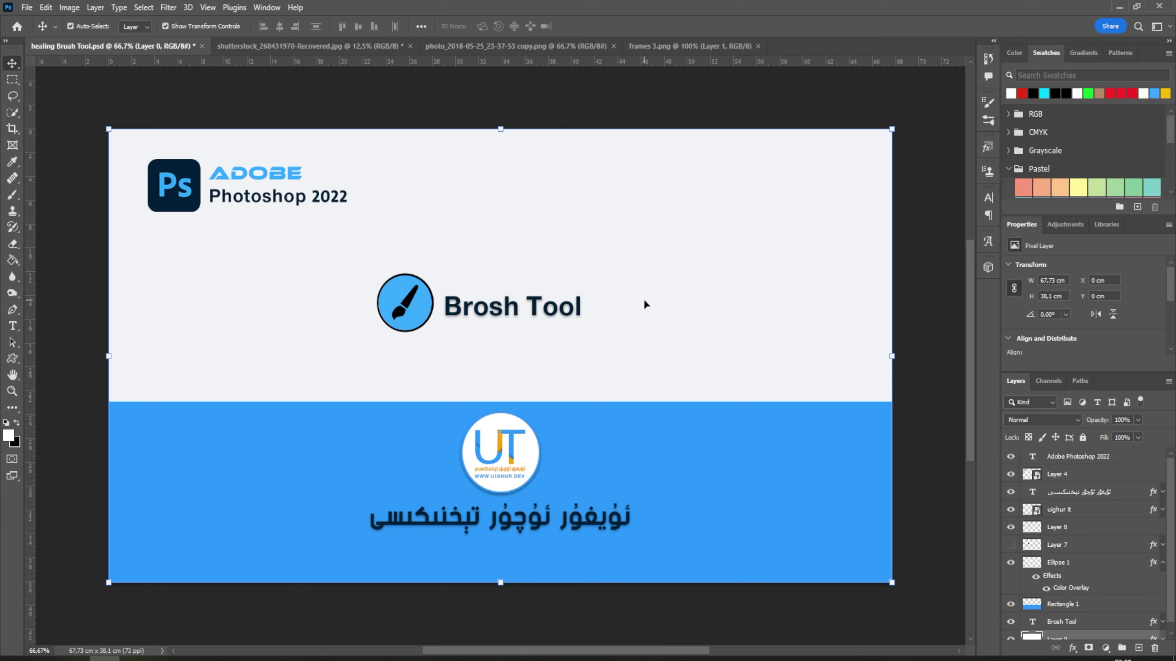
Step: Activate the standard Brush Tool and shrink its size from 432 to 100
key("b")
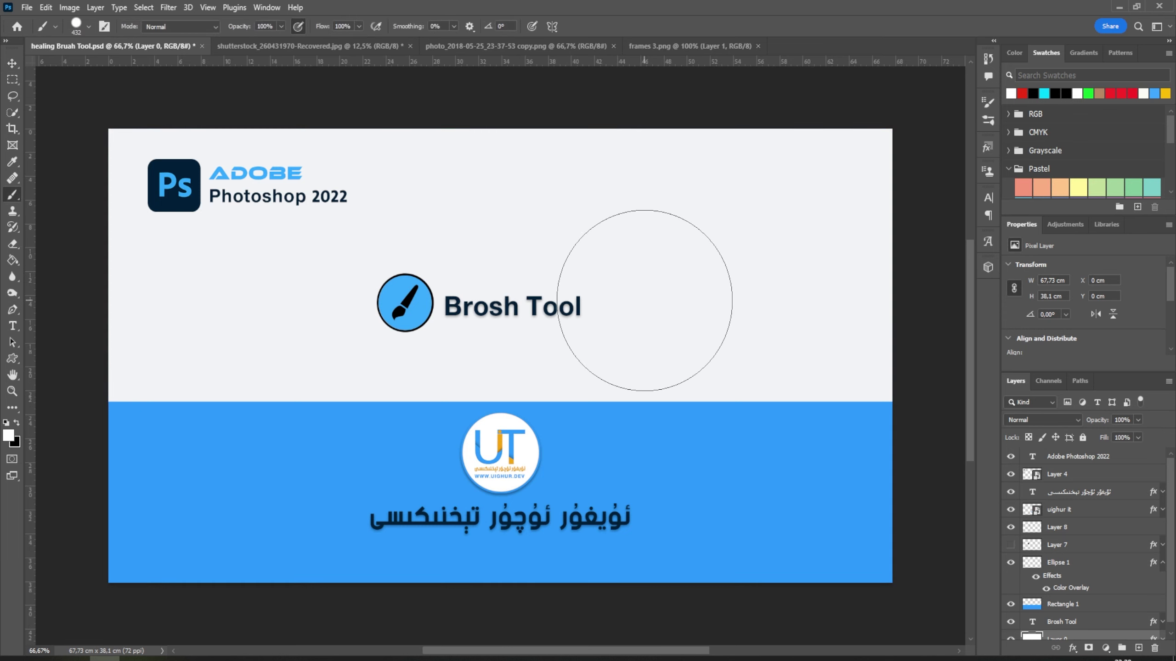
right_click(12, 195)
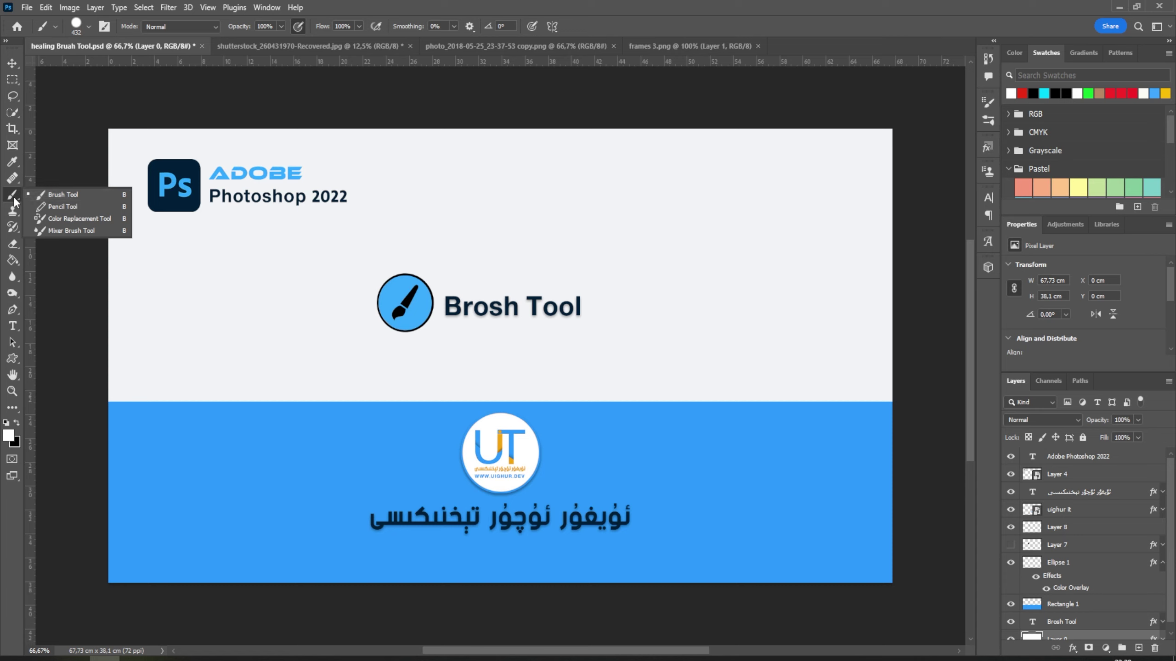
left_click(74, 196)
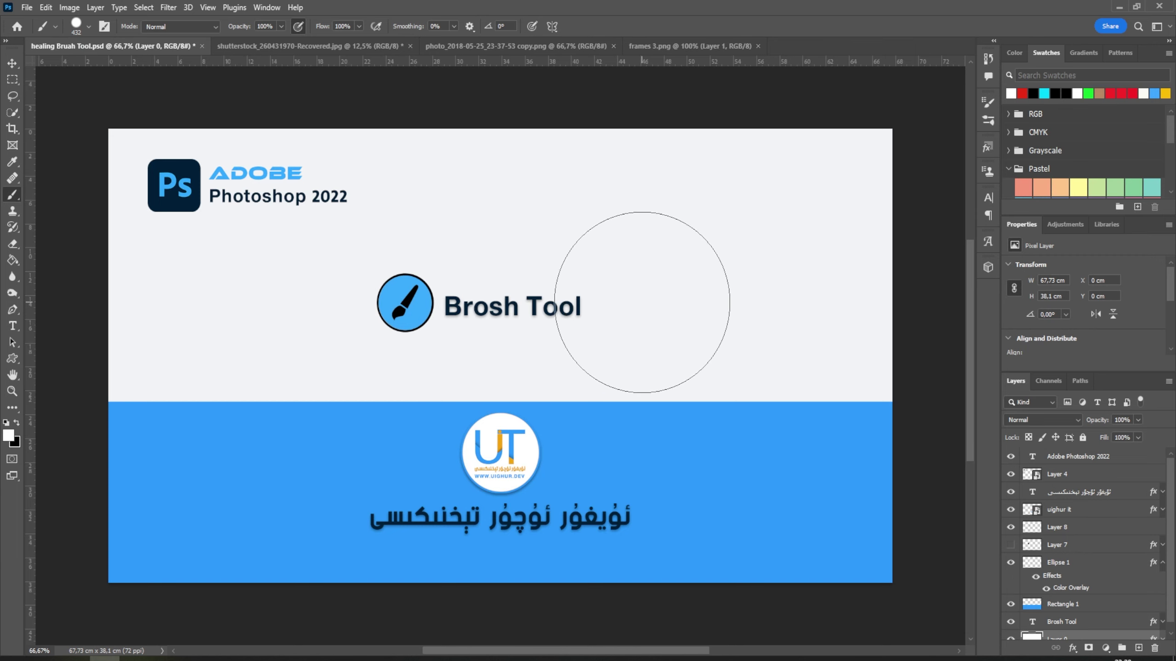
key("bracketleft")
key("bracketleft")
key("bracketleft")
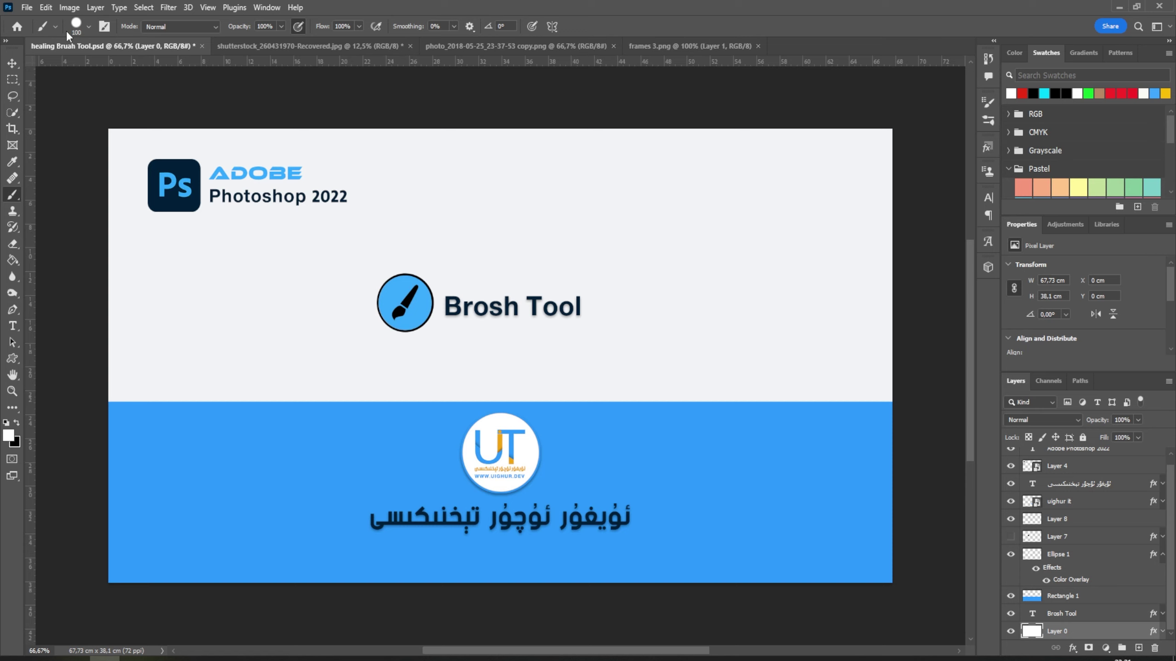
Step: Set the brush to 56 px size and 54% hardness in the preset picker
left_click(89, 28)
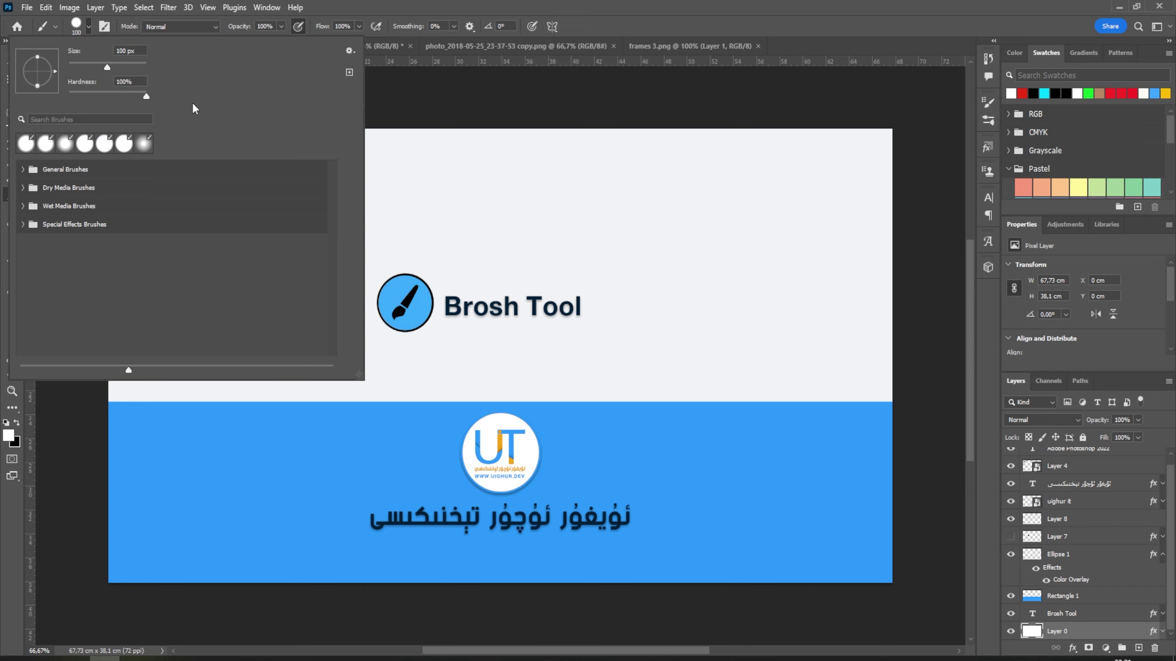
mouse_move(107, 67)
left_mouse_down()
mouse_move(142, 68)
mouse_move(90, 68)
left_mouse_up()
left_click_drag(146, 96, 107, 98)
key("Tab")
key("Tab")
Step: Expand the General, Dry Media and Wet Media brush folders and browse them
left_click(23, 170)
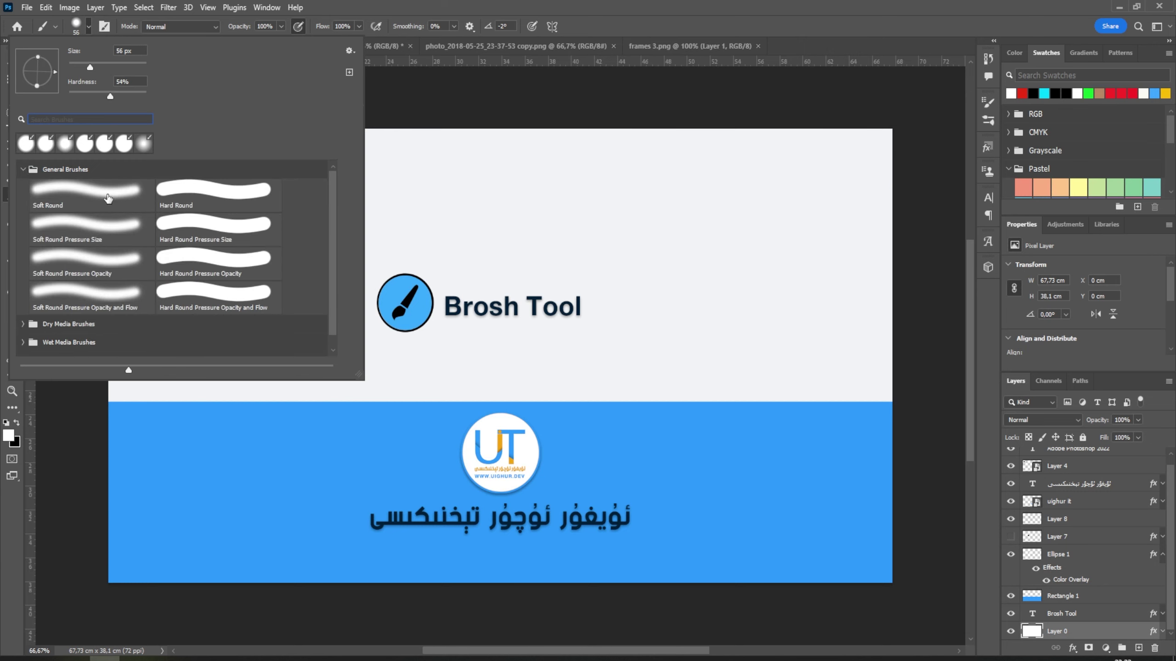
left_click(20, 324)
scroll(108, 317, "down", 1)
scroll(108, 318, "down", 1)
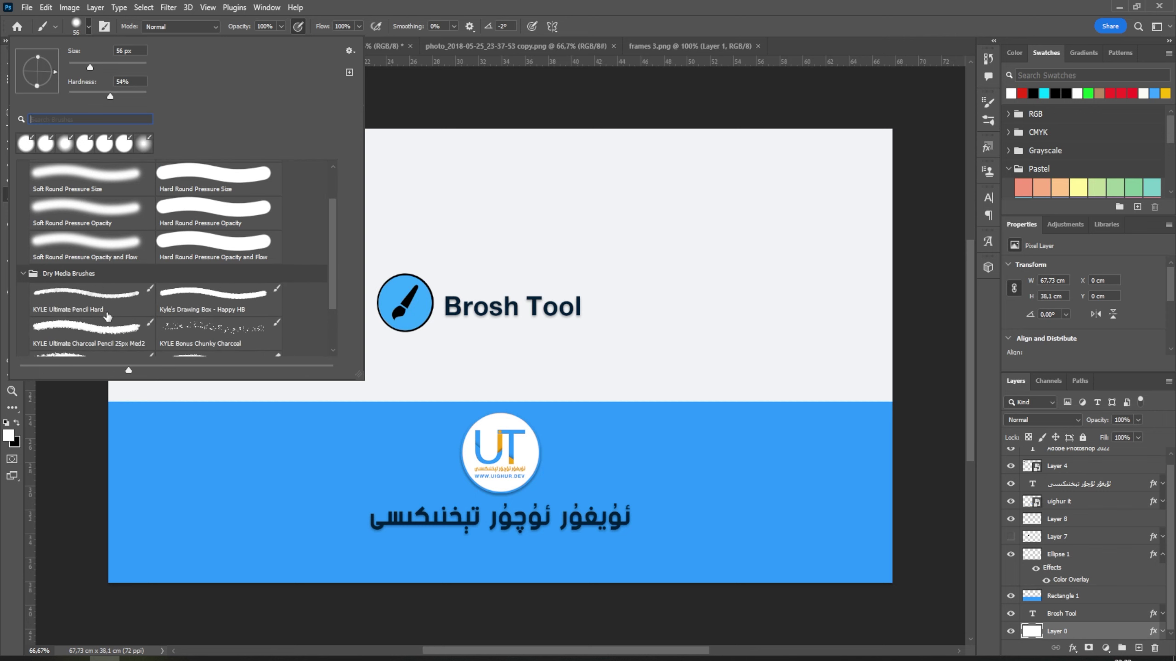
scroll(108, 318, "down", 2)
scroll(107, 317, "down", 1)
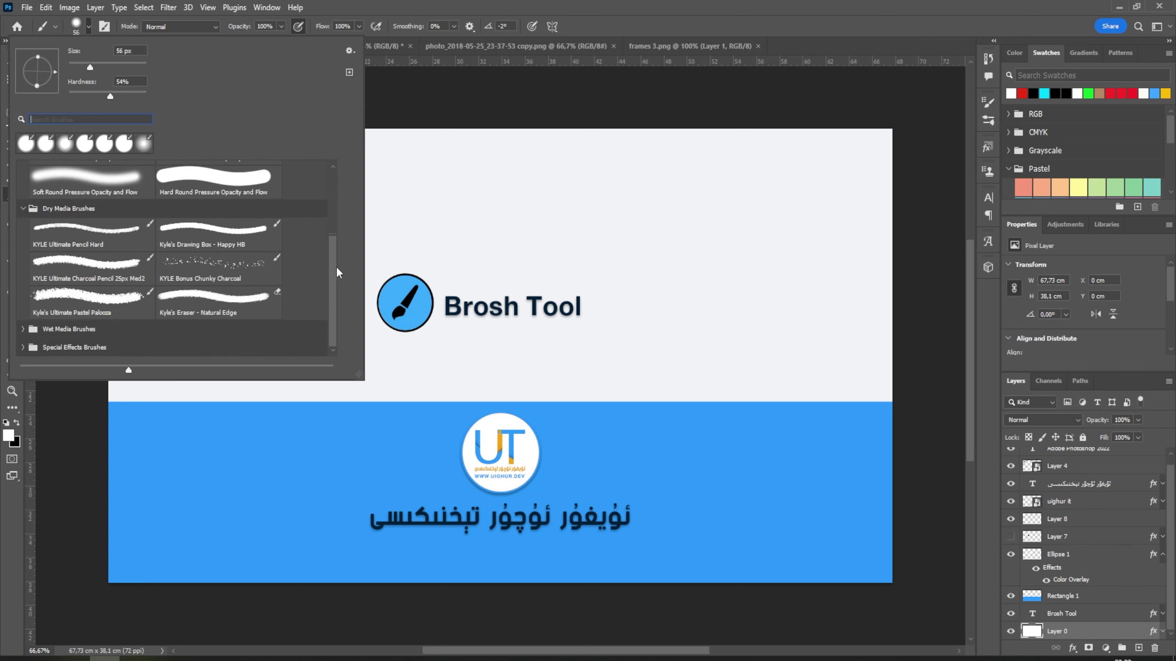
left_click(23, 330)
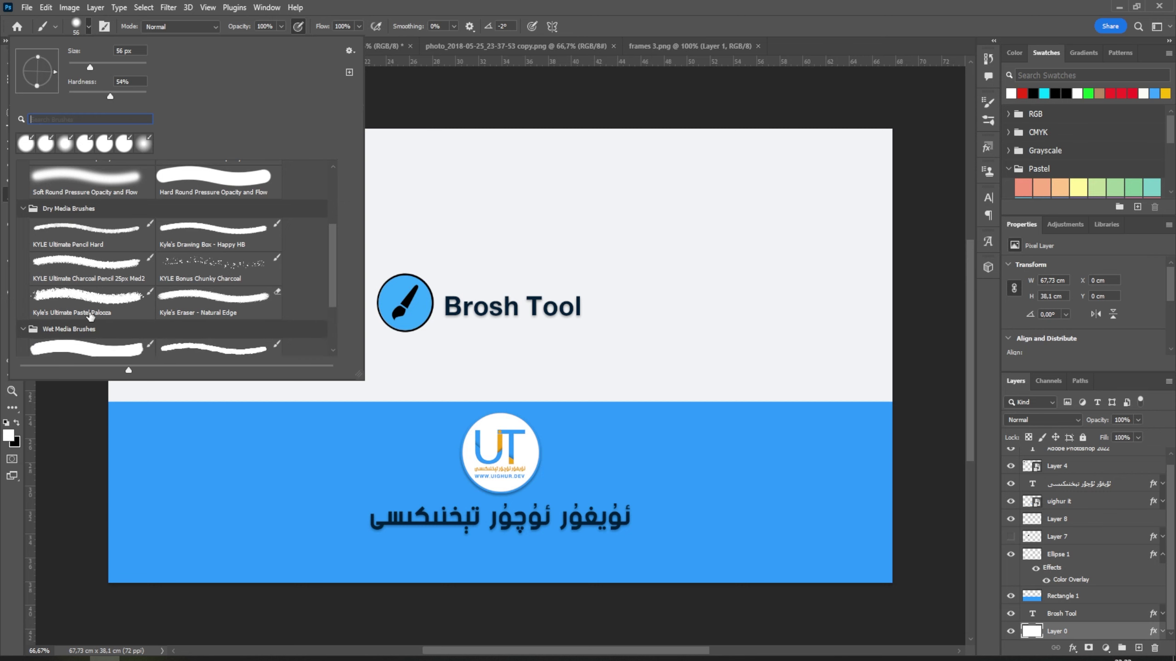
scroll(252, 328, "down", 2)
scroll(252, 328, "down", 2)
scroll(258, 332, "up", 2)
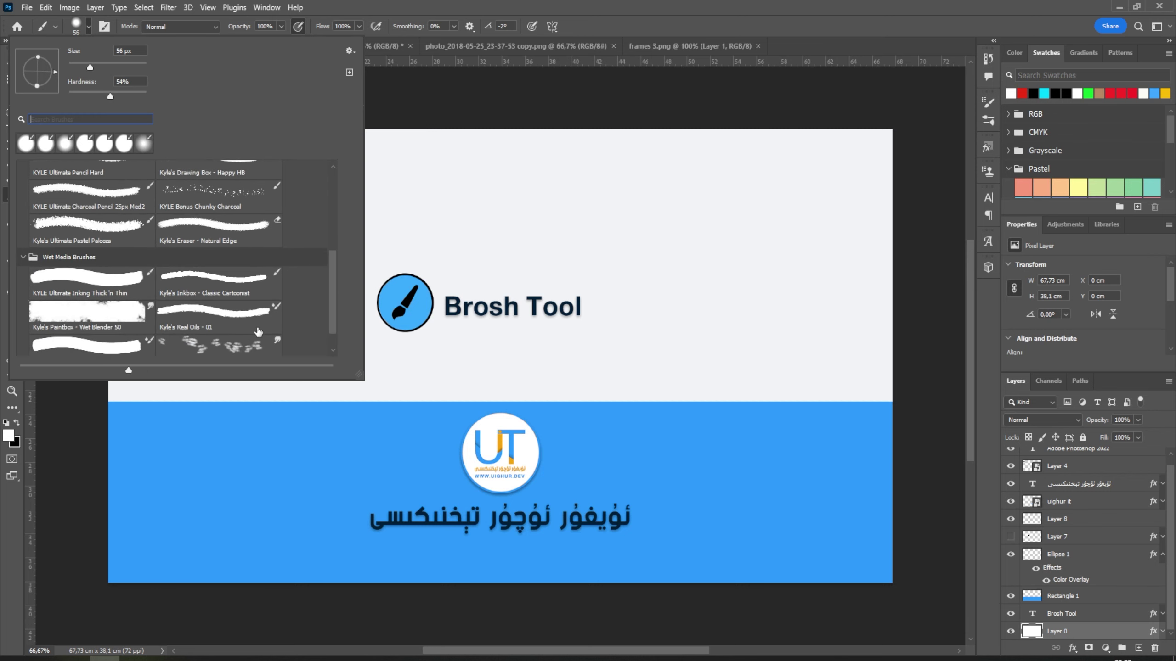
scroll(231, 306, "up", 2)
scroll(199, 269, "up", 2)
scroll(165, 232, "up", 2)
scroll(166, 232, "up", 1)
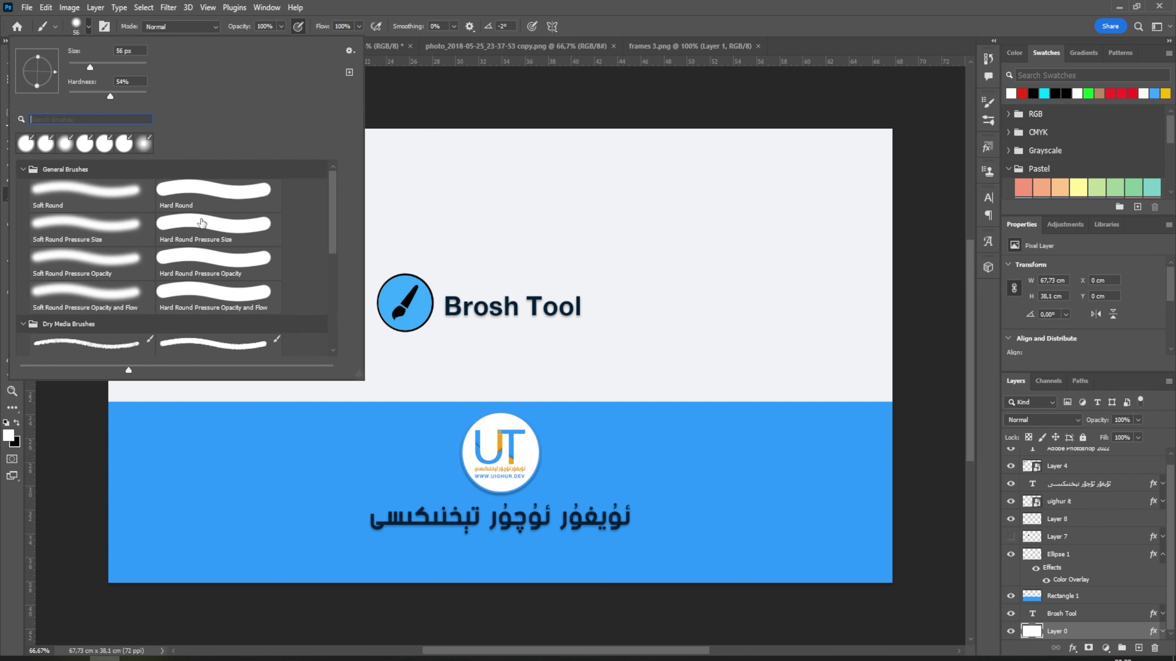
left_click(349, 51)
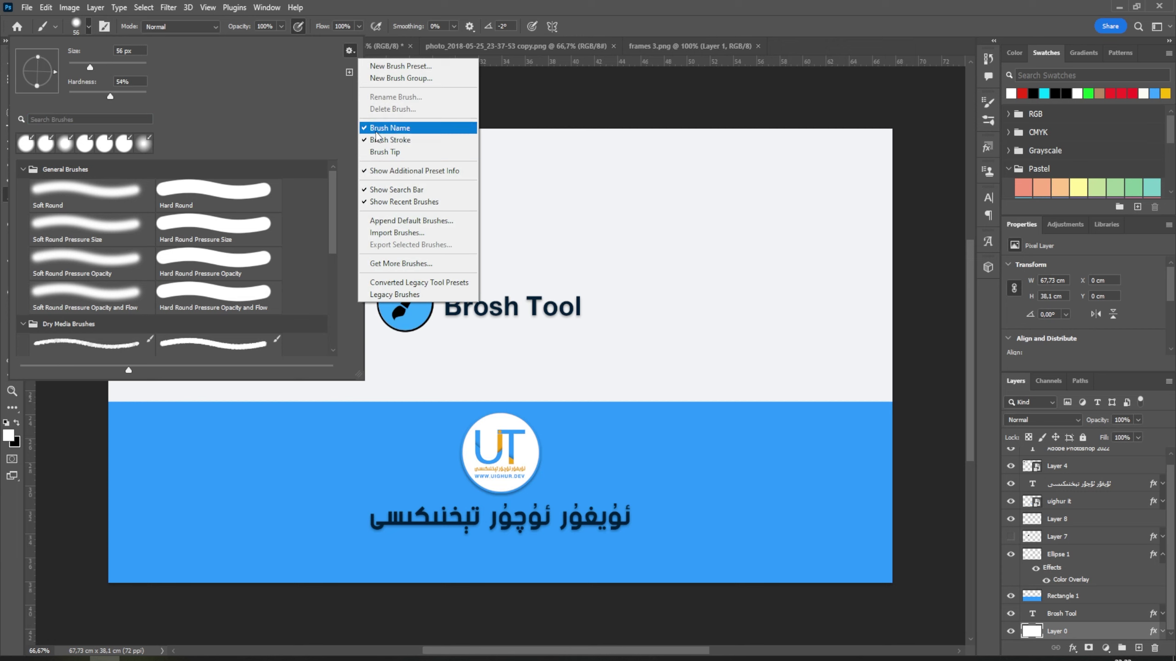
Step: Show brush presets as large tip thumbnails without brush names or stroke previews
left_click(277, 192)
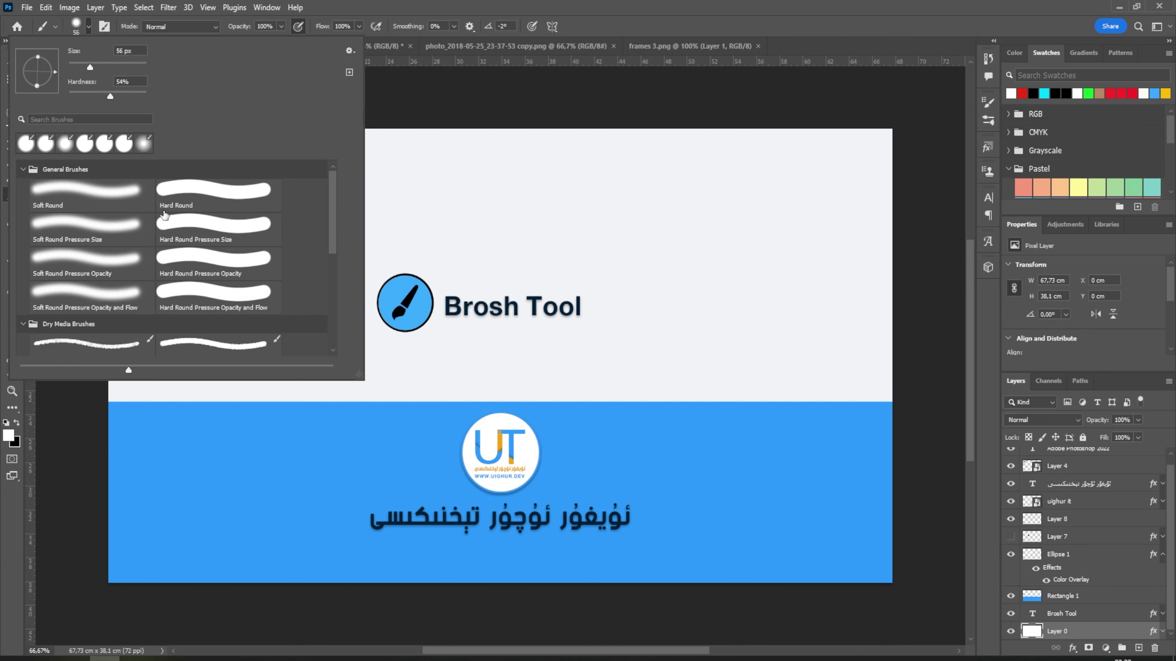
left_click(350, 50)
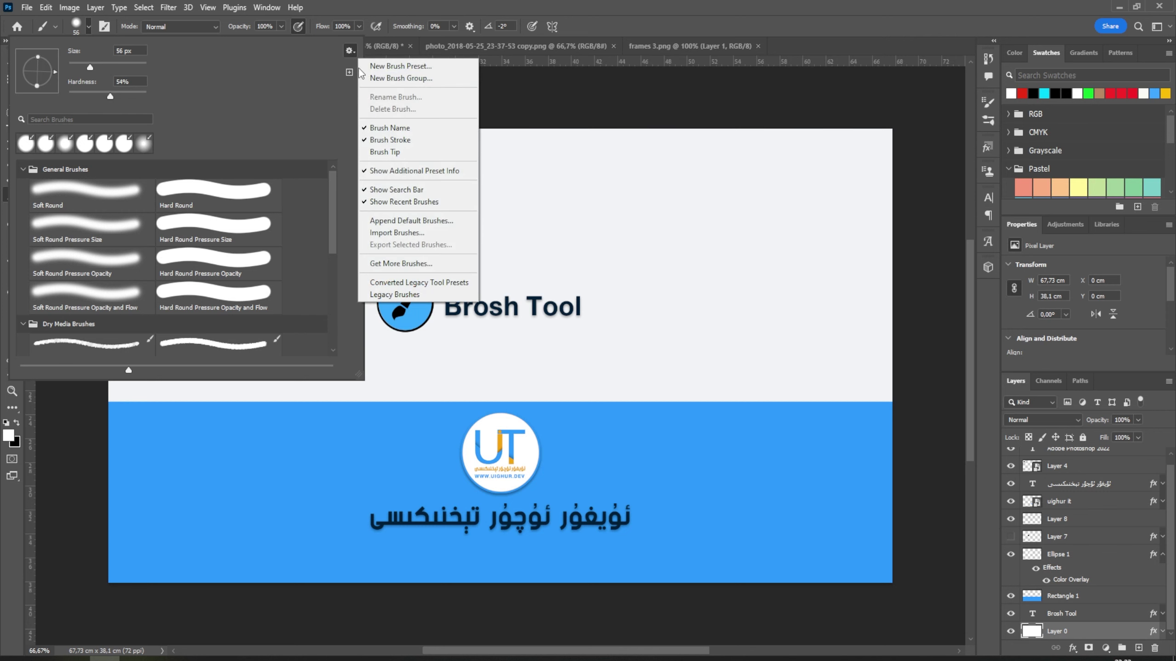
left_click(380, 128)
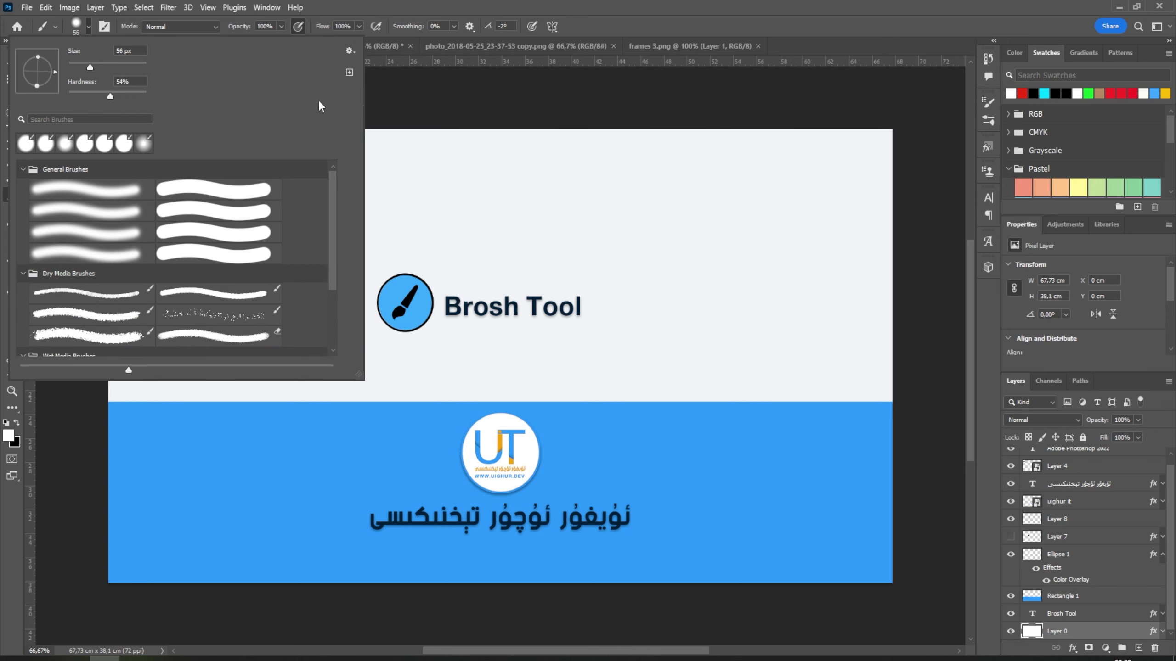
left_click(348, 50)
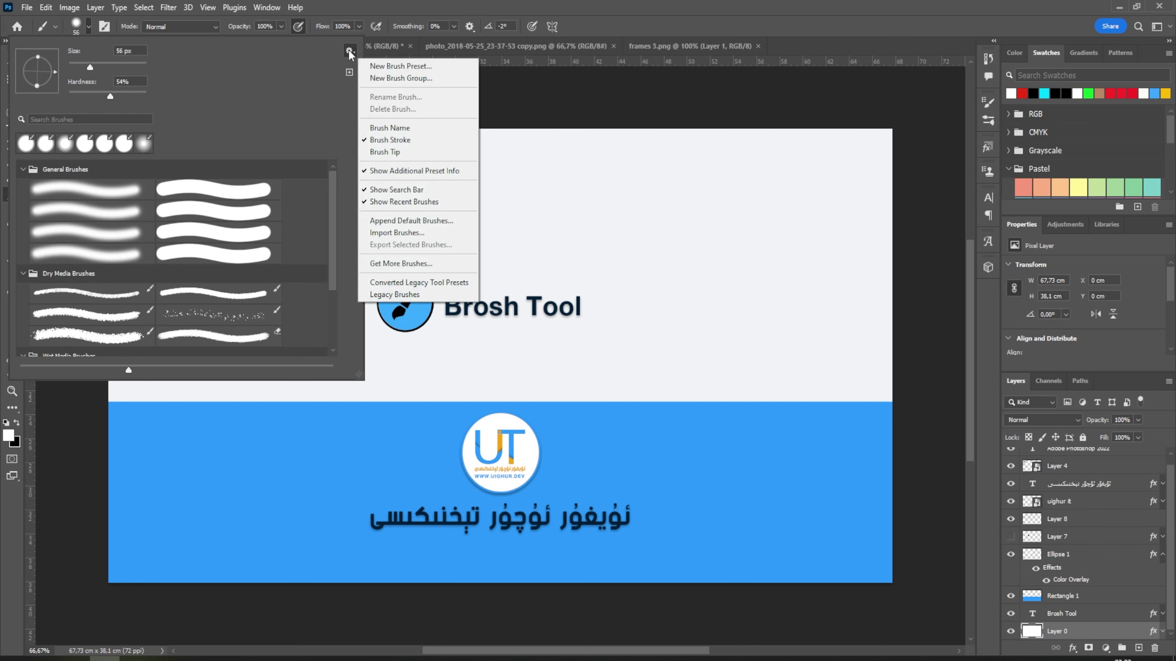
left_click(384, 153)
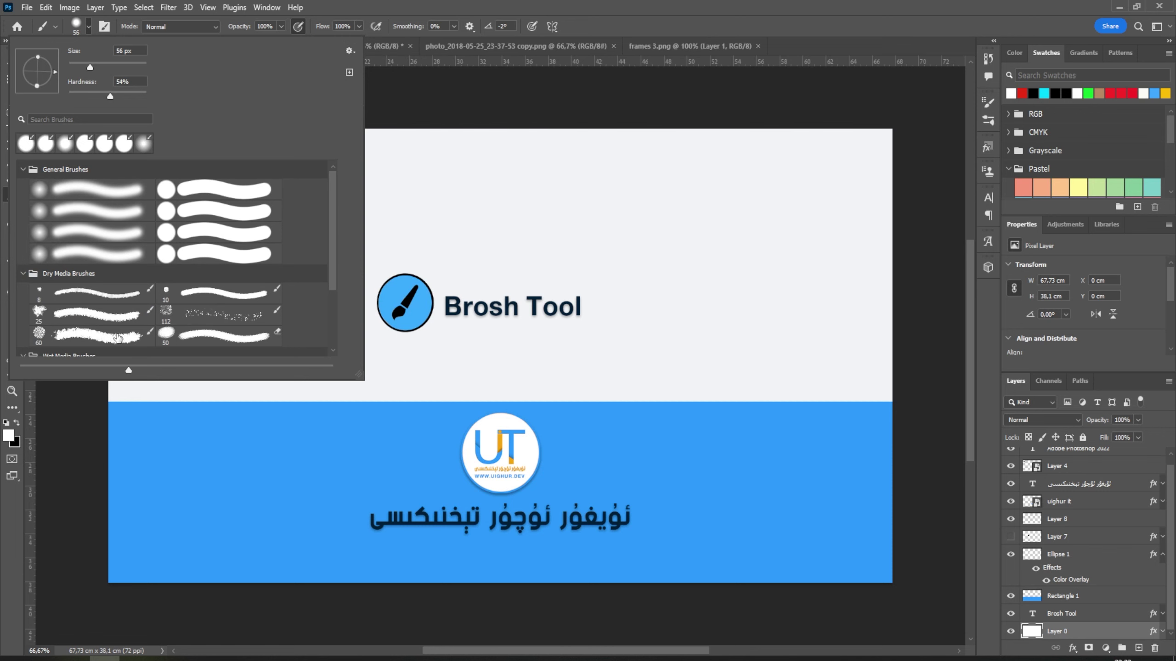
scroll(51, 339, "down", 1)
left_click(349, 53)
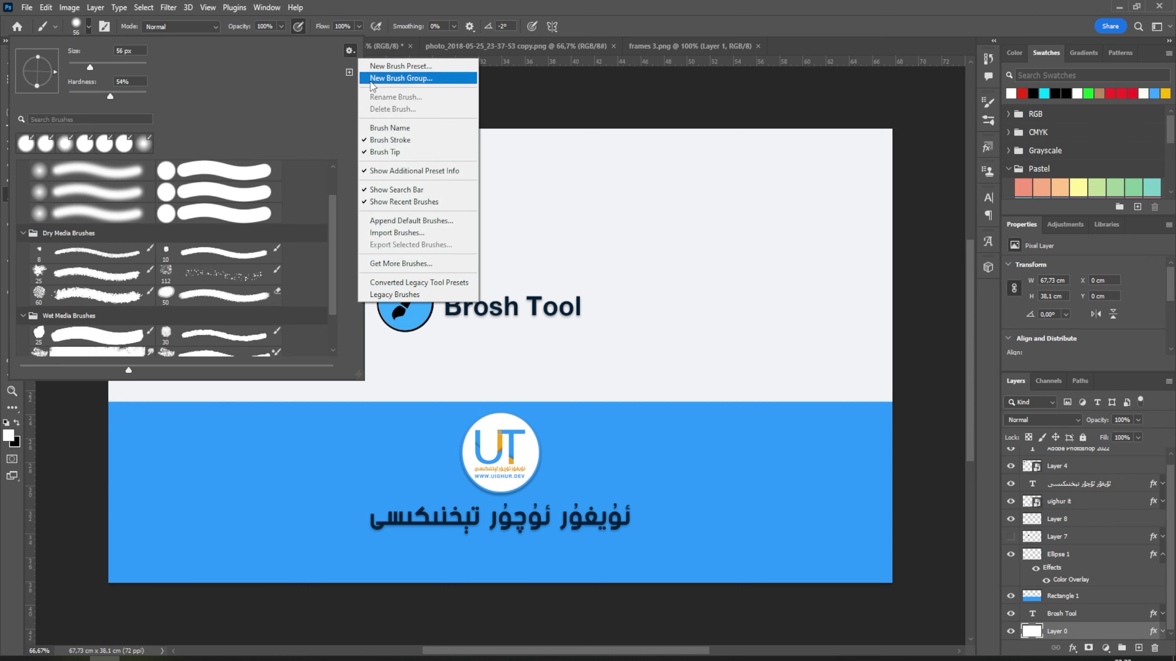
left_click(385, 140)
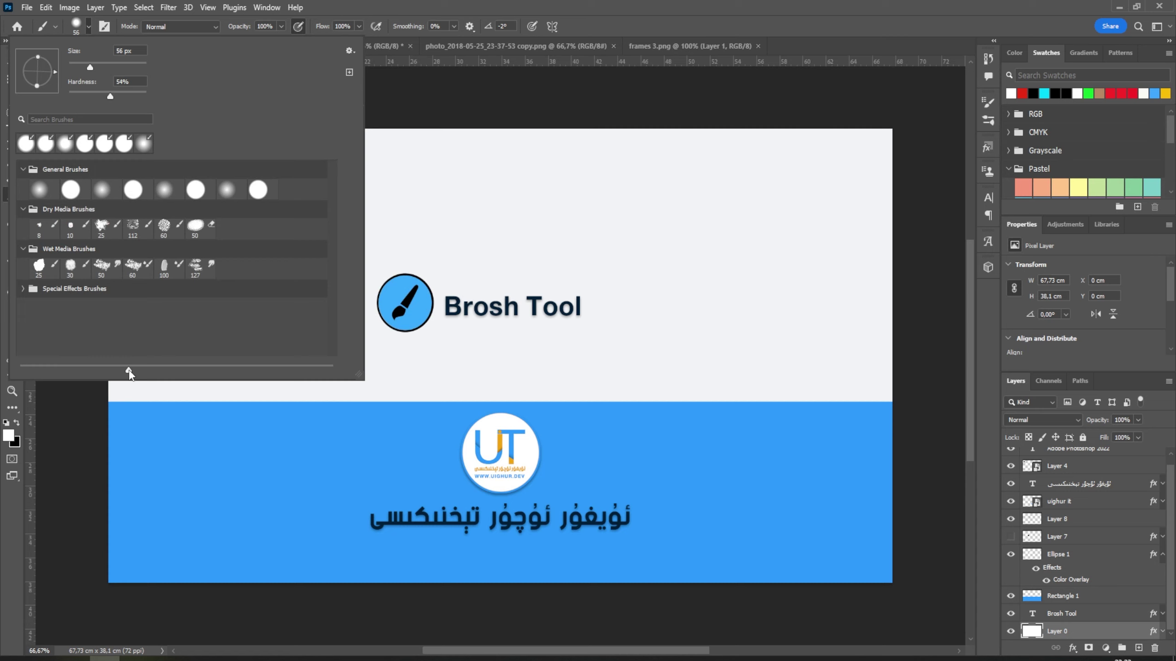
left_click_drag(129, 370, 274, 370)
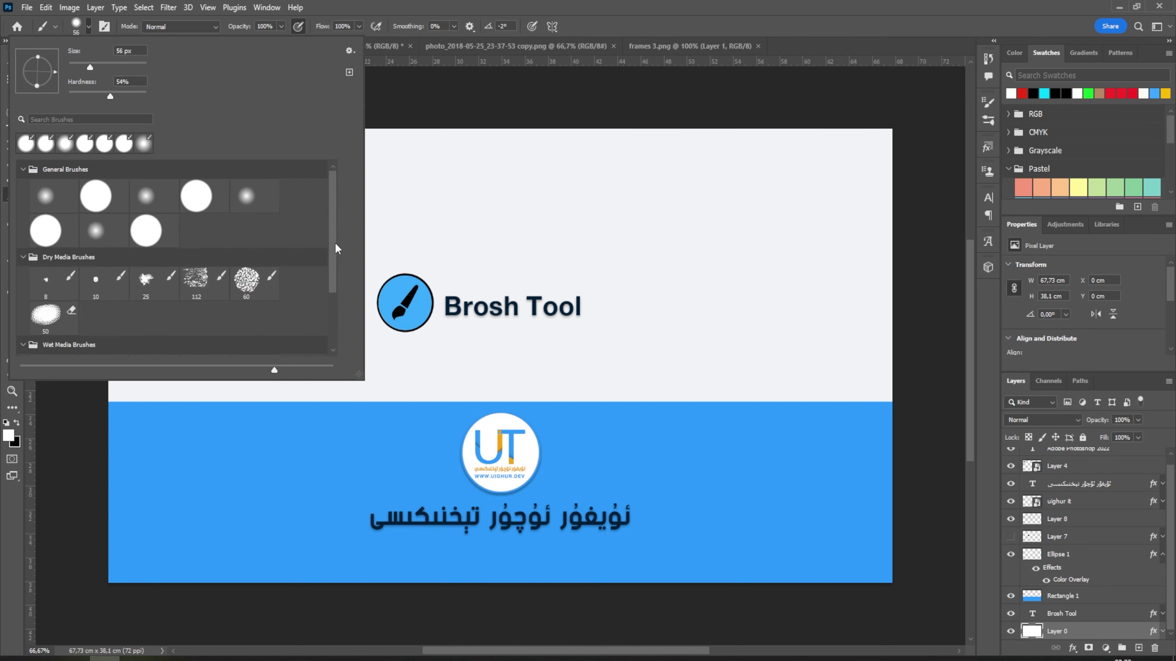
Step: Expand the Special Effects Brushes folder and browse its presets
scroll(336, 249, "down", 2)
scroll(336, 269, "down", 2)
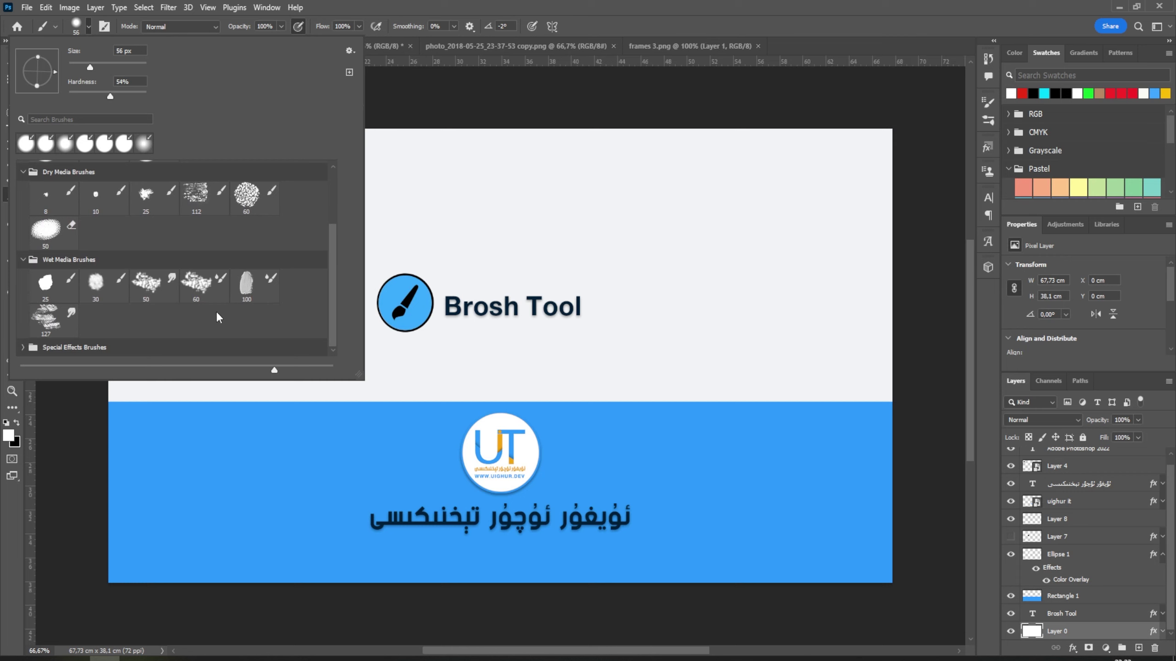
left_click(22, 347)
scroll(220, 335, "down", 2)
scroll(220, 335, "down", 1)
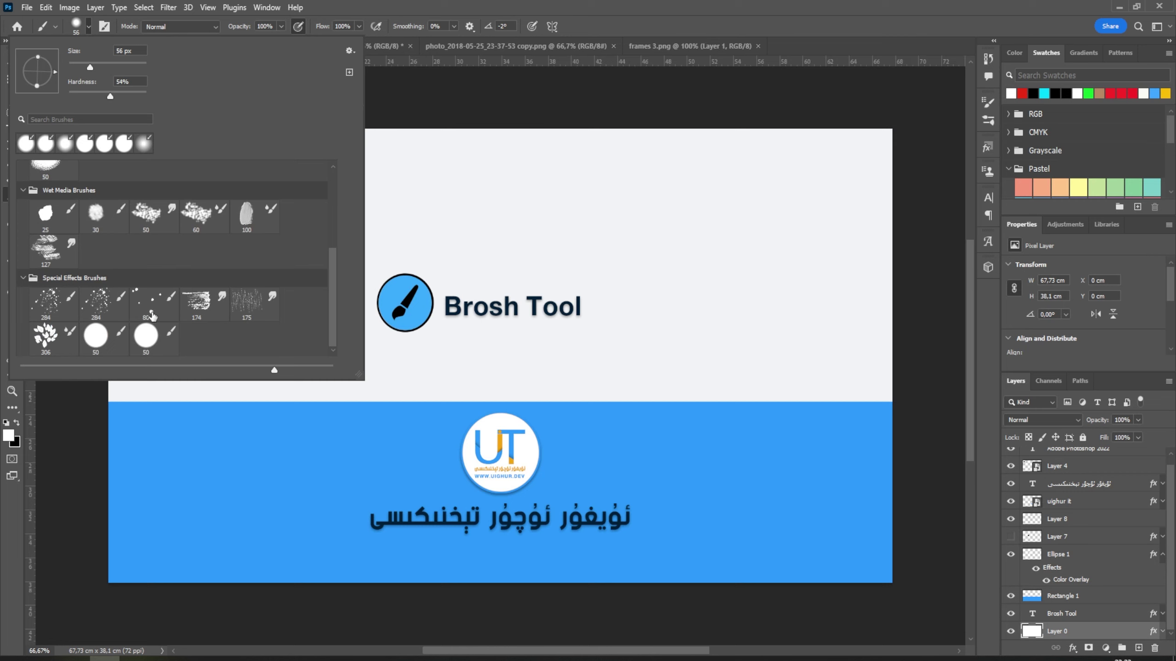
scroll(153, 319, "up", 3)
scroll(60, 281, "up", 2)
scroll(60, 281, "up", 1)
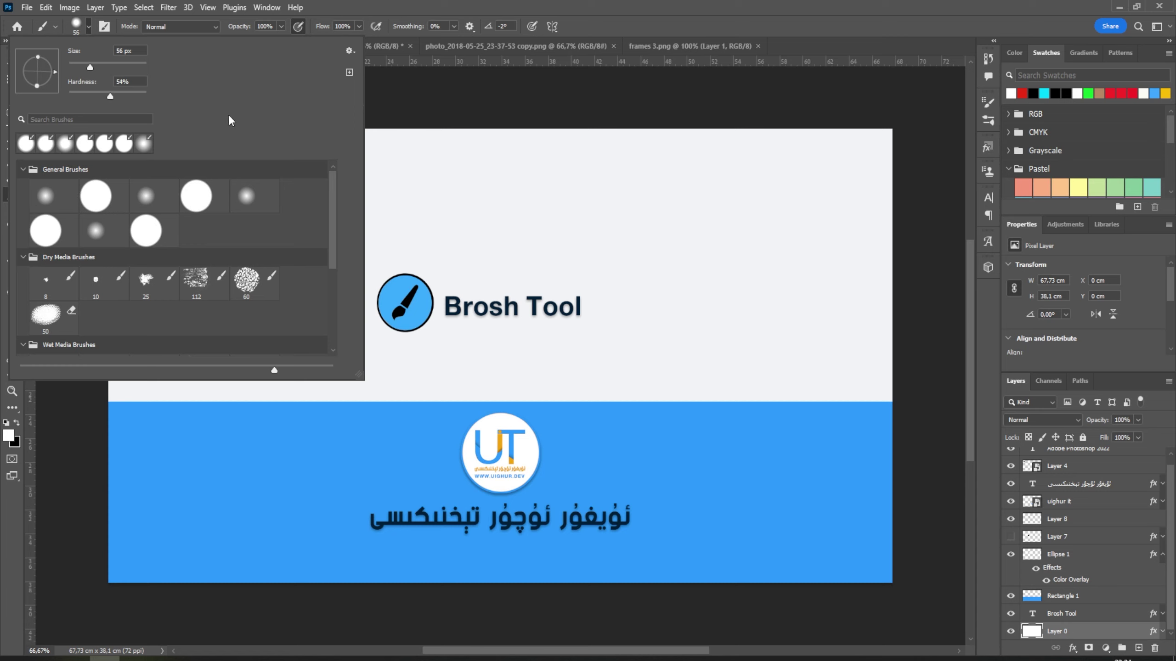
Step: Collapse all brush folders and close the brush presets picker
left_click(22, 169)
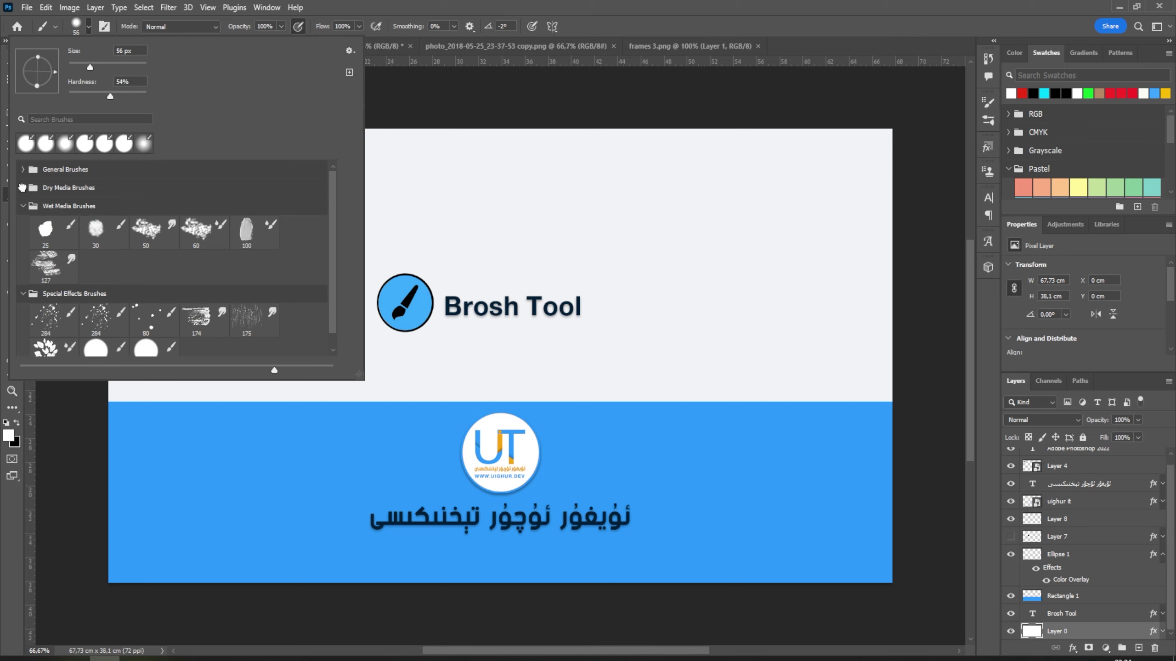
left_click(22, 206)
left_click(23, 224)
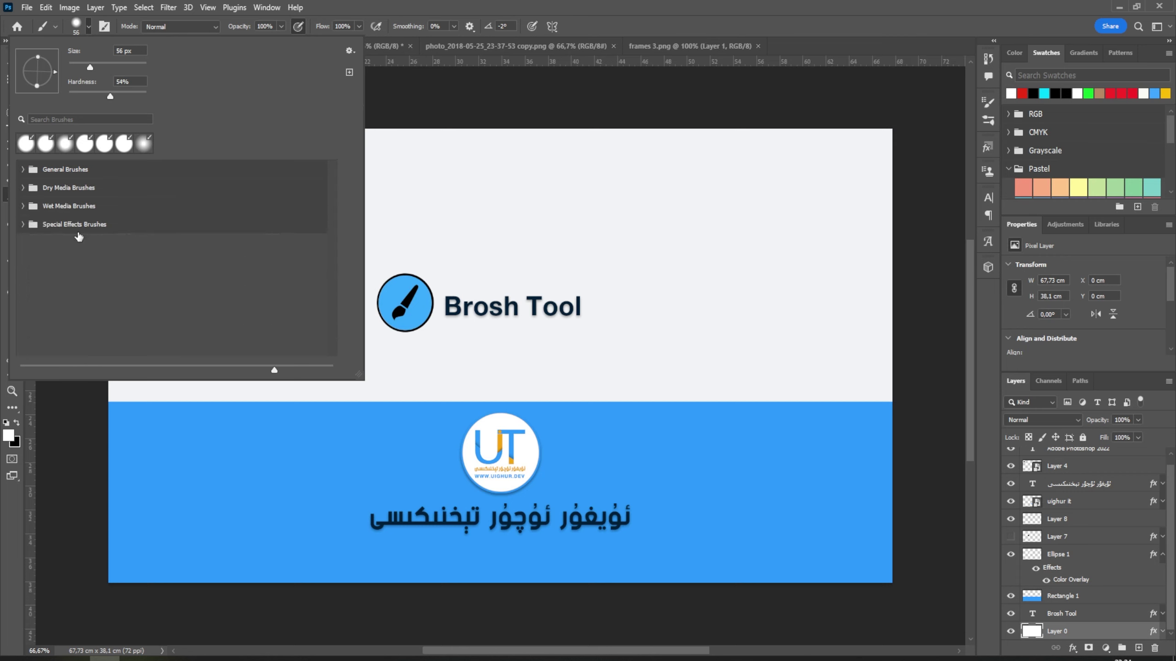
left_click(105, 225)
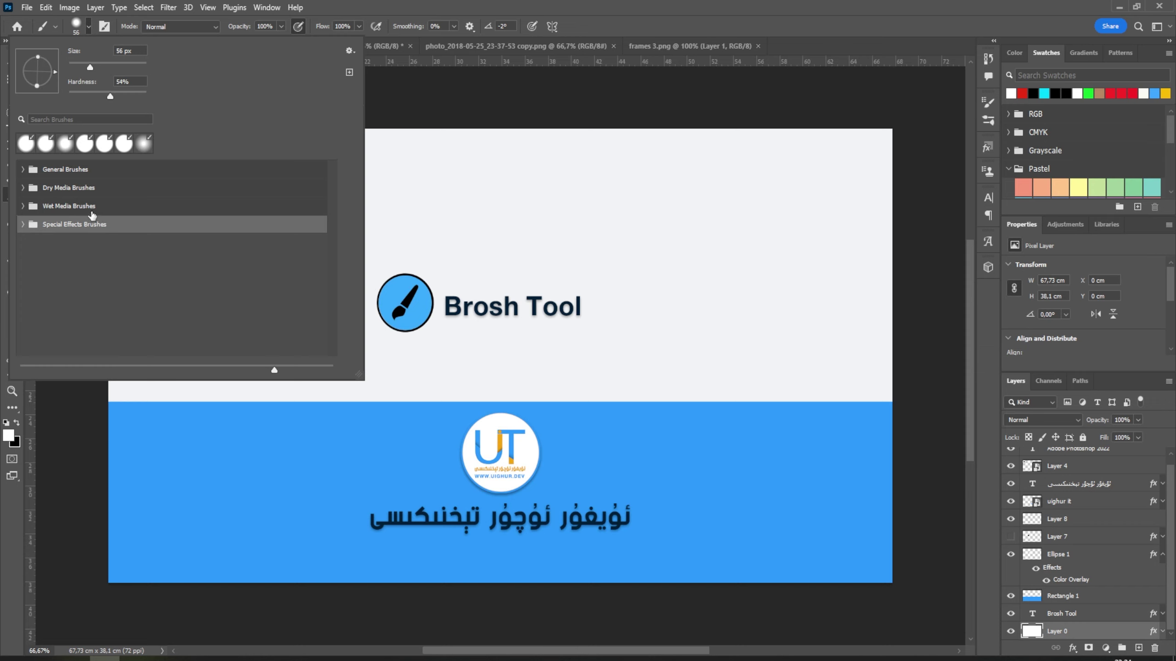
left_click(70, 205)
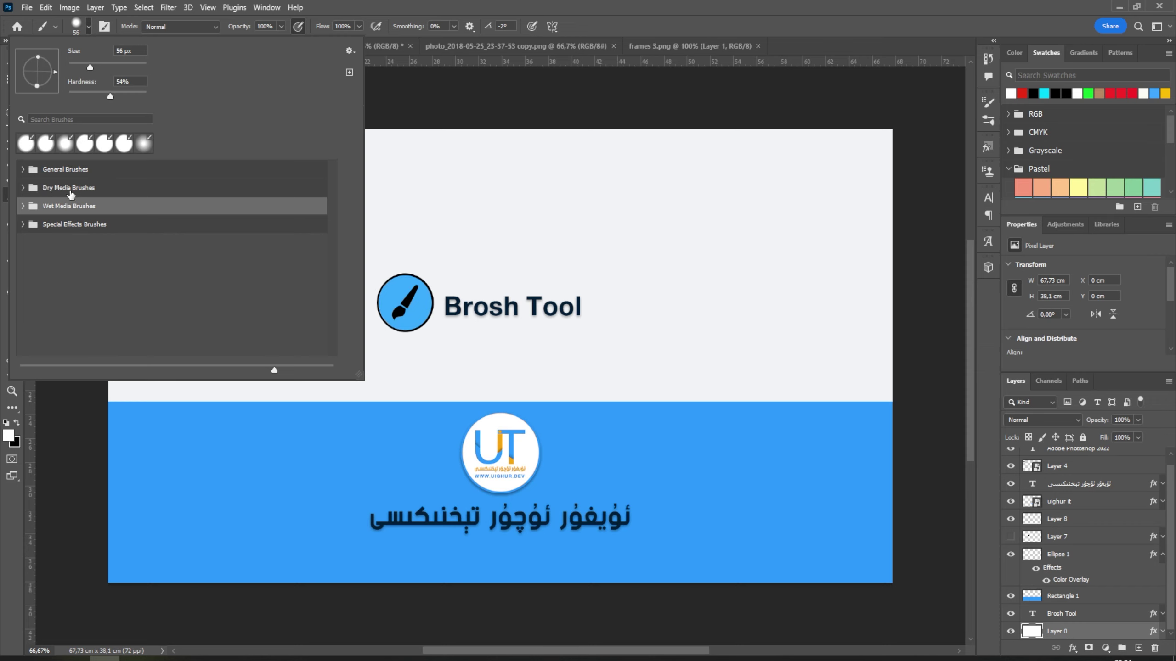
left_click(71, 189)
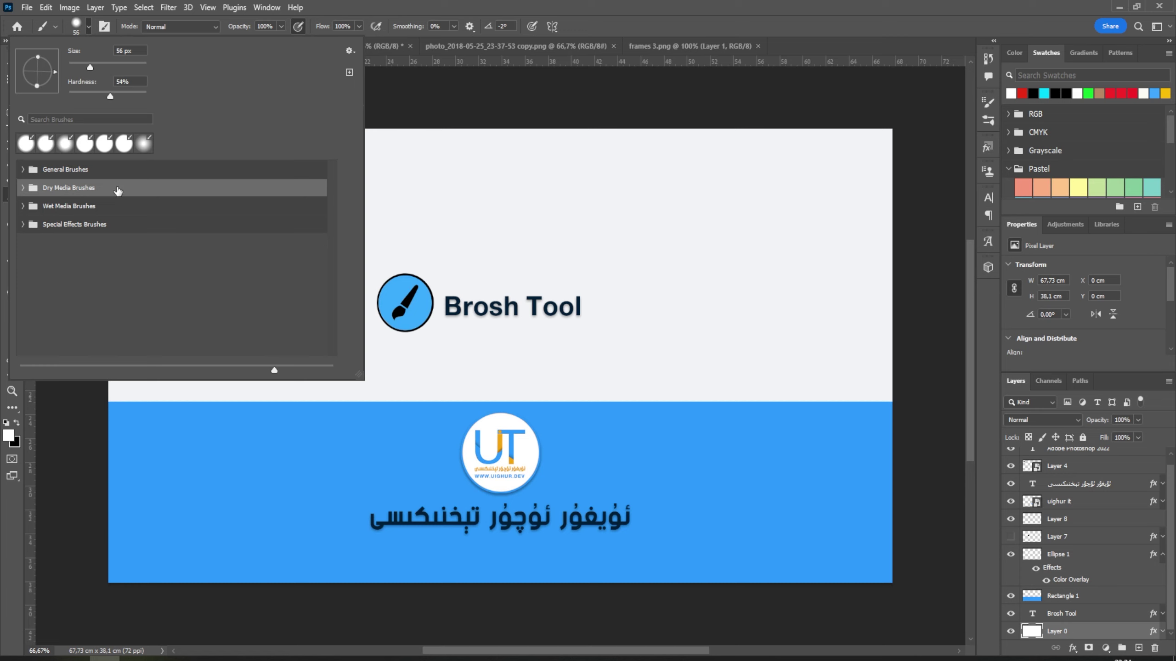
left_click(350, 6)
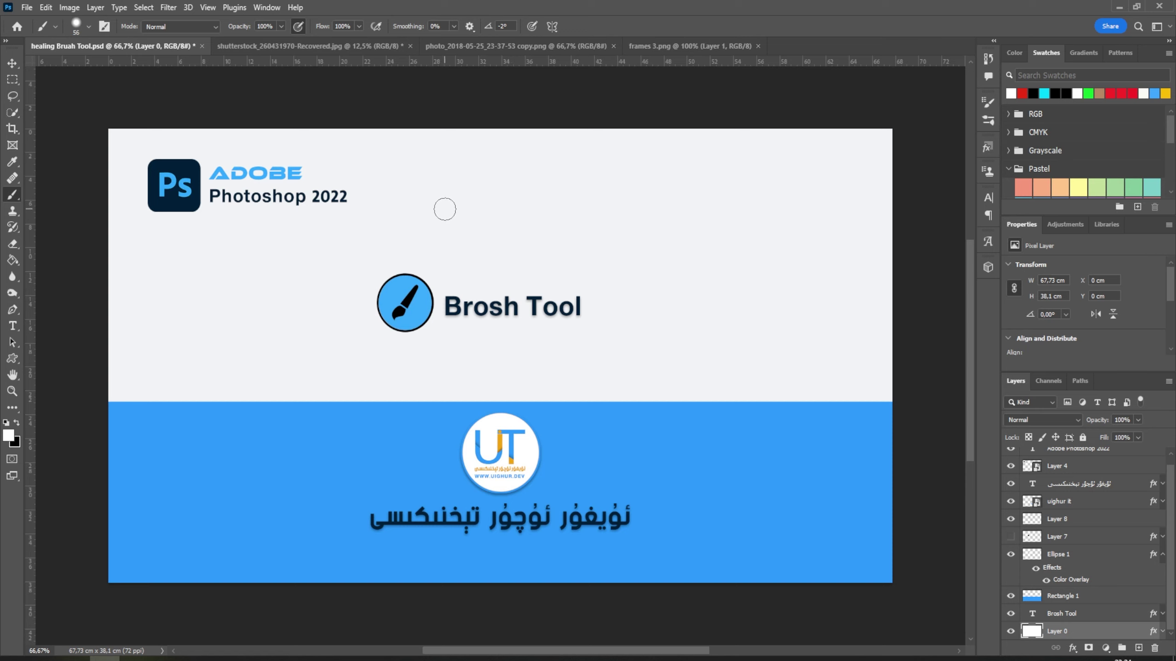
Step: Resize the brush to 89 px through the on-canvas brush picker
right_click(445, 209)
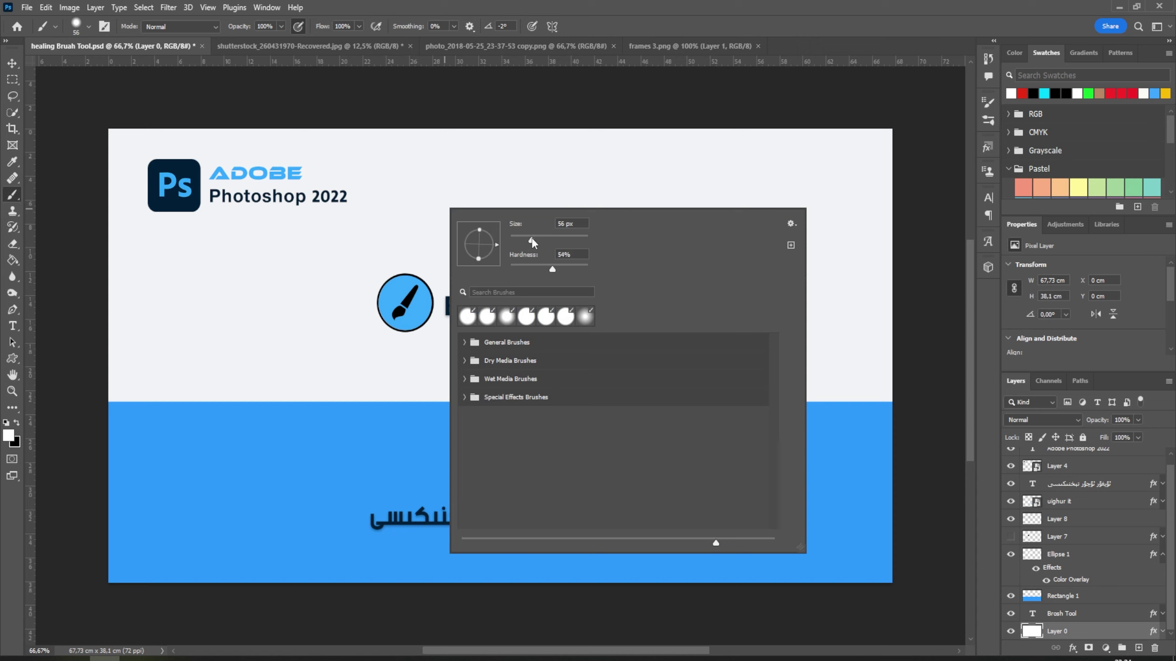
left_click_drag(546, 238, 557, 241)
left_click_drag(579, 240, 580, 240)
type("15")
key("Return")
left_click_drag(515, 241, 522, 239)
type("89")
key("Return")
left_click(13, 442)
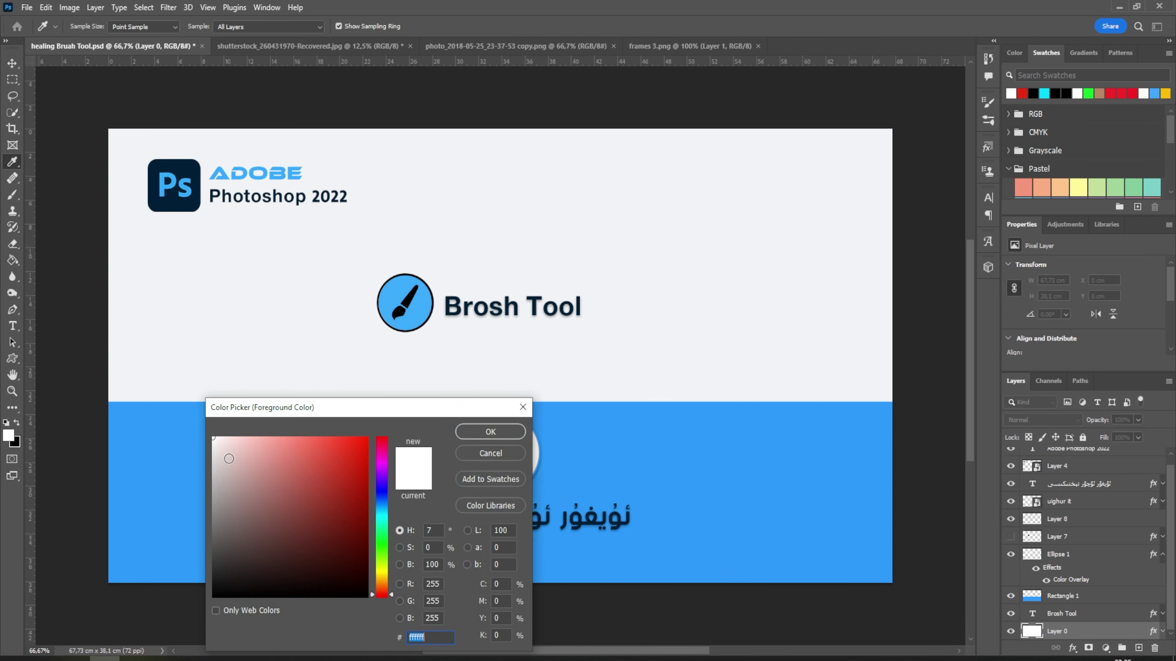
Step: Set the foreground colour to red fe1f01 and enlarge the brush to 190 px
type("fe1f01")
left_click(483, 432)
key("b")
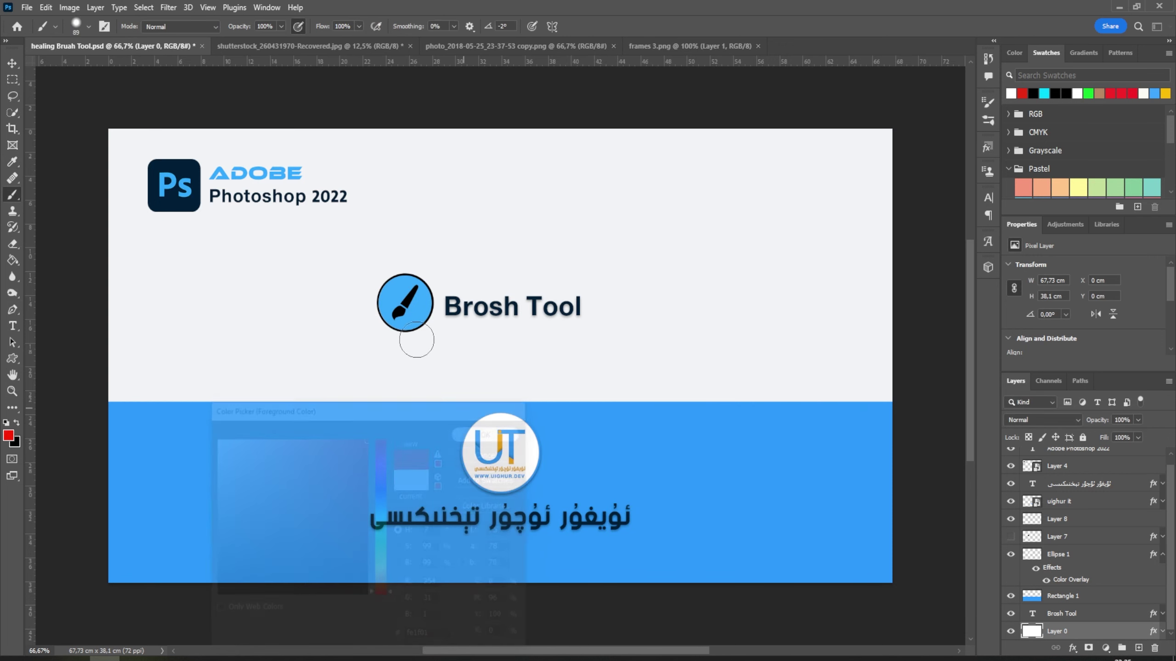
right_click(317, 283)
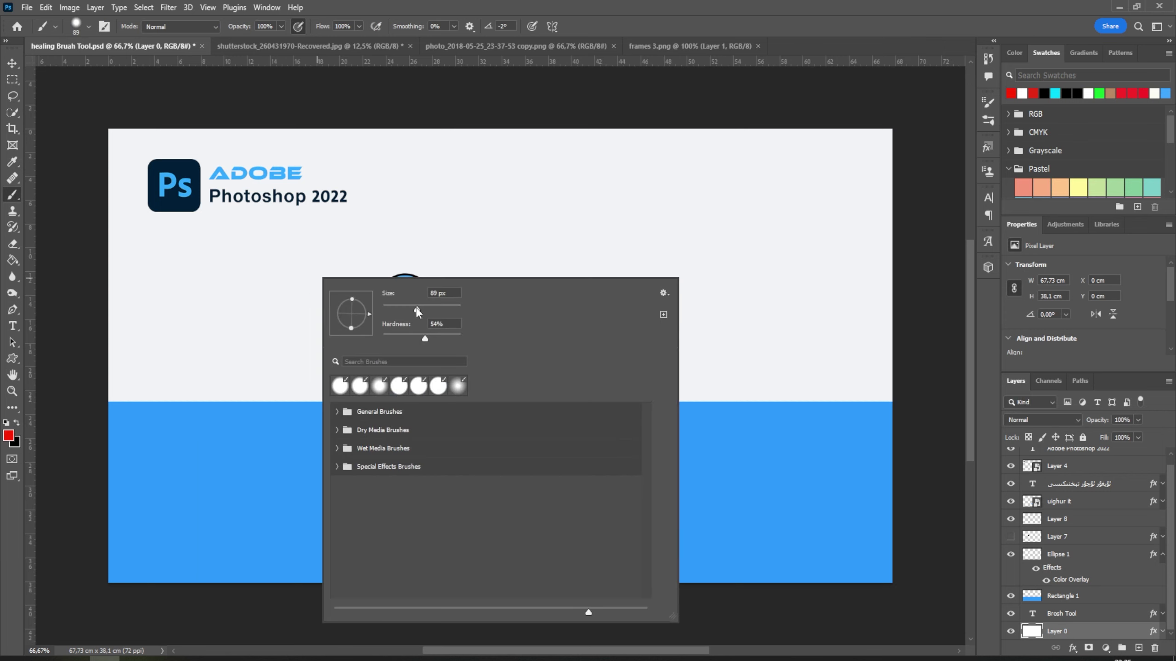
left_click_drag(418, 311, 430, 311)
Step: Add a new layer above Layer 4 and paint a soft red dab and two hard dots
left_click(1057, 465)
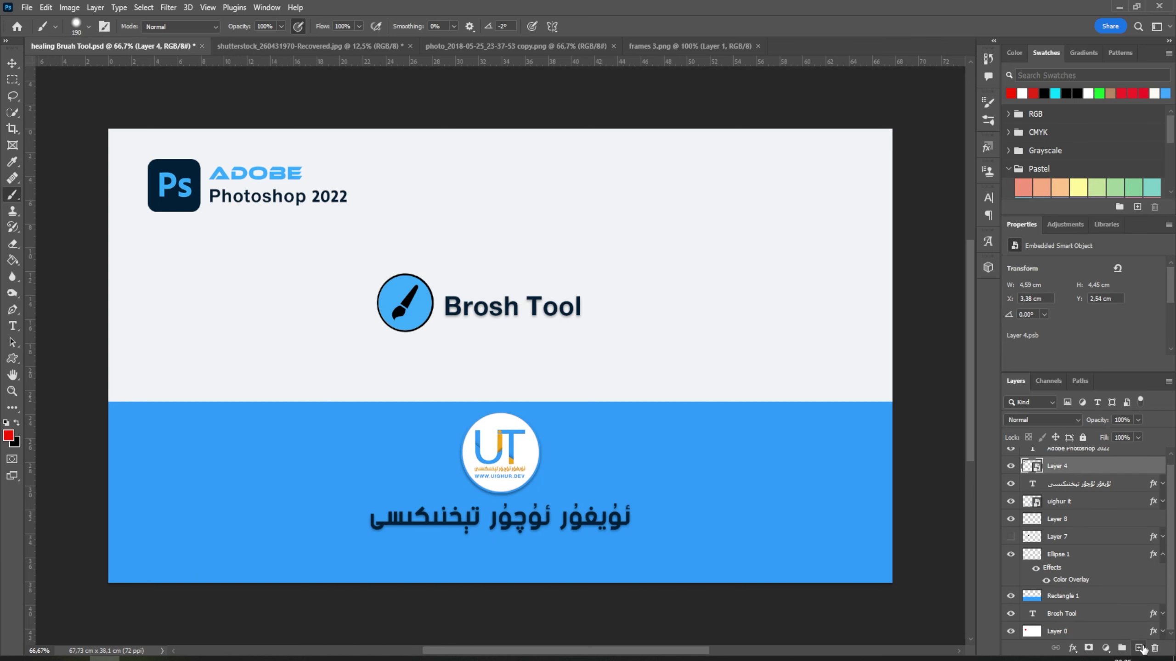
left_click(1139, 648)
left_click(286, 296)
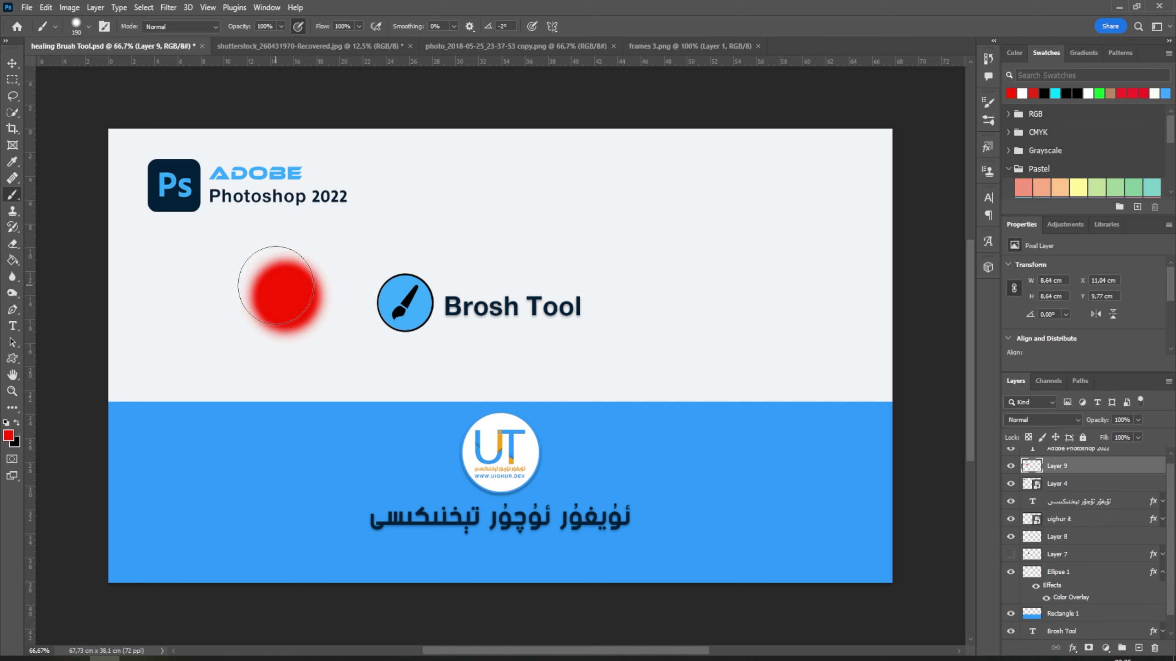
right_click(559, 245)
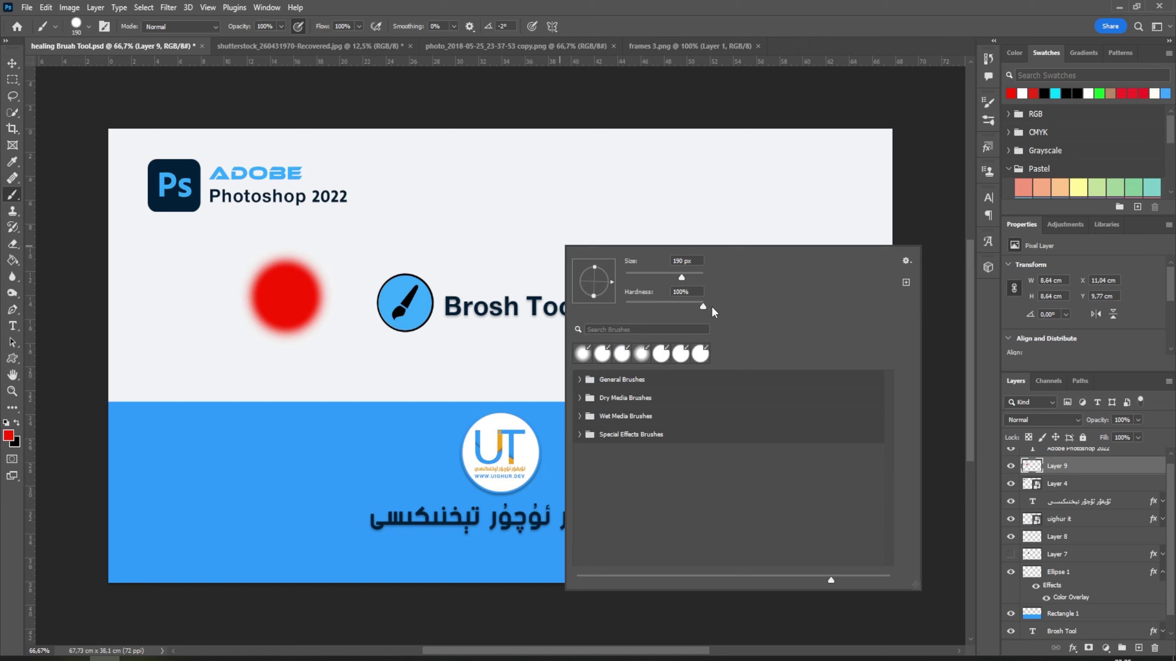
left_click(439, 223)
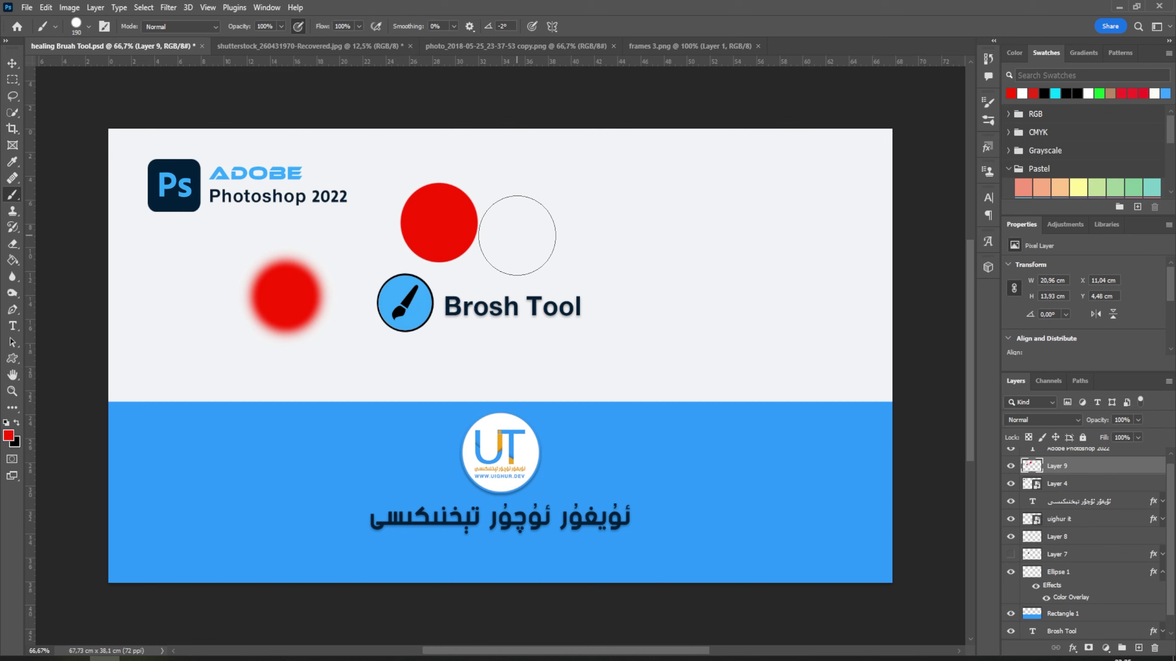
left_click(326, 296)
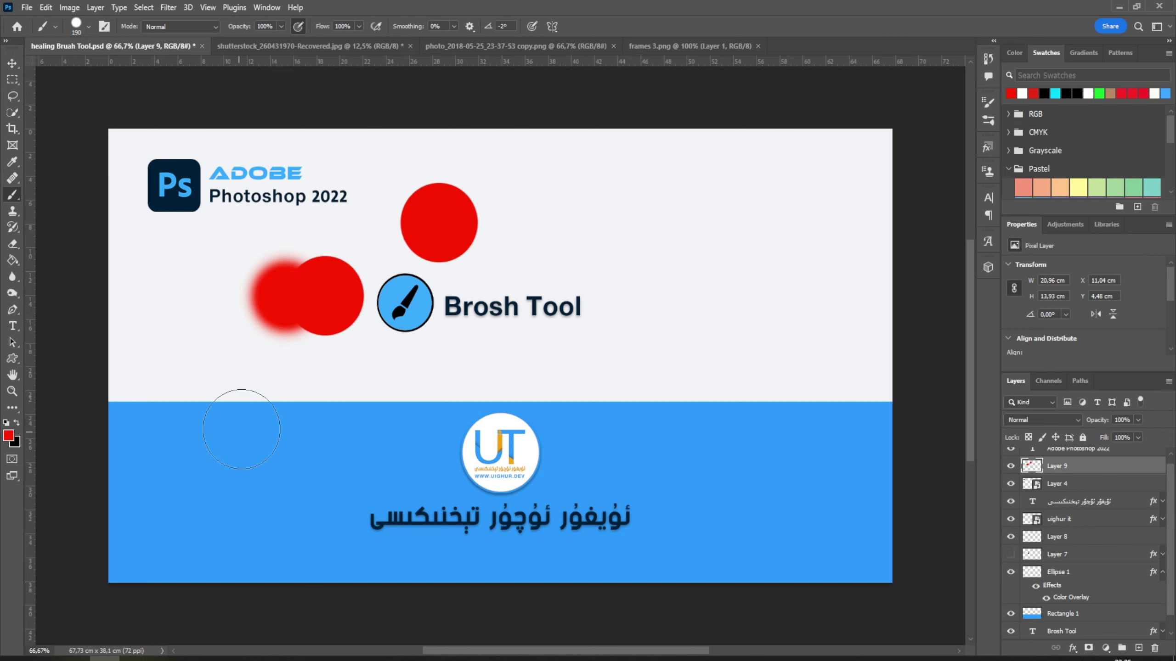
Step: Lower brush hardness to 8% and paint three soft red dabs around the upper canvas
right_click(540, 260)
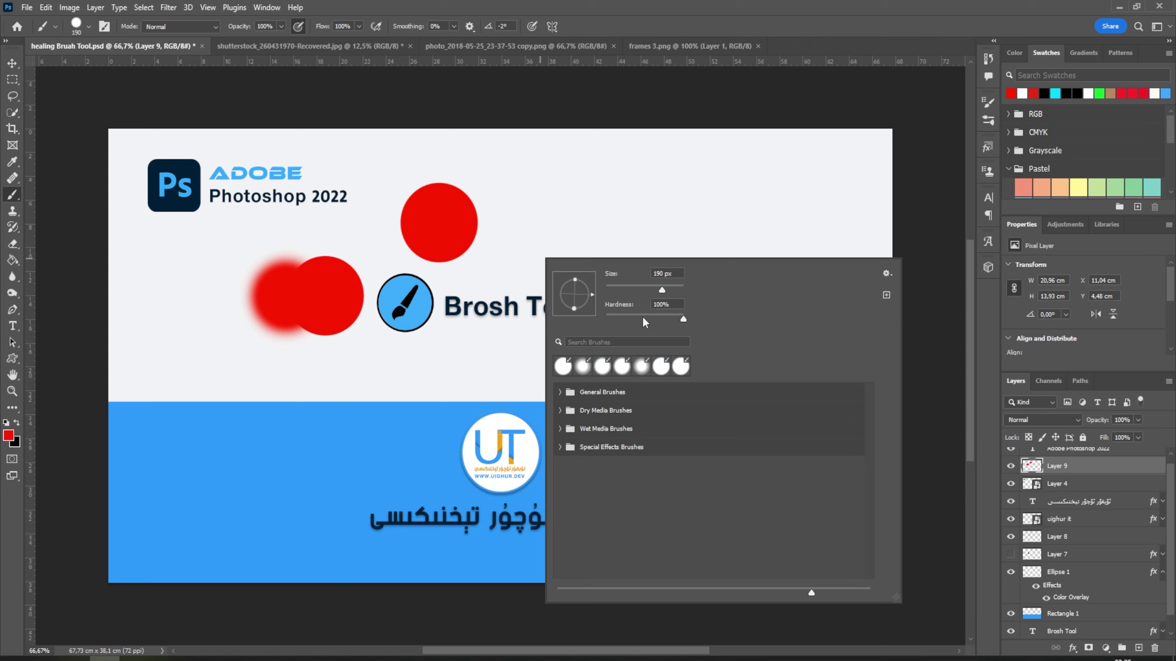
left_click_drag(643, 318, 612, 319)
left_click(295, 333)
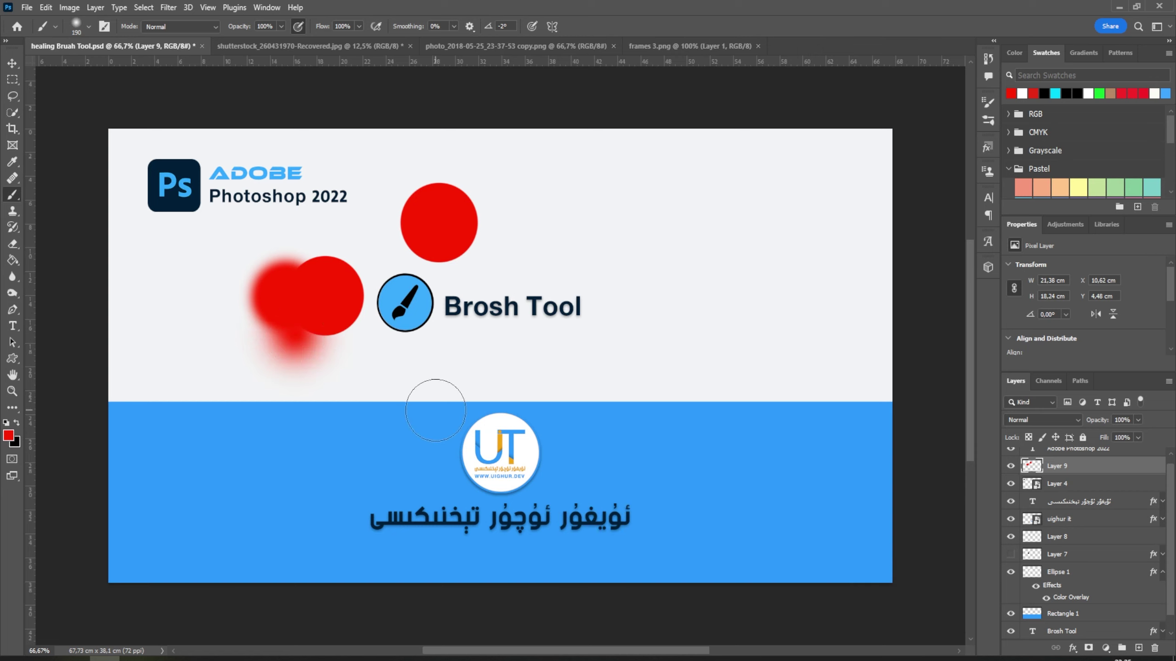
left_click(532, 224)
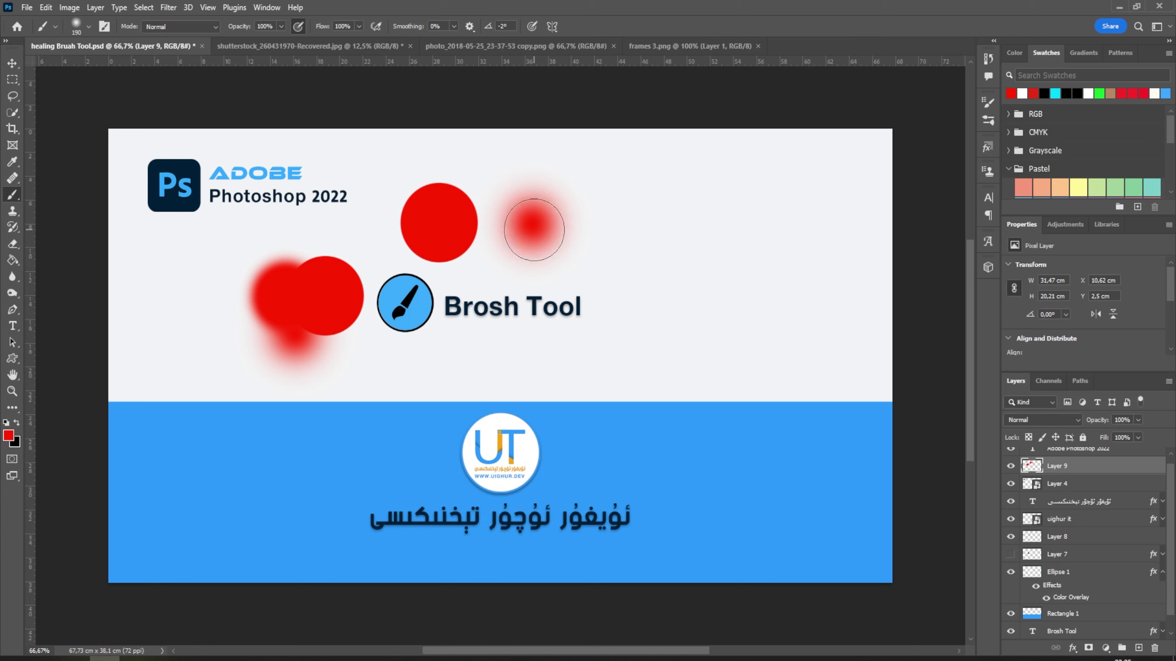
right_click(534, 230)
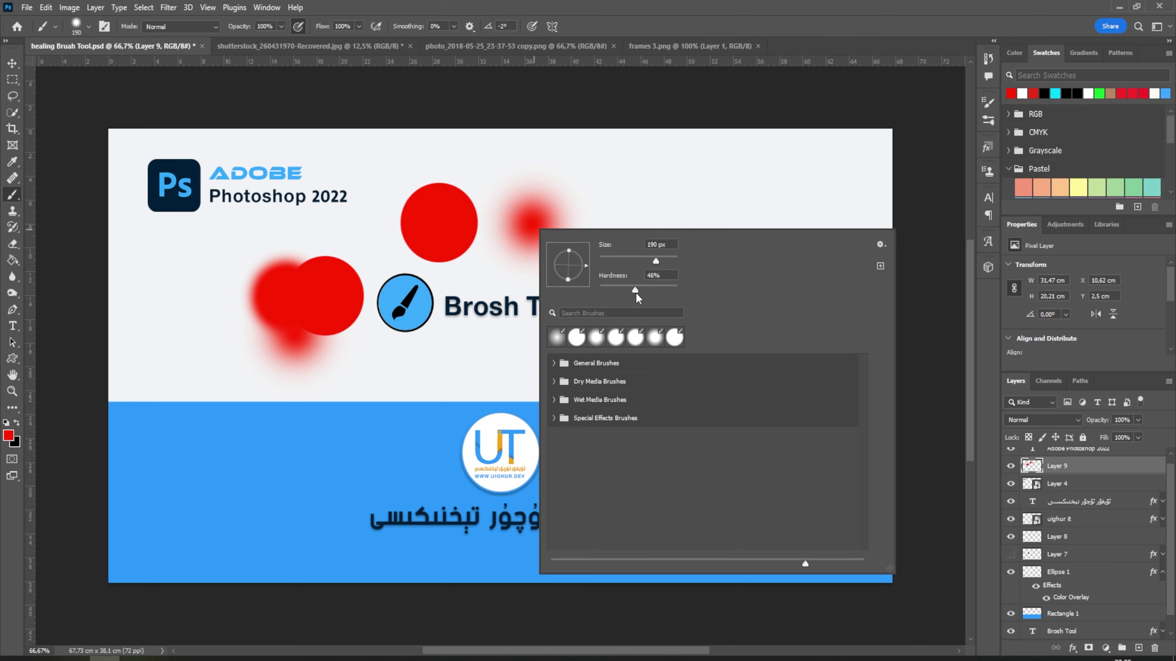
left_click(610, 199)
Step: Paint a full-hardness red dot, then a 0% soft round red dot at the far right
right_click(576, 291)
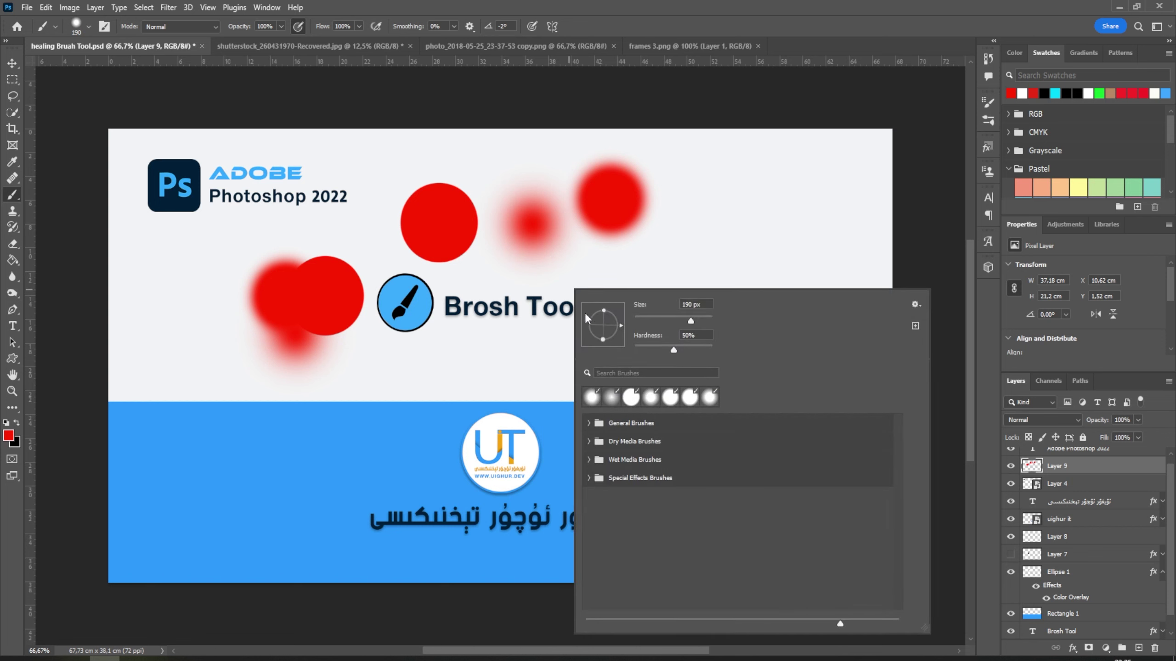
left_click_drag(674, 350, 712, 346)
left_click(698, 212)
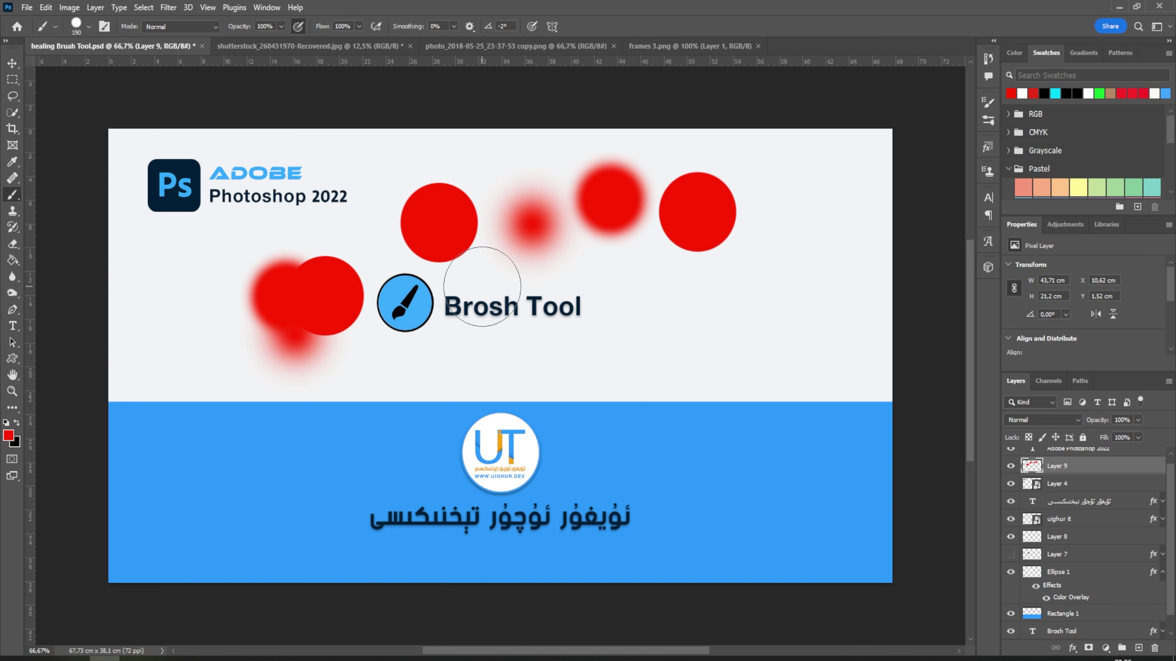
right_click(482, 286)
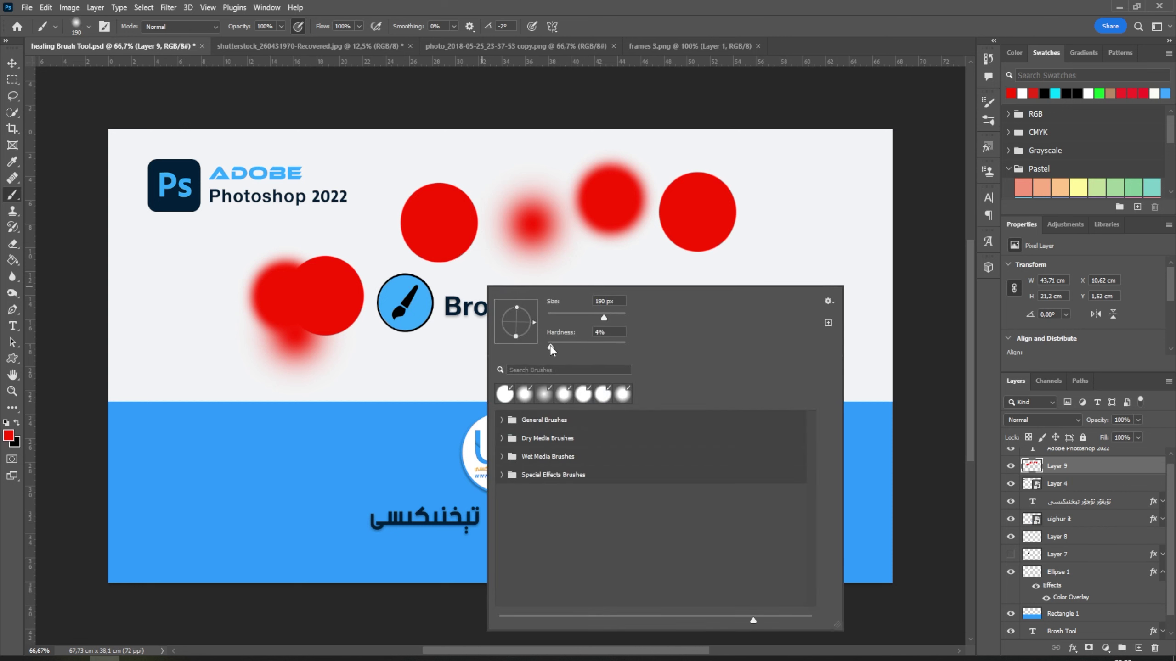
left_click_drag(550, 347, 547, 347)
type("100")
left_click(503, 421)
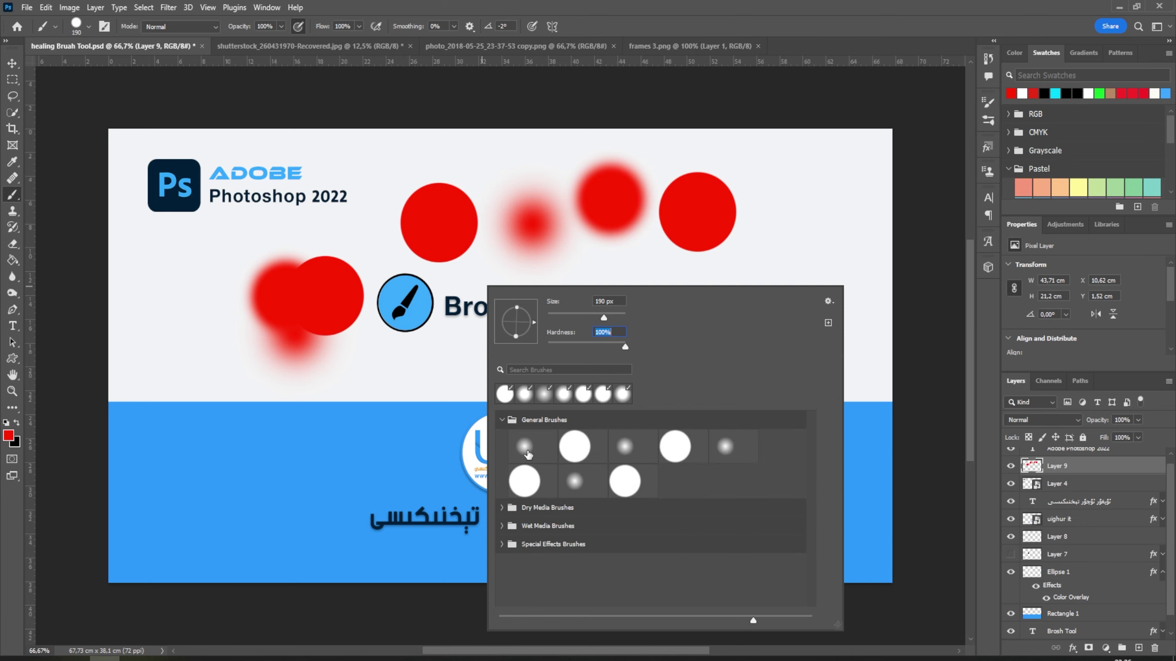
left_click(525, 449)
left_click(787, 253)
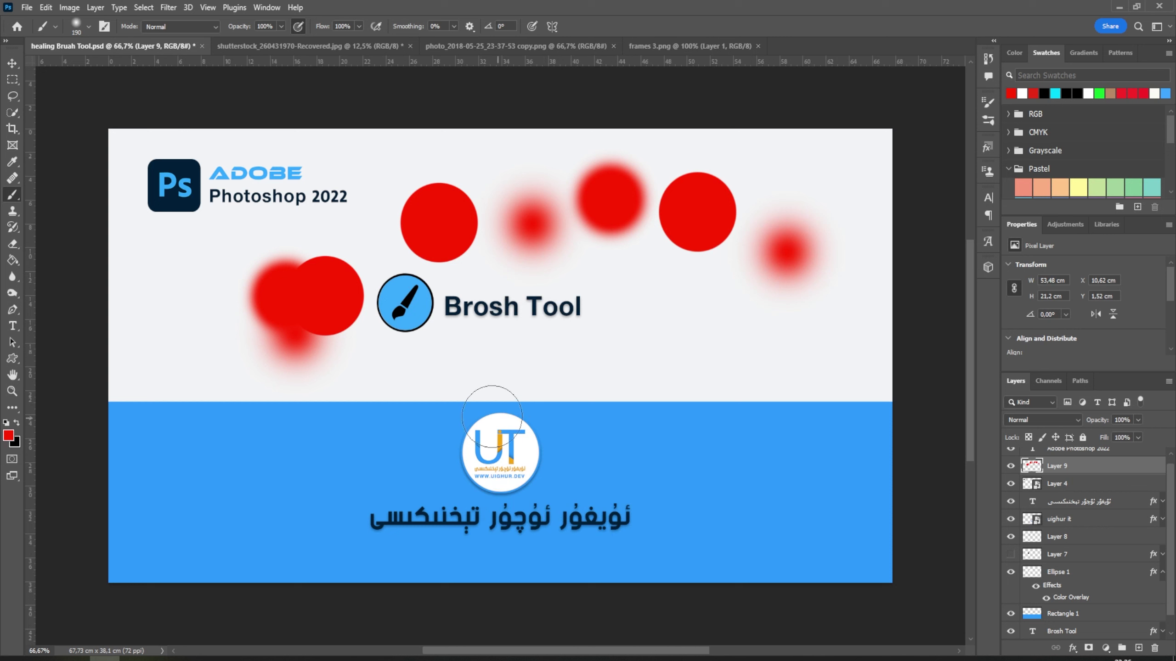
right_click(611, 353)
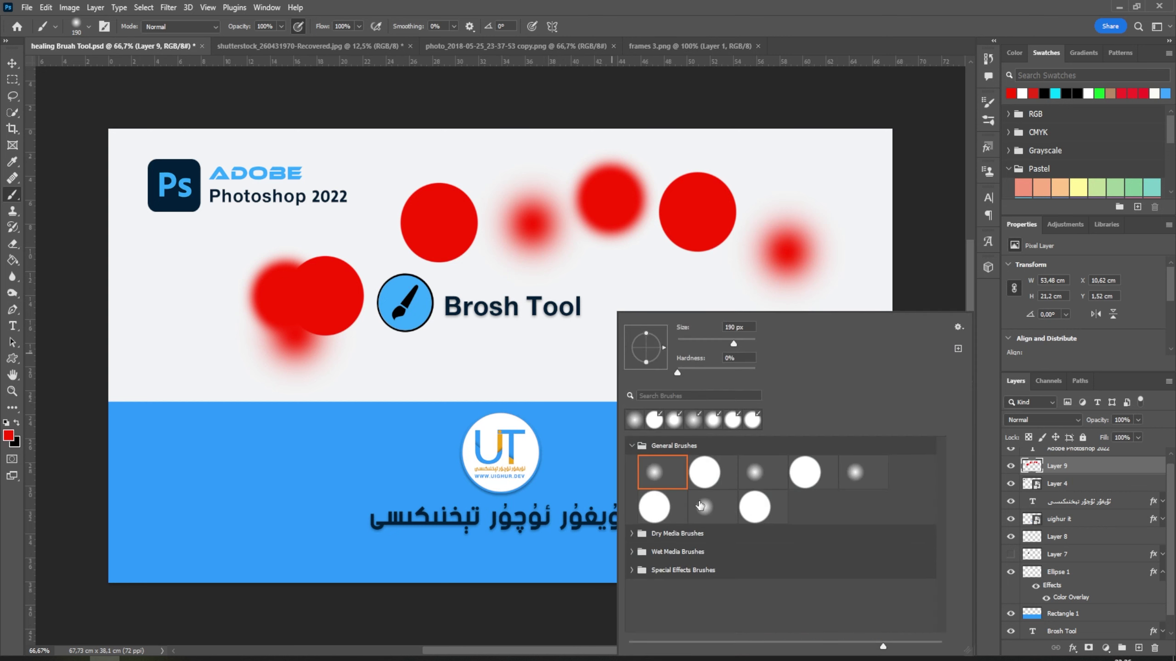
Step: Stamp a pink splatter below the title with the first Dry Media brush at 146 px
left_click(633, 535)
scroll(653, 543, "down", 1)
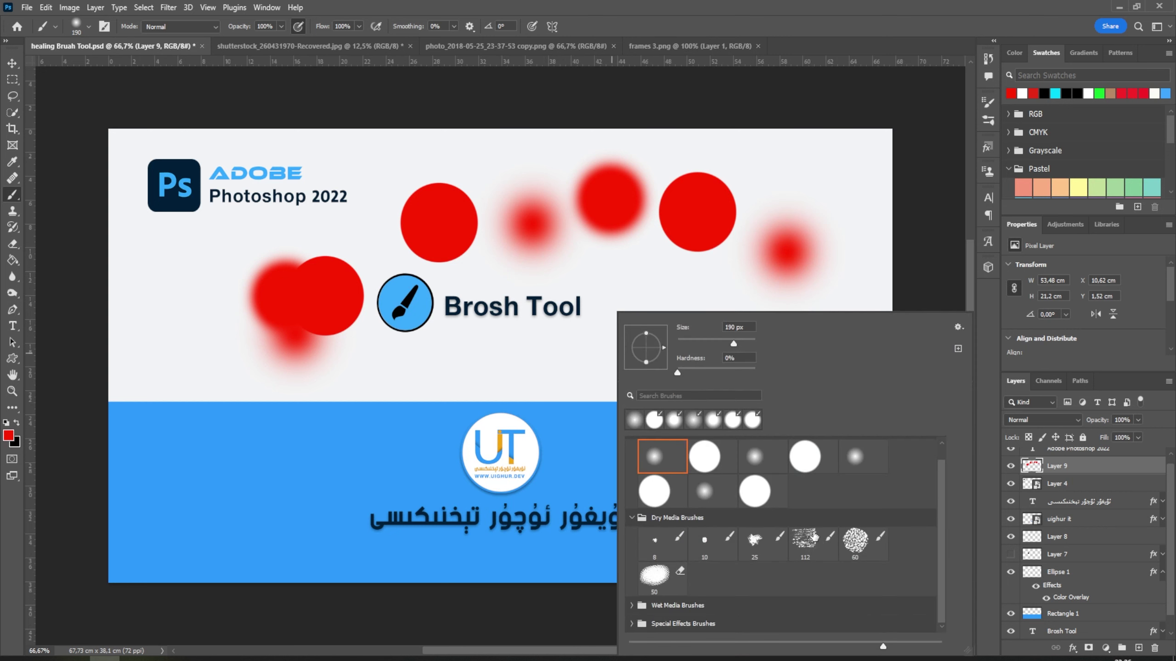
left_click(655, 543)
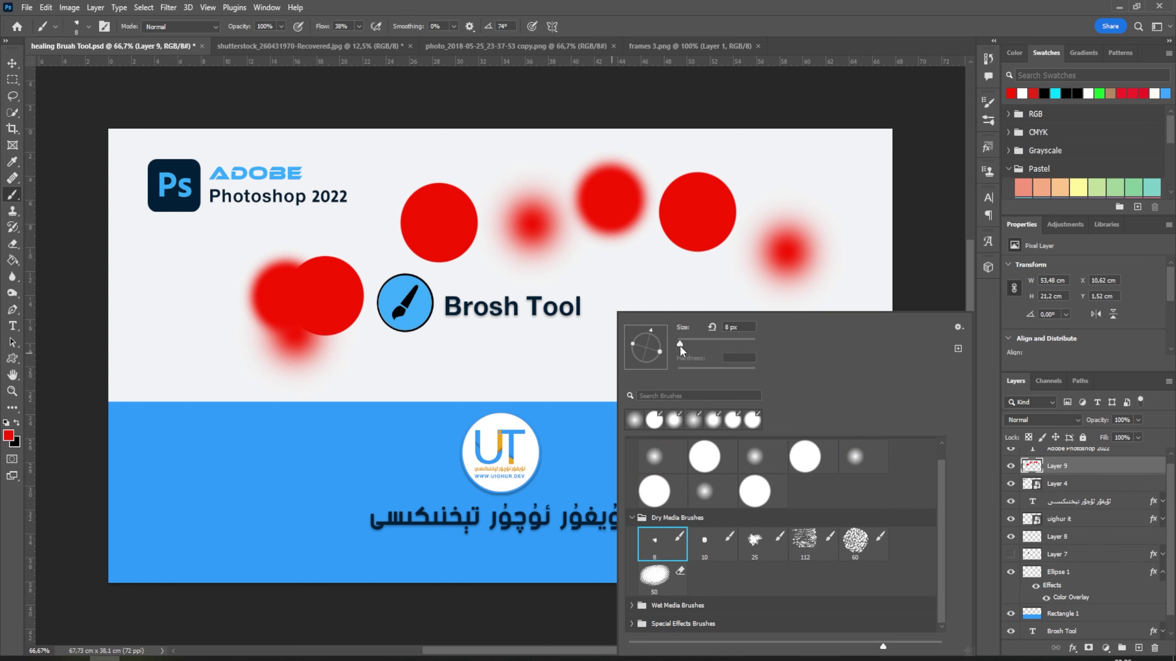
left_click_drag(680, 345, 748, 345)
left_click(518, 356)
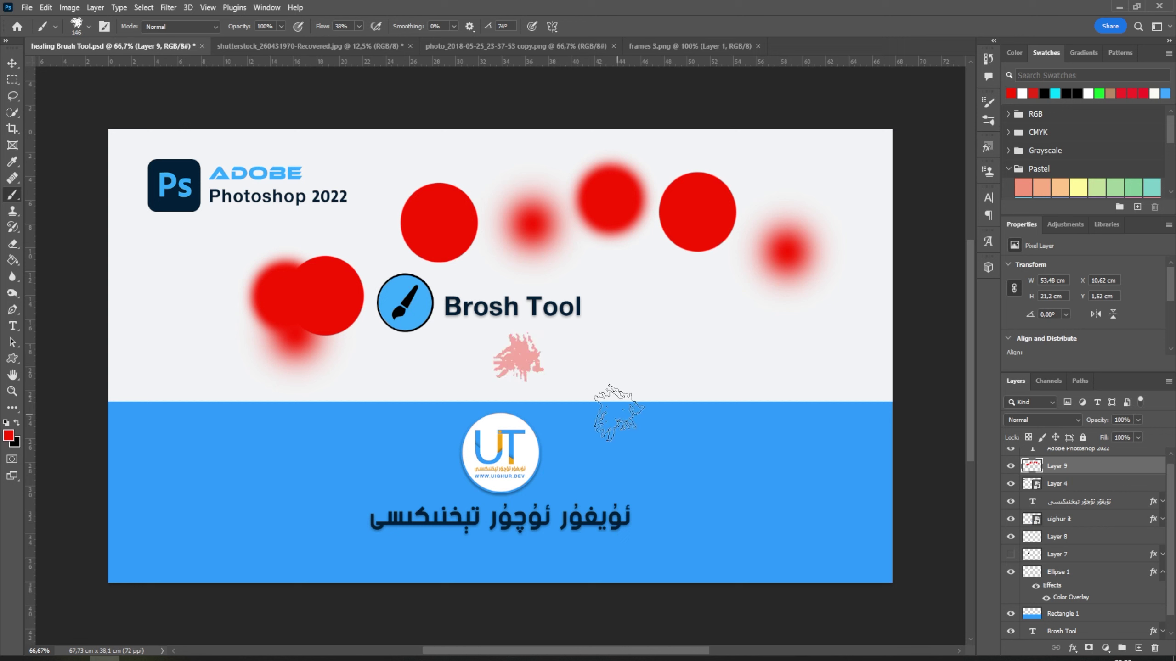
Step: Stamp a red textured dab with the enlarged second Dry Media brush
right_click(586, 359)
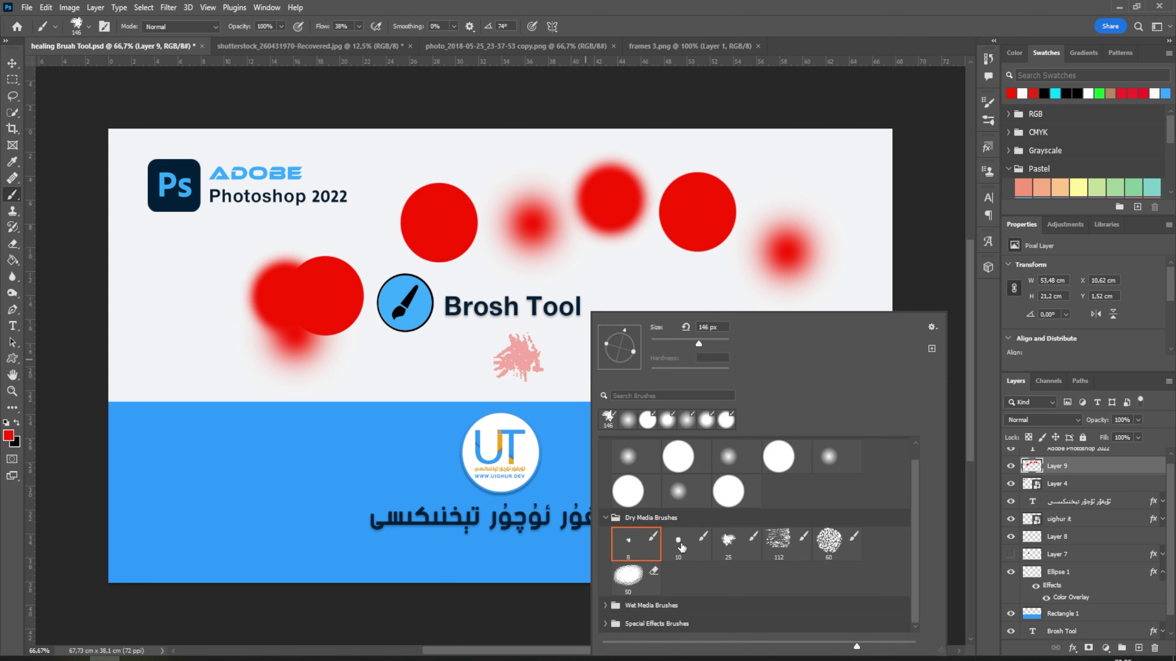
left_click(682, 544)
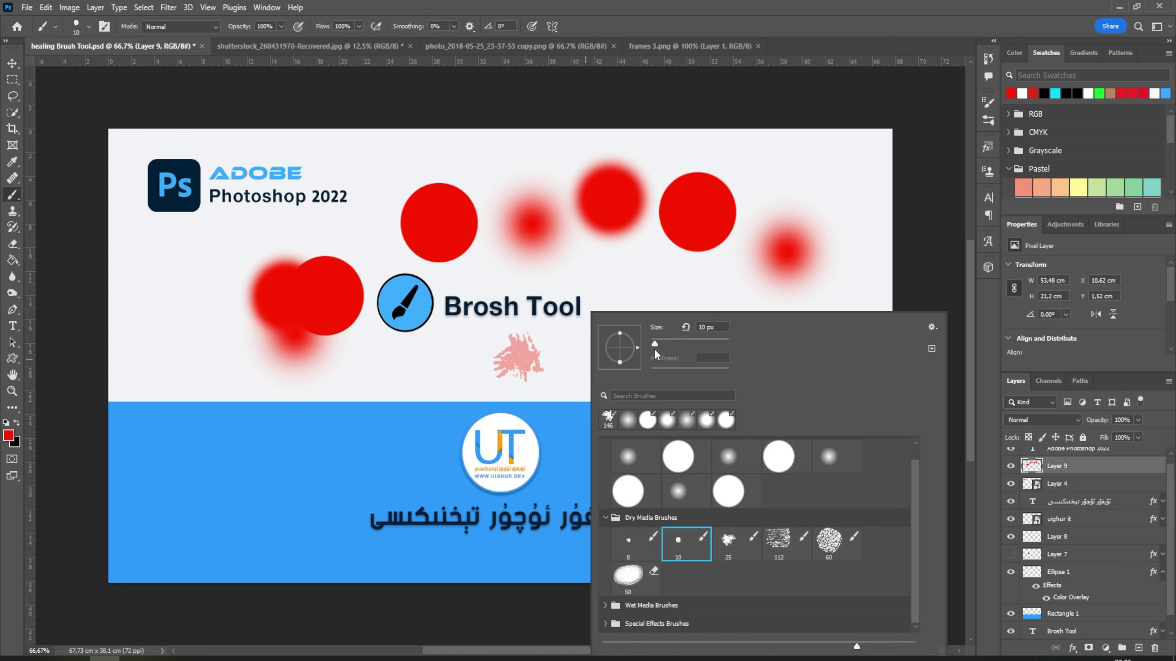
left_click_drag(655, 348, 693, 345)
left_click(425, 368)
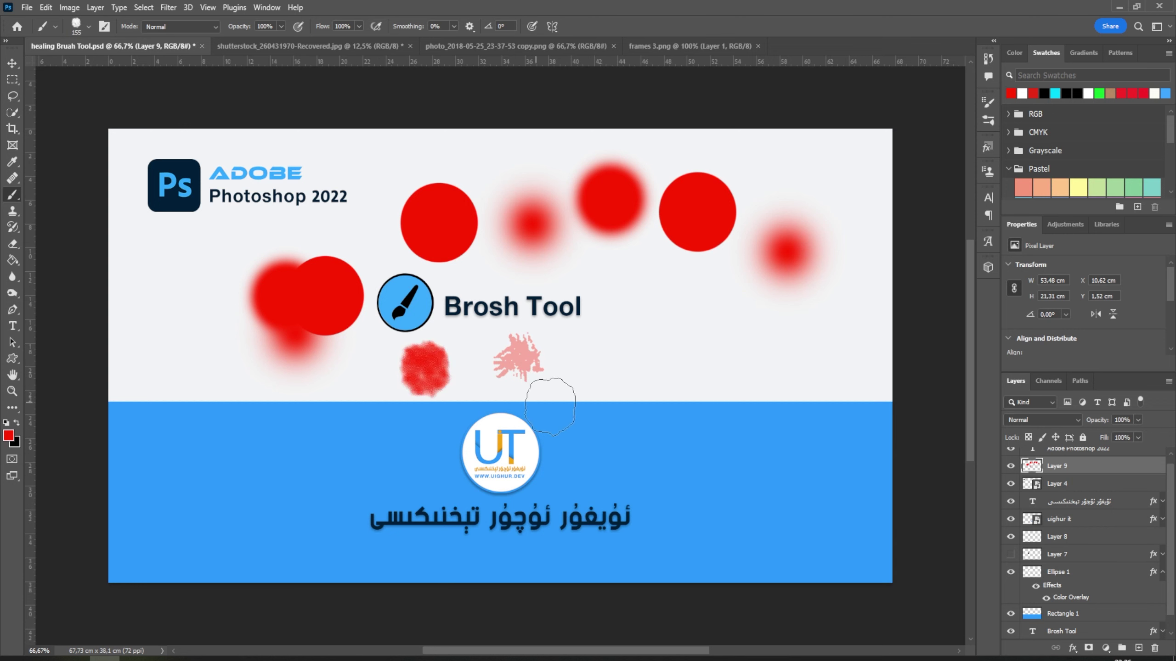
Step: Stamp scattered red speckles with the speckle Dry Media brush at 88 px, then 385 px
right_click(615, 313)
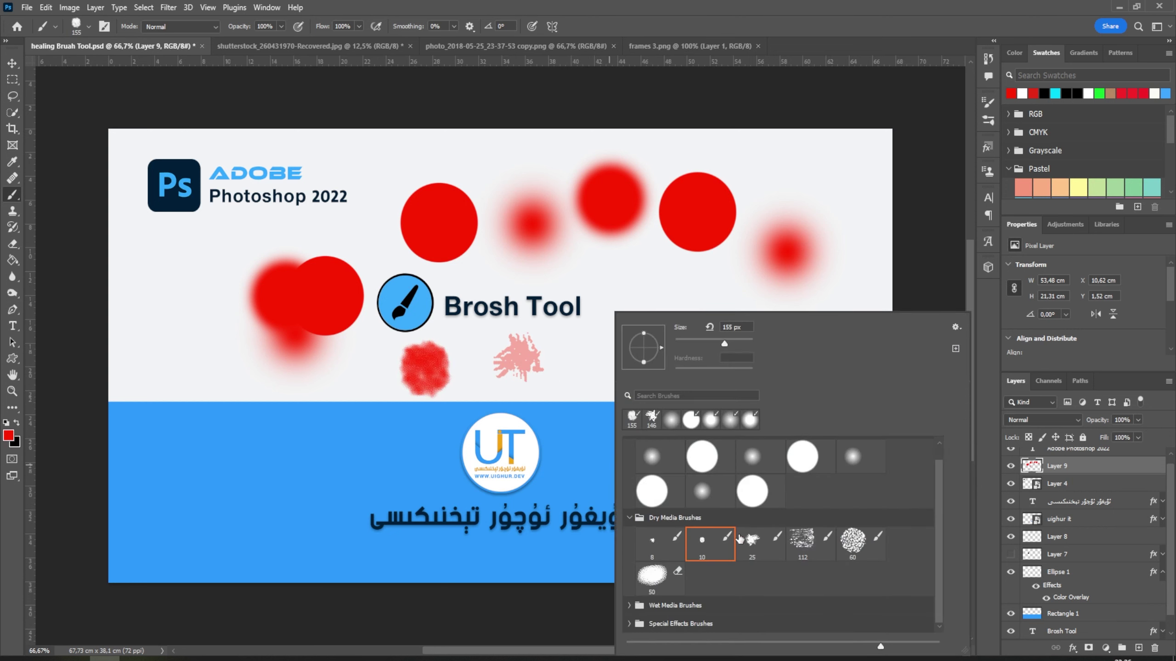
left_click(752, 542)
left_click_drag(684, 343, 725, 345)
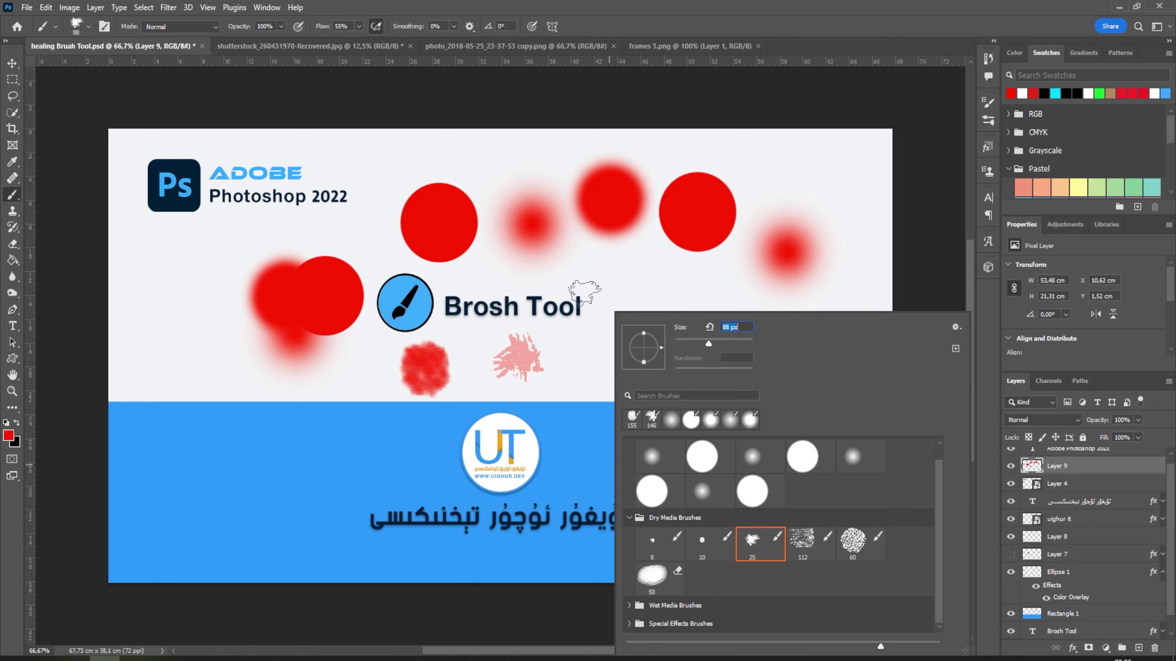
left_click(623, 278)
left_click(633, 334)
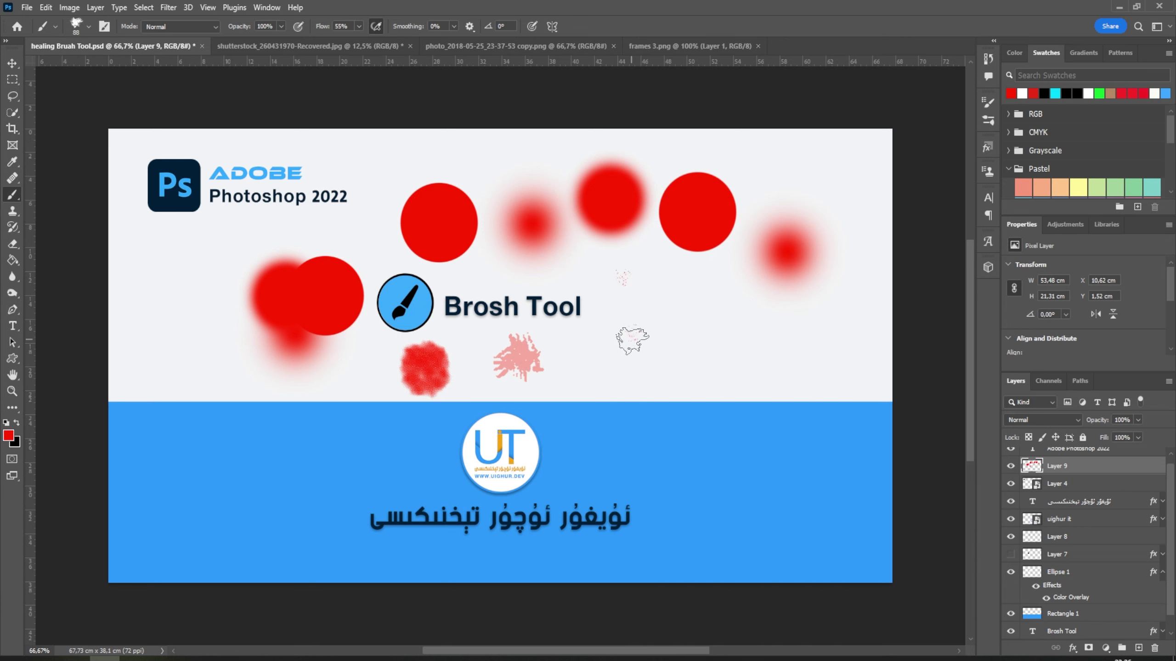
right_click(669, 379)
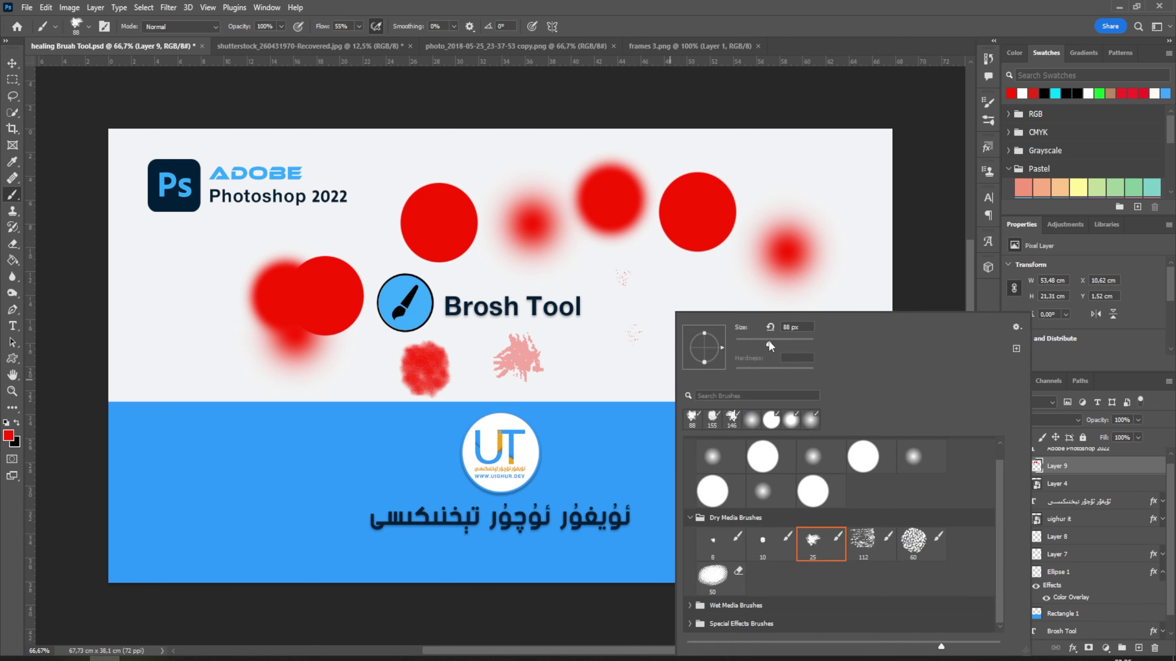
left_click_drag(724, 343, 801, 343)
left_click(620, 371)
left_click(732, 403)
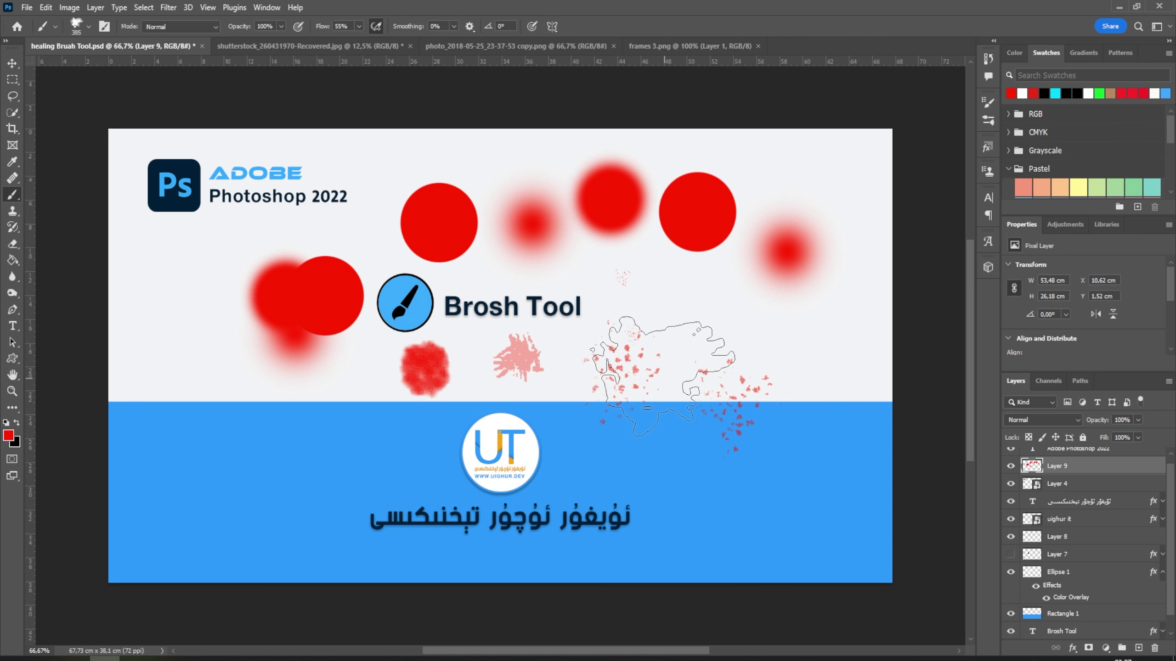
Step: Create a new blank document from the Film & Video 1920x1080 preset
key("ctrl+n")
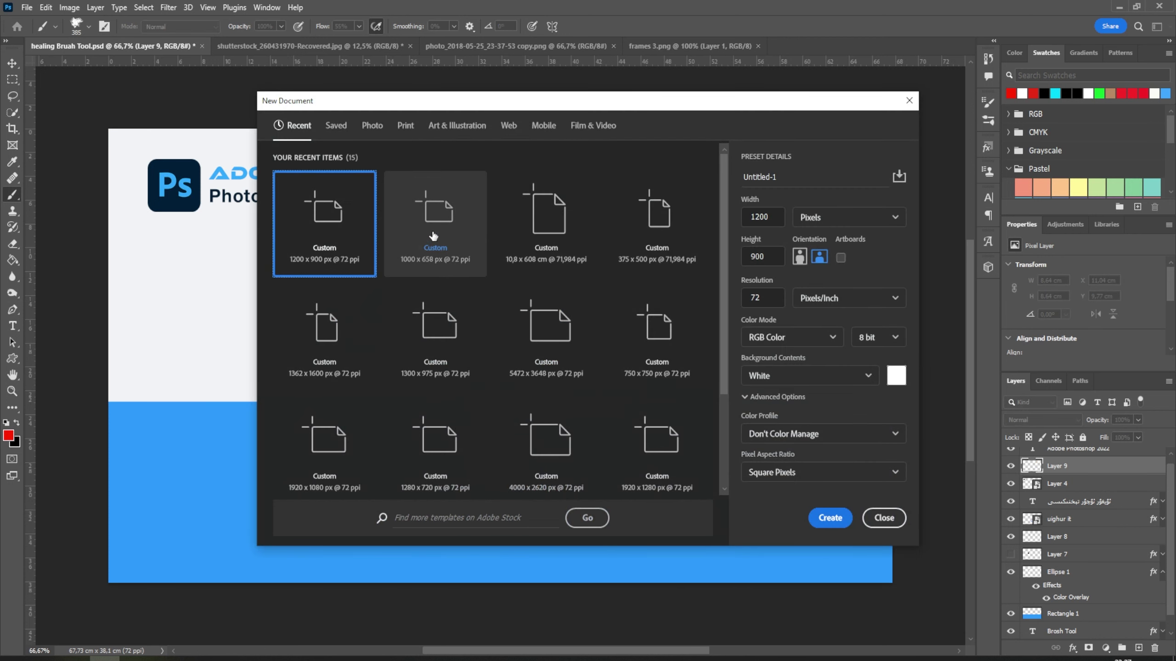
left_click(600, 126)
left_click(830, 518)
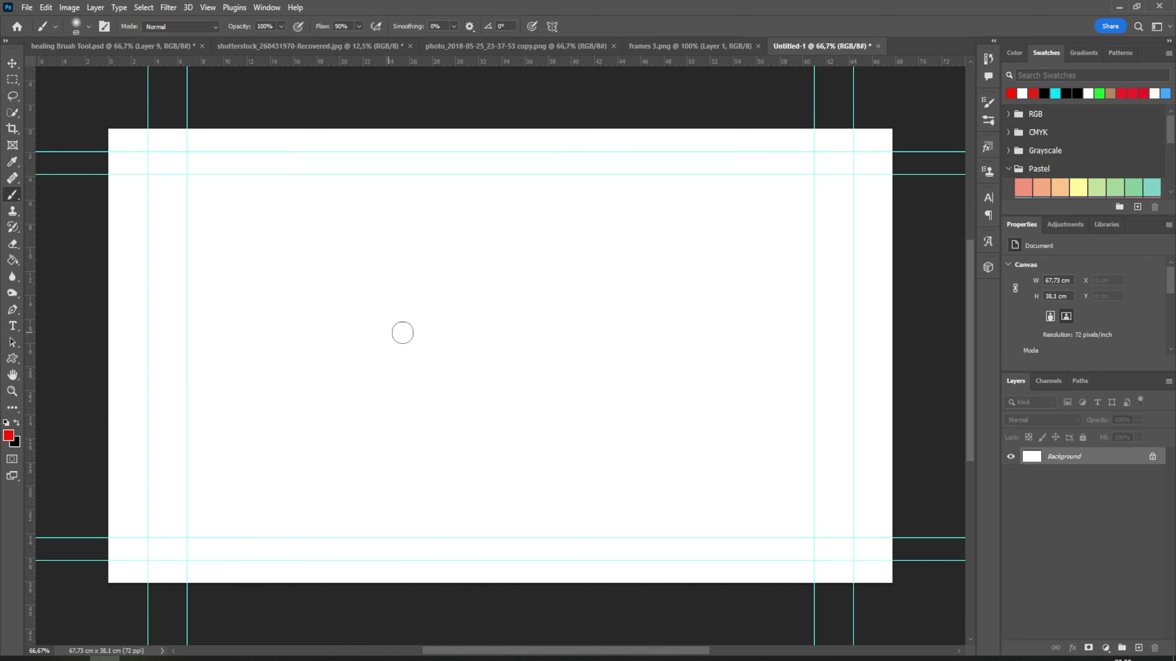
Step: Alt+right-drag on the canvas to resize the brush to 267 px and adjust hardness
key("alt")
right_click(486, 334, "alt")
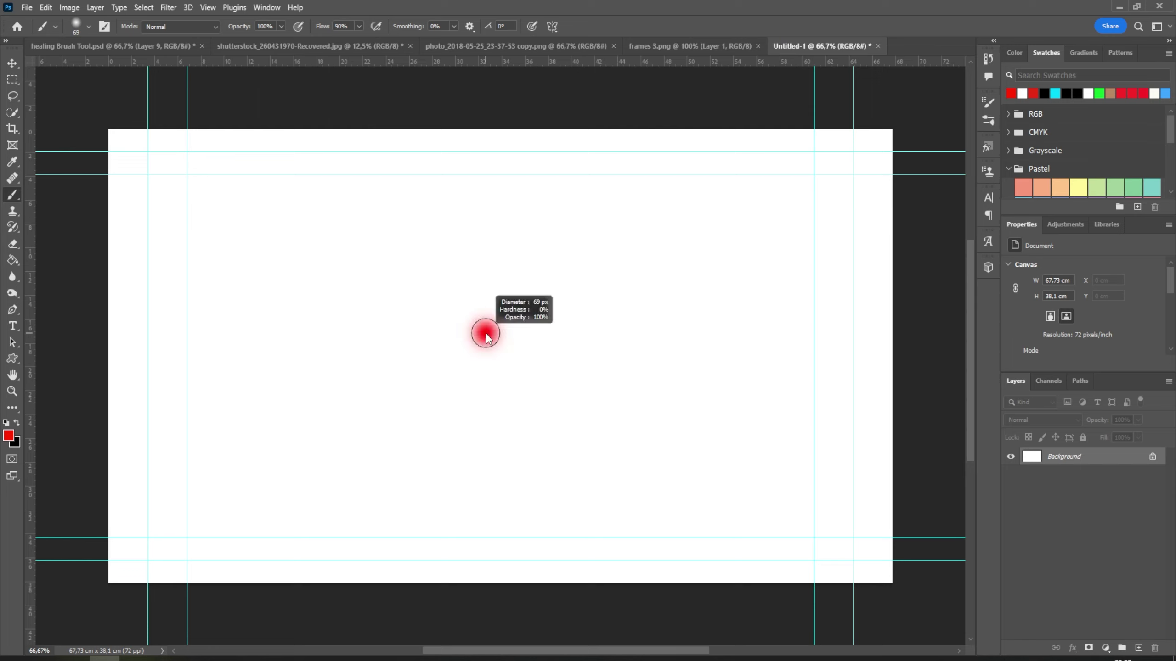
mouse_move(491, 335)
left_mouse_down()
mouse_move(575, 334)
mouse_move(561, 334)
left_mouse_up()
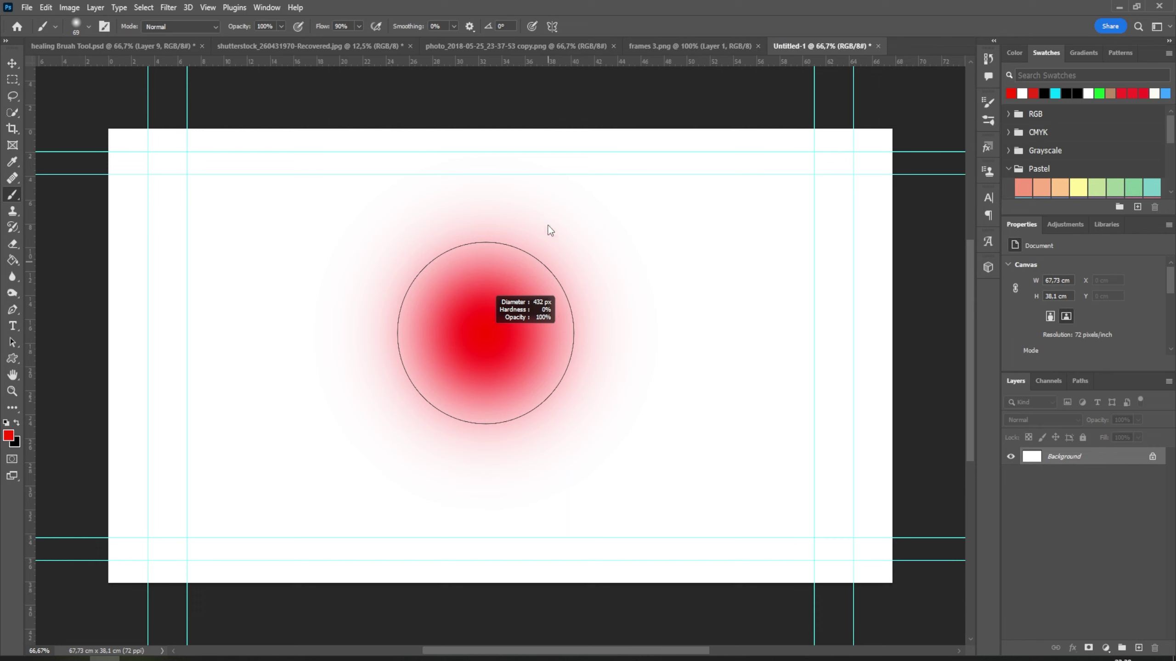
mouse_move(550, 230)
left_mouse_down()
mouse_move(533, 478)
mouse_move(516, 205)
left_mouse_up()
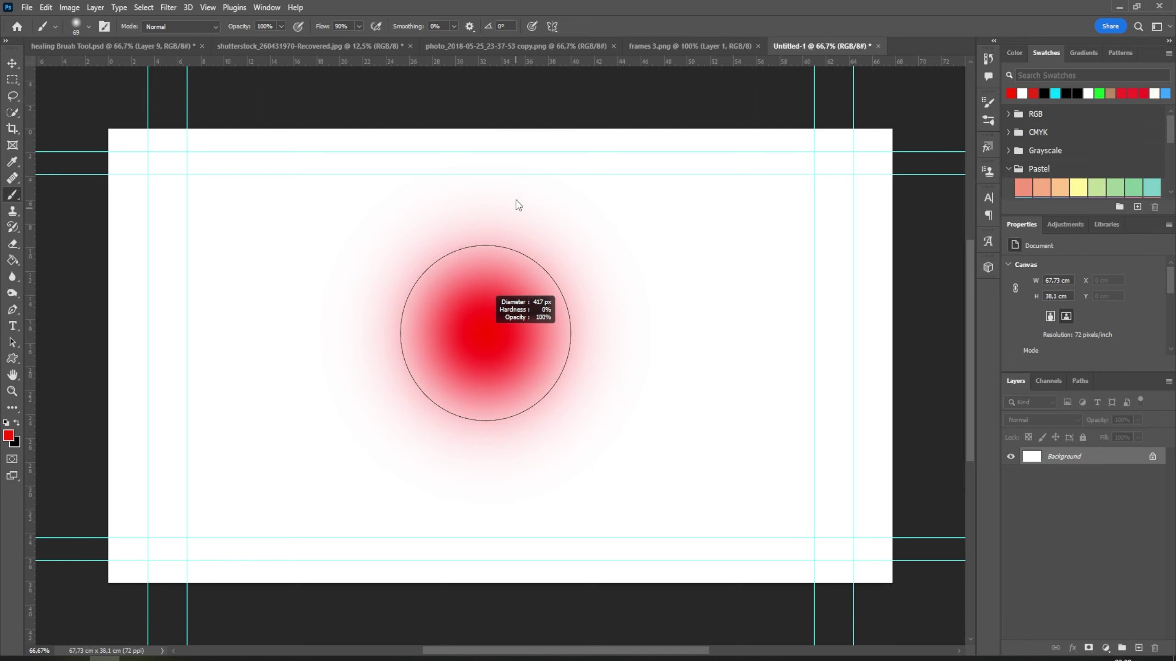
mouse_move(516, 206)
left_mouse_down()
mouse_move(511, 482)
mouse_move(508, 275)
mouse_move(511, 321)
mouse_move(567, 326)
mouse_move(475, 328)
mouse_move(594, 328)
mouse_move(461, 332)
mouse_move(477, 301)
mouse_move(471, 489)
left_mouse_up()
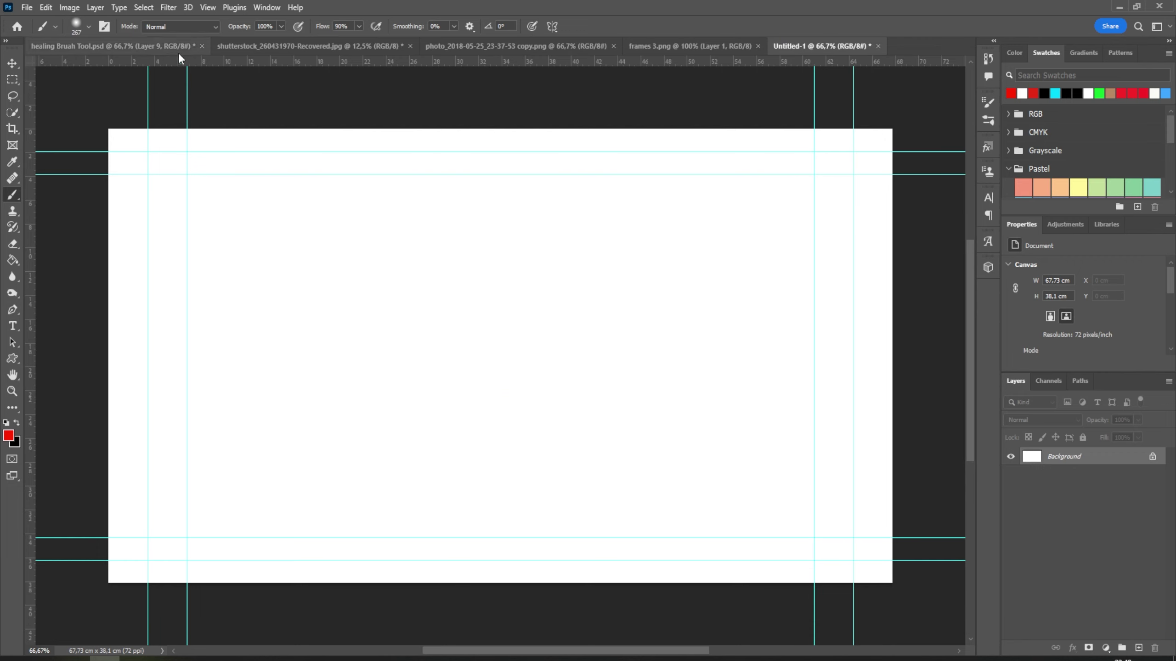
Step: On the shutterstock orange photo, paint a red test stroke on the cut orange, then undo it
left_click(279, 46)
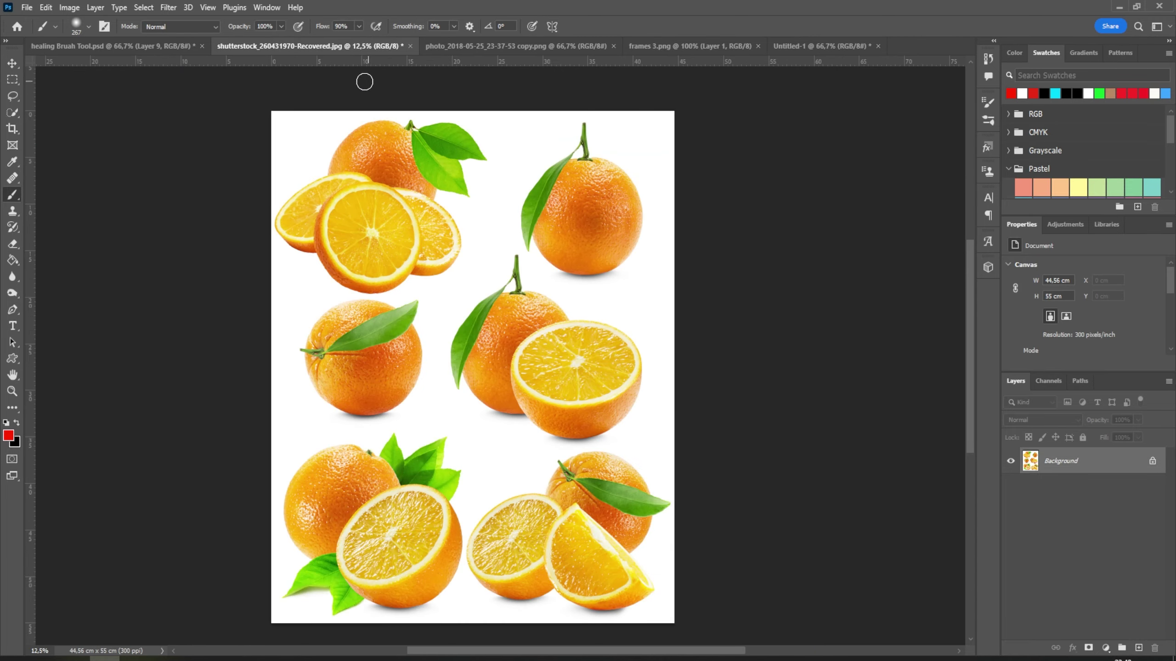
scroll(583, 287, "up", 2)
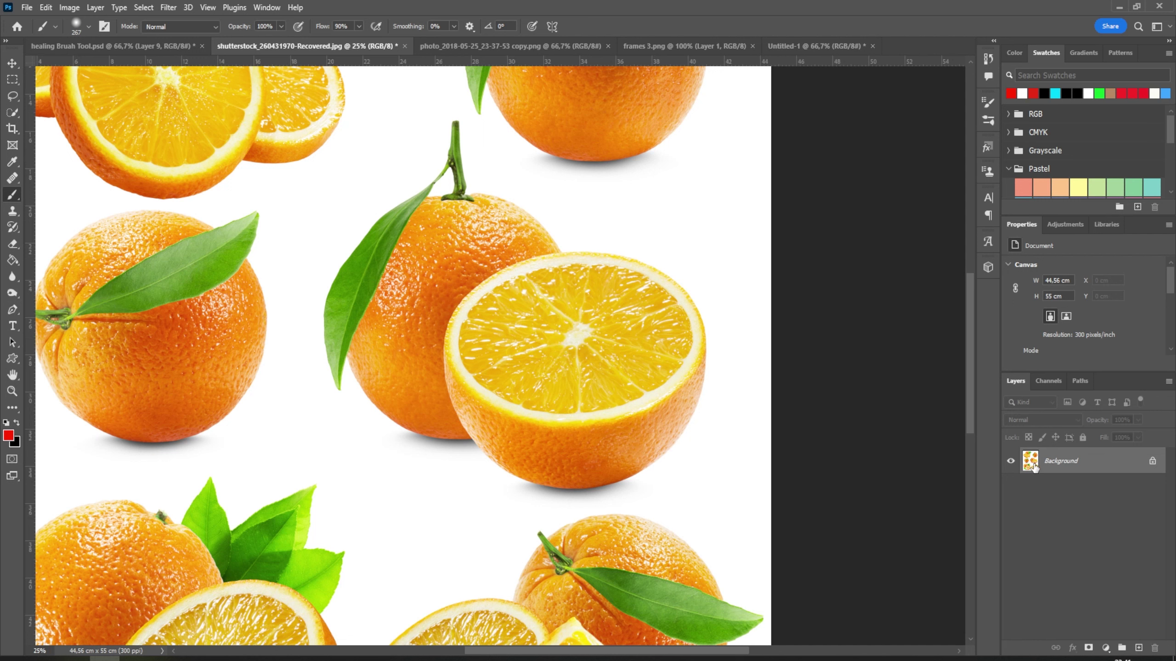
mouse_move(589, 320)
left_mouse_down()
mouse_move(644, 347)
mouse_move(556, 371)
mouse_move(550, 354)
left_mouse_up()
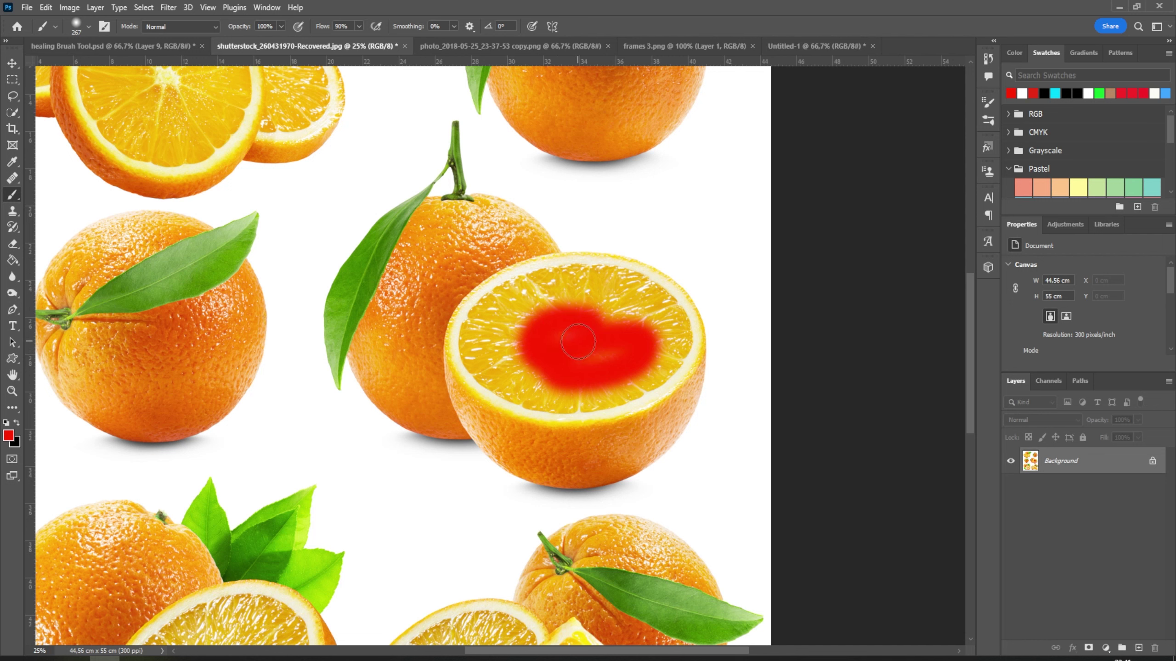
key("ctrl+z")
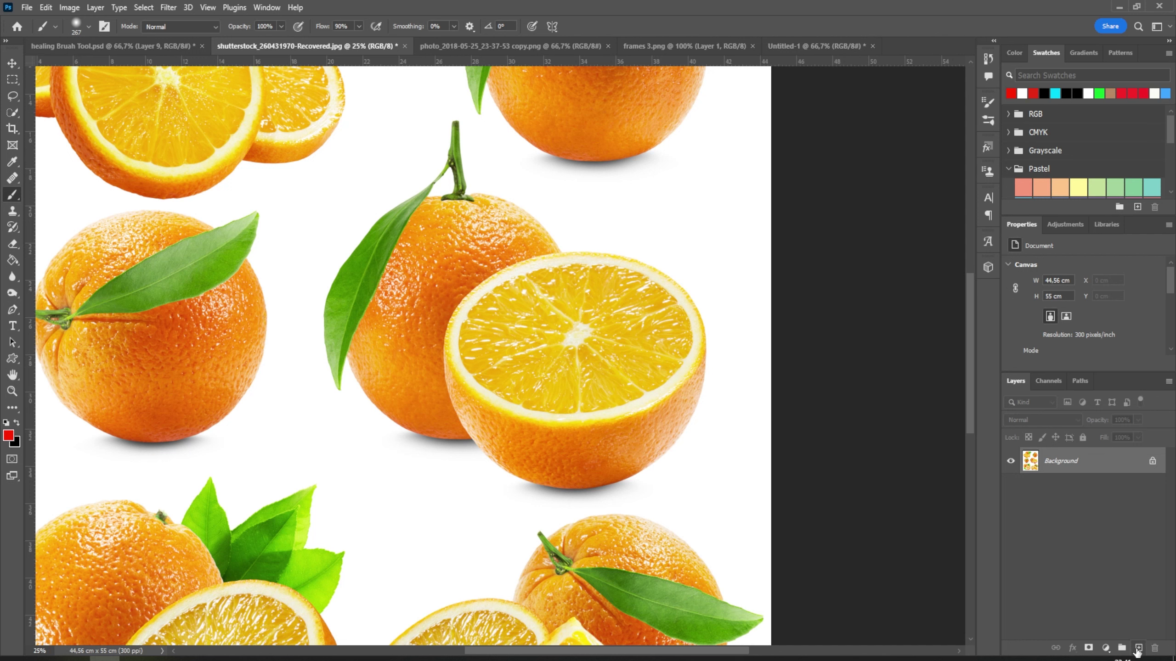
Step: Add Layer 1 and paint the cut orange's flesh red with a 60% hardness brush
left_click(1139, 649)
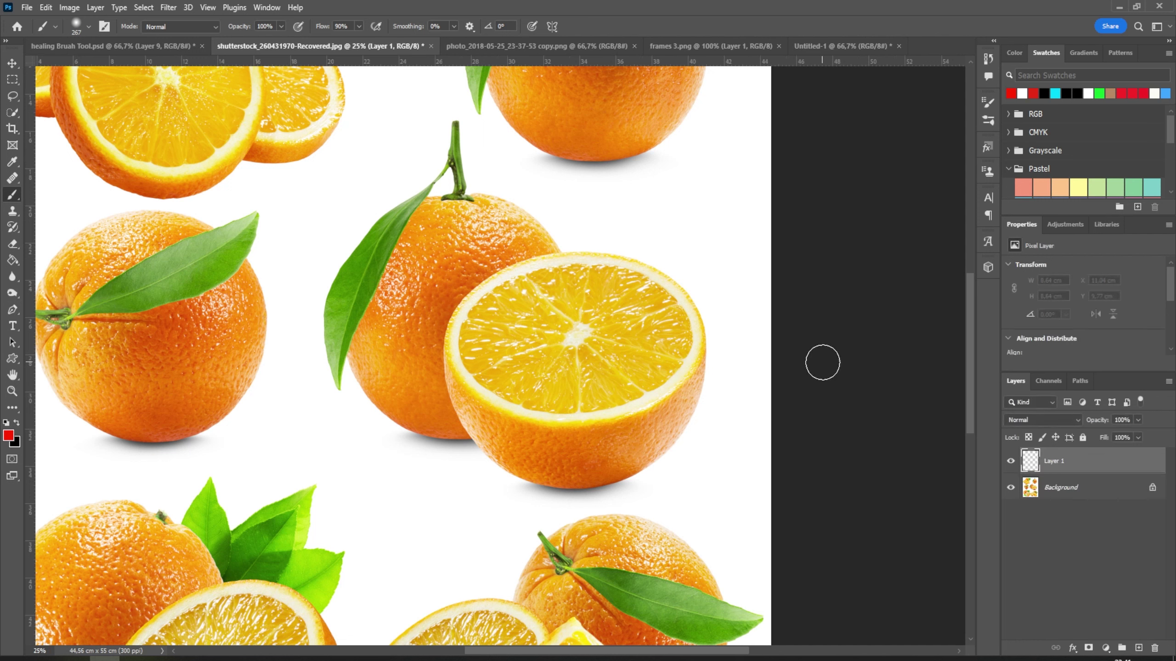
left_click(564, 304)
mouse_move(564, 304)
left_mouse_down()
mouse_move(596, 343)
mouse_move(574, 354)
left_mouse_up()
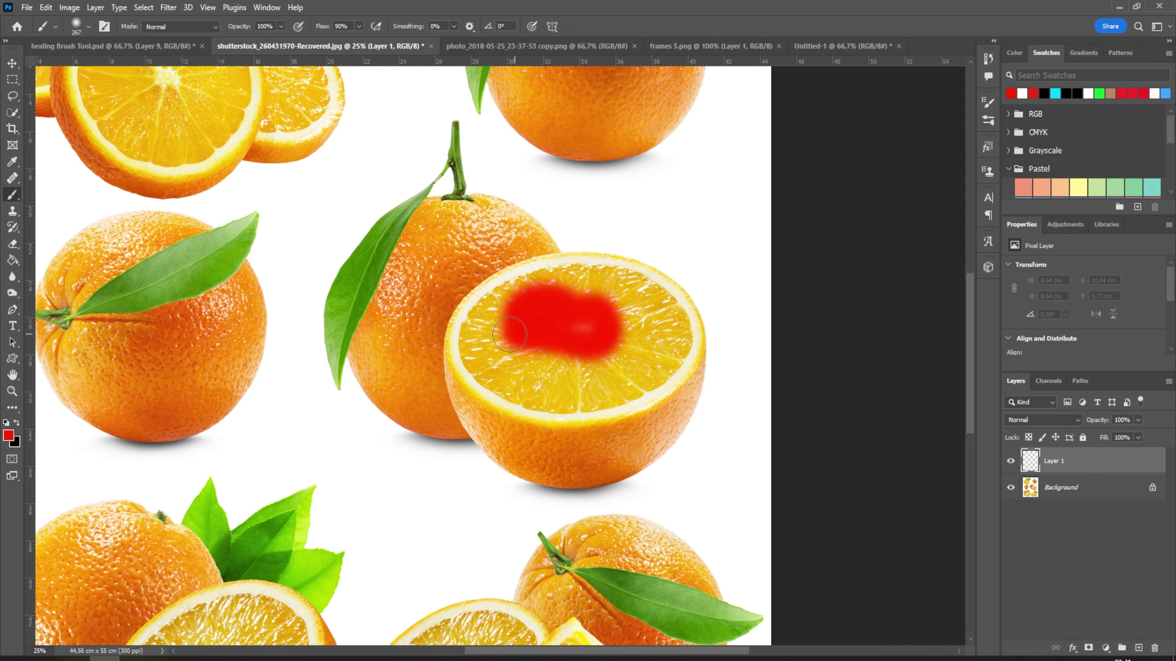
right_click(575, 355)
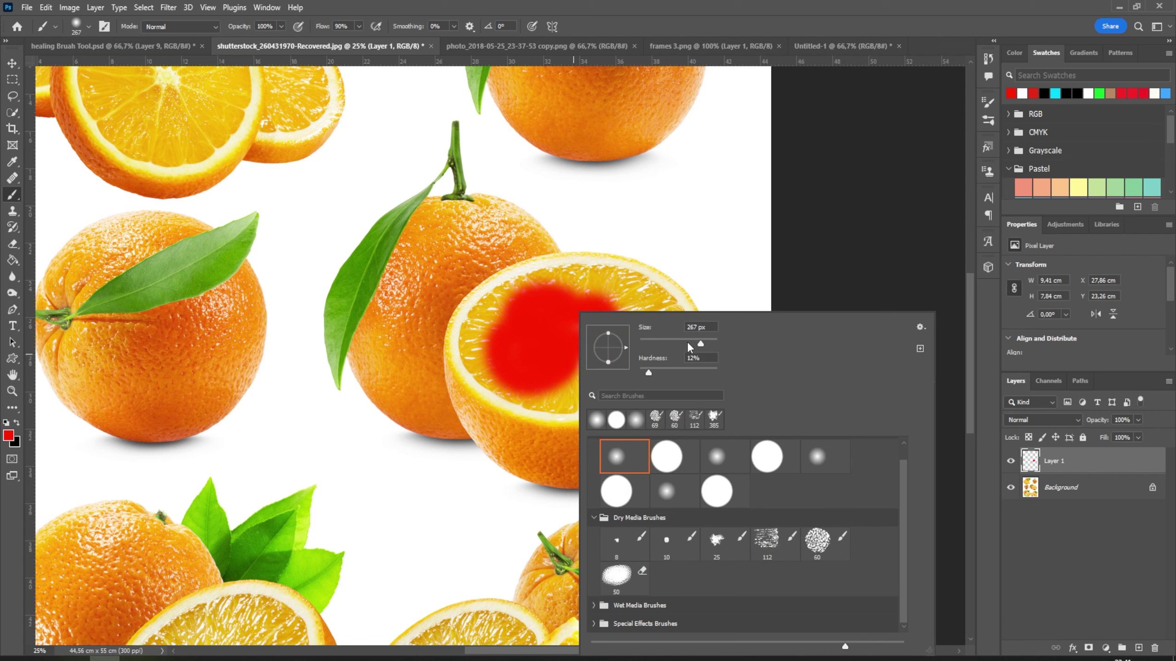
left_click_drag(649, 373, 687, 374)
key("Return")
mouse_move(620, 319)
left_mouse_down()
mouse_move(499, 369)
mouse_move(667, 343)
mouse_move(481, 370)
mouse_move(637, 287)
mouse_move(589, 402)
mouse_move(529, 283)
mouse_move(674, 359)
mouse_move(612, 345)
mouse_move(525, 362)
left_mouse_up()
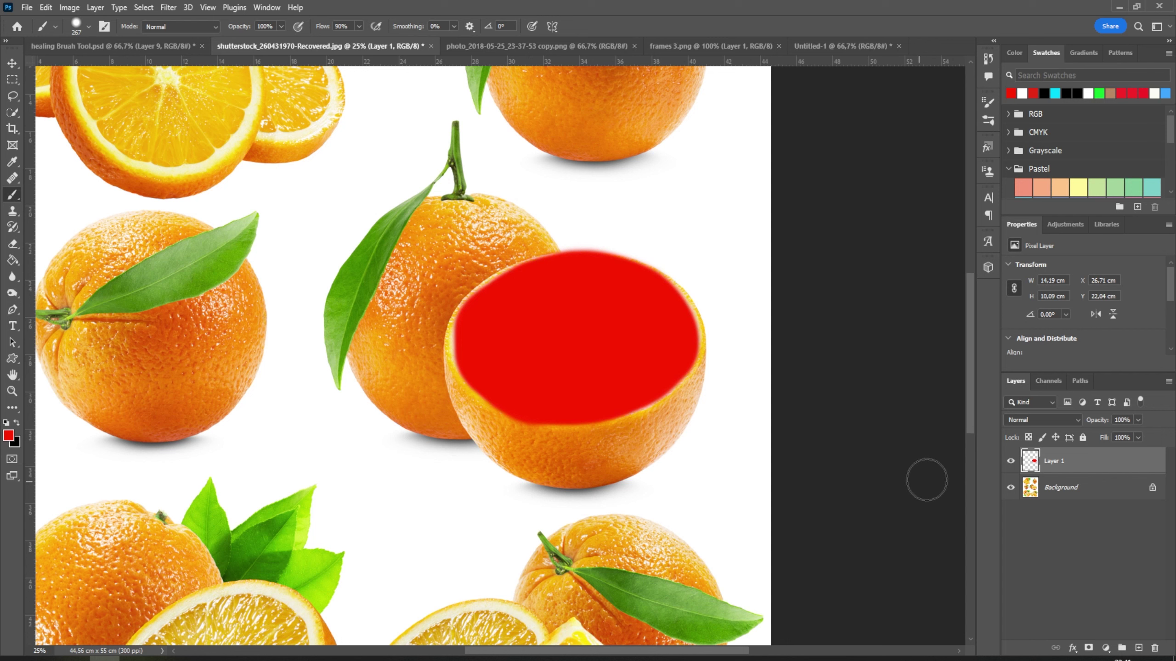
Step: Set Layer 1's blend mode to Color Burn
left_click(1028, 417)
left_click(1036, 399)
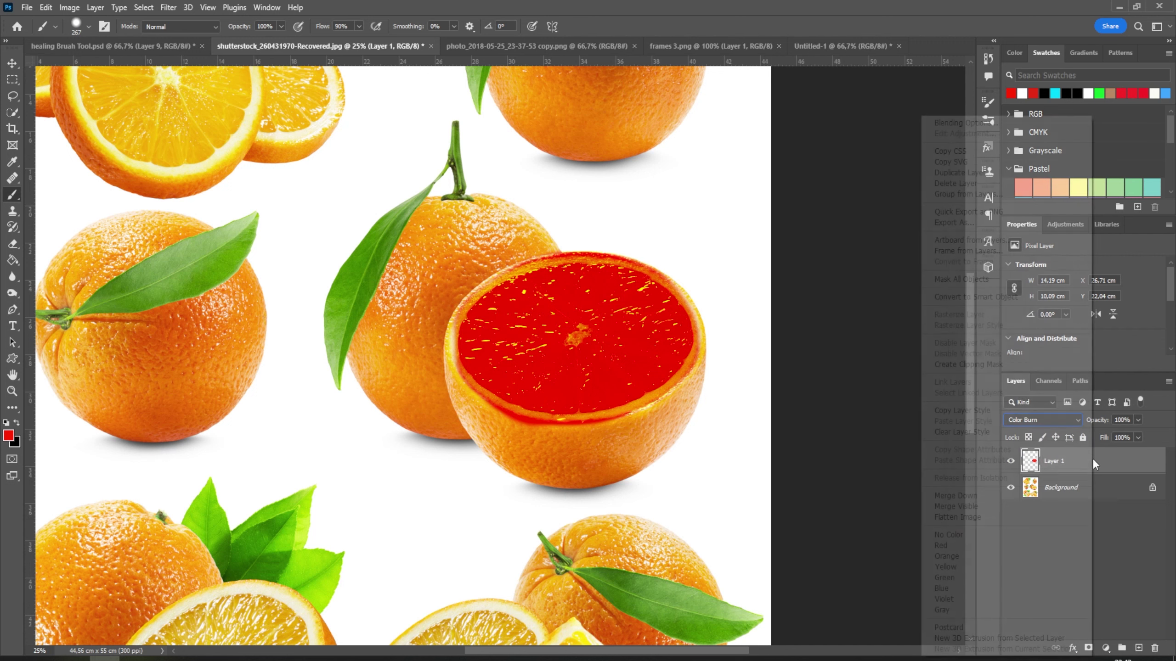
right_click(1093, 461)
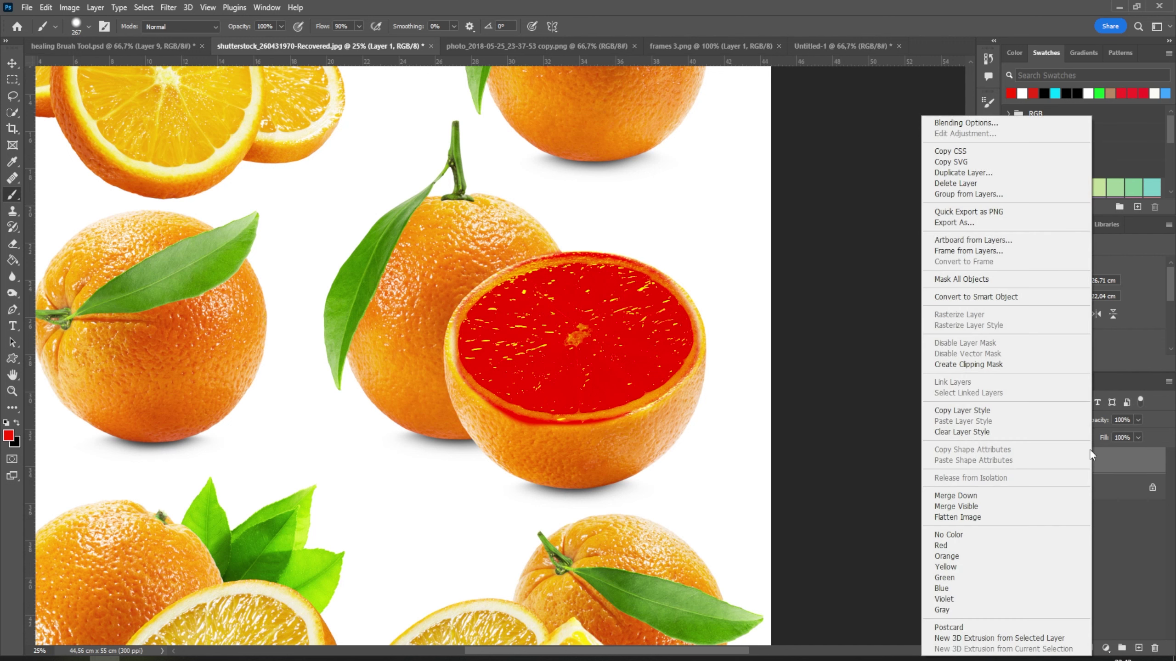
left_click(971, 127)
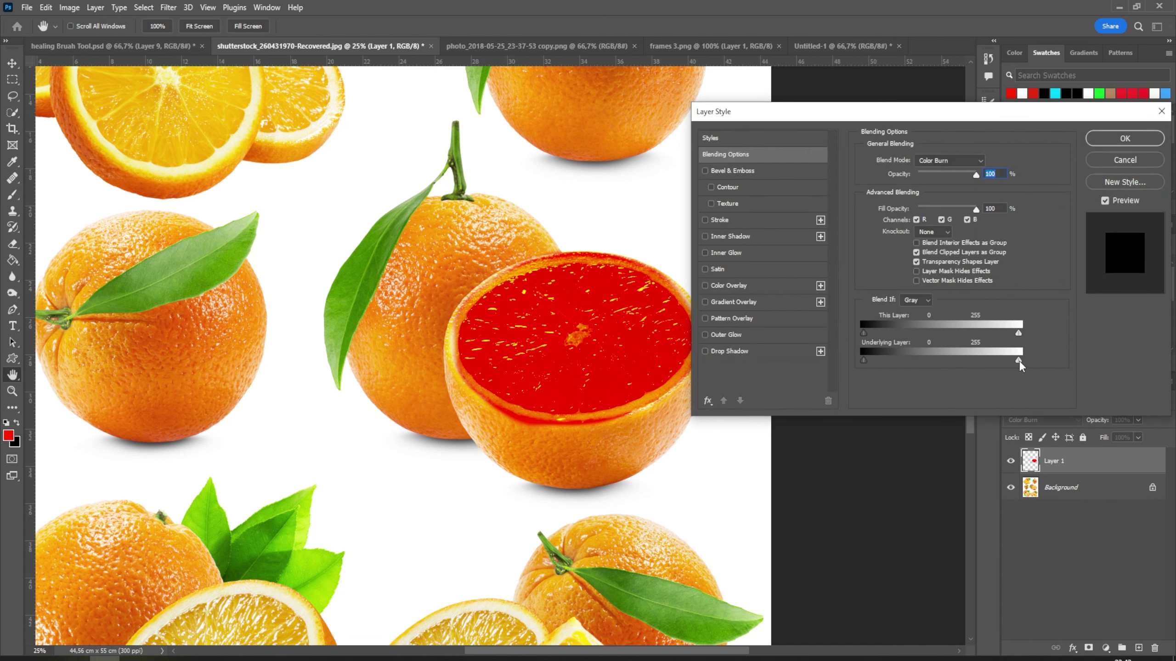
Step: Alt-split the Underlying Layer Blend If sliders, black point near 17, and apply
key("alt")
left_click_drag(1018, 365, 961, 372)
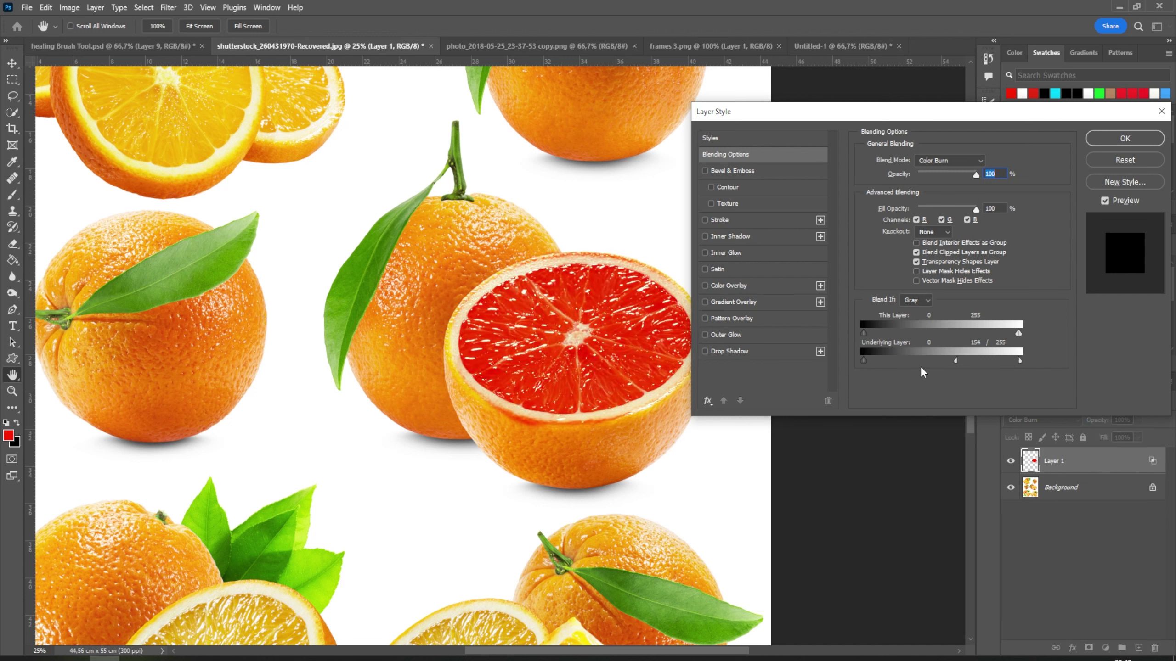
left_click_drag(867, 366, 860, 365)
mouse_move(864, 364)
left_mouse_down()
mouse_move(875, 363)
mouse_move(856, 367)
left_mouse_up()
key("alt")
left_click_drag(875, 365, 947, 373)
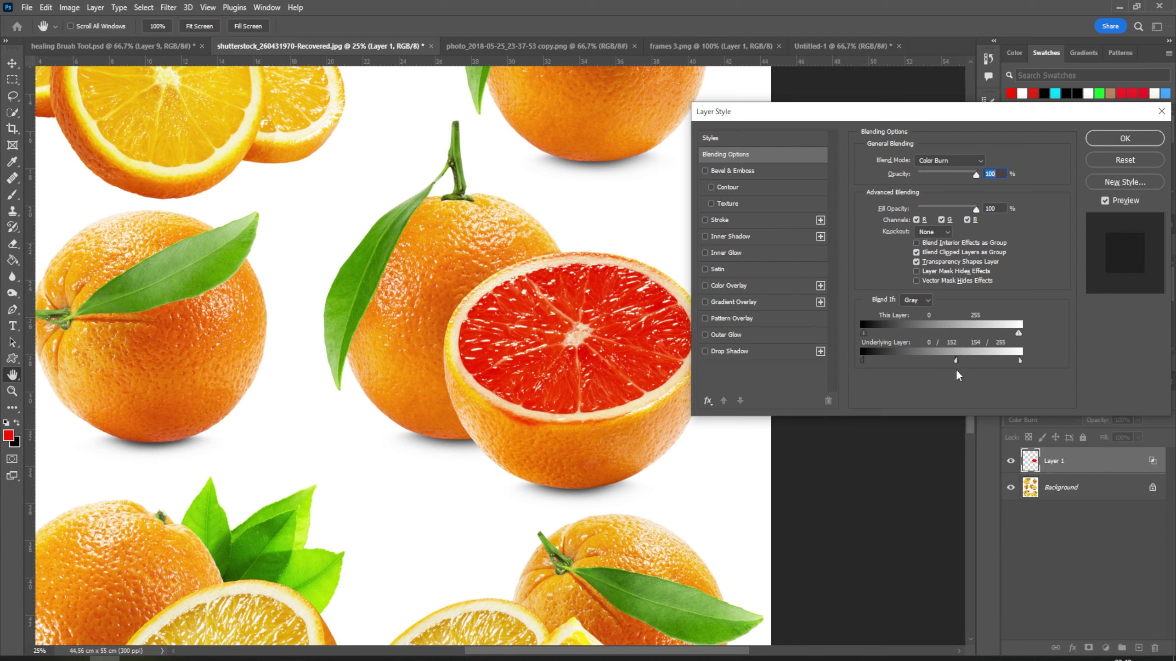
left_click_drag(964, 376, 968, 376)
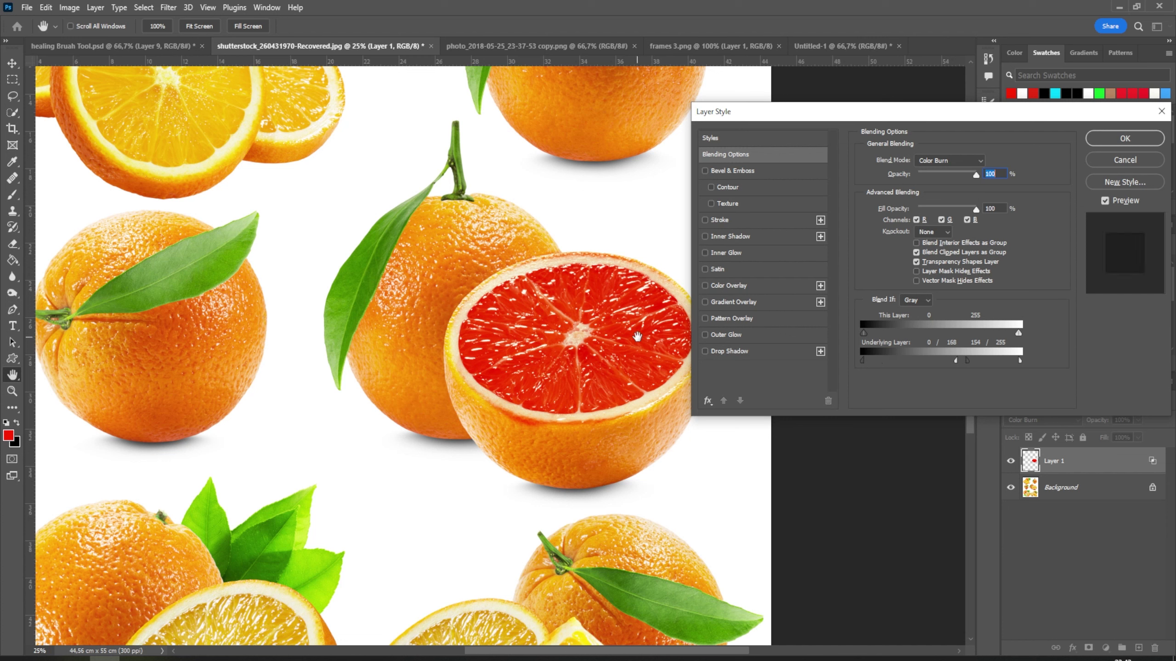
left_click(1115, 145)
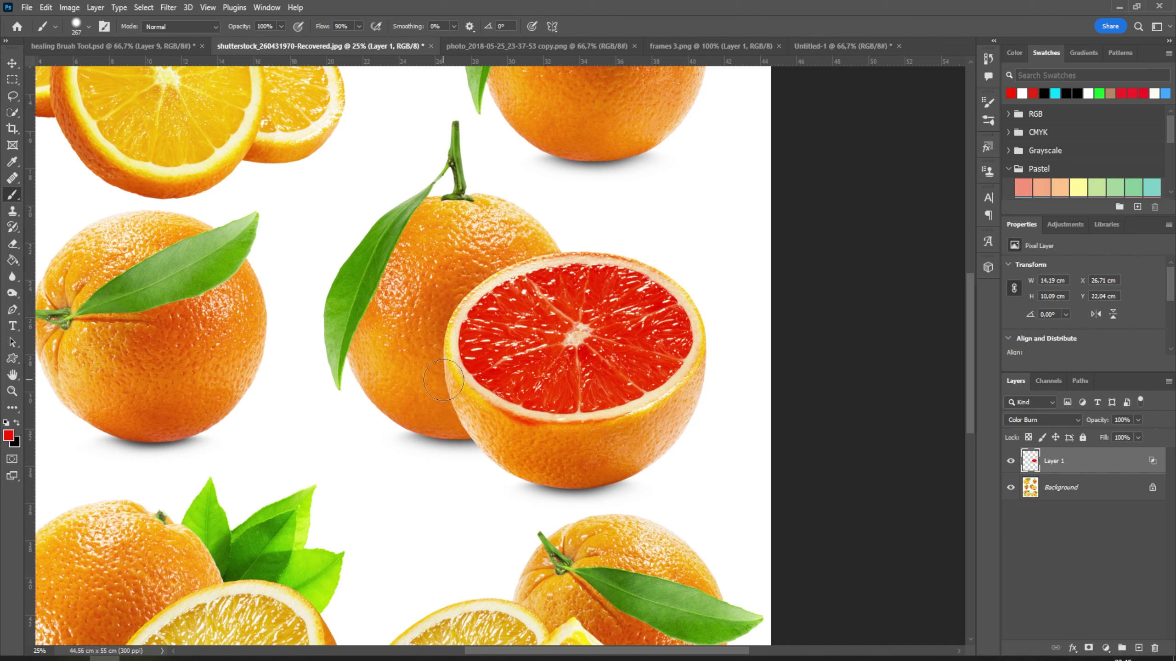
Step: Make black the foreground colour and undo a trial dark stroke on the red flesh
left_click(17, 423)
left_click(17, 423)
key("x")
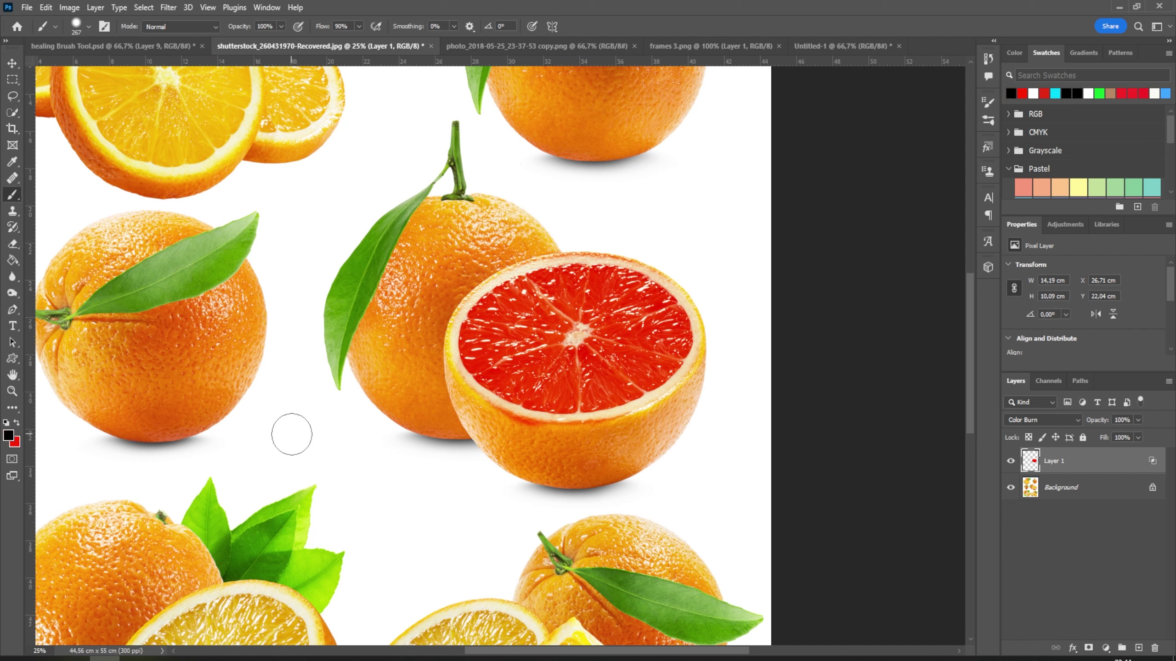
key("x")
key("x")
mouse_move(620, 371)
left_mouse_down()
mouse_move(590, 403)
mouse_move(515, 398)
left_mouse_up()
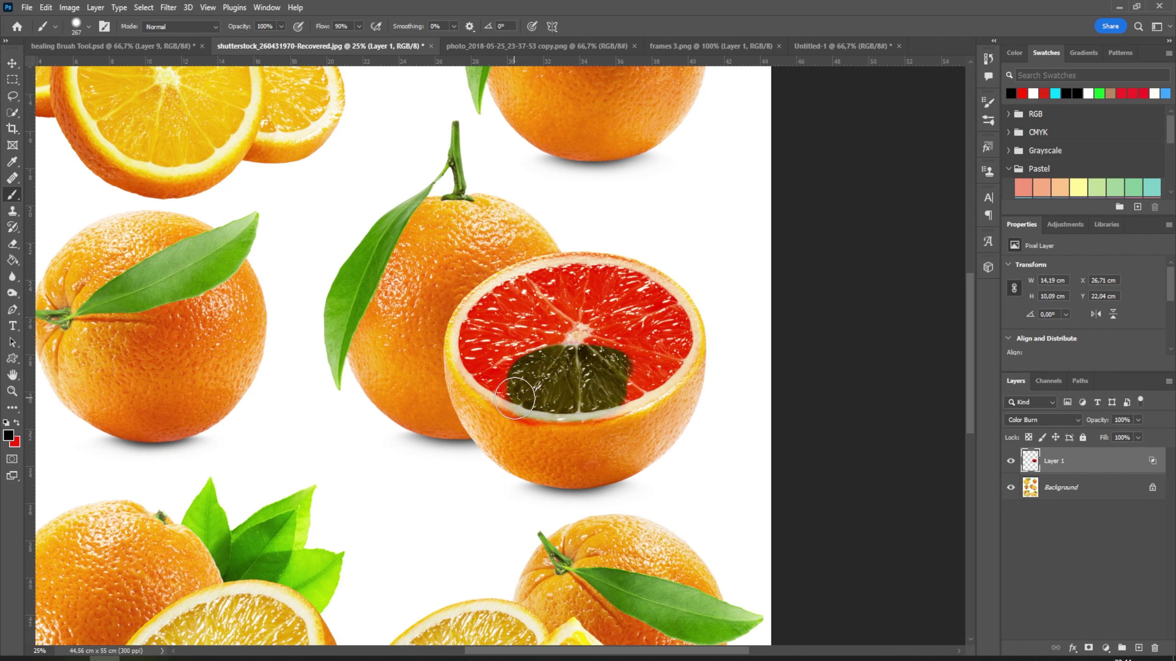
key("ctrl+z")
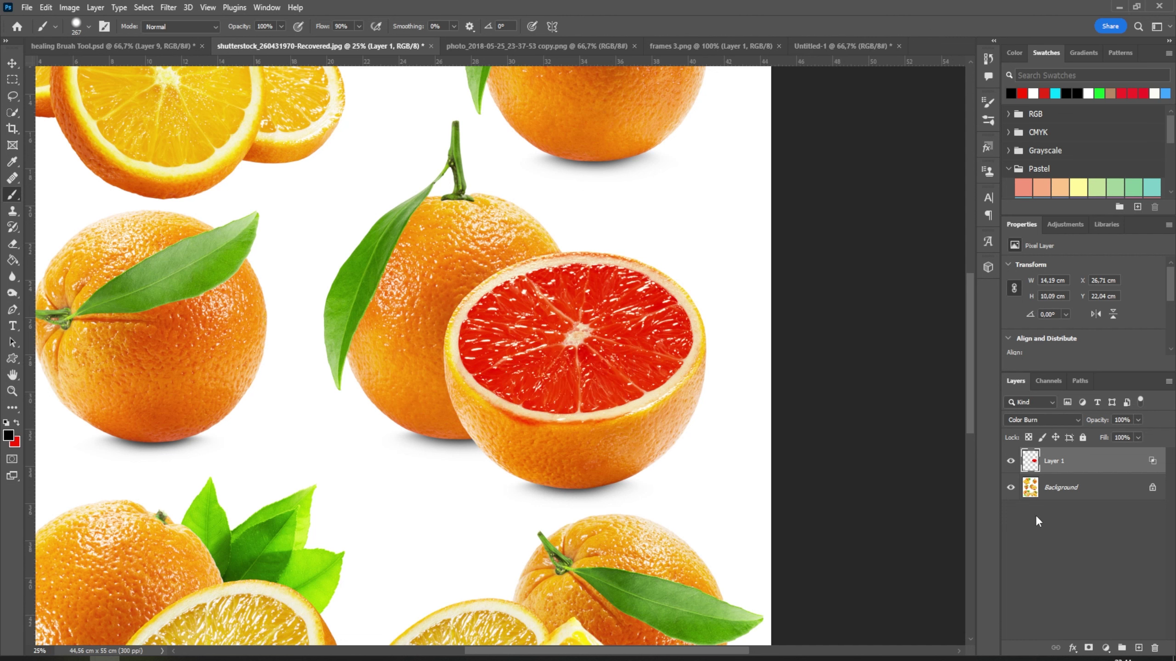
Step: Add a layer mask to Layer 1 and paint black along the rind edge to hide red
left_click(1089, 649)
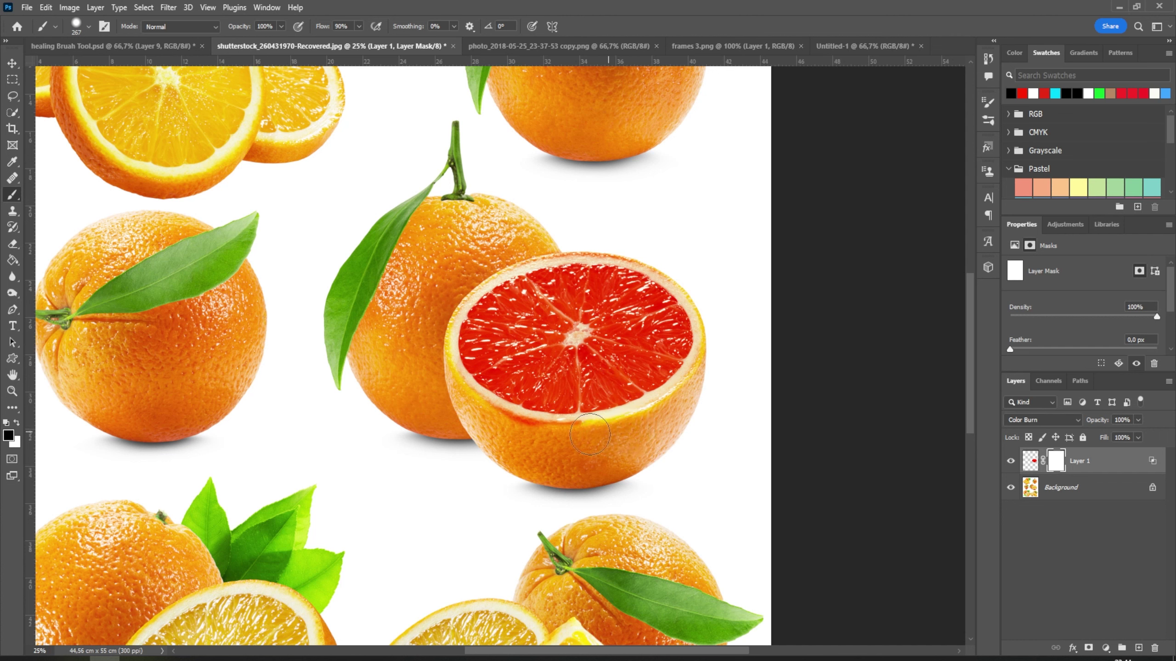
left_click_drag(590, 434, 567, 435)
key("x")
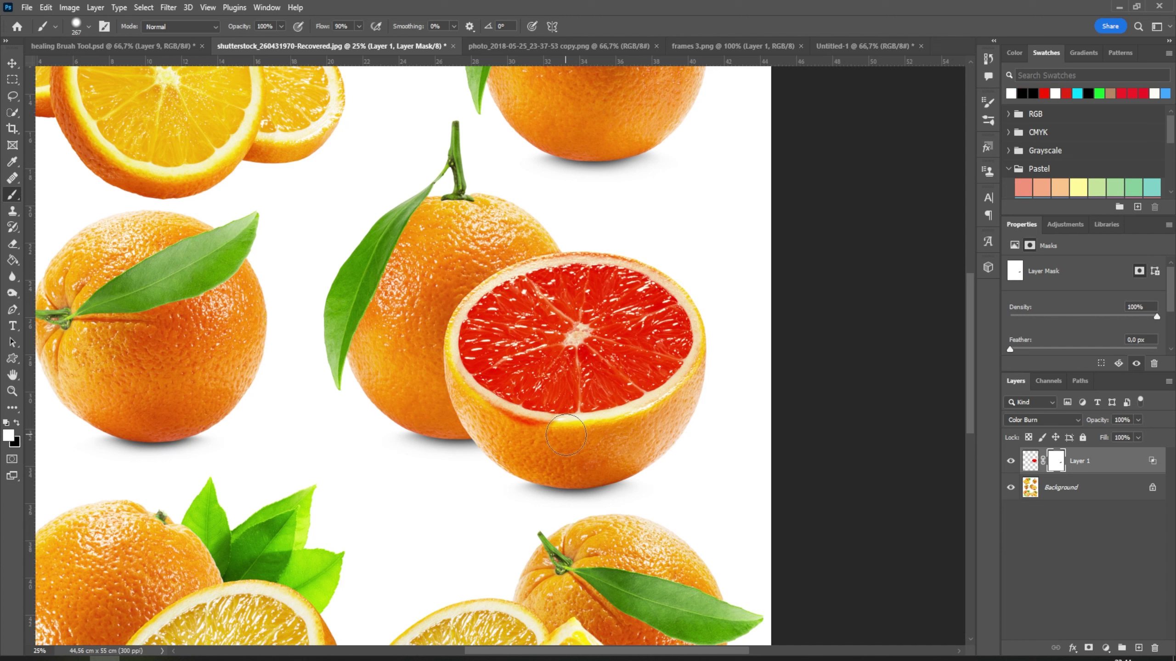
mouse_move(566, 435)
left_mouse_down()
mouse_move(638, 423)
mouse_move(468, 400)
left_mouse_up()
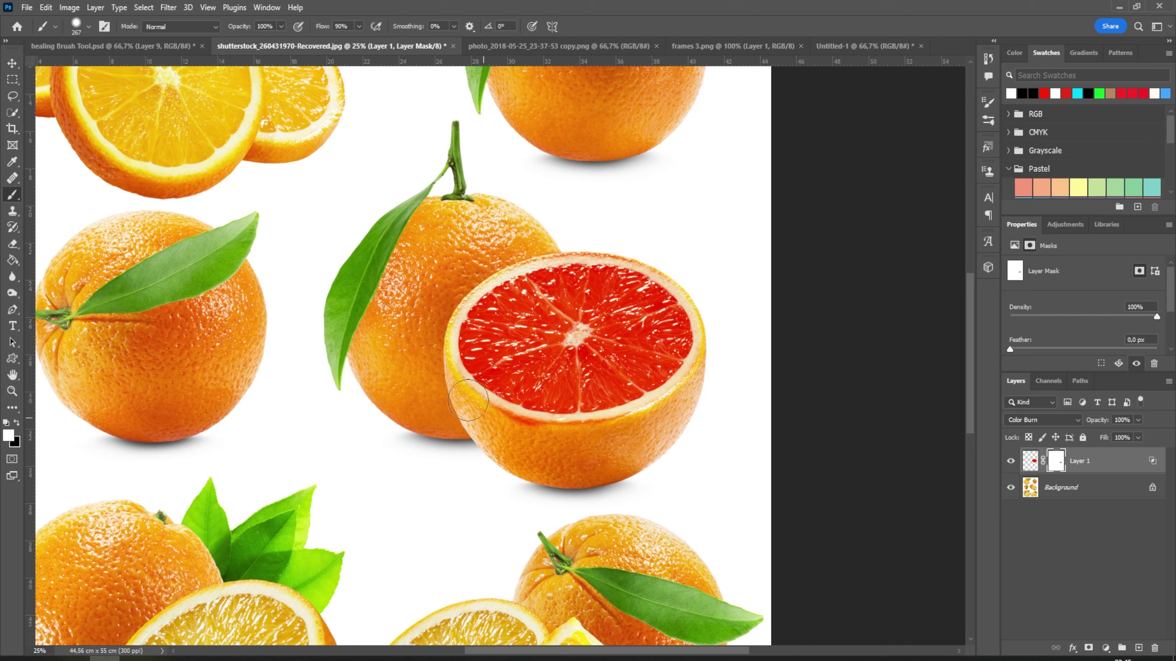
key("x")
mouse_move(468, 400)
left_mouse_down()
mouse_move(487, 416)
mouse_move(608, 433)
mouse_move(708, 369)
mouse_move(707, 288)
left_mouse_up()
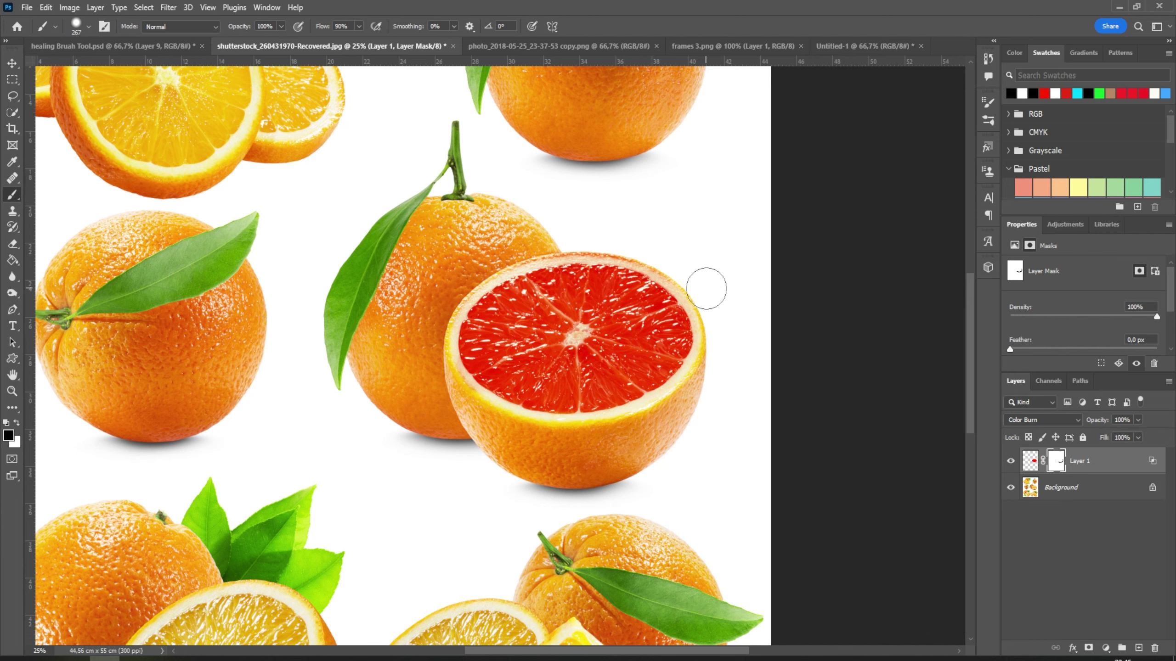
Step: Mask red off the top and left rind, undo the stray paint, and frame both oranges
scroll(707, 289, "up", 2)
scroll(823, 395, "right", 3)
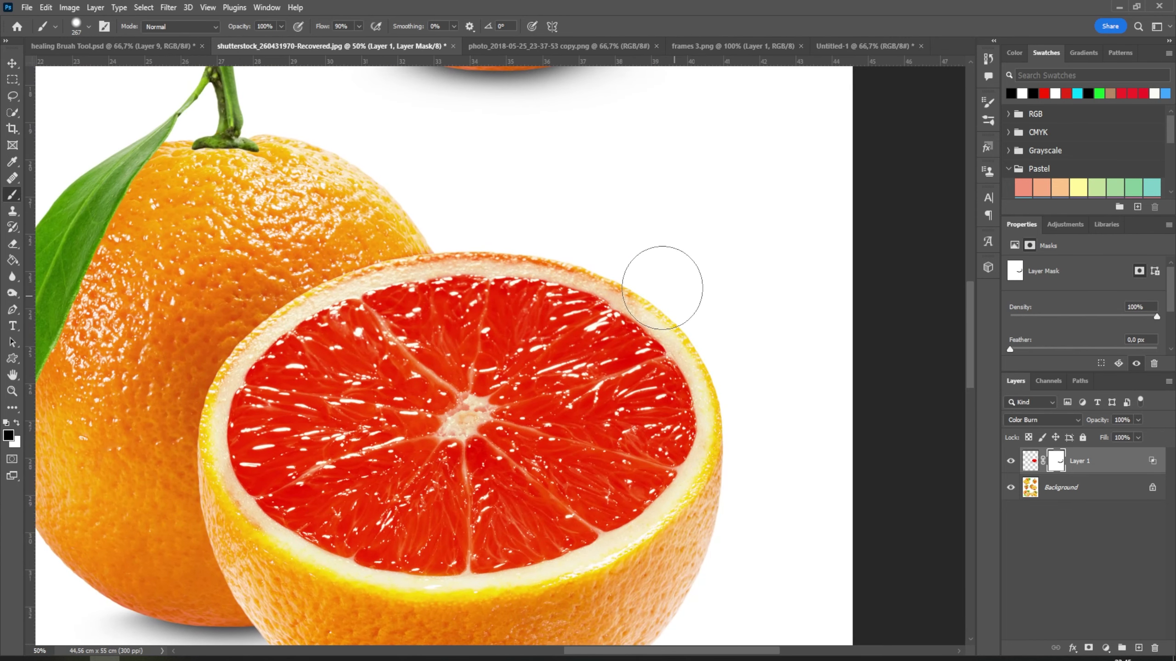
left_click_drag(633, 263, 551, 229)
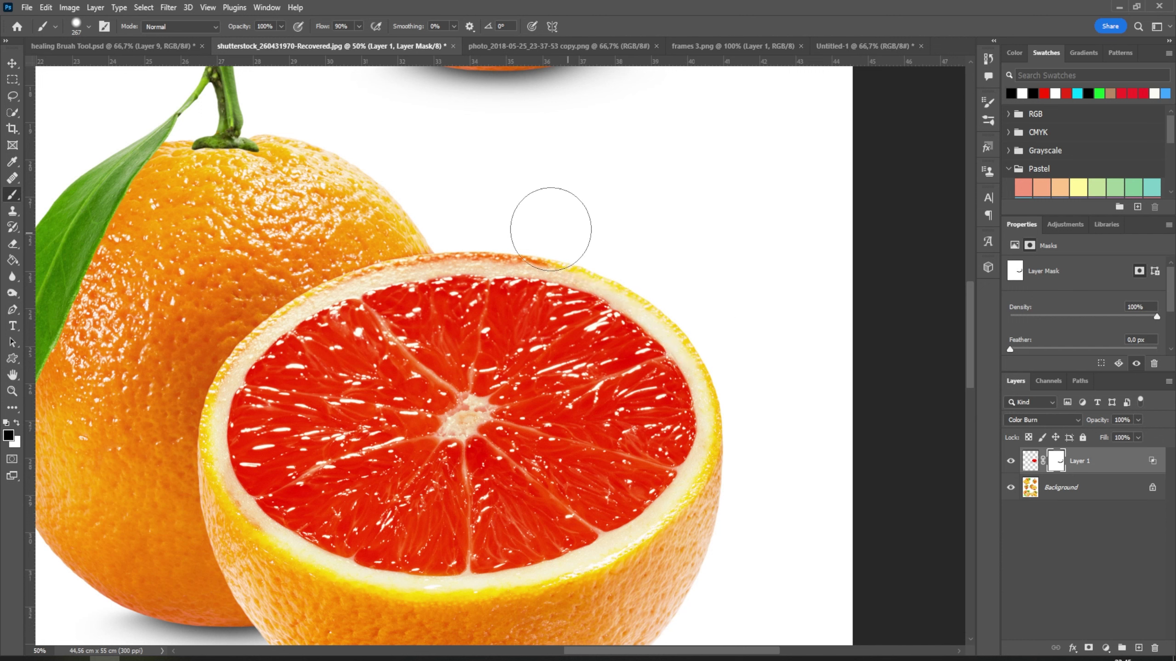
left_click_drag(648, 250, 536, 225)
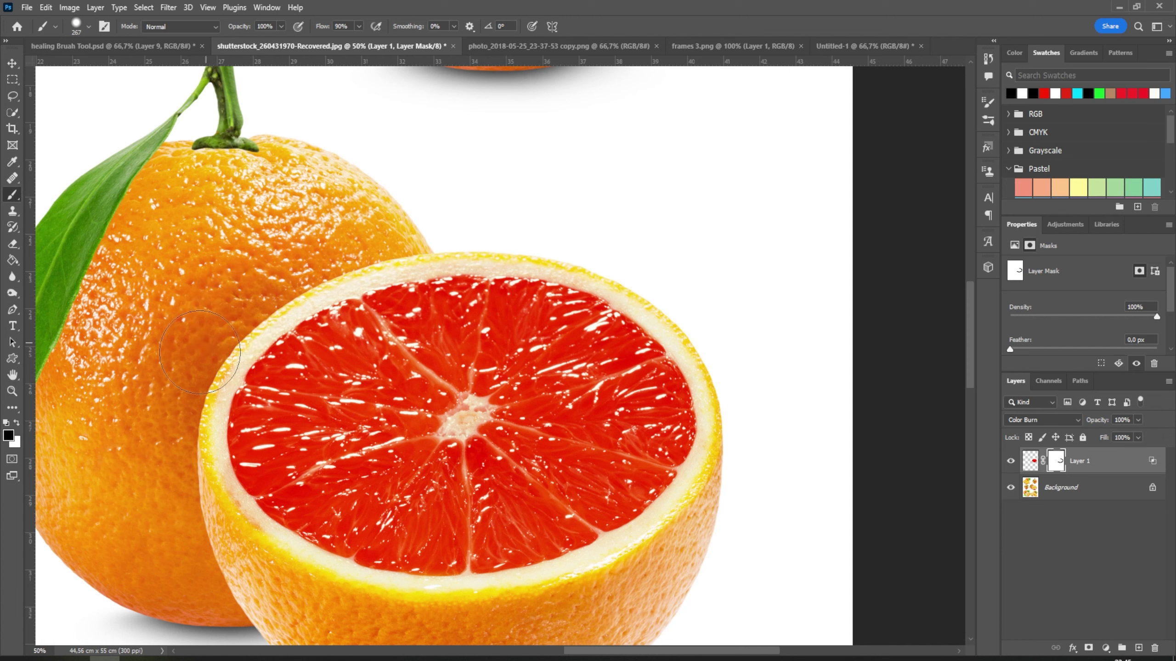
mouse_move(200, 352)
left_mouse_down()
mouse_move(261, 574)
mouse_move(476, 566)
mouse_move(577, 587)
mouse_move(570, 580)
left_mouse_up()
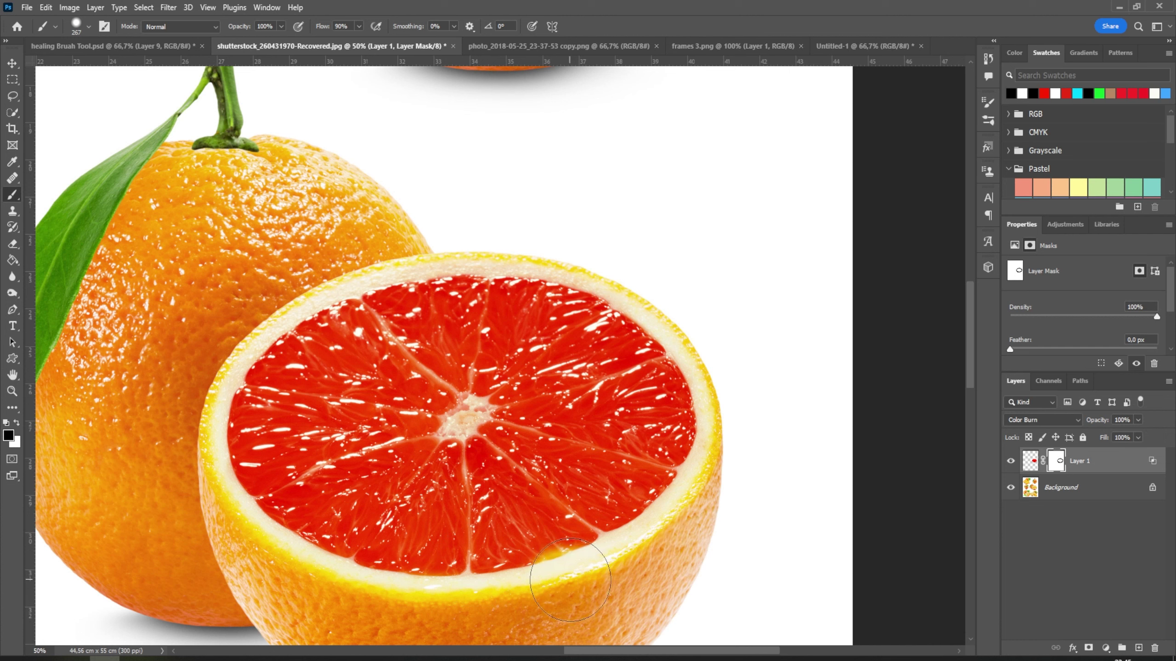
key("ctrl+z")
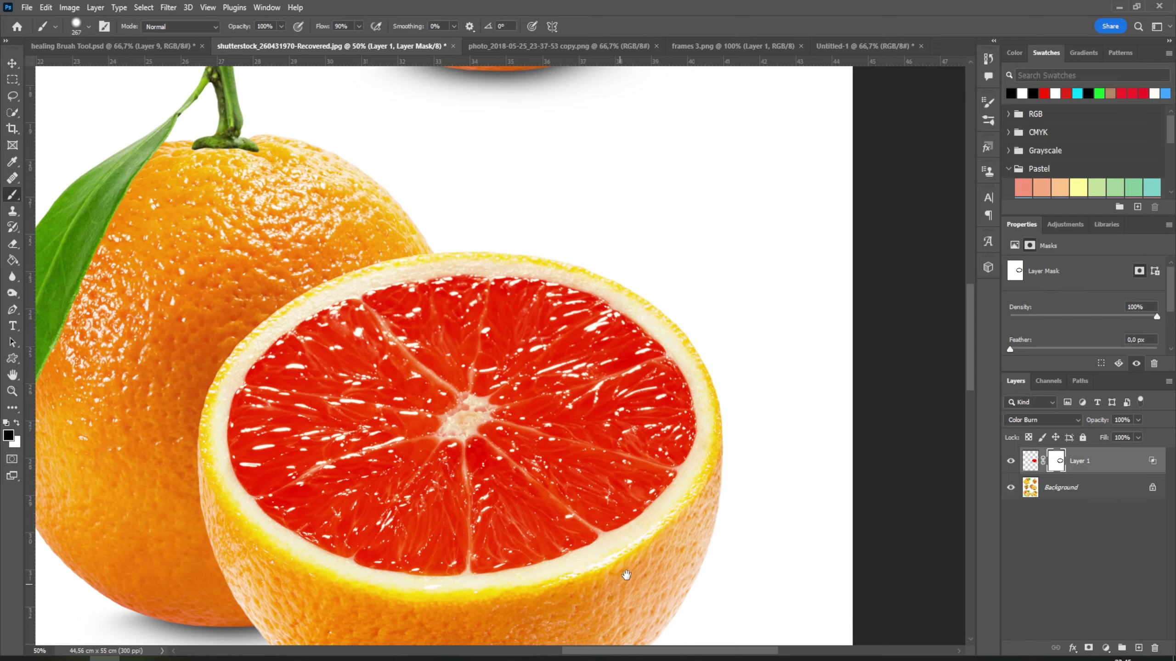
left_click_drag(626, 574, 682, 486)
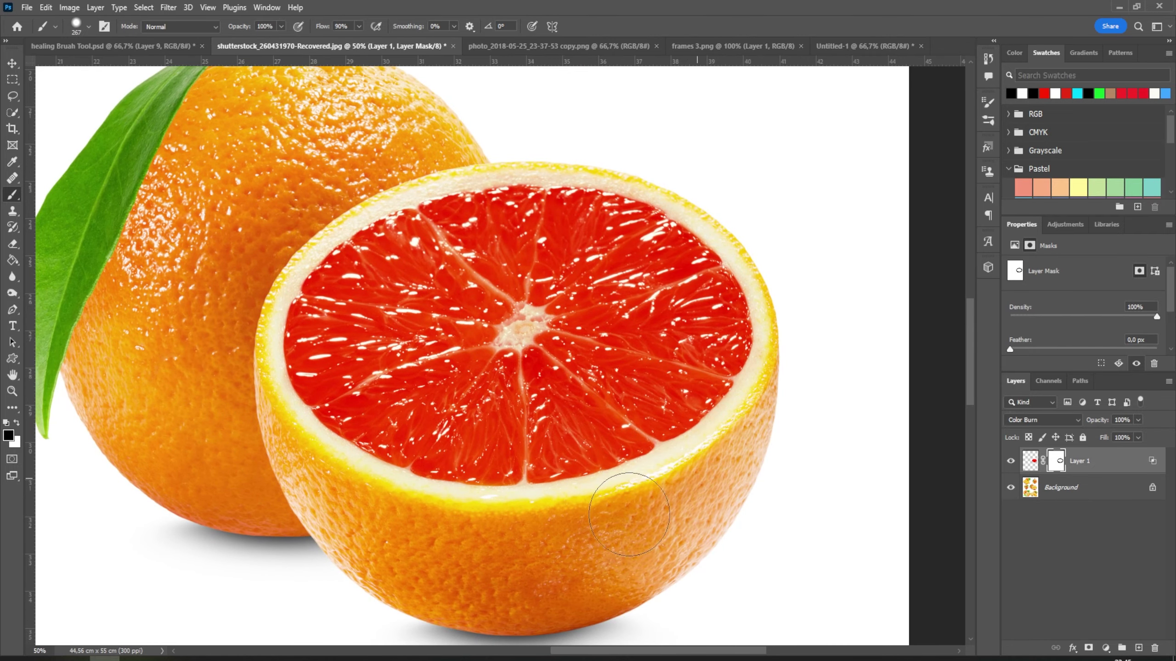
left_click_drag(266, 246, 371, 257)
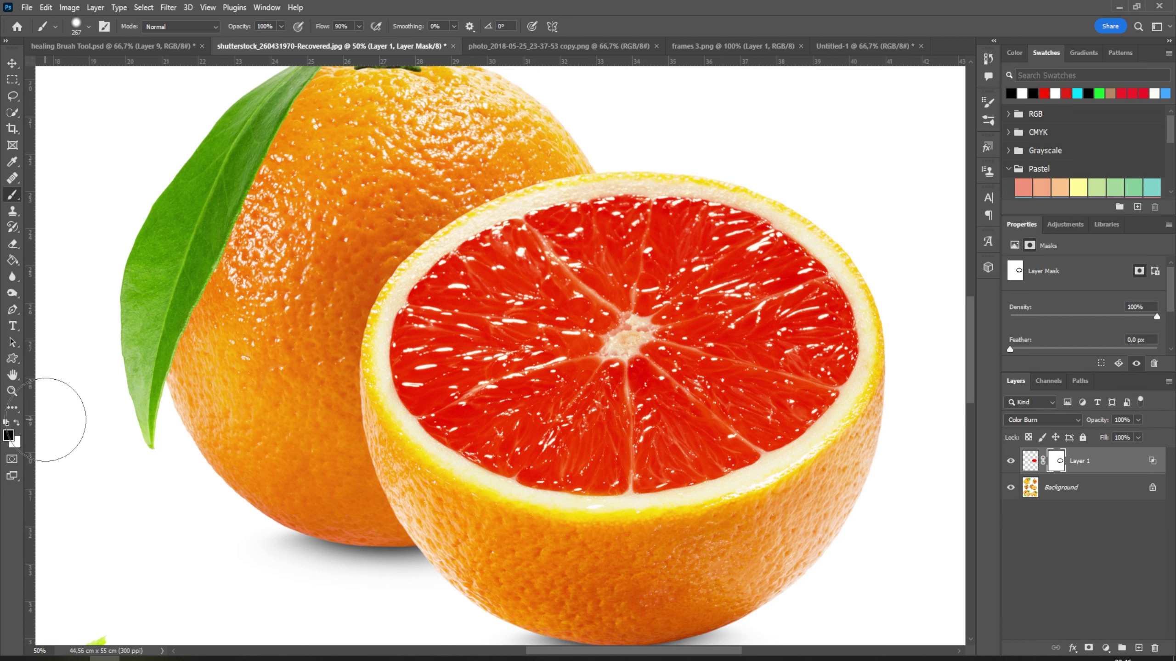
Step: Set the foreground colour to bright cyan by entering 09c6ef and nudging the hue
key("x")
left_click(10, 436)
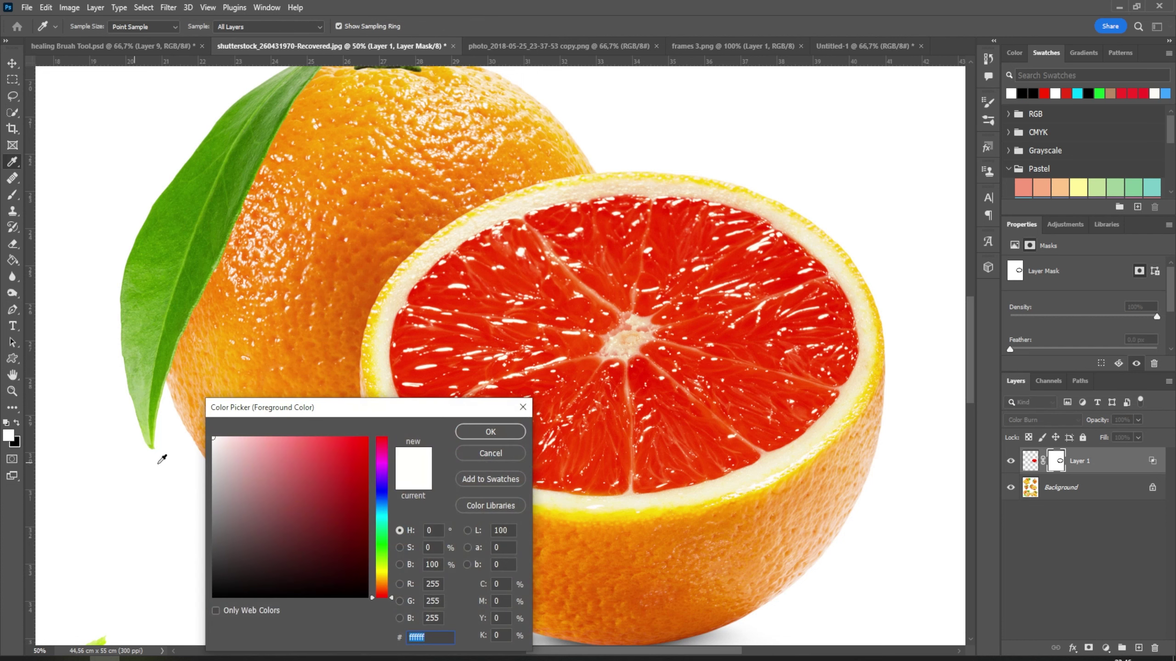
left_click_drag(392, 526, 386, 518)
type("09c6ef")
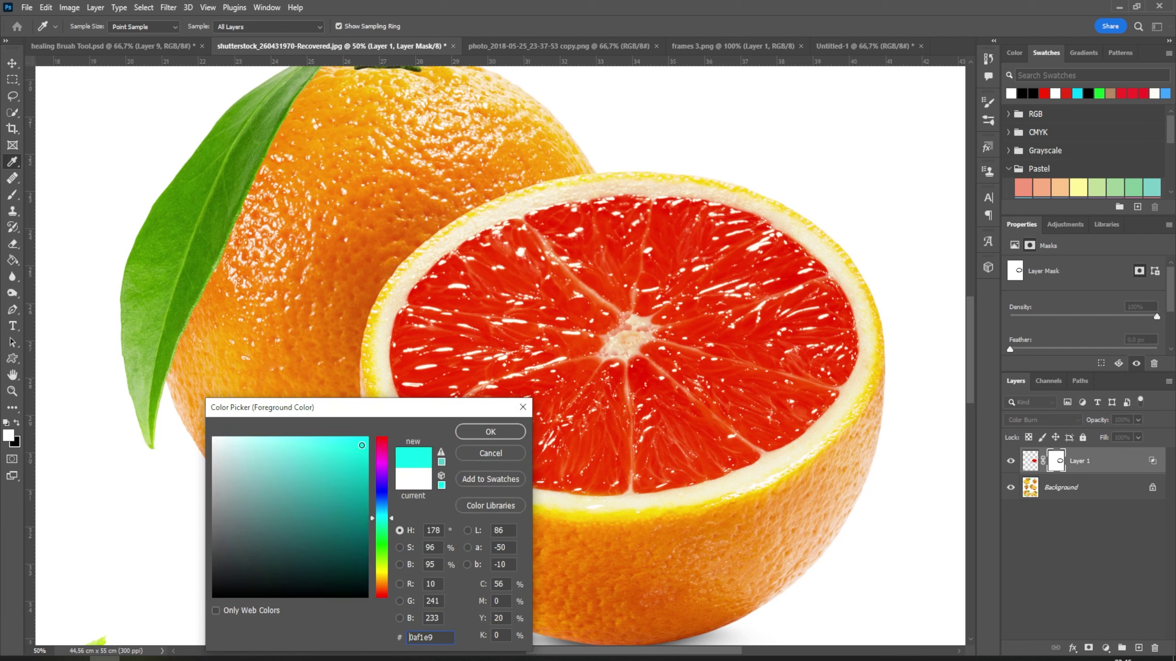
left_click_drag(393, 512, 391, 515)
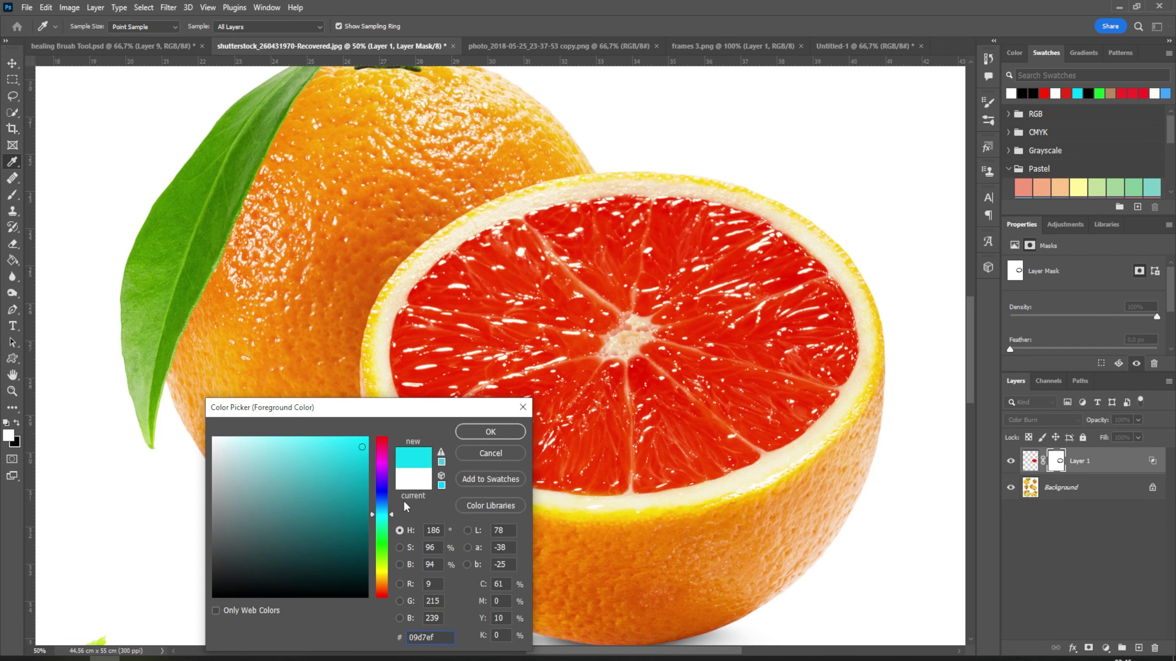
left_click(491, 432)
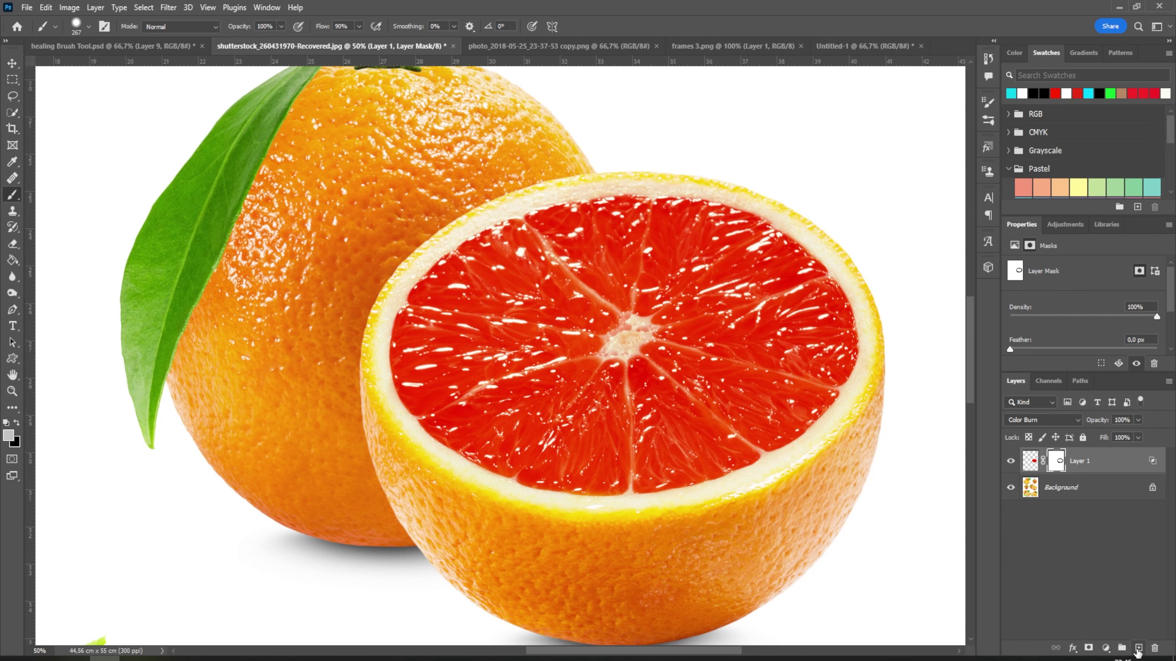
Step: Add Layer 2 in Color Burn mode with a bright cyan painting colour
left_click(1139, 648)
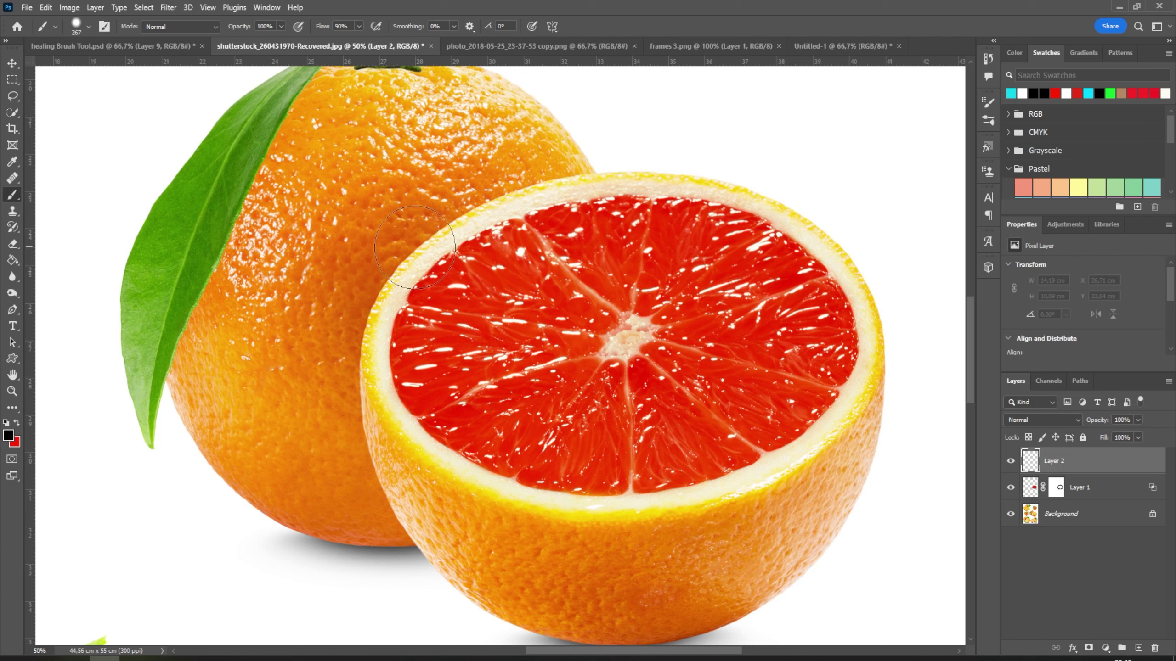
left_click(8, 435)
left_click_drag(357, 464, 362, 451)
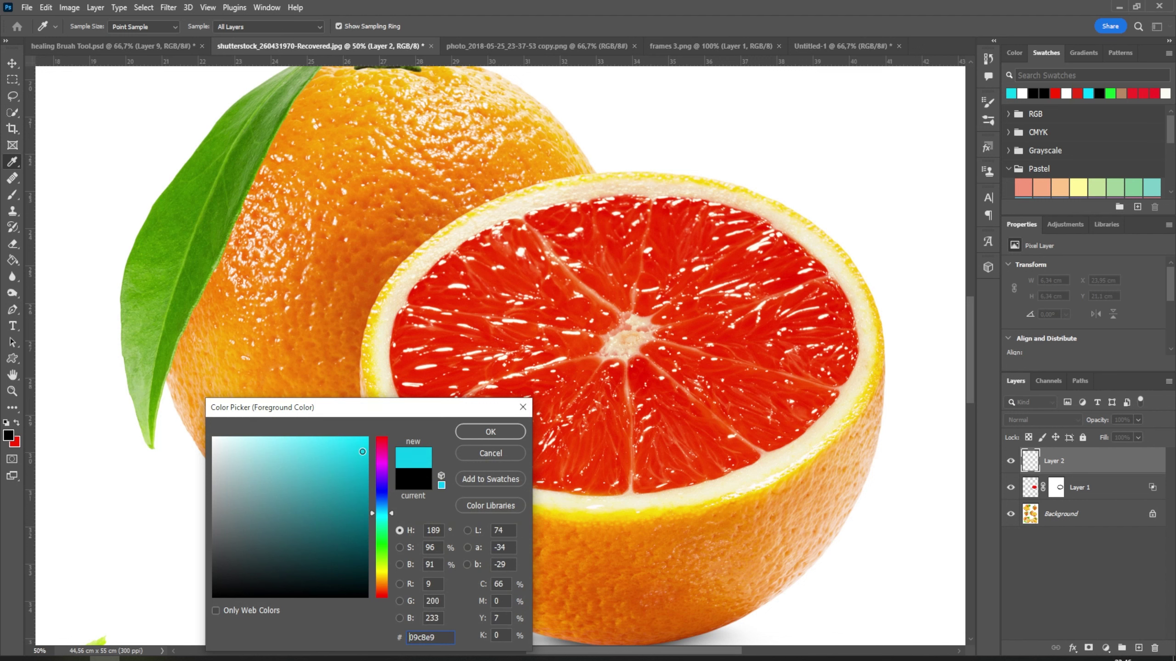
left_click(490, 431)
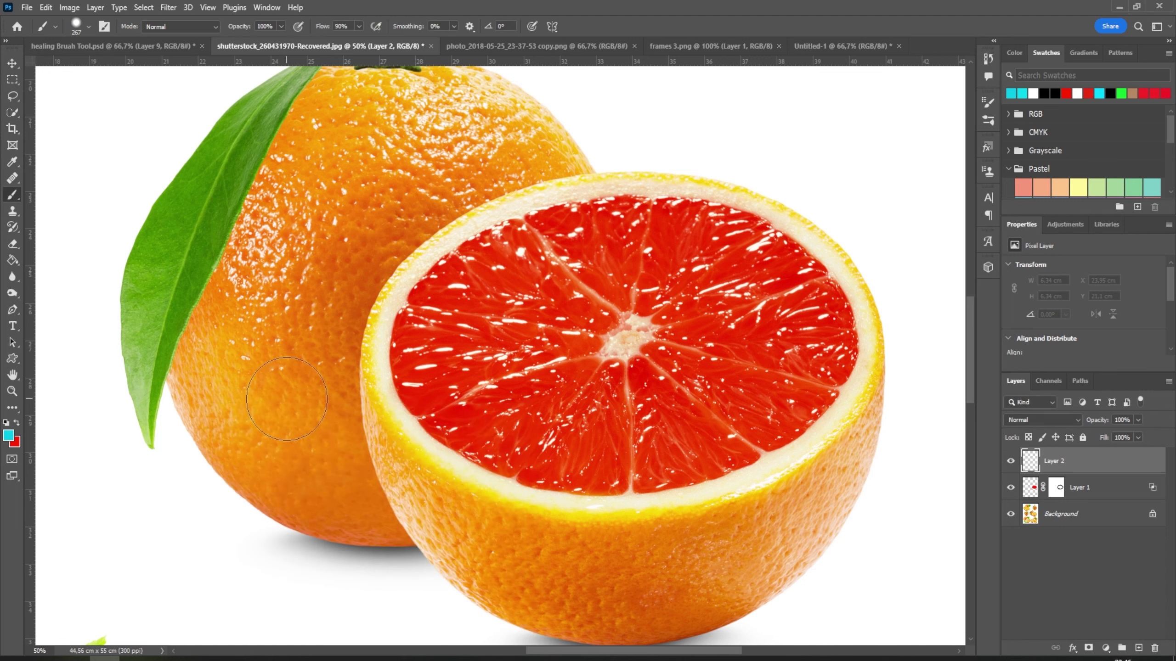
left_click(1026, 419)
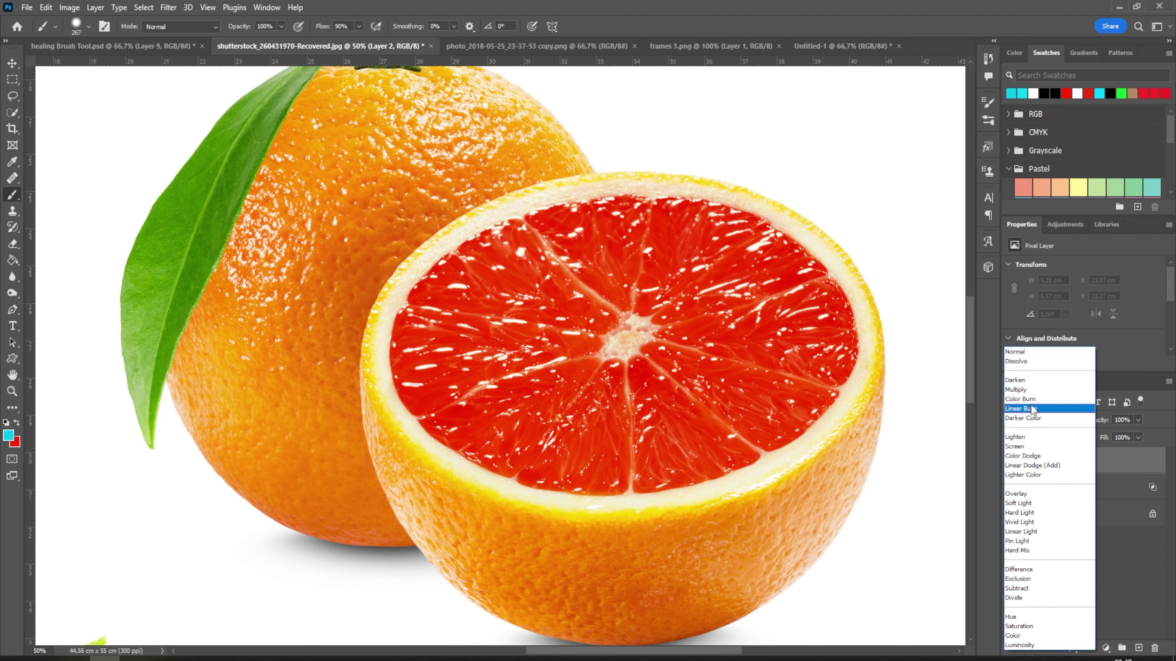
left_click(1027, 399)
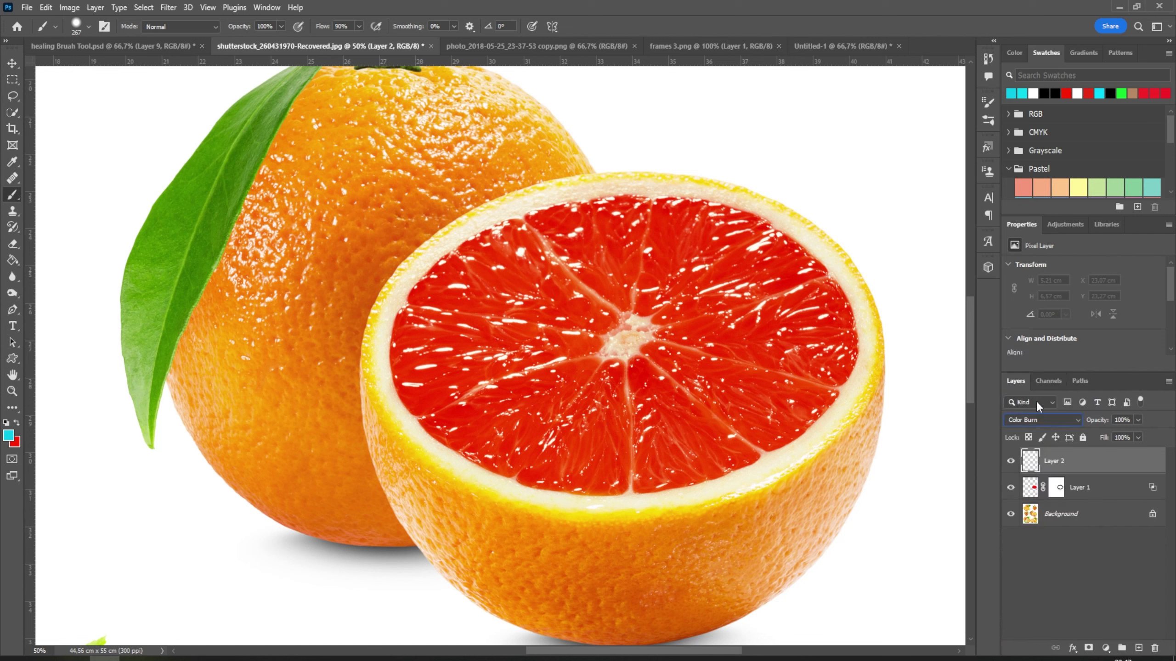
Step: Split Layer 2's Underlying Layer blend range to 0/138 and 136/255 in Blending Options
right_click(1110, 466)
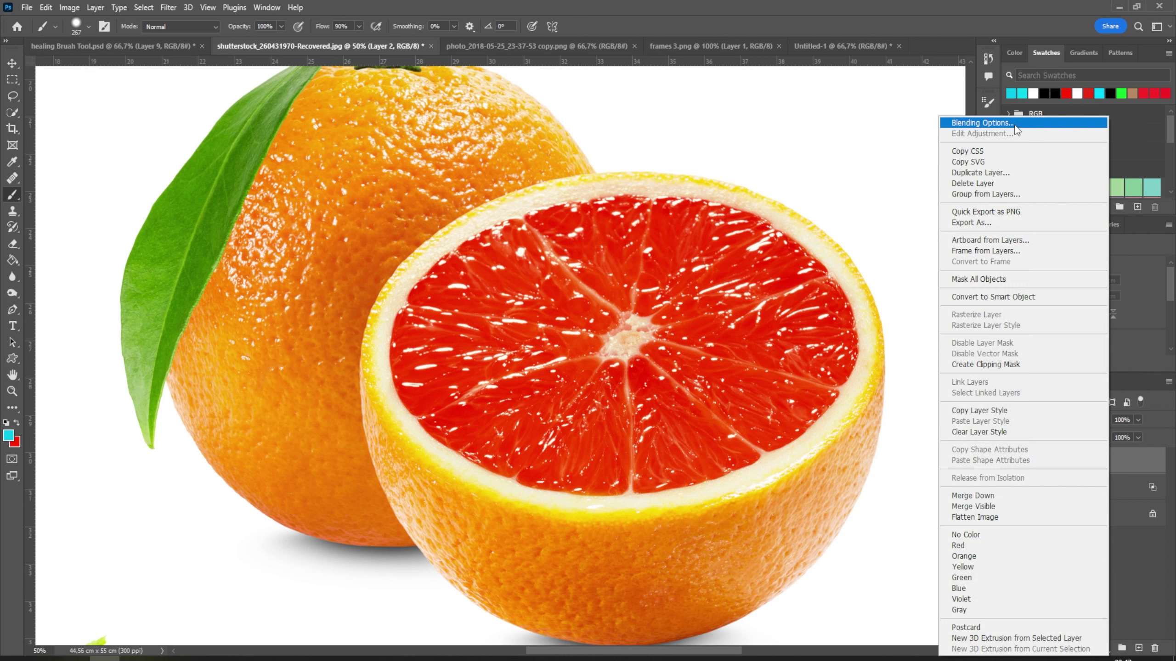
left_click(962, 122)
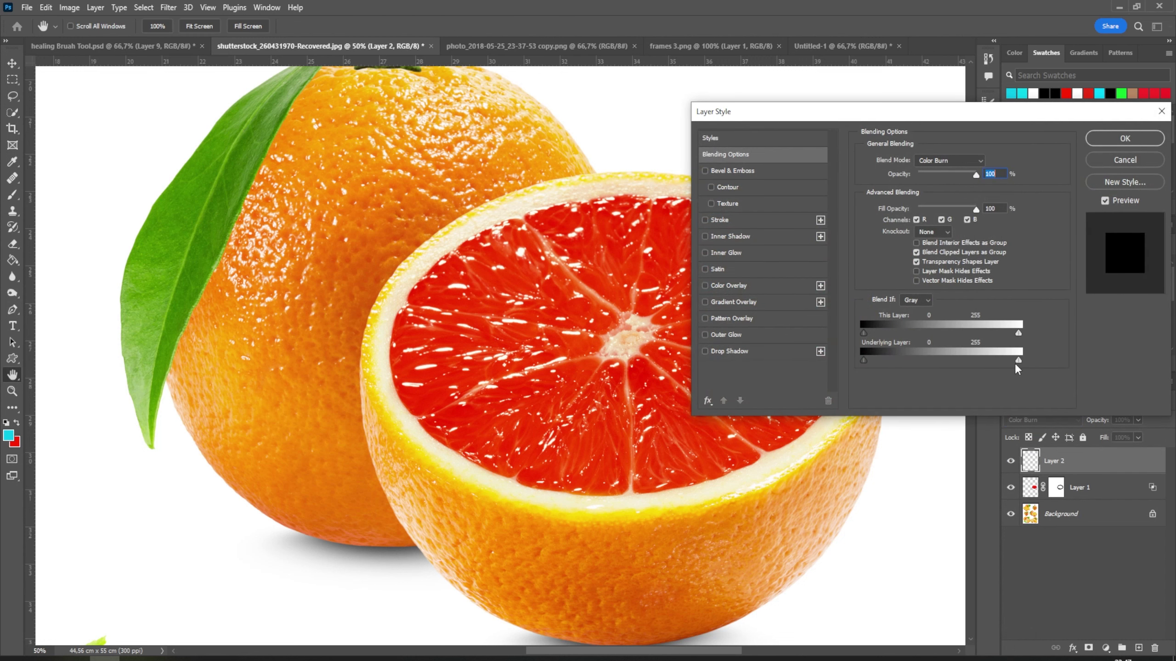
key("alt")
left_click_drag(1017, 362, 944, 361)
left_click_drag(864, 361, 941, 361)
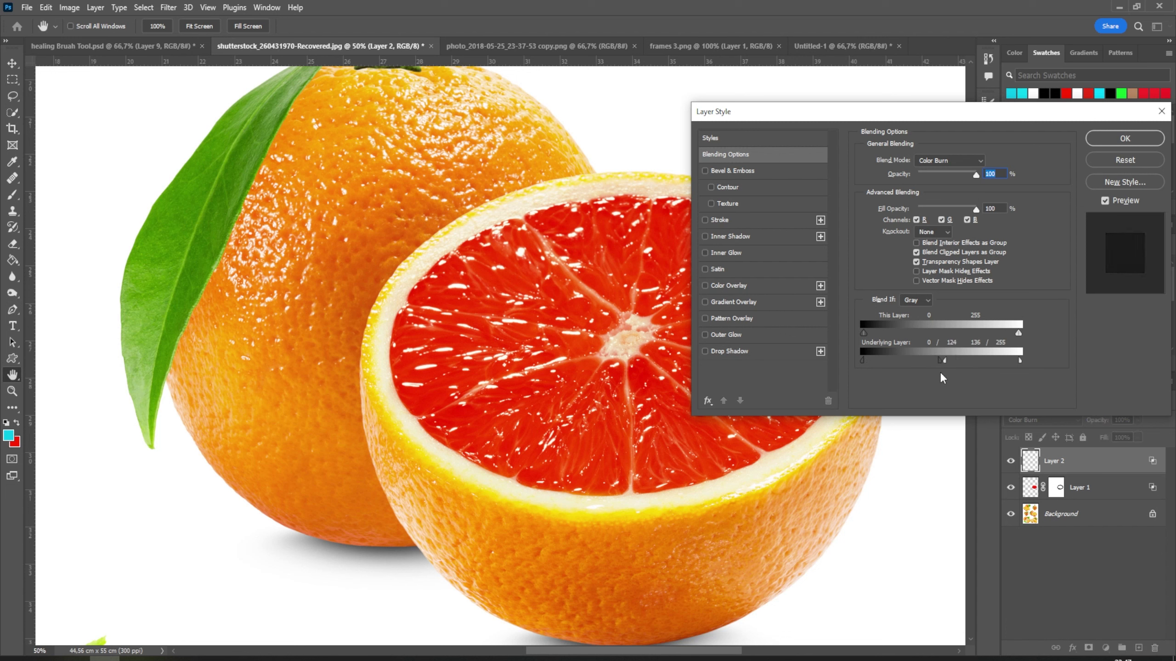
left_click(1127, 143)
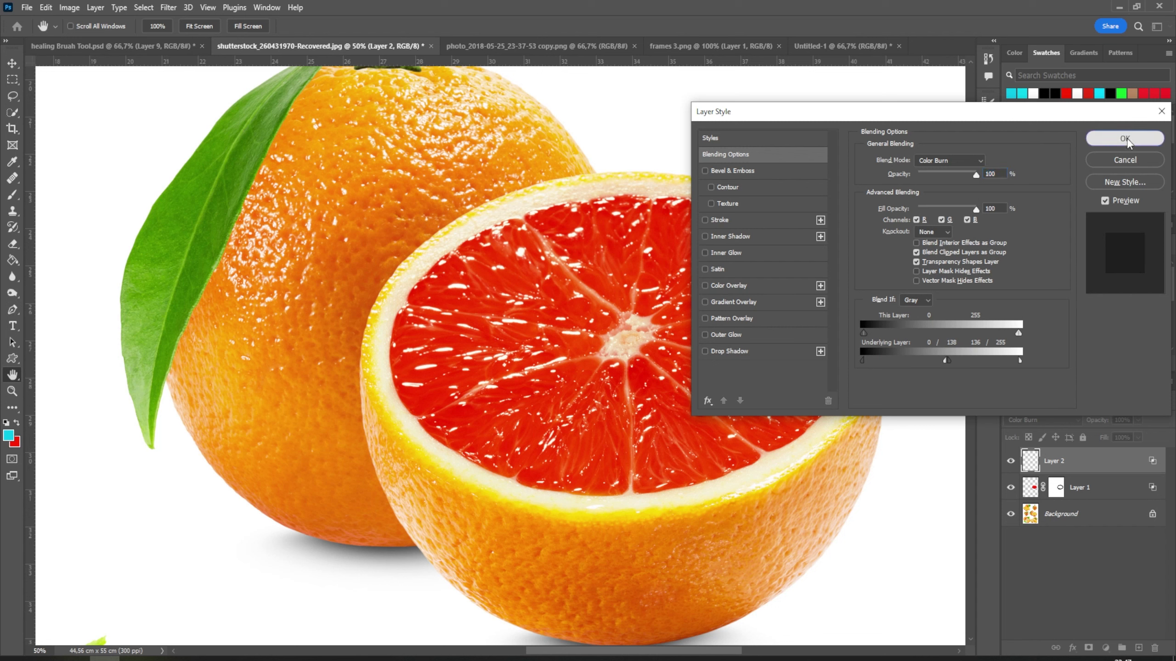
Step: Brush cyan across the whole orange on Layer 2 to turn it lime green
key("b")
mouse_move(340, 338)
left_mouse_down()
mouse_move(415, 208)
mouse_move(254, 332)
left_mouse_up()
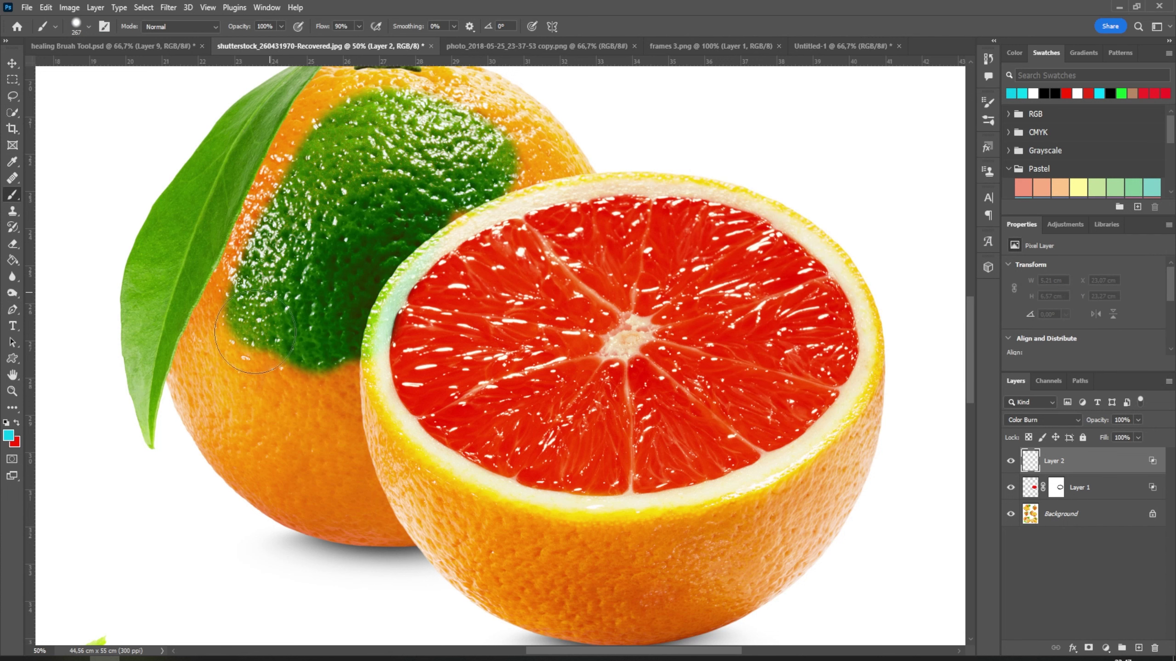
left_click_drag(254, 332, 537, 153)
left_click_drag(539, 152, 580, 252)
mouse_move(537, 176)
left_mouse_down()
mouse_move(399, 157)
mouse_move(334, 269)
mouse_move(301, 379)
mouse_move(255, 462)
mouse_move(416, 185)
left_mouse_up()
mouse_move(336, 474)
left_mouse_down()
mouse_move(243, 353)
mouse_move(262, 486)
mouse_move(341, 499)
mouse_move(416, 176)
left_mouse_up()
left_click_drag(472, 140, 530, 260)
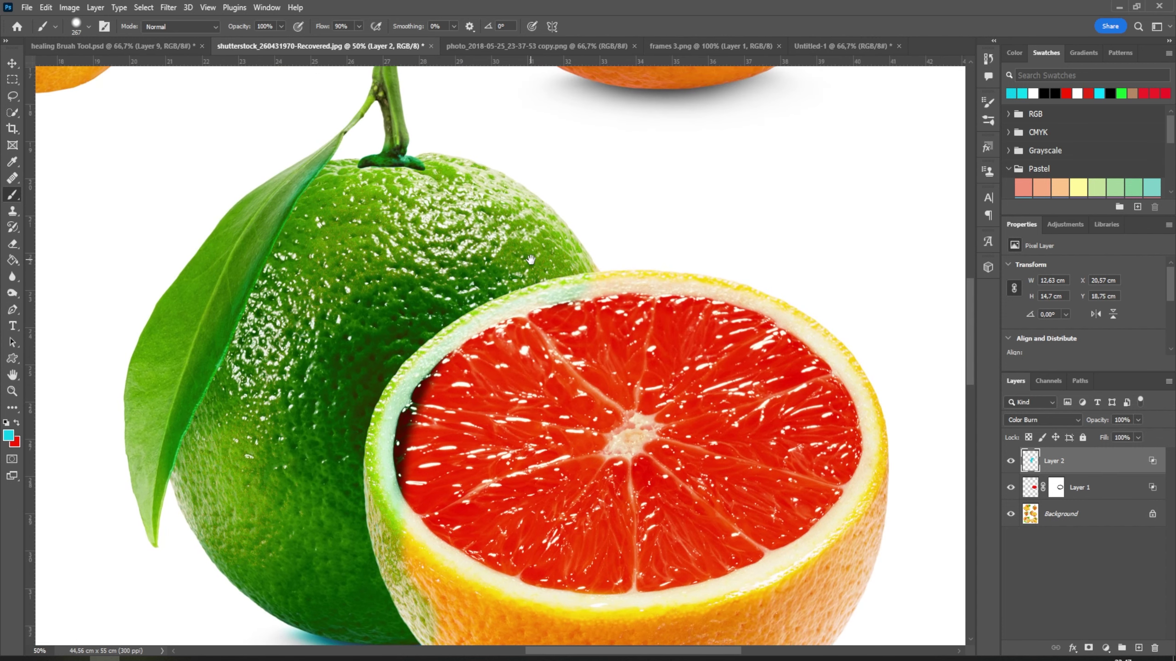
left_click_drag(590, 236, 407, 153)
Step: Paint cyan down the leaf and bring the lime's lower edge and shadow into view
left_click_drag(313, 183, 184, 369)
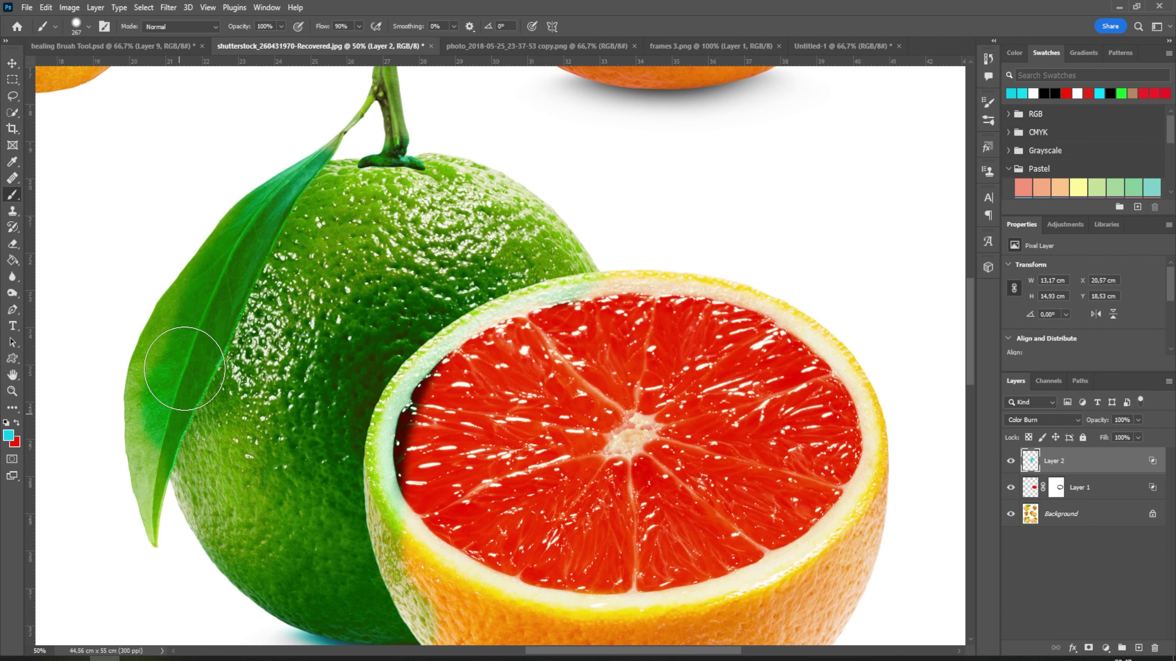
left_click_drag(184, 369, 160, 551)
left_click_drag(198, 477, 209, 356)
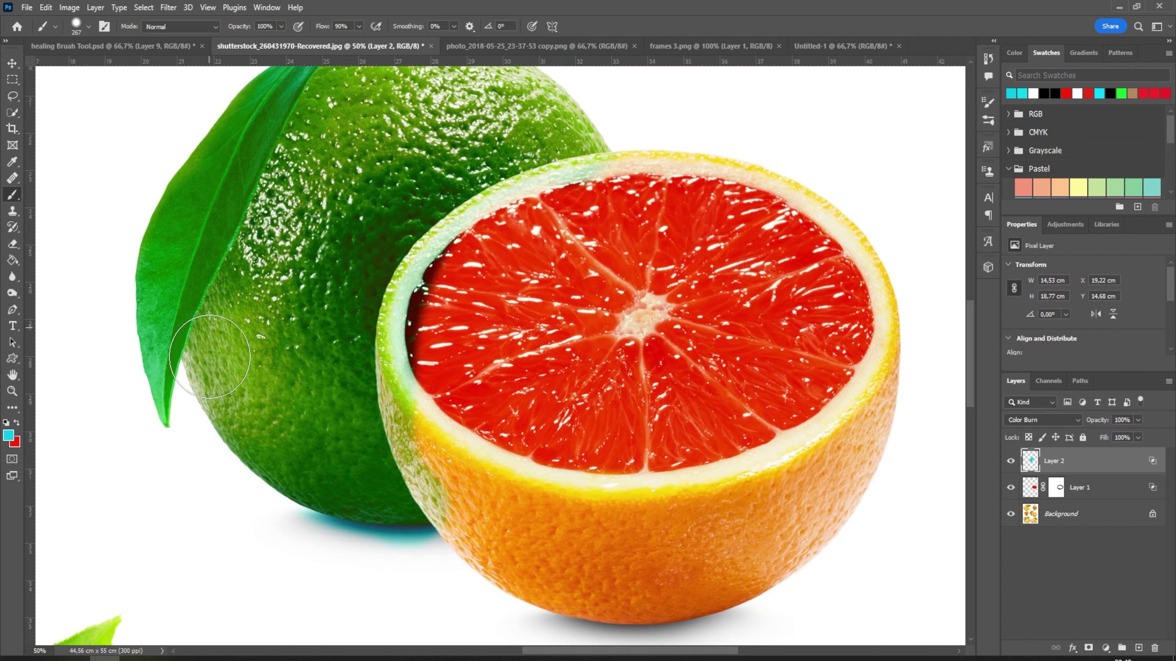
scroll(259, 371, "down", 1)
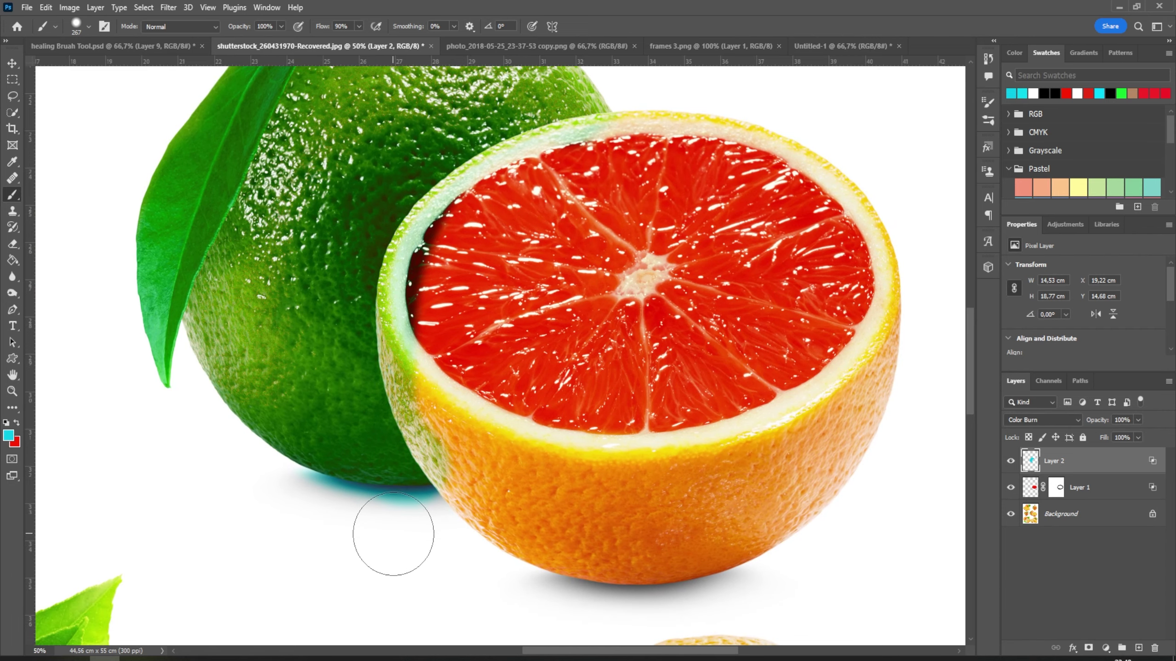
scroll(393, 533, "up", 2)
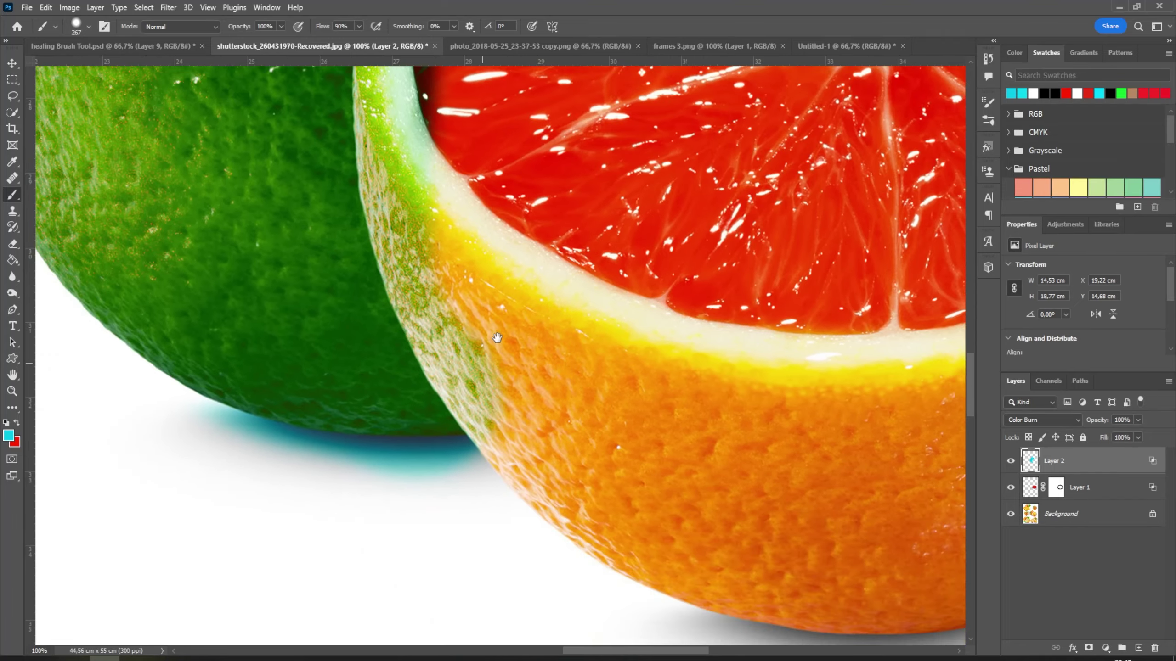
left_click_drag(497, 338, 546, 380)
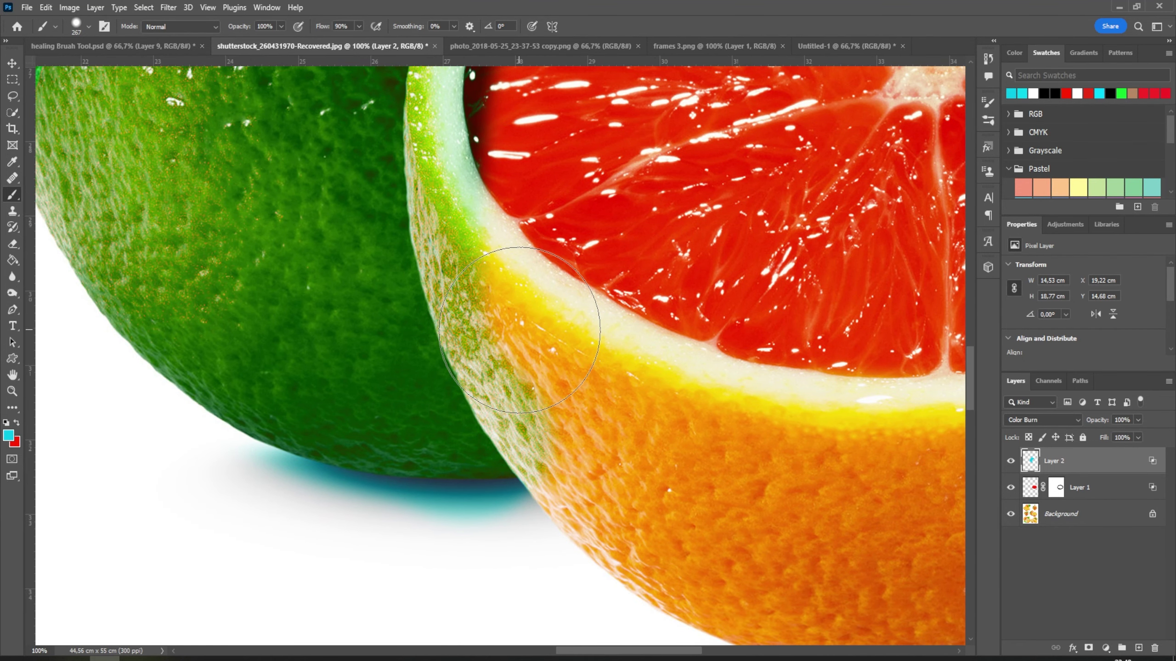
Step: Set black as the foreground colour
left_click(17, 424)
left_click(9, 436)
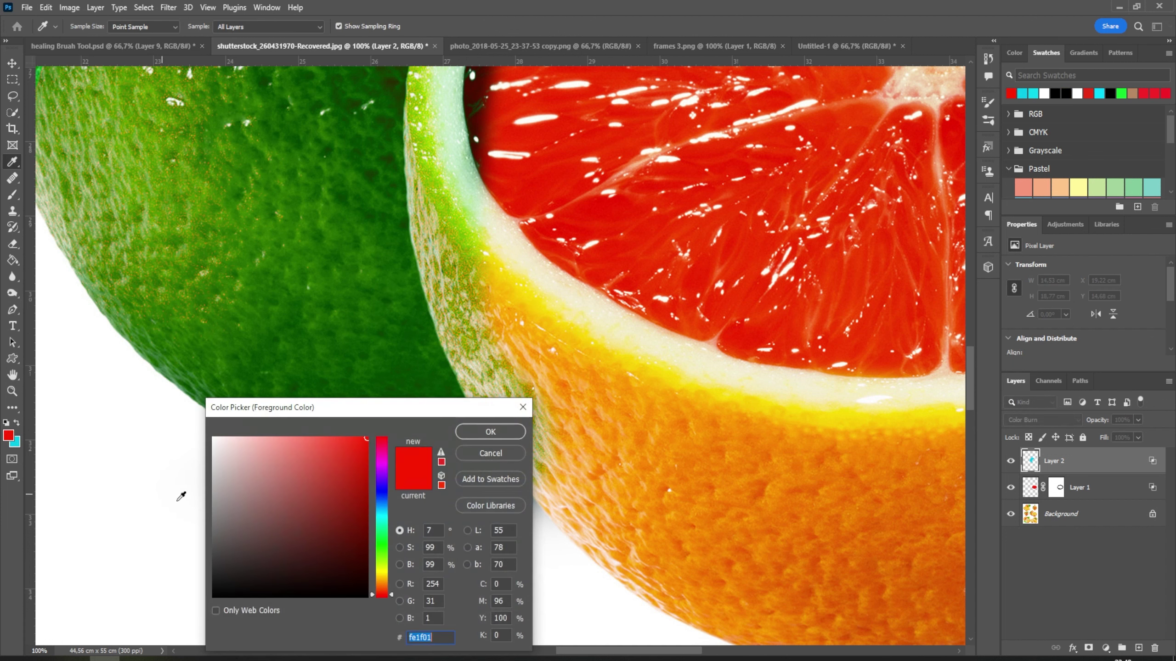
left_click_drag(333, 594, 358, 597)
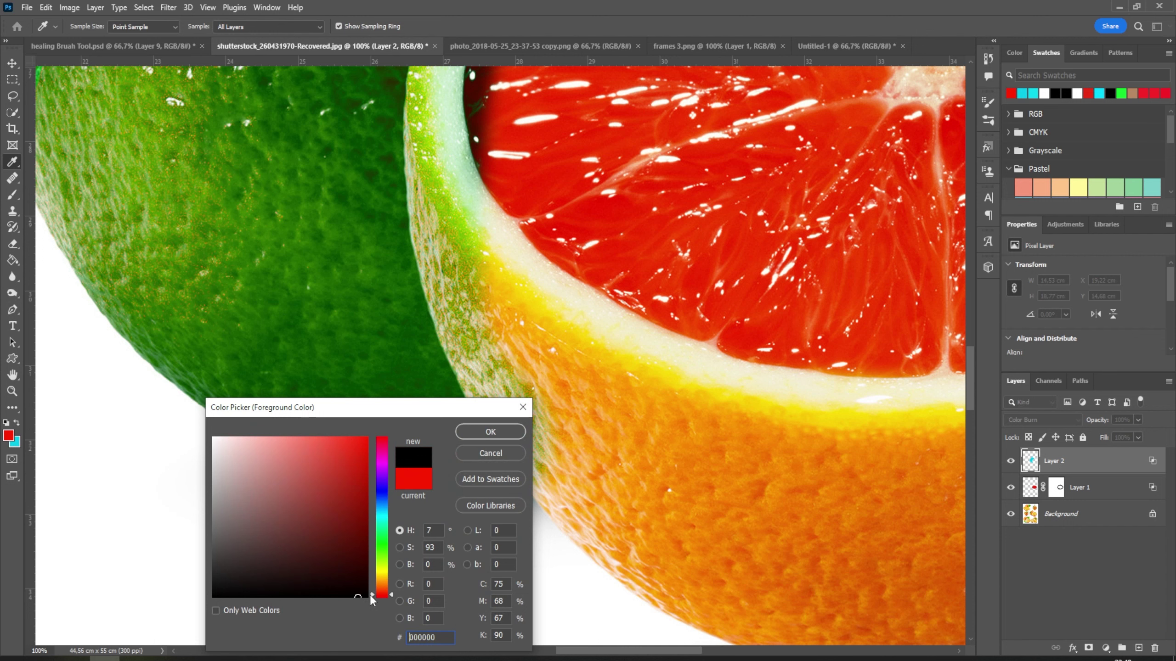
left_click(491, 432)
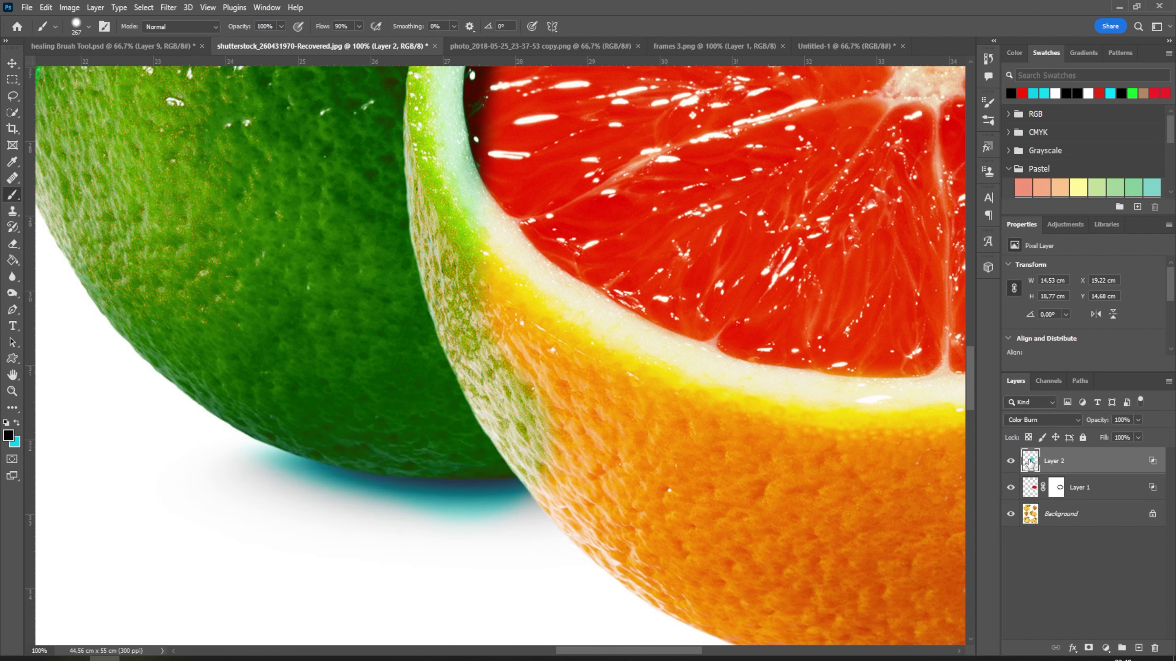
Step: Add a mask to Layer 2 and paint out the green tint on the rind
left_click(1089, 648)
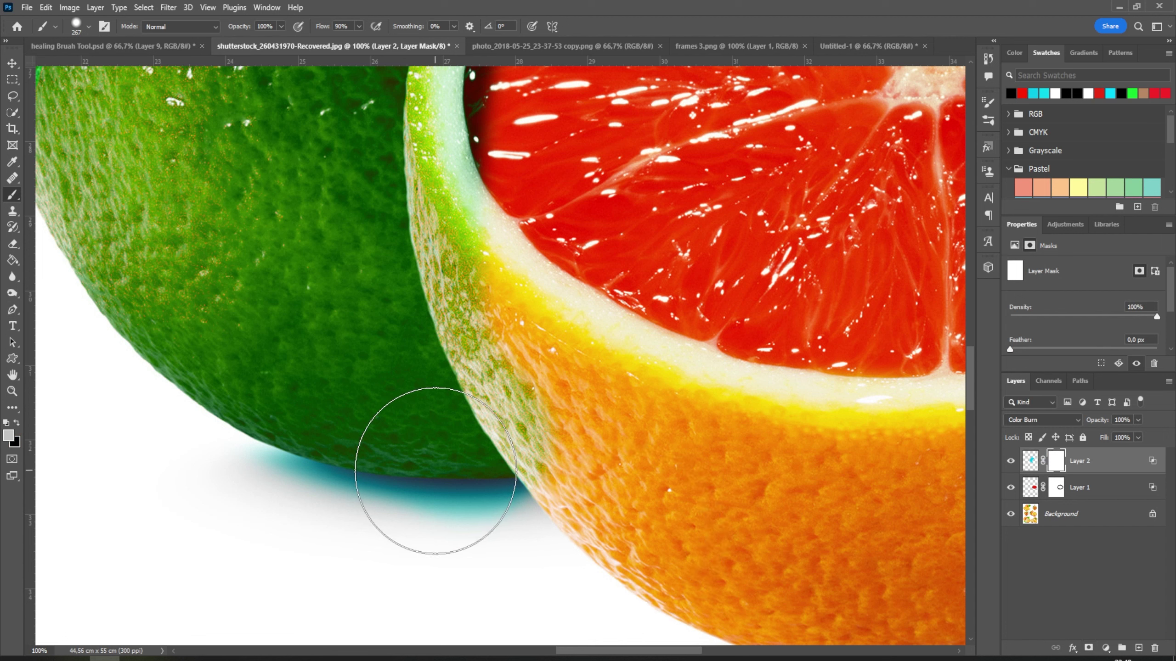
left_click_drag(420, 473, 433, 459)
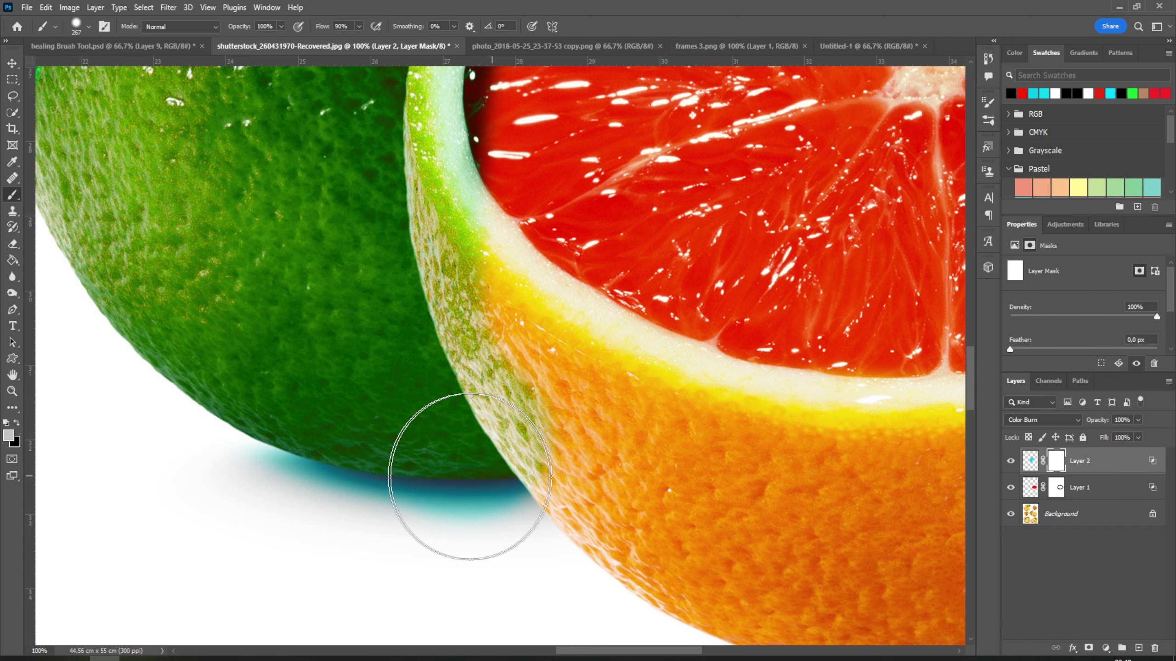
left_click(8, 434)
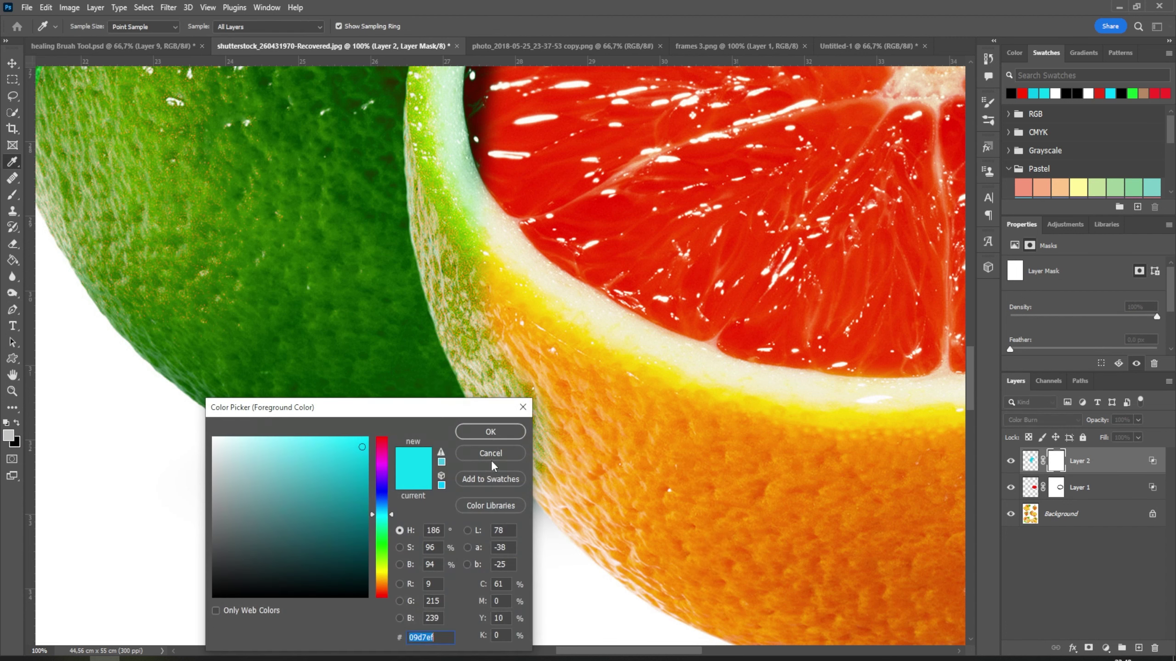
left_click(490, 453)
left_click(16, 423)
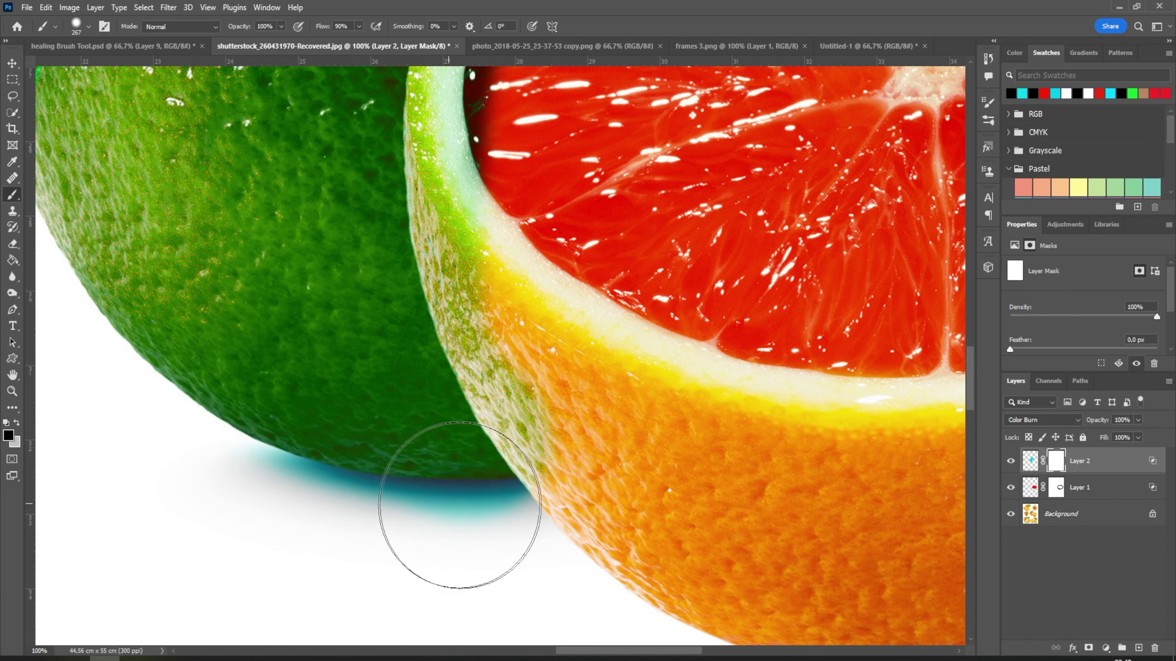
mouse_move(525, 315)
left_mouse_down()
mouse_move(511, 251)
mouse_move(585, 447)
mouse_move(501, 180)
left_mouse_up()
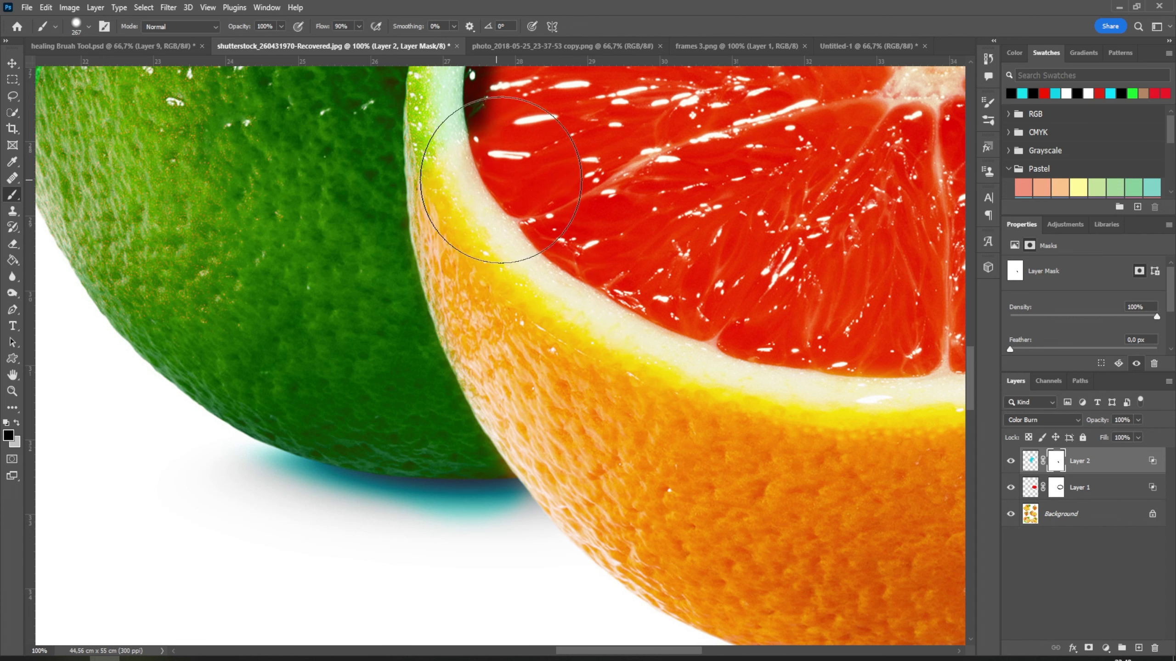
scroll(501, 180, "up", 5)
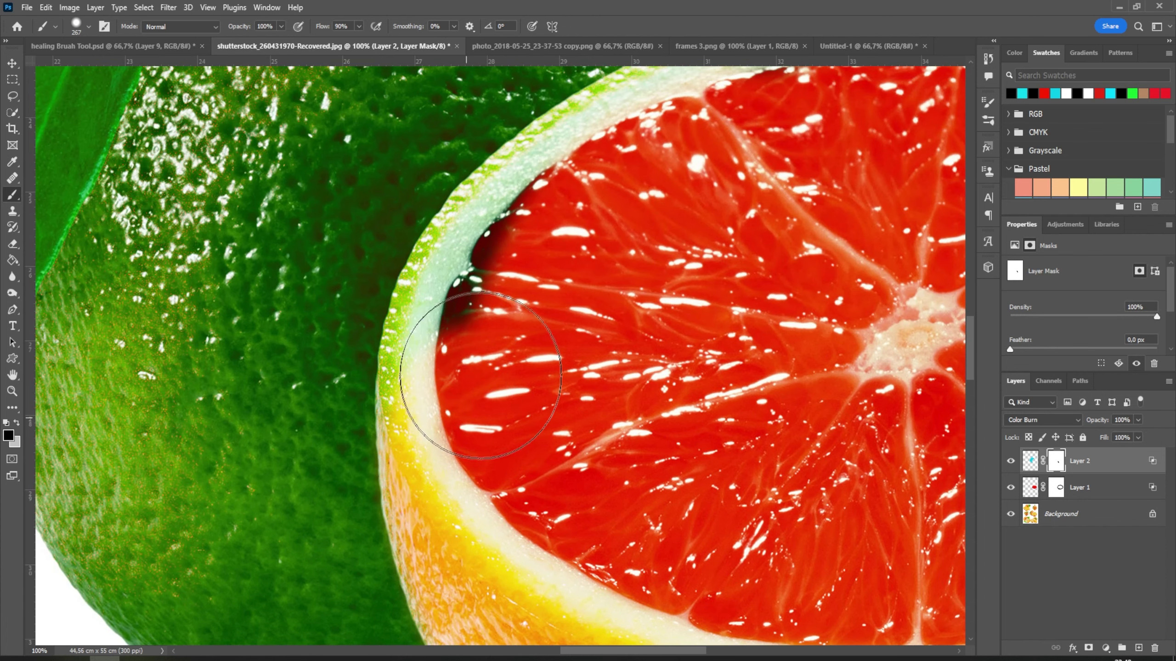
mouse_move(481, 376)
left_mouse_down()
mouse_move(477, 316)
mouse_move(412, 312)
left_mouse_up()
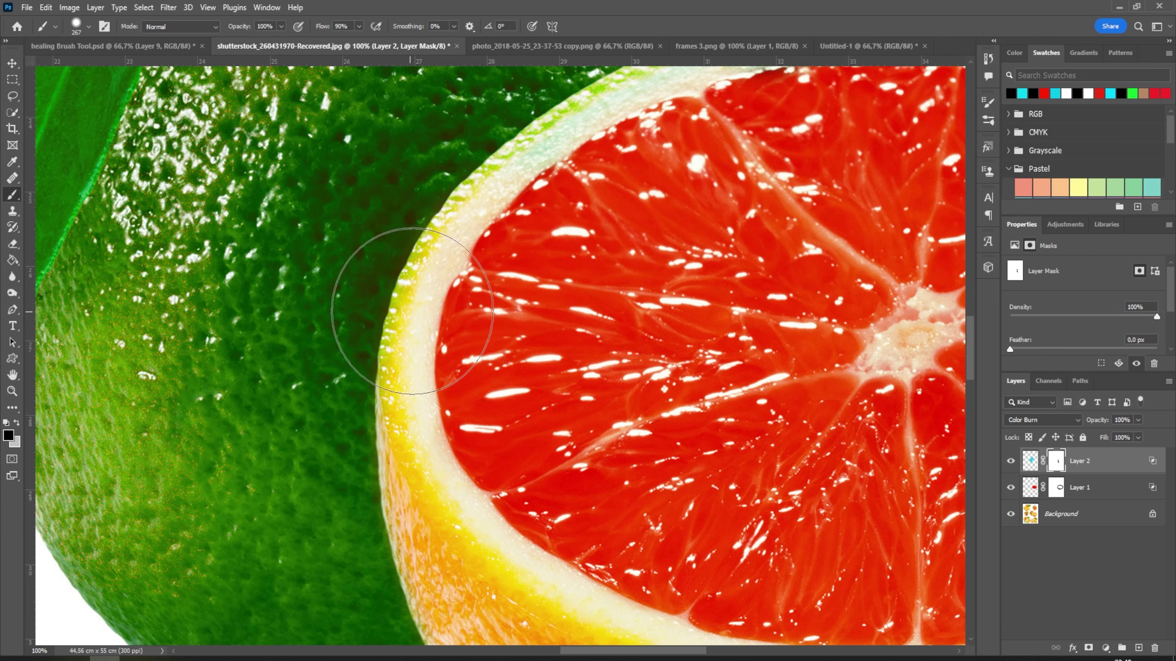
Step: Raise brush hardness to 79%, mask the teal shadow under the lime, and zoom out
right_click(499, 316)
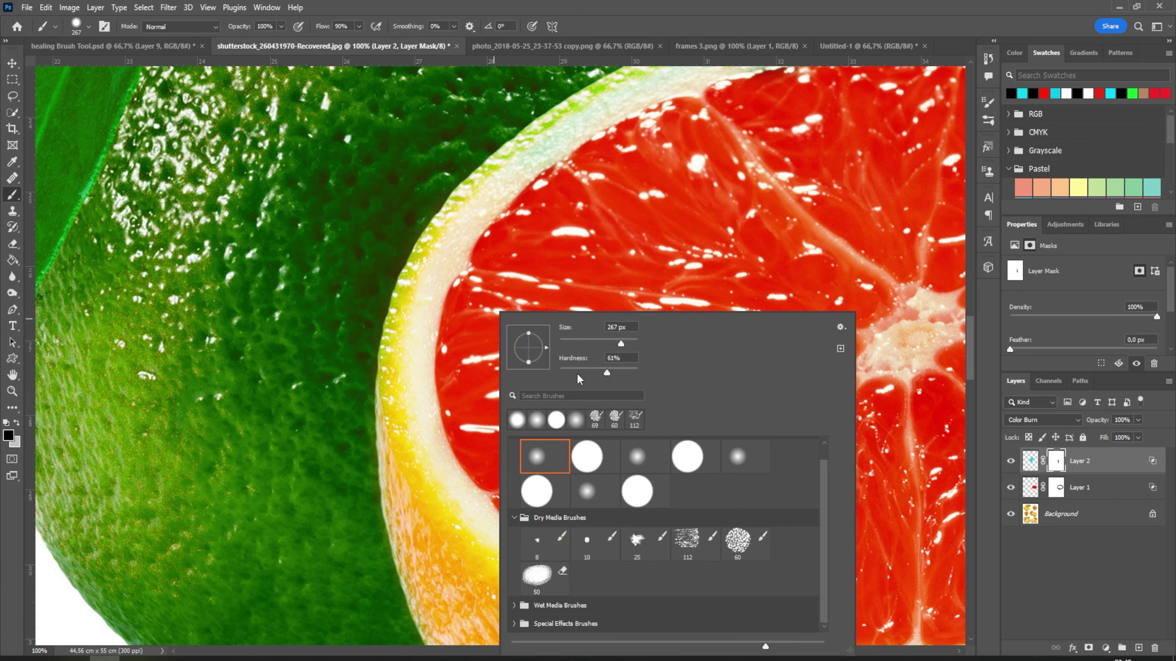
left_click(621, 370)
key("Return")
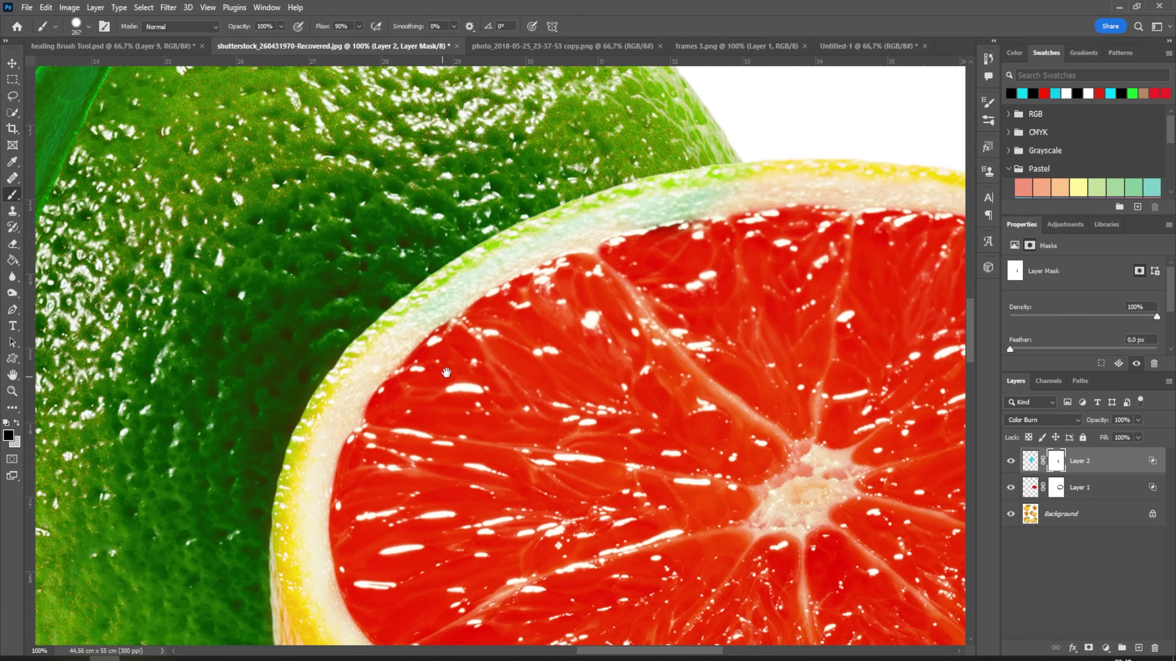
left_click_drag(551, 157, 446, 313)
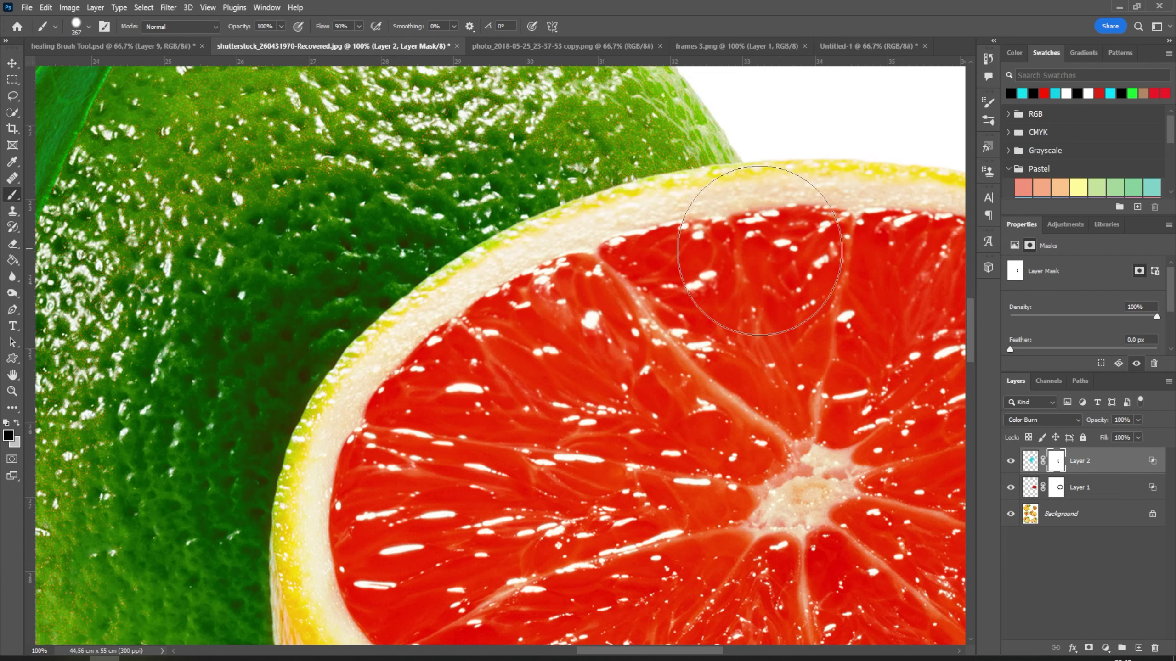
scroll(416, 379, "down", 5)
left_click_drag(417, 379, 526, 124)
mouse_move(564, 425)
left_mouse_down()
mouse_move(339, 393)
mouse_move(535, 421)
left_mouse_up()
scroll(849, 322, "down", 3)
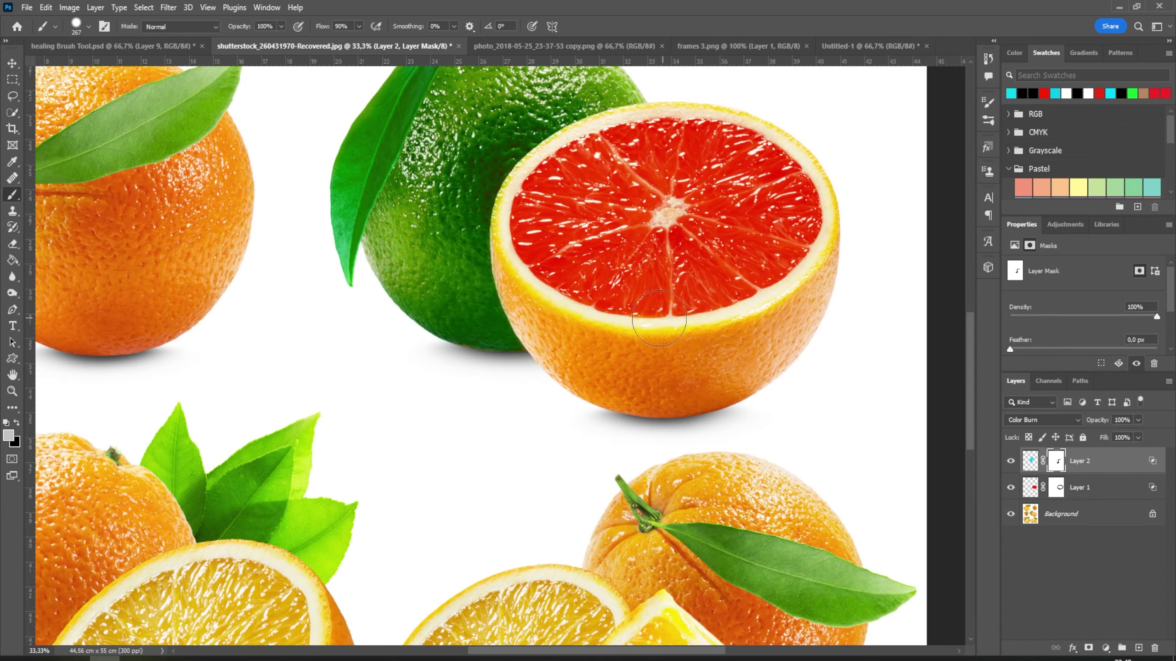
mouse_move(659, 318)
left_mouse_down()
mouse_move(507, 428)
mouse_move(498, 377)
left_mouse_up()
scroll(535, 361, "down", 1)
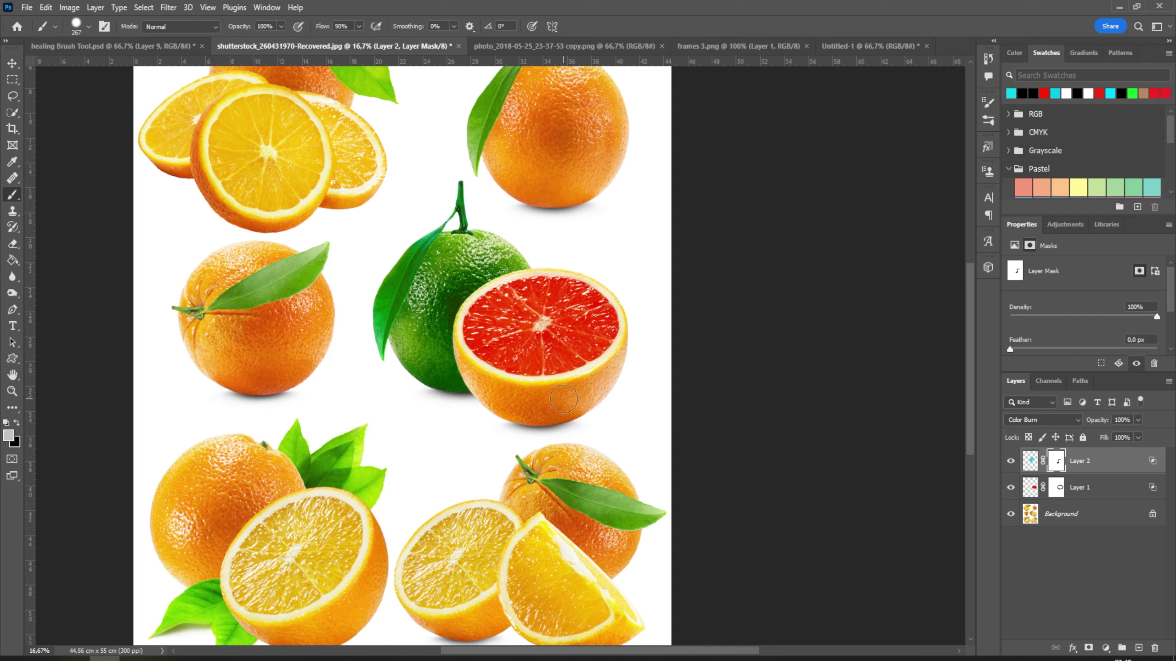
Step: On Untitled-1, expand the Wet Media and Special Effects brush folders and open the presets menu
left_click(873, 49)
left_click(88, 27)
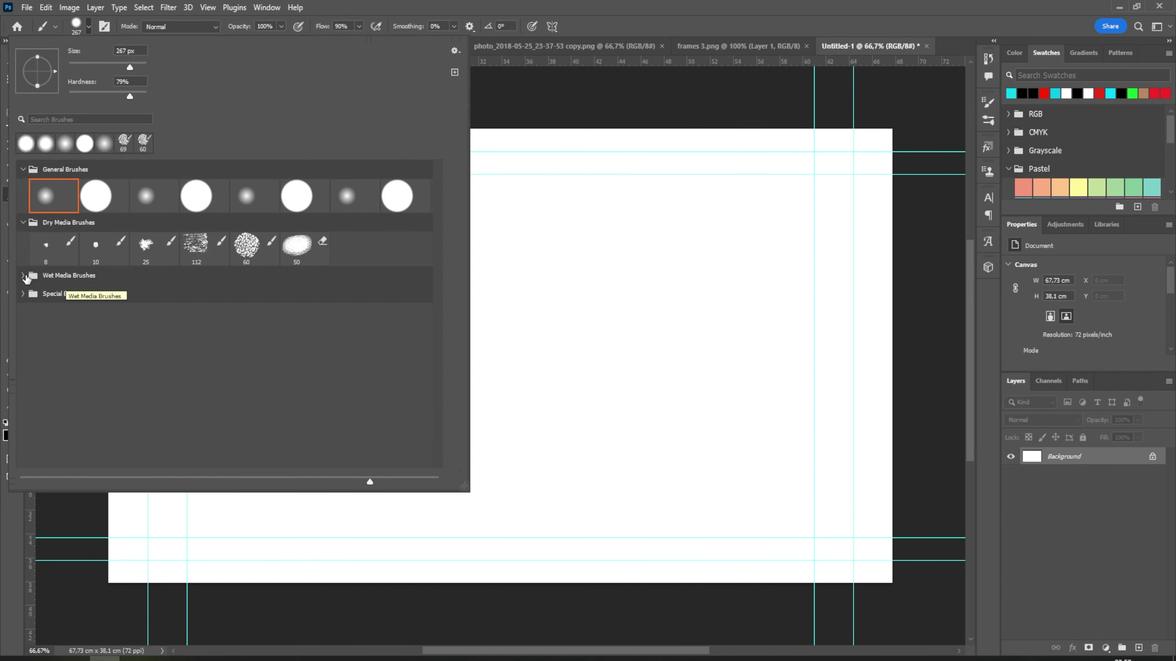
left_click(23, 276)
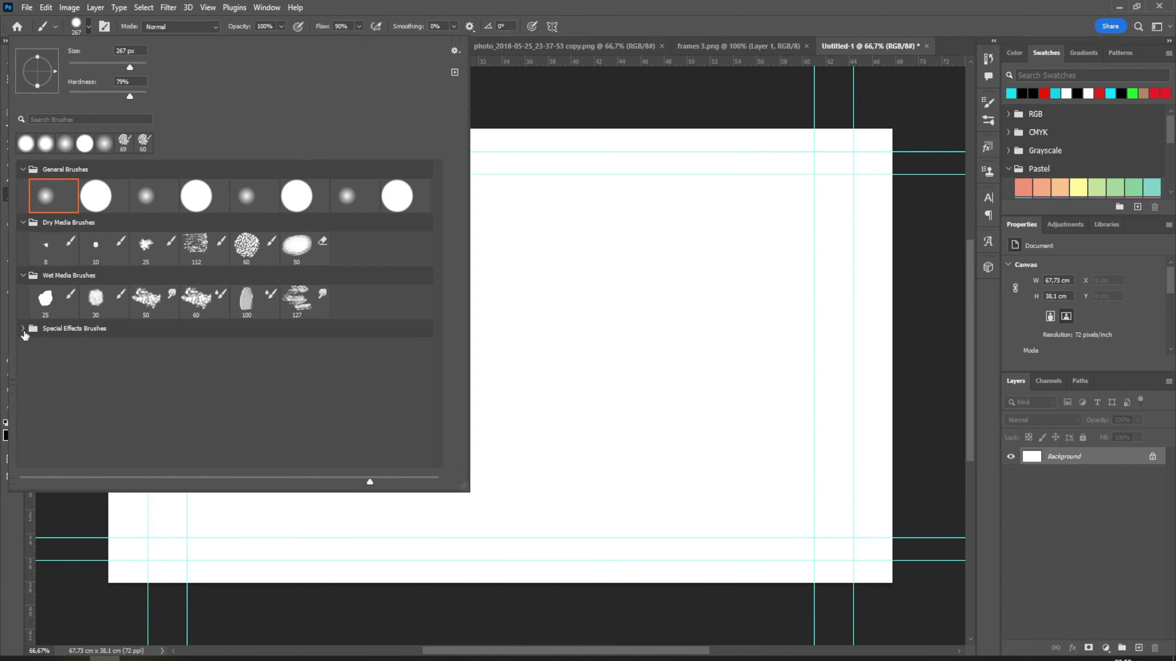
left_click(23, 330)
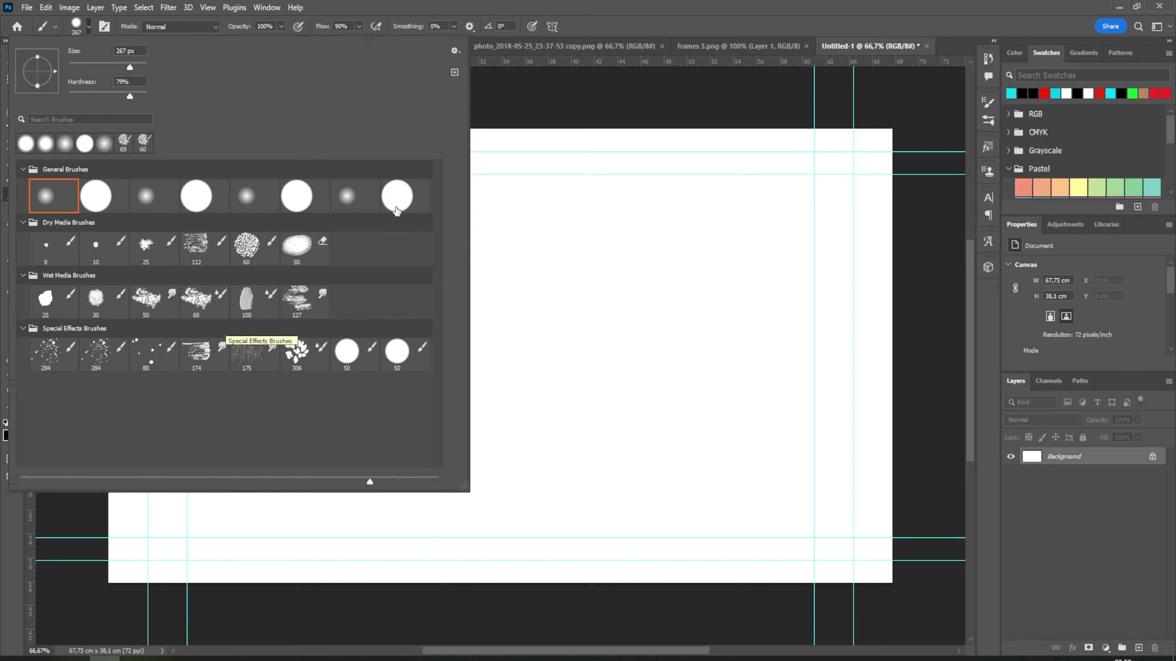
left_click(455, 51)
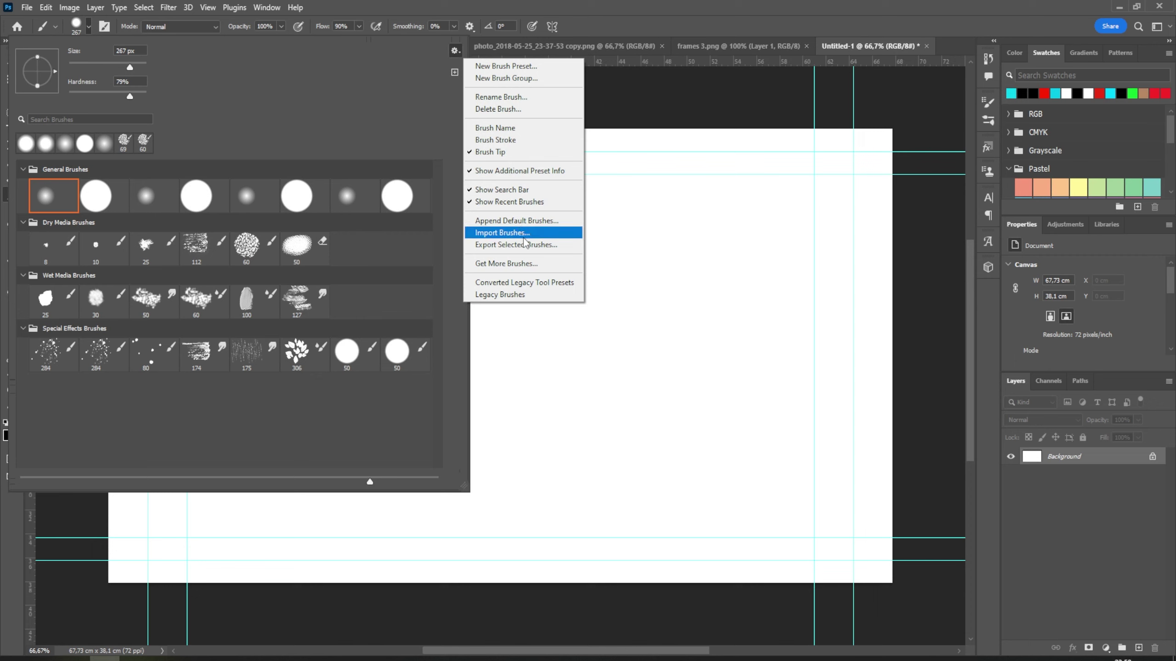
Step: Import the brush file nadir tallanma.abr from the Brushes folder
left_click(508, 233)
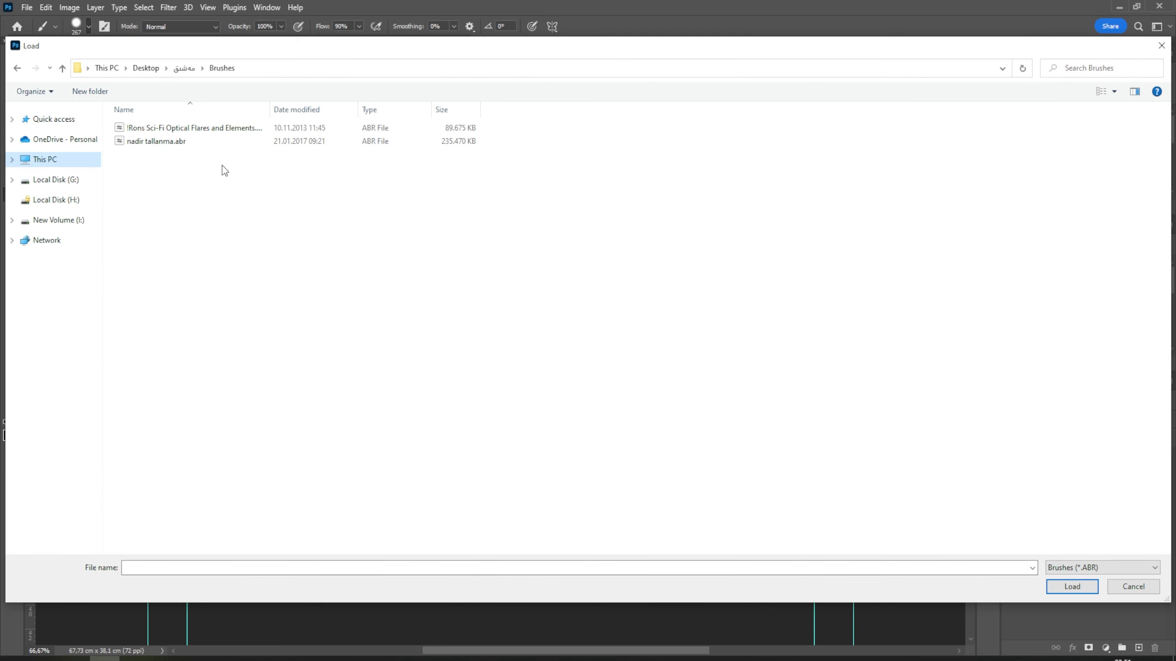
mouse_move(156, 141)
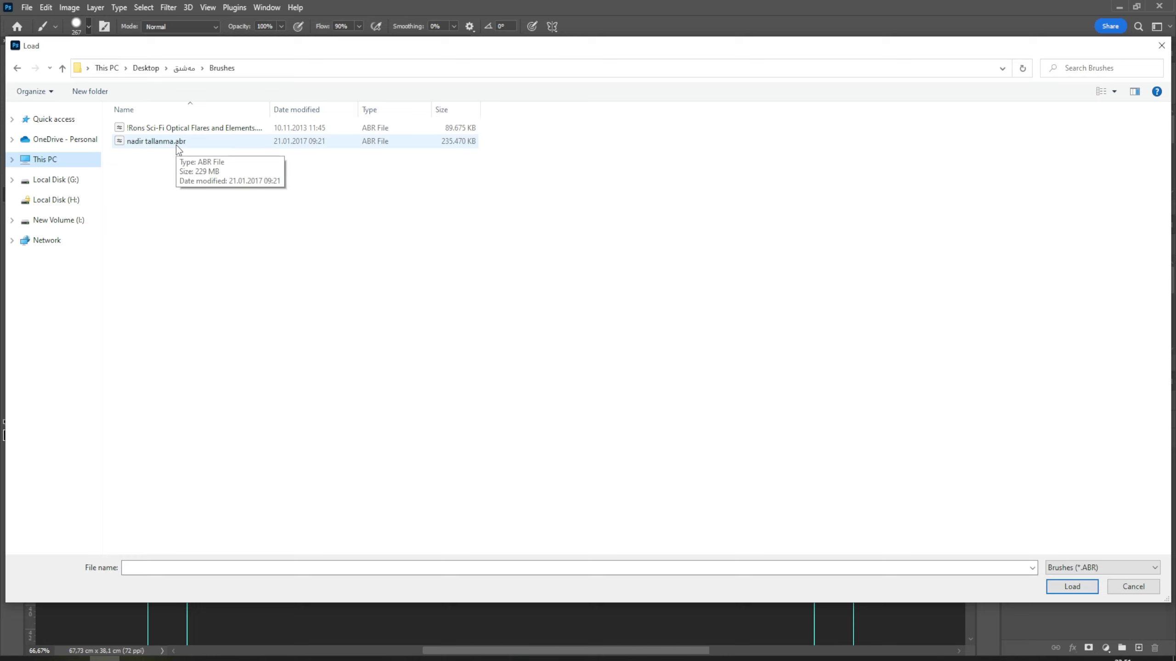
left_click(160, 143)
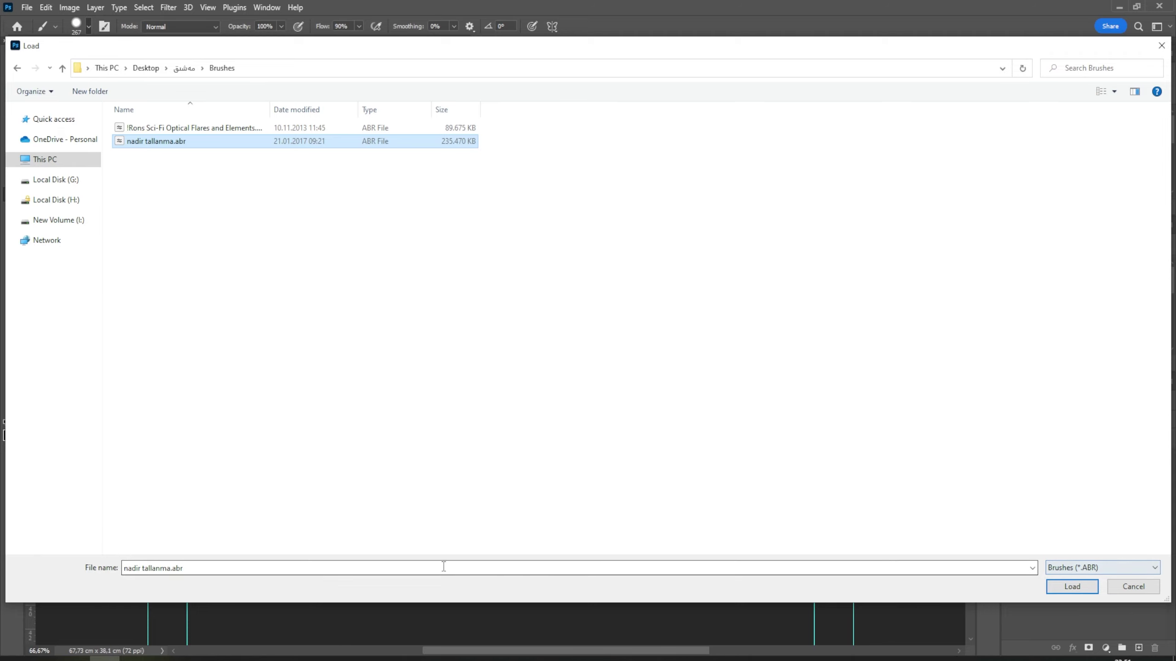
left_click(1072, 587)
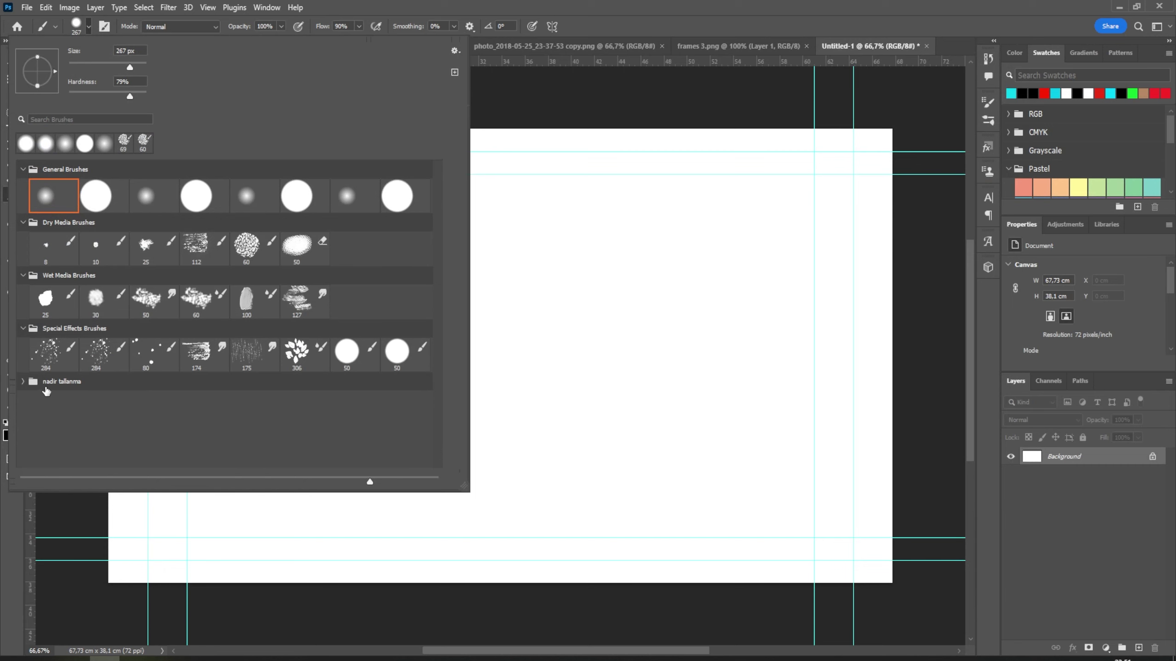
Step: Expand the nadir tallanma group and delete its watermark brush 912
left_click(23, 381)
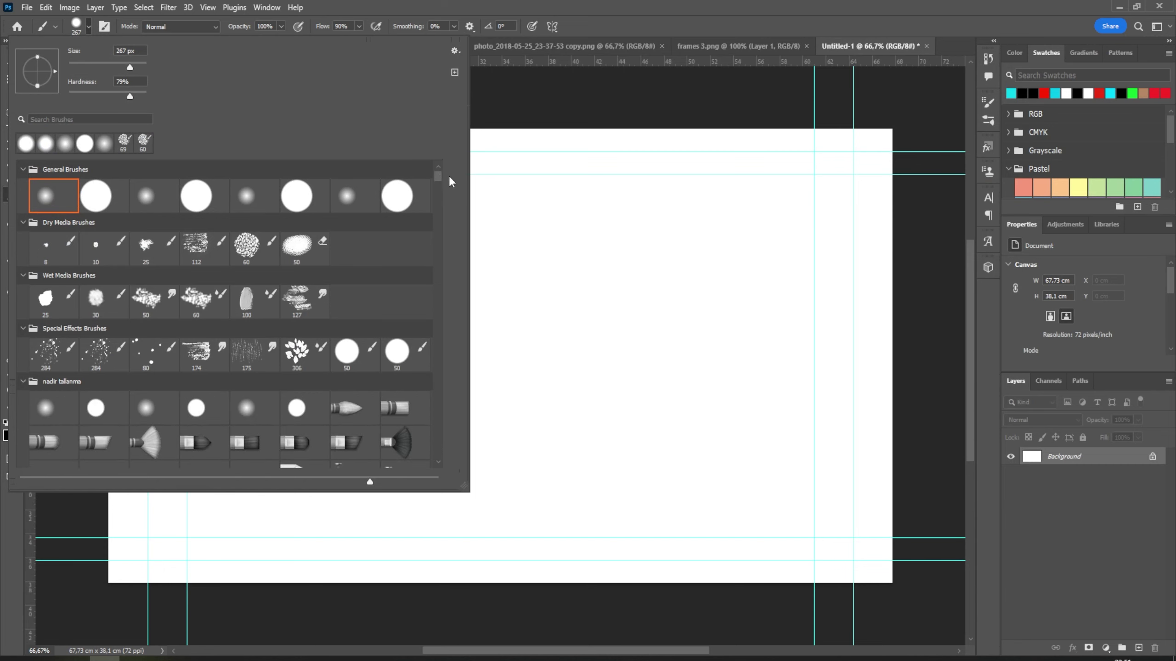
mouse_move(440, 175)
left_mouse_down()
mouse_move(418, 373)
mouse_move(431, 419)
mouse_move(254, 451)
left_mouse_up()
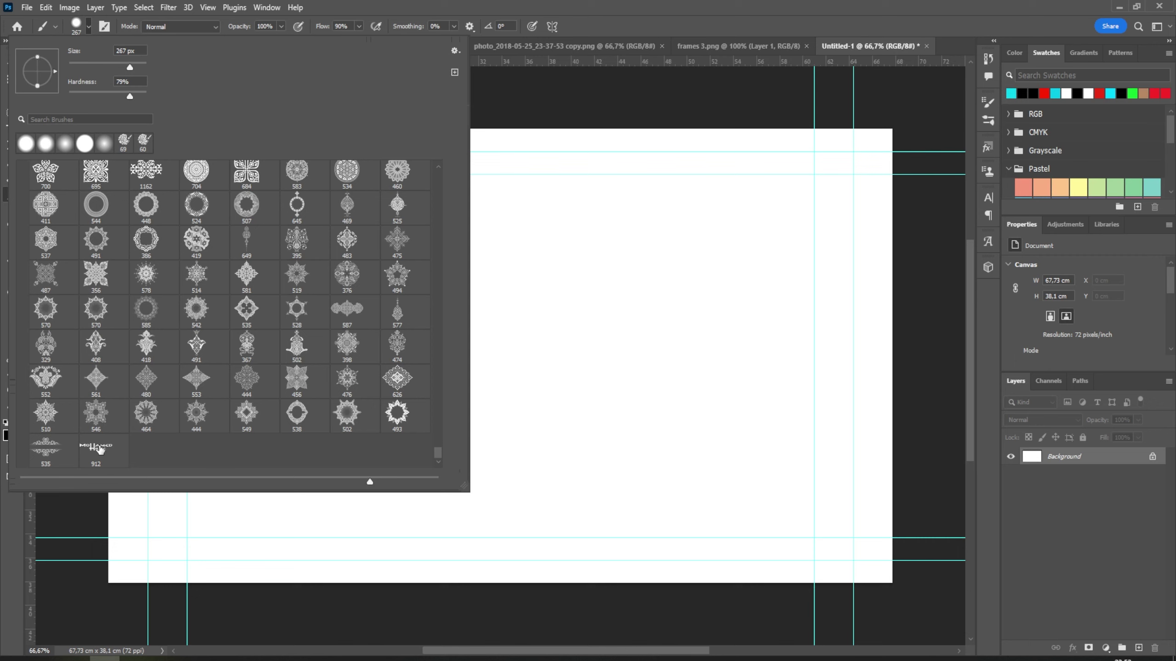
left_click(99, 449)
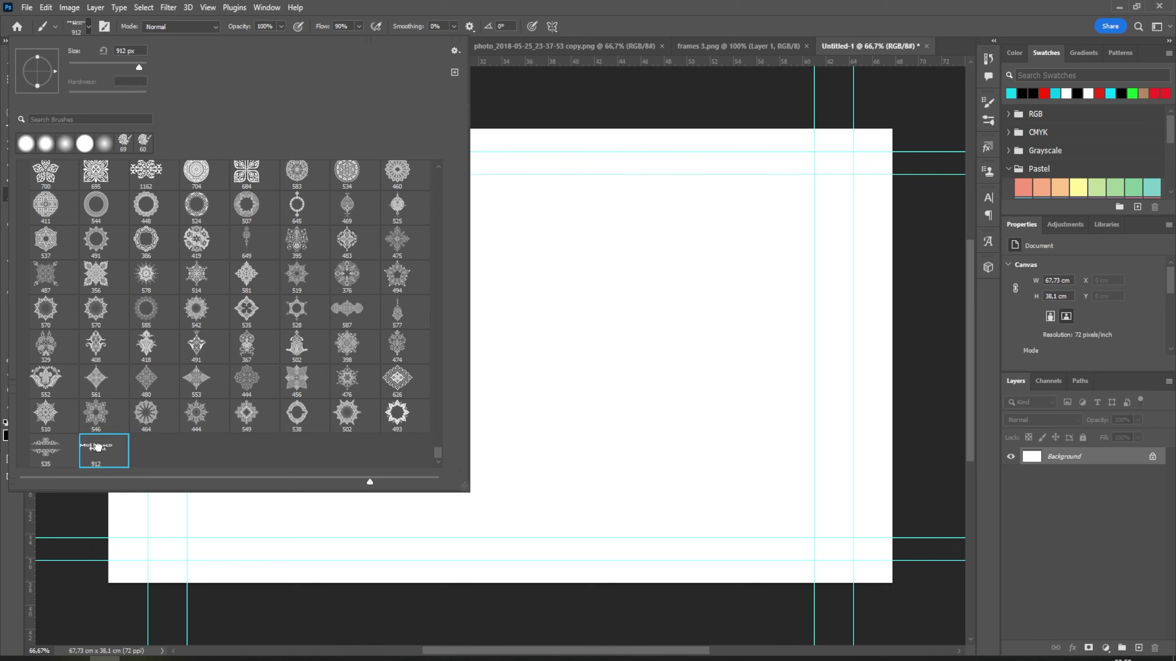
right_click(102, 452)
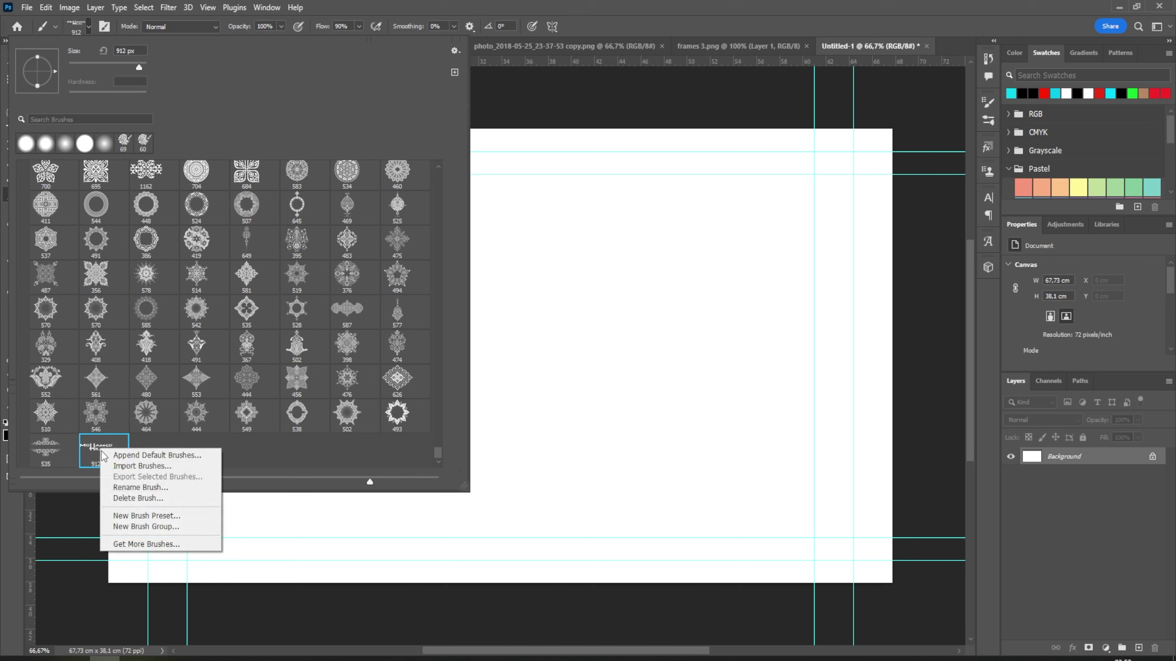
left_click(144, 499)
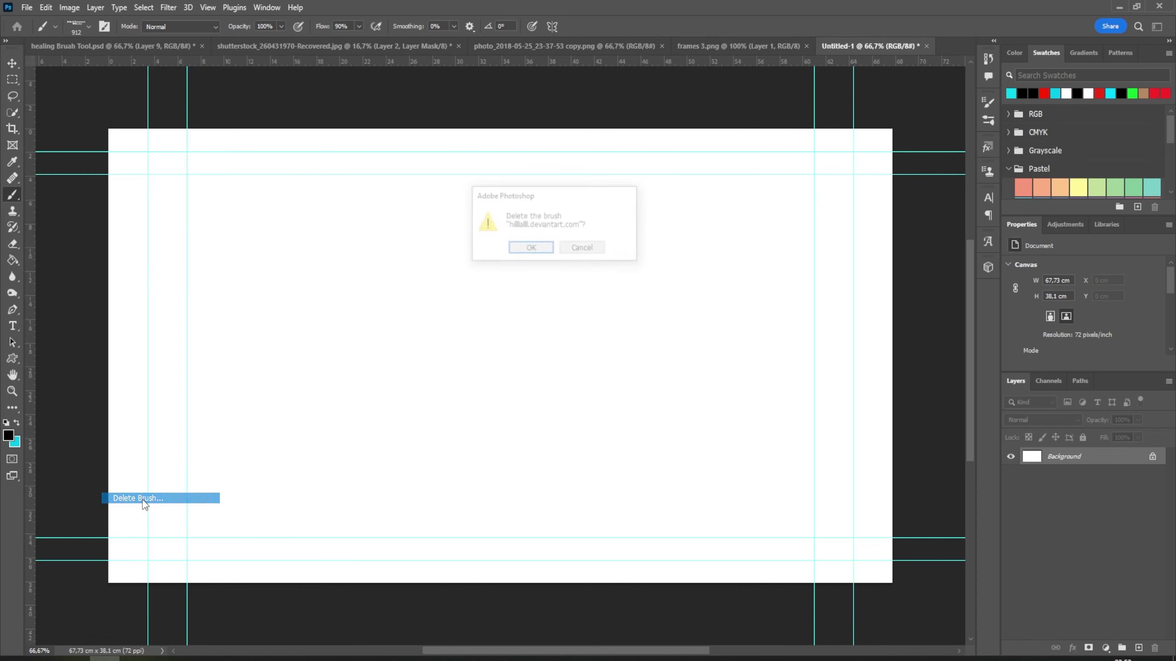
left_click(539, 254)
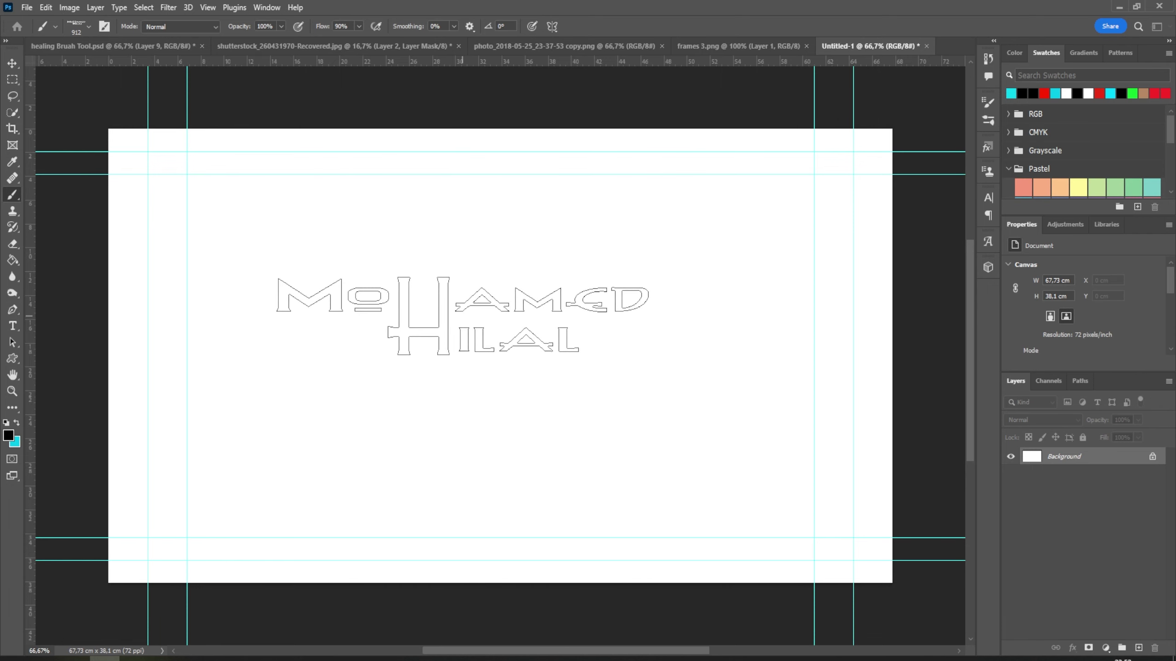
Step: Try preset 538, then select the bolt brush 736 and delete it from the set
left_click(89, 27)
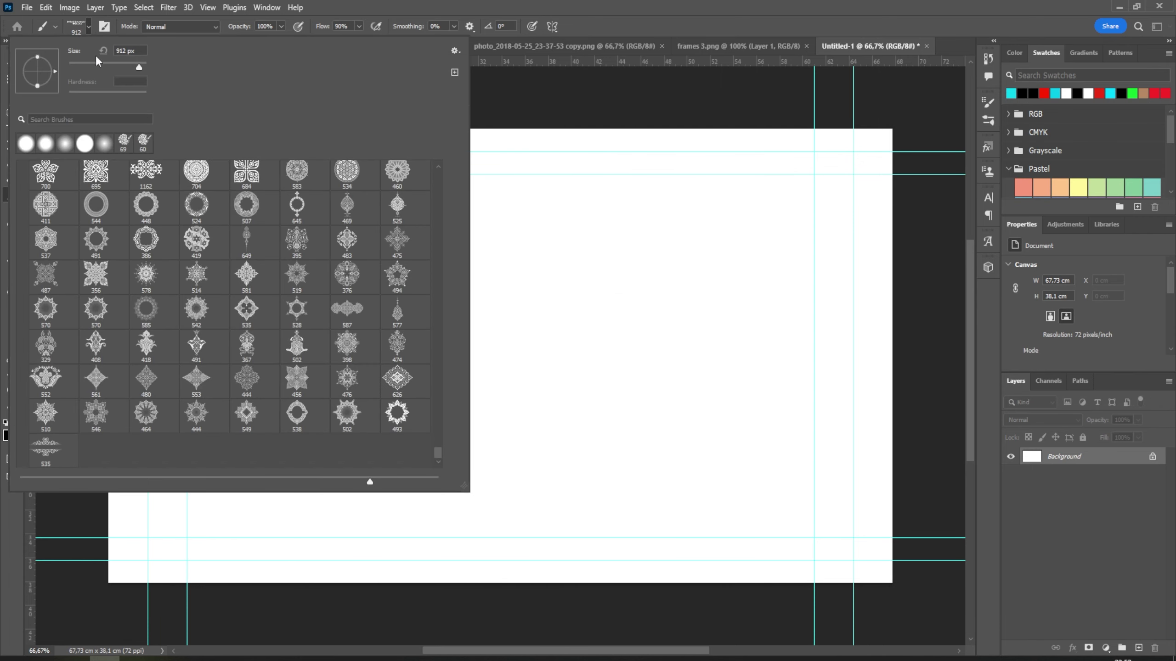
left_click(294, 415)
scroll(324, 393, "up", 1)
scroll(249, 361, "up", 2)
scroll(176, 329, "up", 2)
scroll(102, 298, "up", 1)
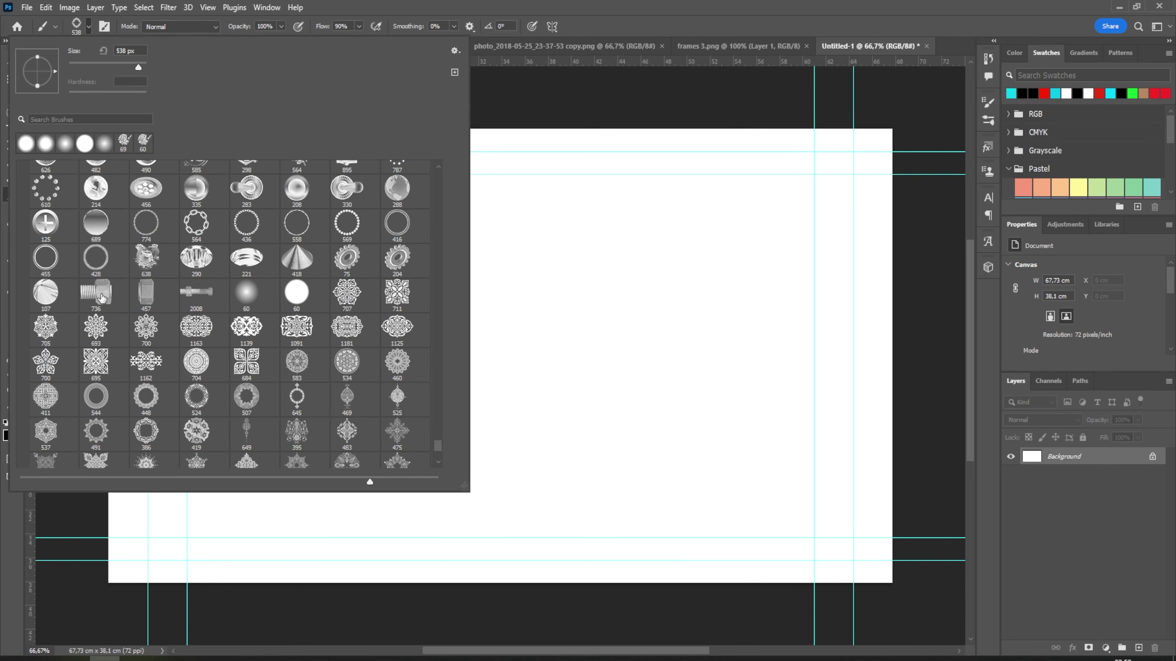
left_click(101, 294)
right_click(102, 297)
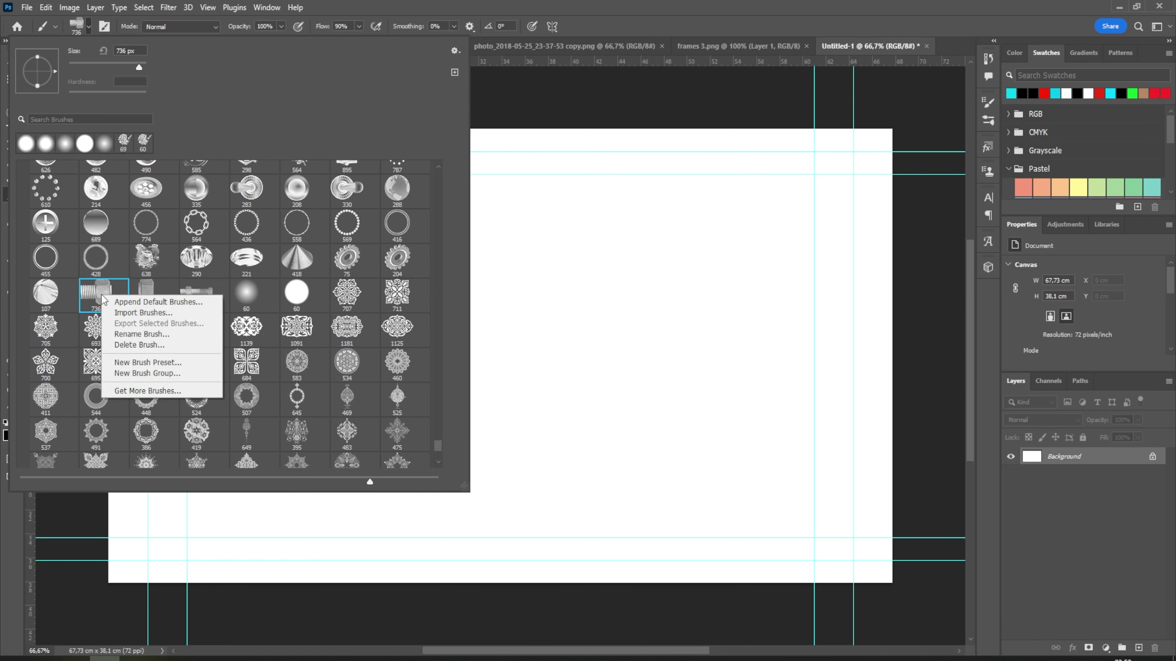
left_click(145, 345)
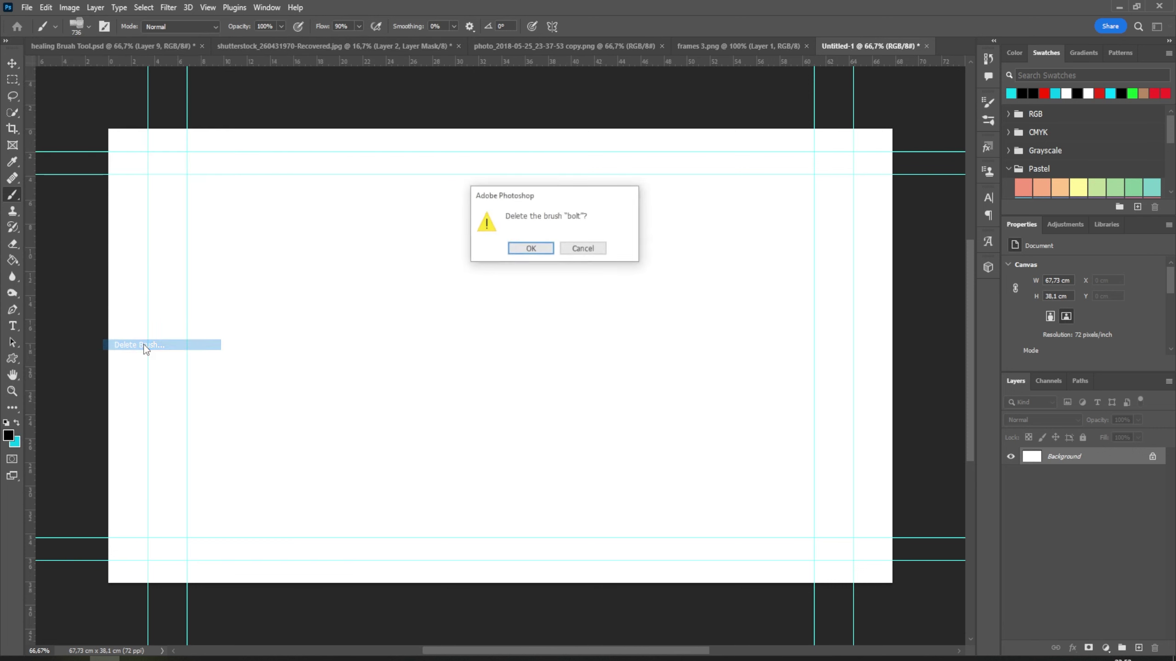
left_click(532, 249)
Step: Stamp three bolts across the canvas centre, left and right, and reopen the brush presets
left_click(484, 312)
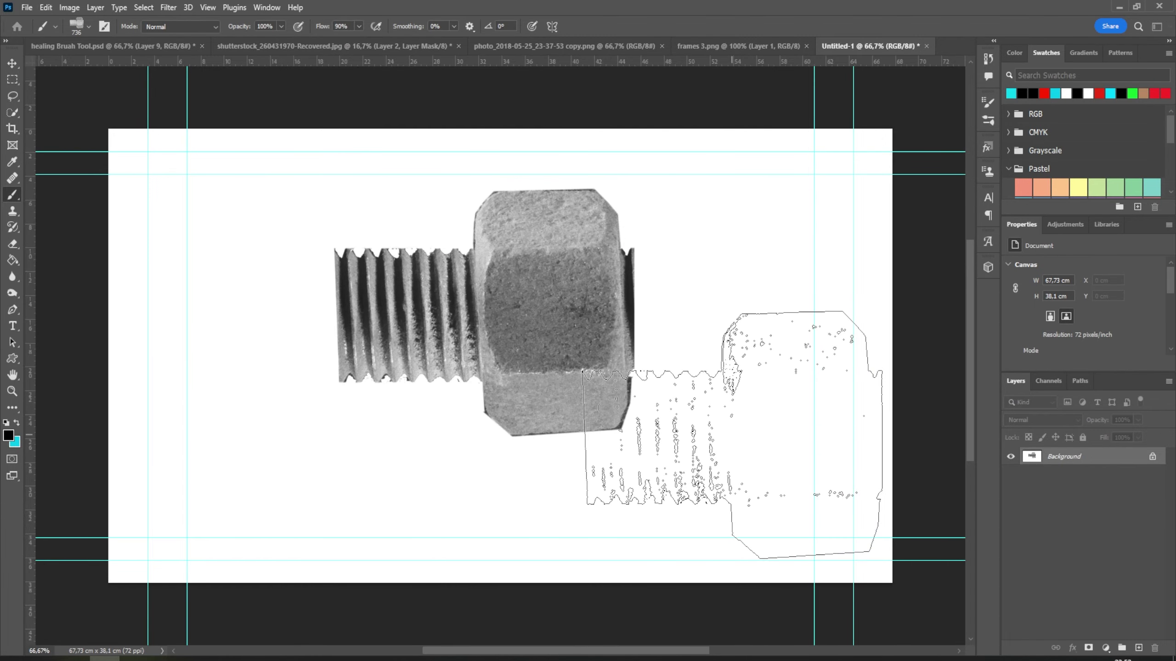
left_click(678, 405)
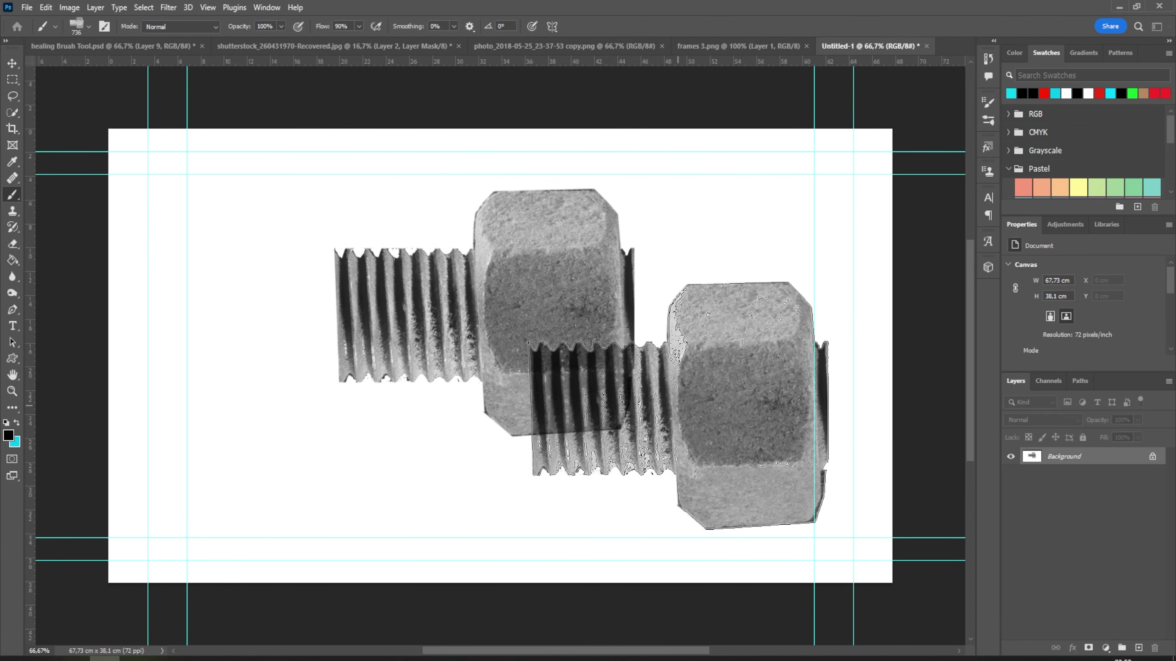
left_click(331, 406)
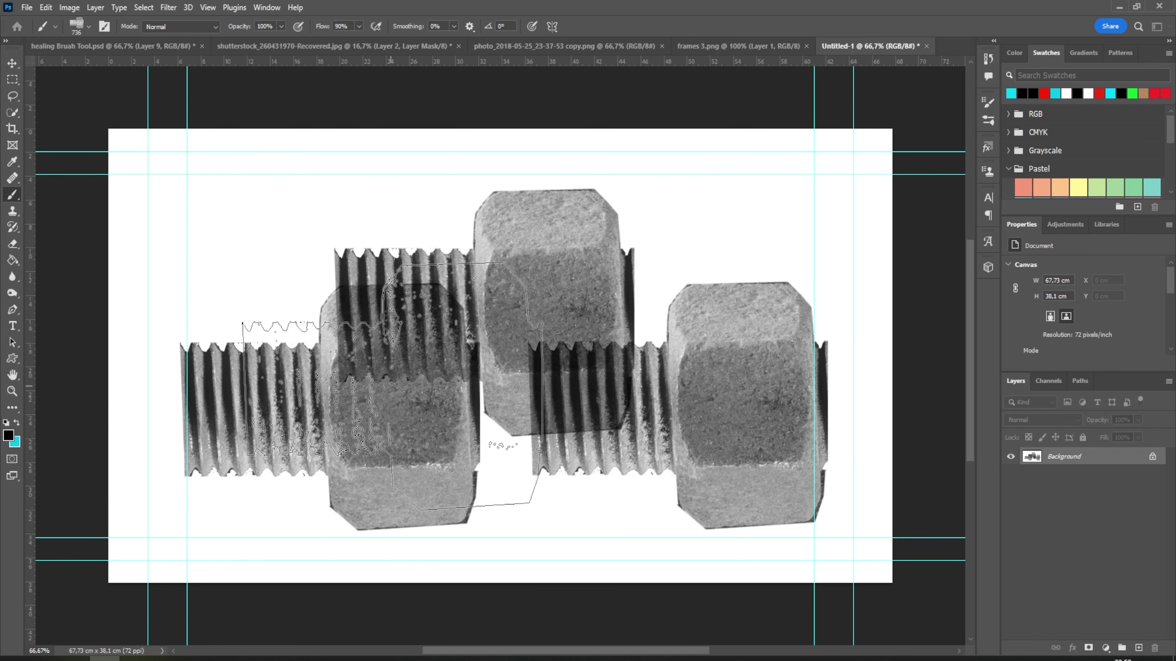
left_click(87, 27)
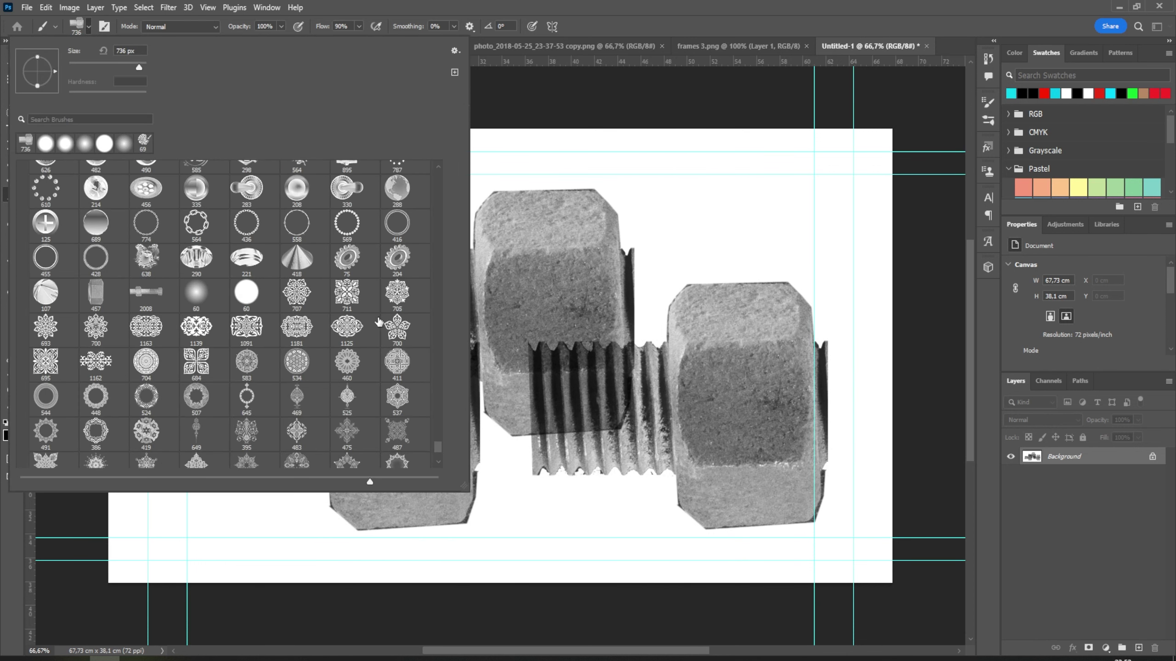
left_click_drag(435, 237, 440, 186)
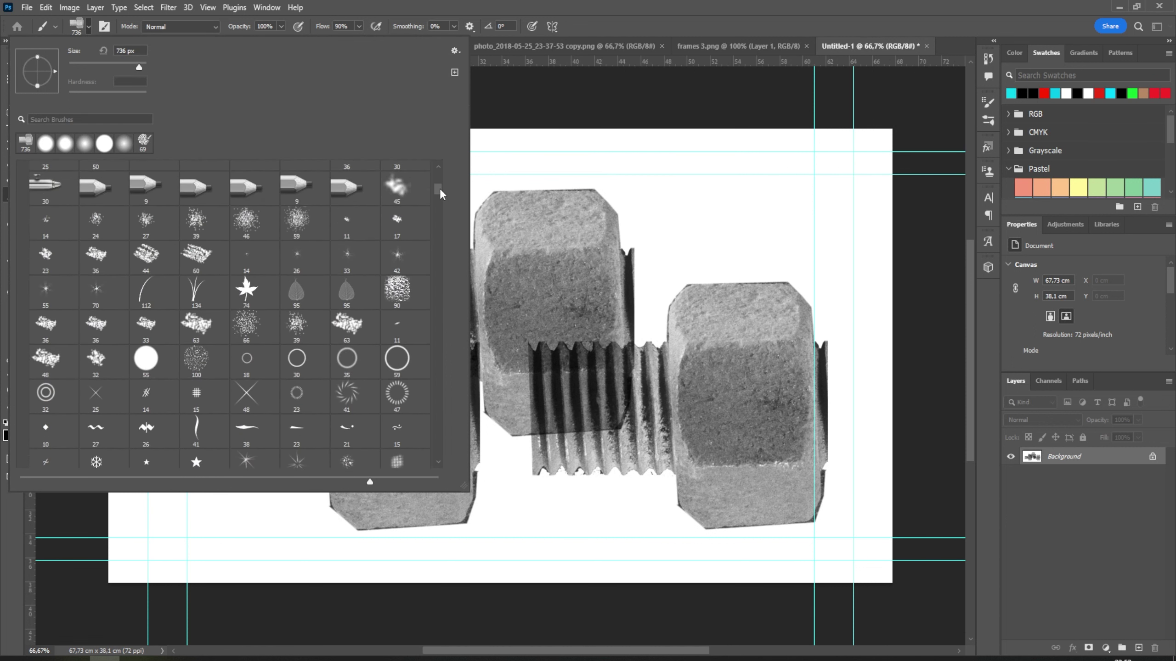
Step: Rename the 74 px maple leaf brush, replacing its Scattered Maple Leaves name
left_click(246, 291)
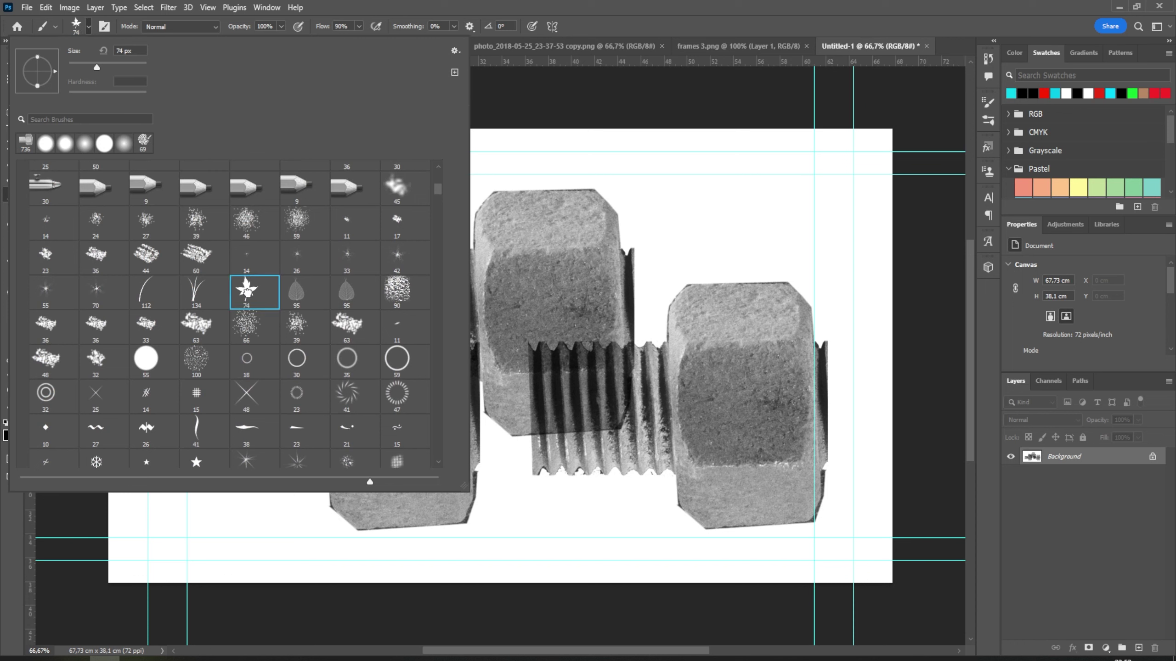
right_click(248, 294)
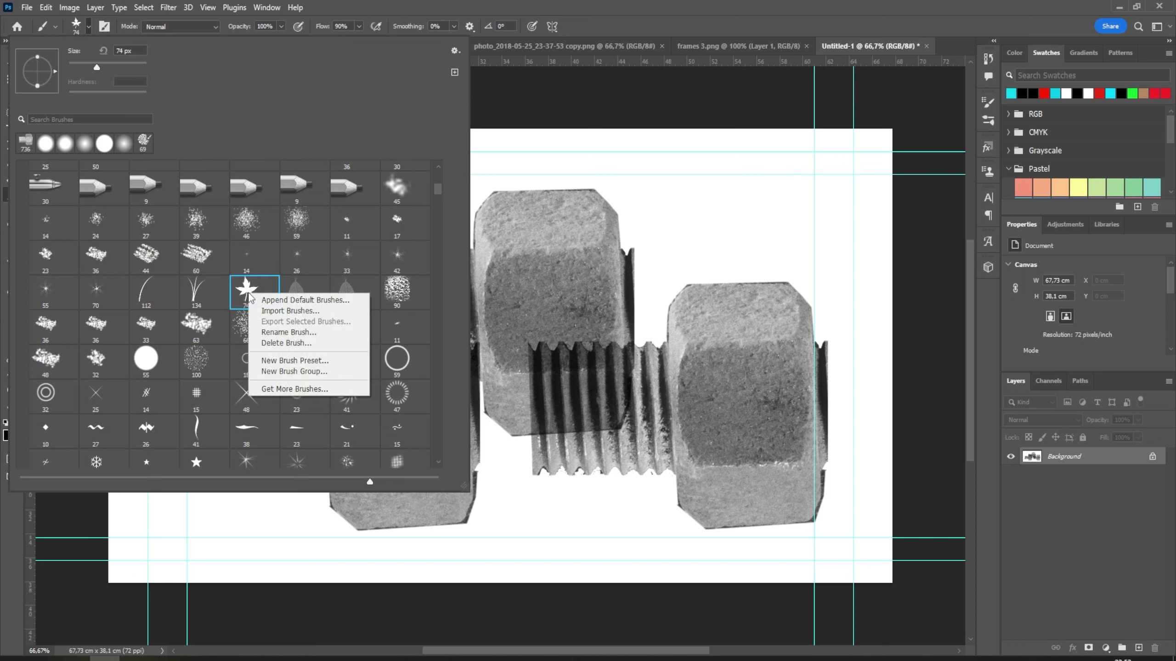
left_click(284, 332)
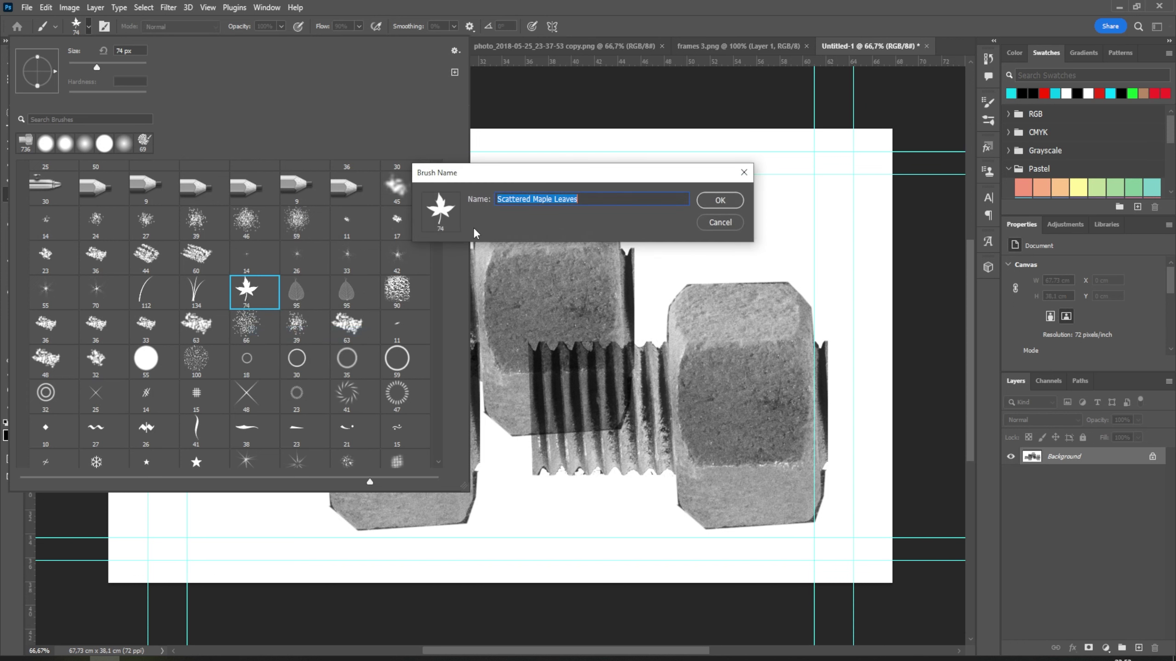
key("BackSpace")
type("بابرگ")
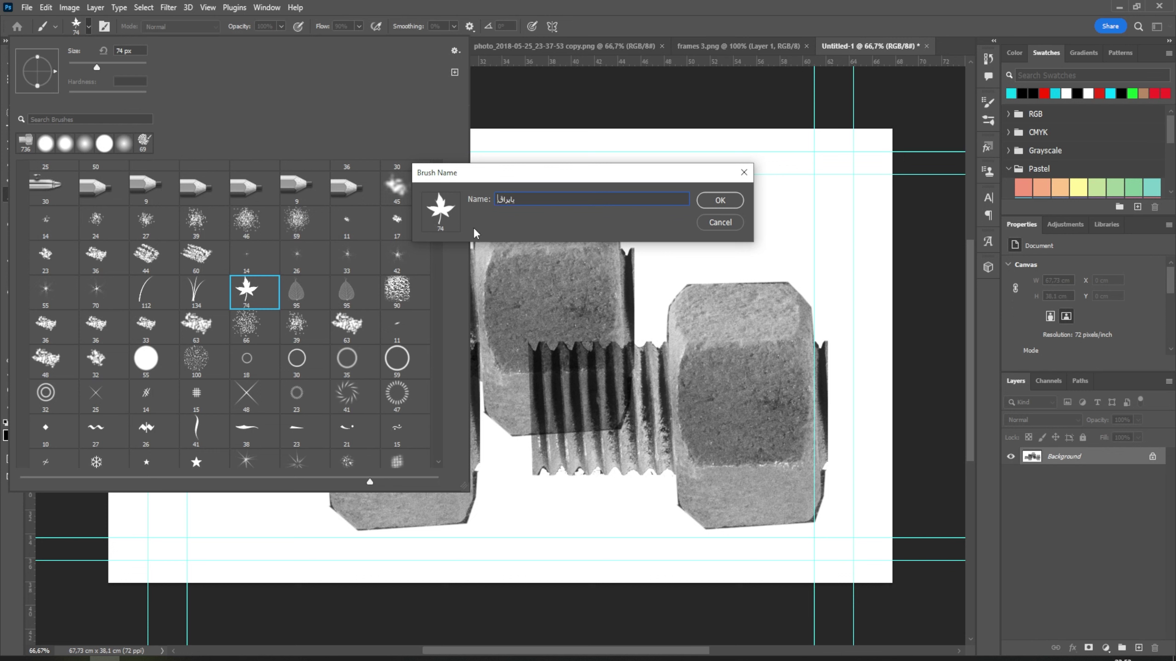
left_click(714, 203)
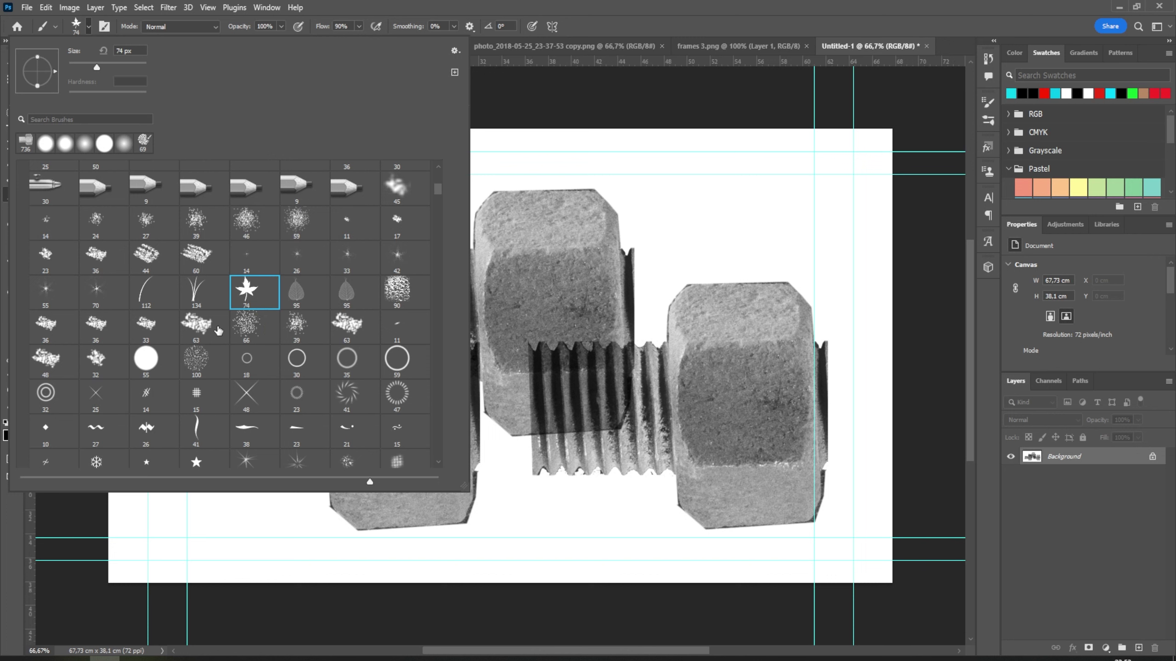
left_click(455, 51)
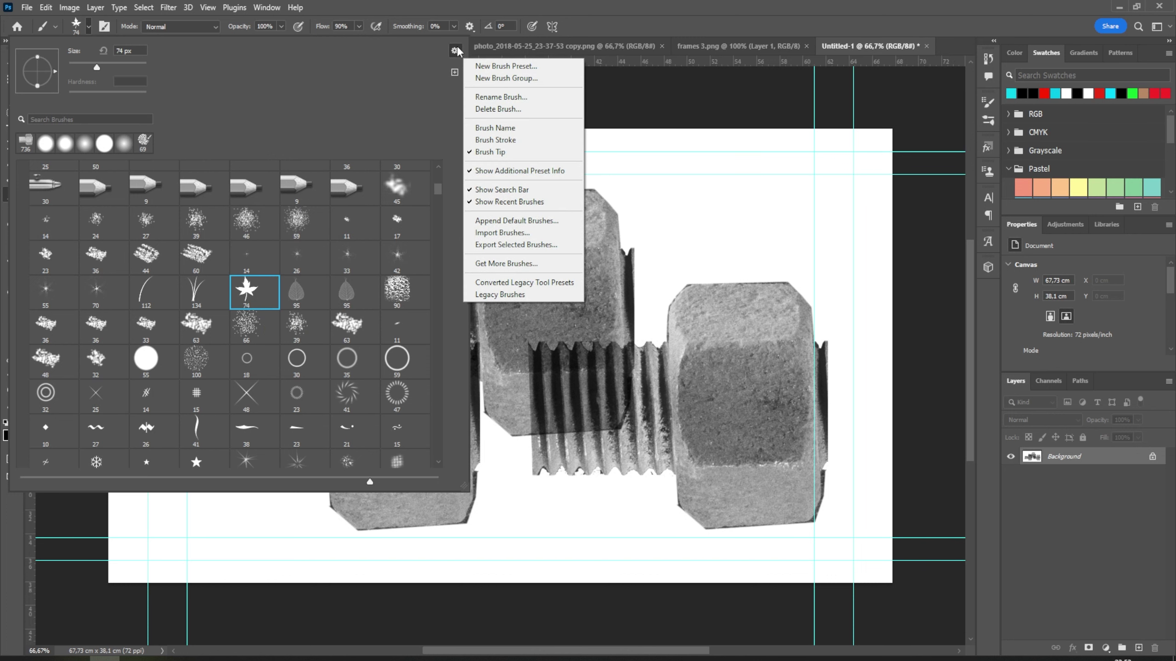
Step: Switch the brush picker to list view and scroll through the brush groups
left_click(484, 128)
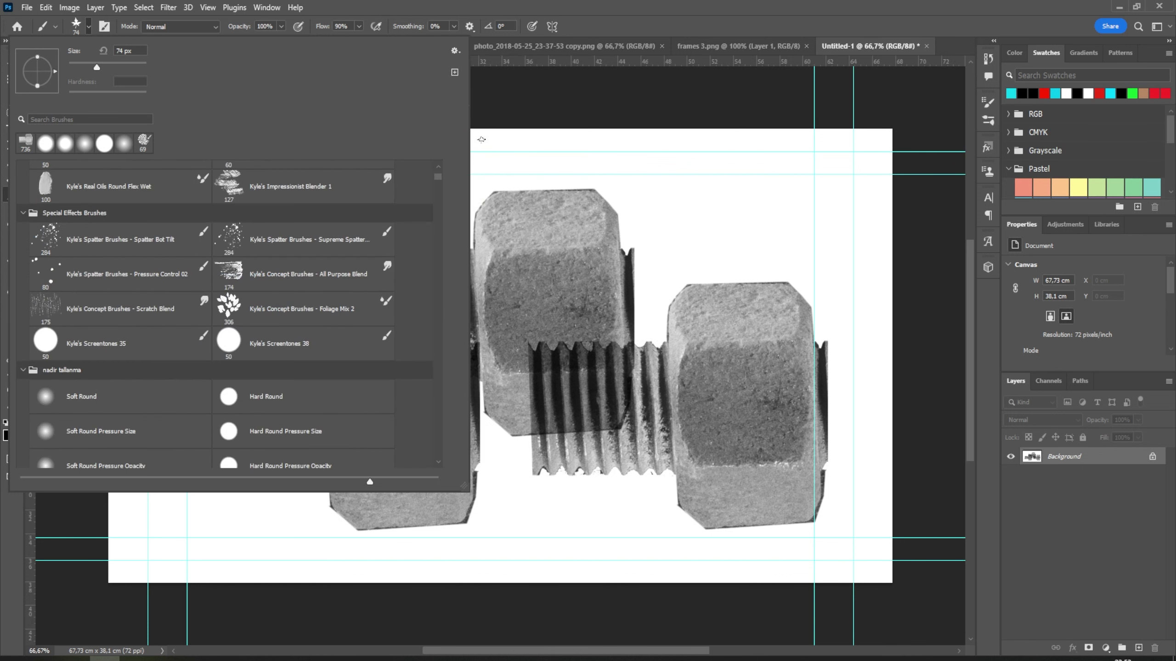
scroll(381, 378, "down", 3)
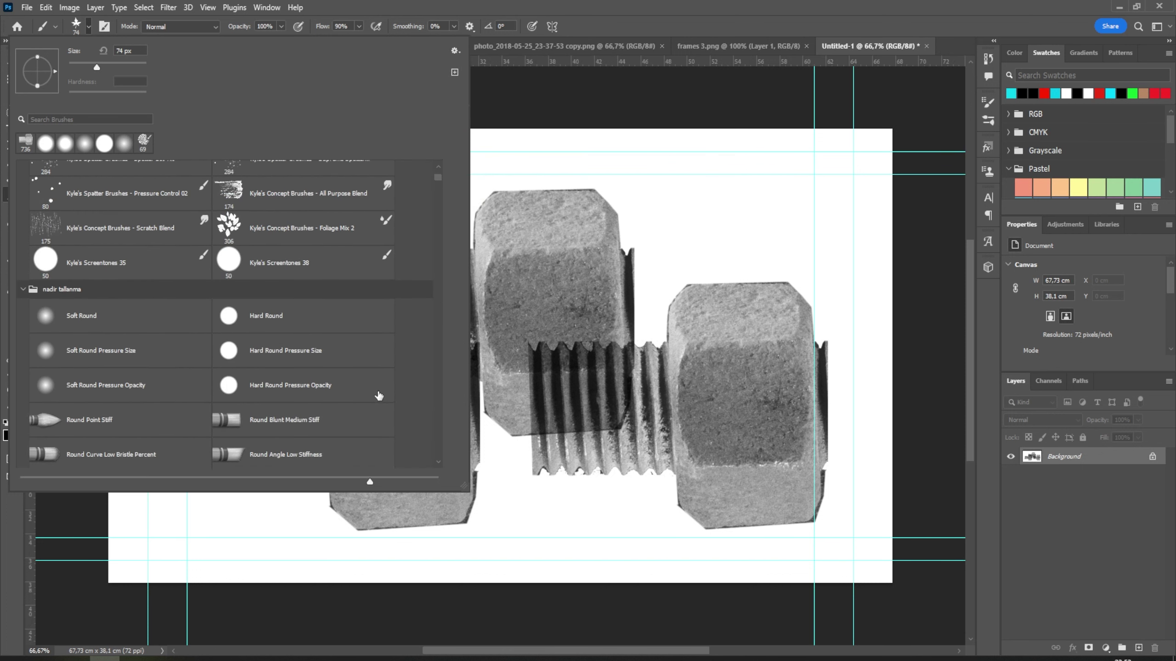
scroll(380, 378, "down", 3)
scroll(380, 378, "down", 1)
left_click_drag(437, 184, 442, 191)
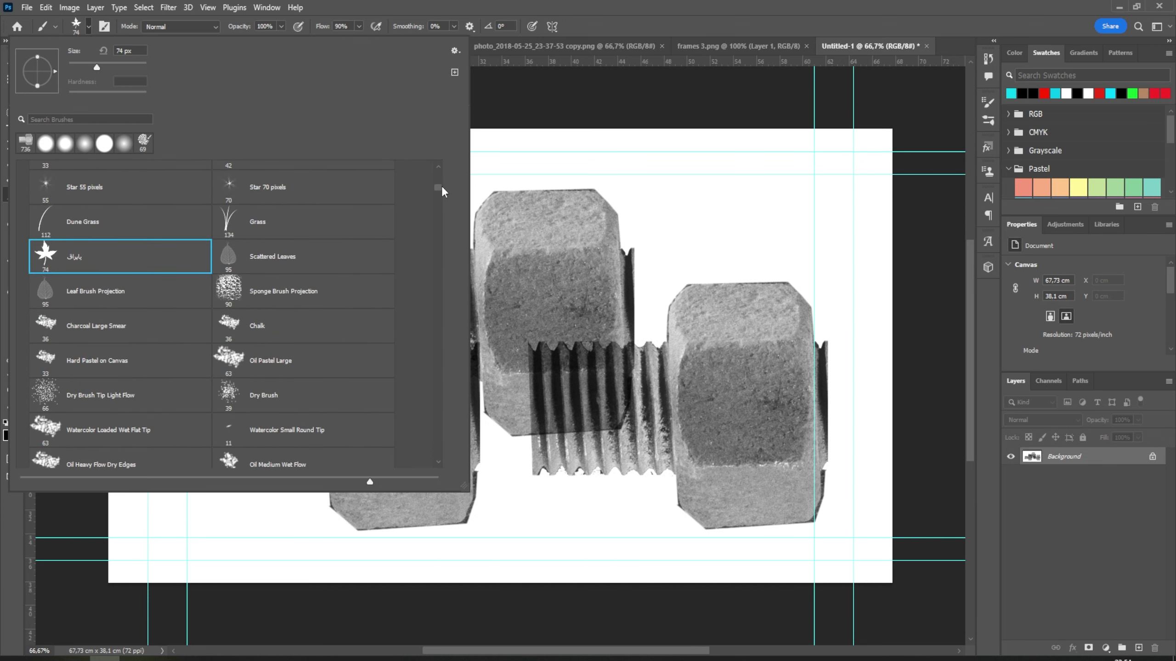
Step: Try the Leaf Brush Projection brush, reselect the renamed maple leaf brush, and scroll back up
left_click(92, 289)
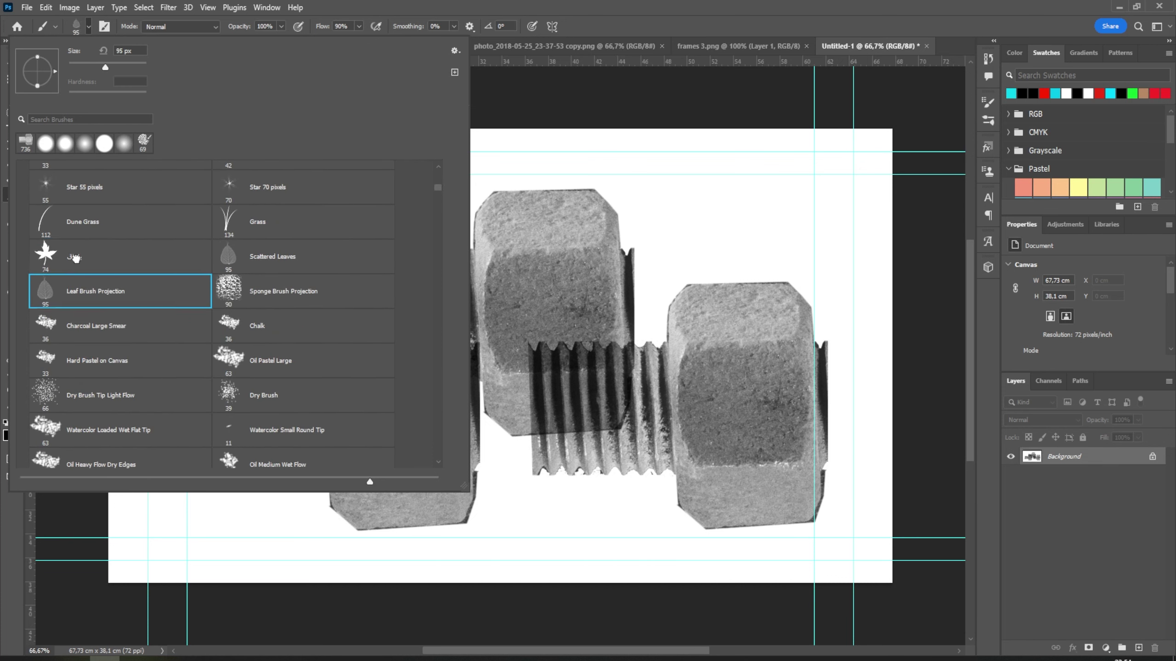
left_click(76, 258)
mouse_move(440, 188)
left_mouse_down()
mouse_move(443, 266)
mouse_move(440, 195)
left_mouse_up()
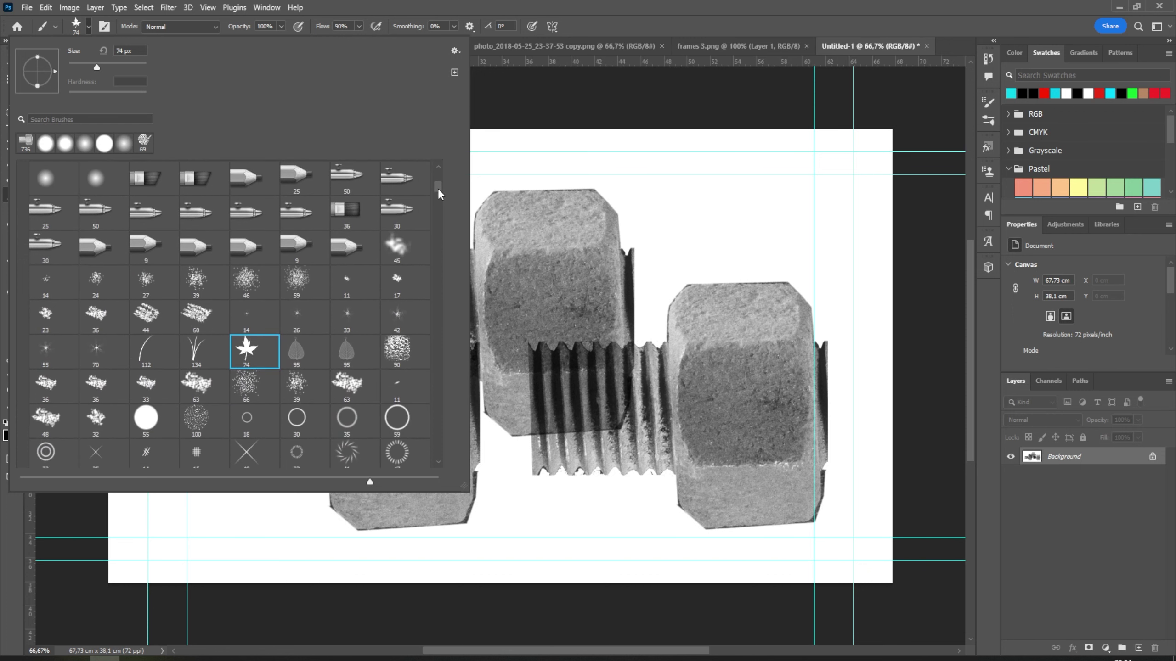
left_click_drag(434, 205, 445, 174)
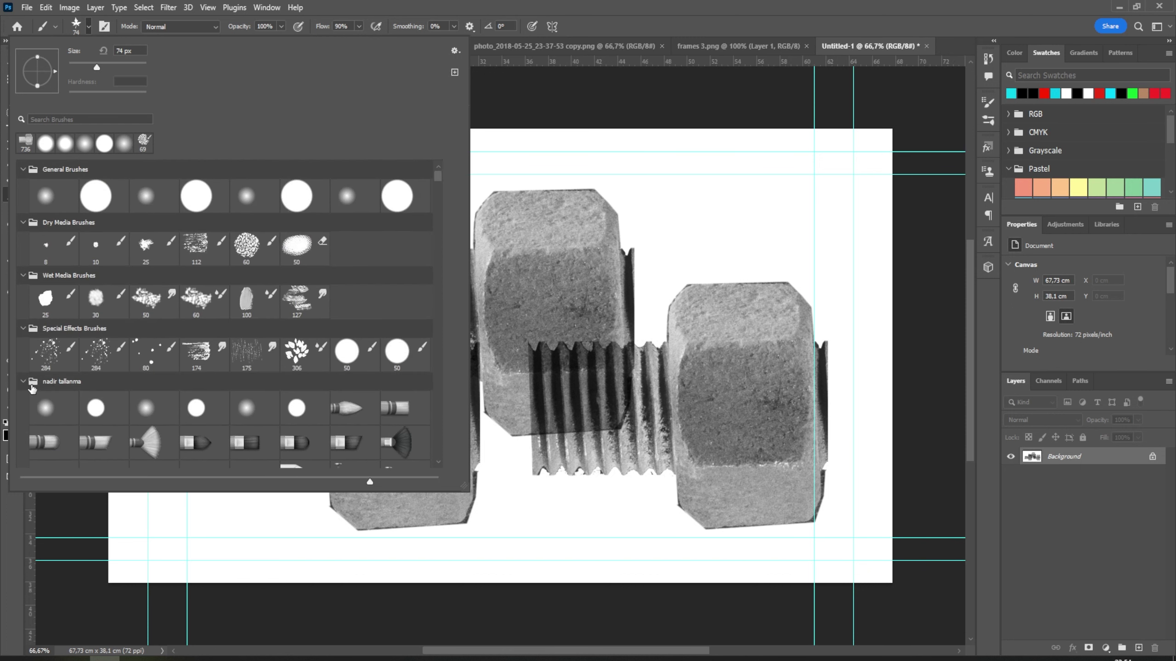
Step: Rename the nadir tallanma brush group to 'lucd'
left_click(23, 381)
right_click(69, 384)
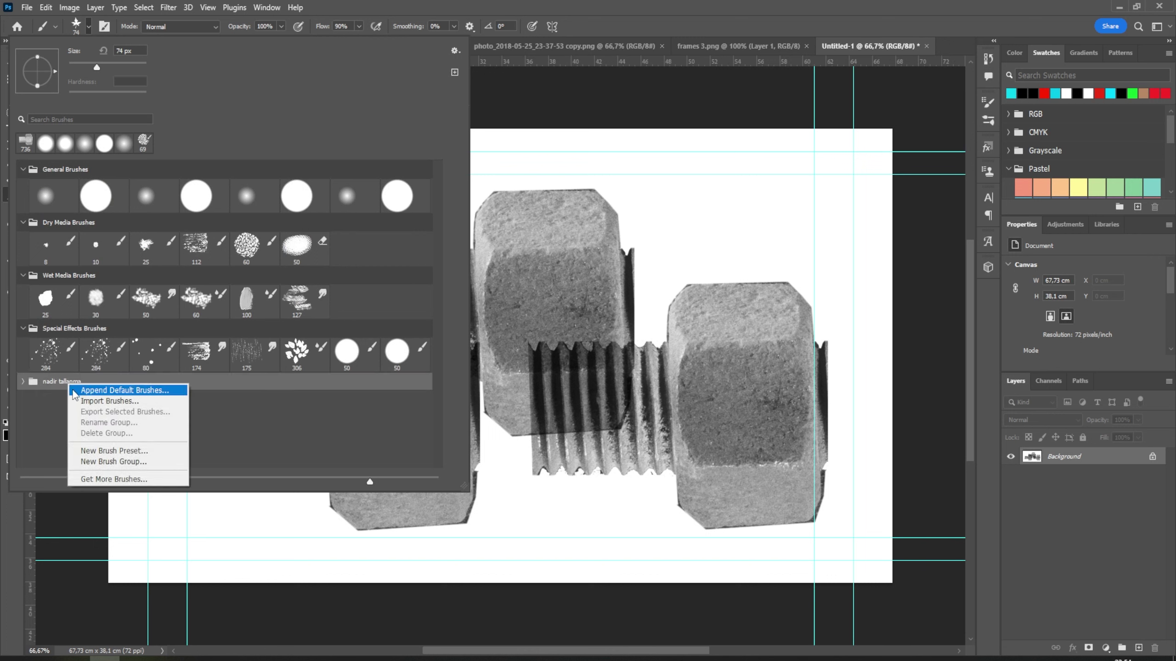
left_click(45, 389)
right_click(48, 385)
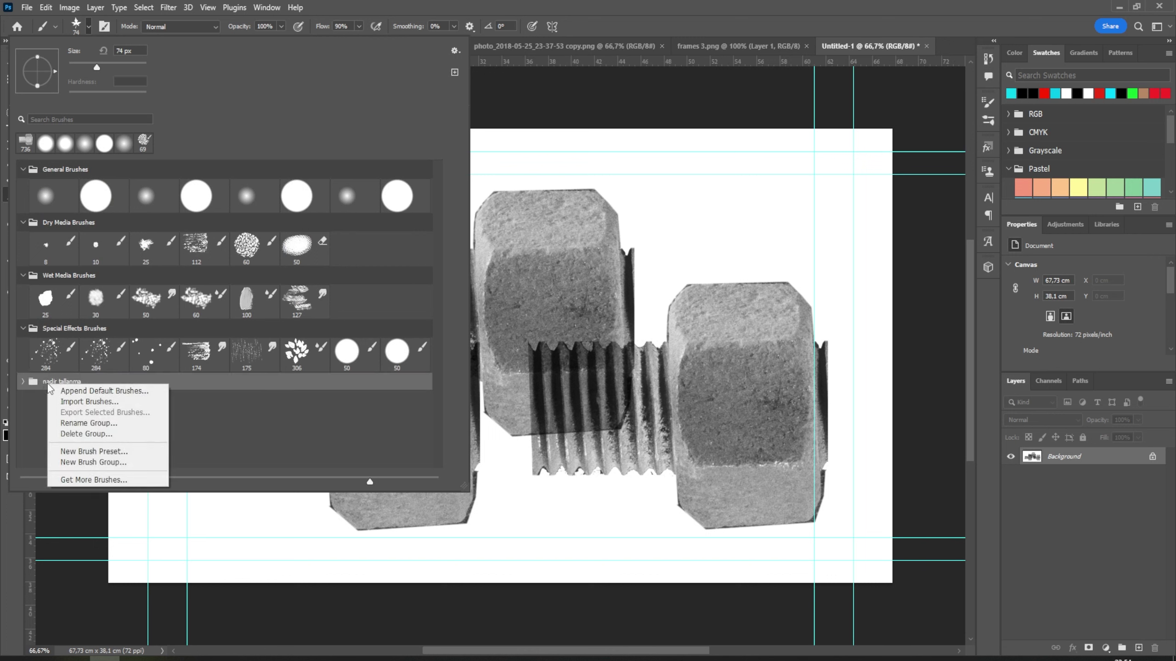
left_click(76, 424)
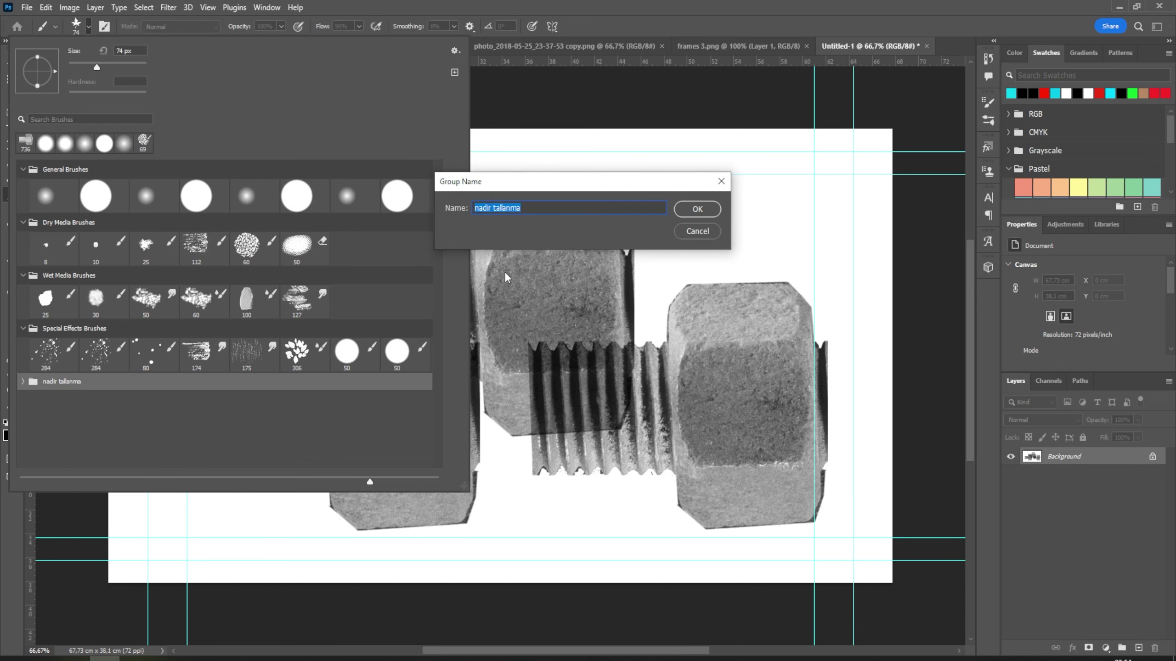
key("BackSpace")
type("luc")
type("d")
left_click(697, 209)
Step: Expand the renamed group to review its brushes, then switch to the frames 3.png document
left_click(21, 382)
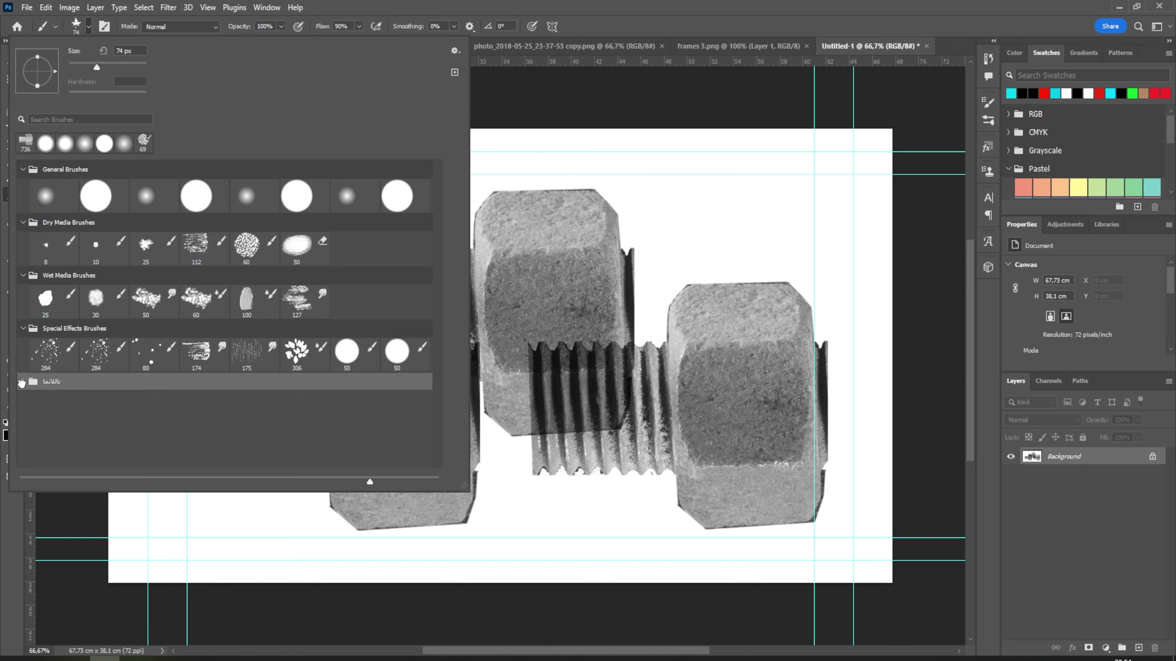
left_click(22, 381)
left_click_drag(438, 177, 439, 192)
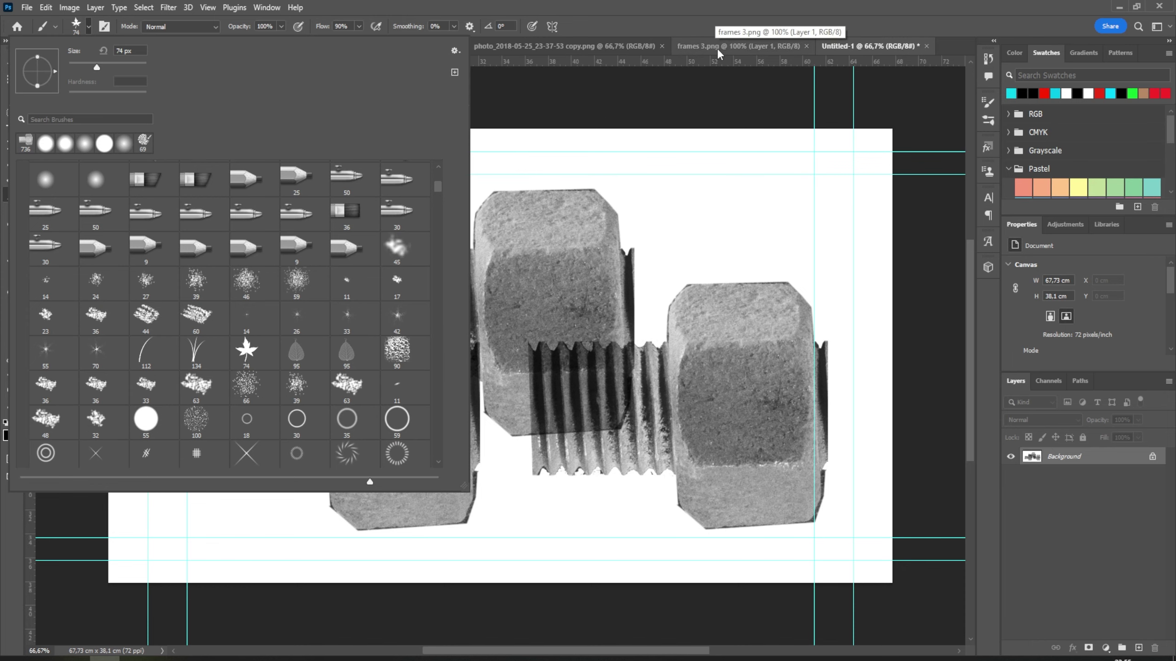
left_click_drag(436, 185, 439, 453)
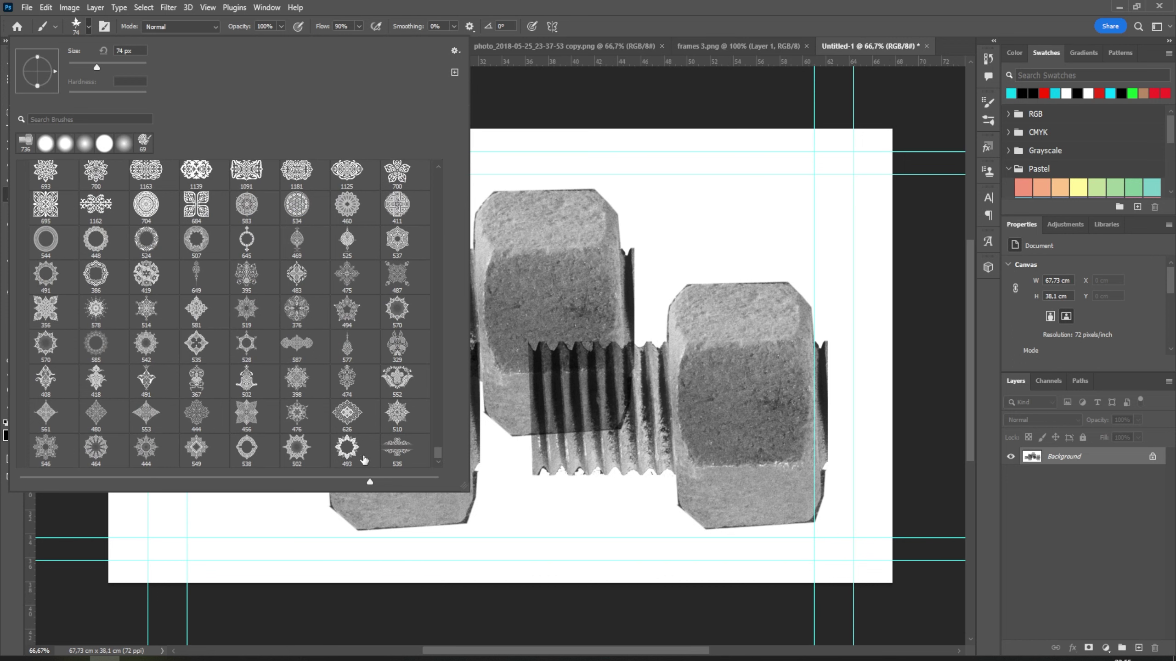
left_click(735, 46)
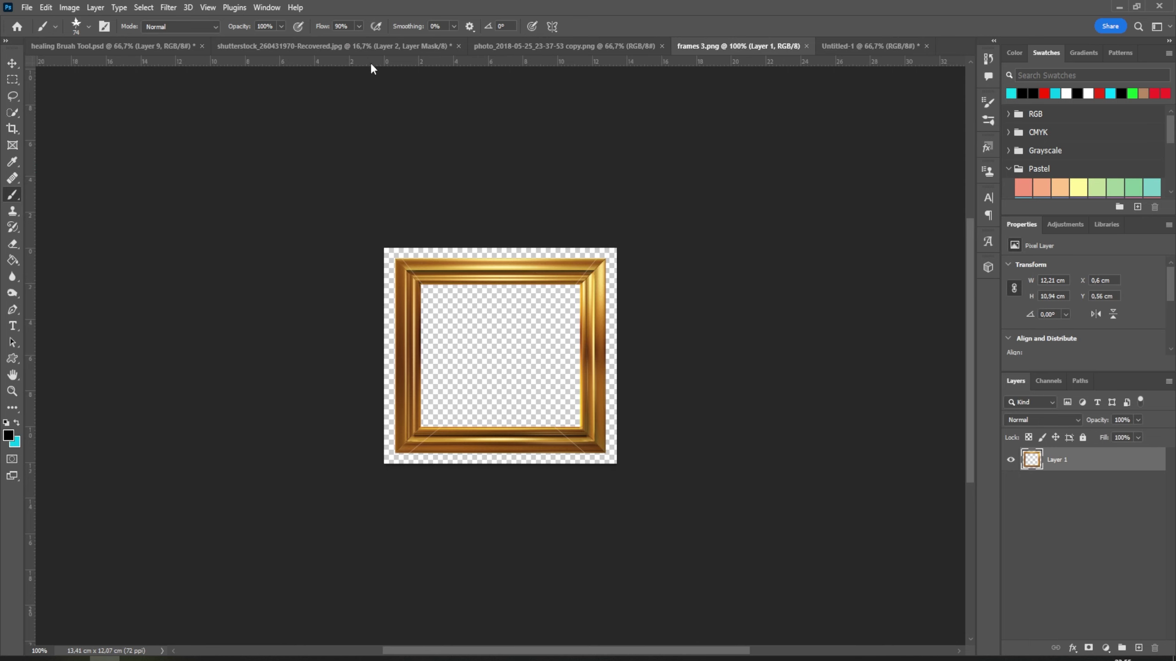
Step: Check the brush presets, then nudge the gold frame layer slightly with the Move tool
left_click(88, 27)
left_click_drag(436, 191, 439, 471)
left_click(704, 5)
key("v")
mouse_move(497, 271)
left_mouse_down()
mouse_move(439, 269)
mouse_move(493, 267)
left_mouse_up()
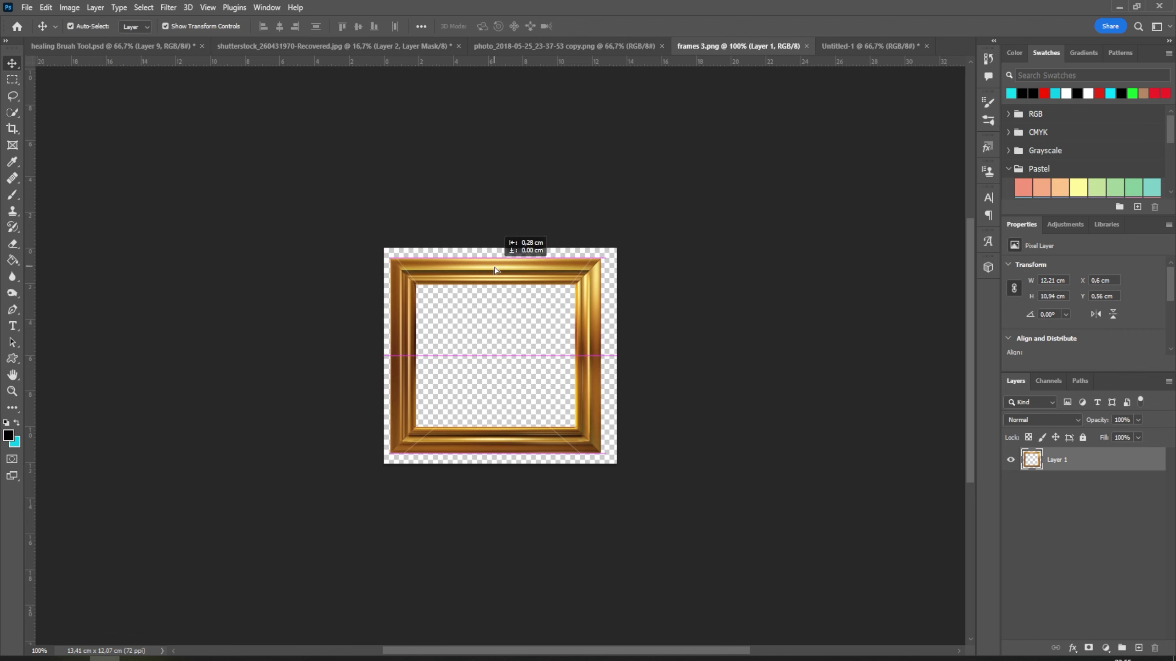
Step: Define the gold frame as a new 346 px brush preset under a new name
left_click(49, 13)
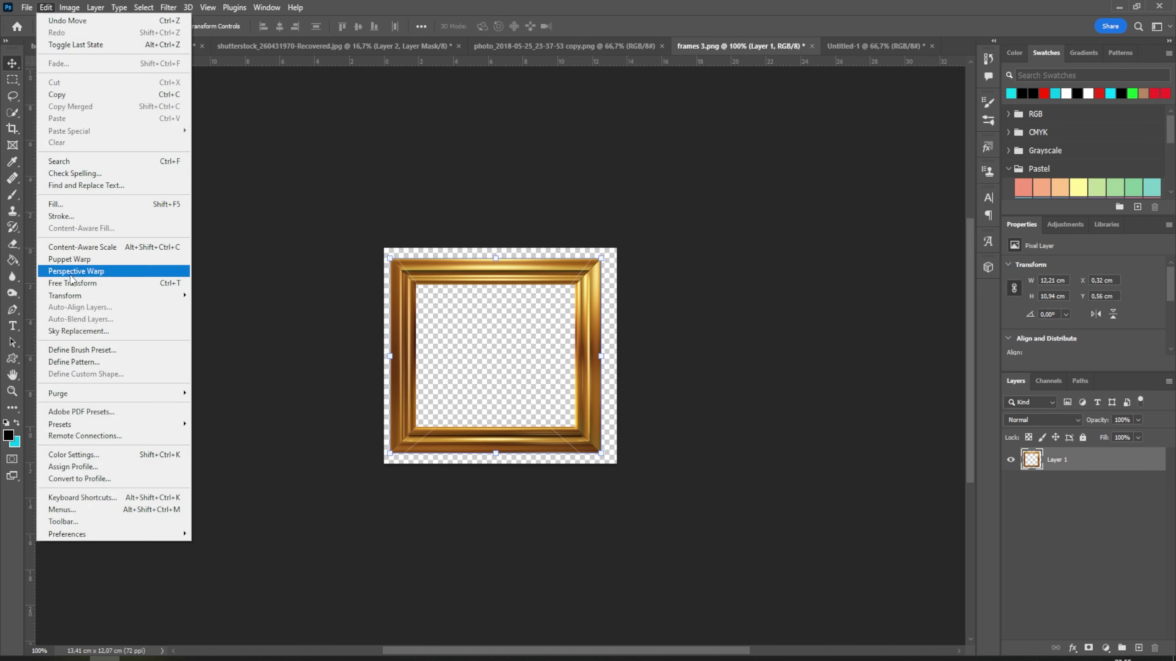
left_click(96, 354)
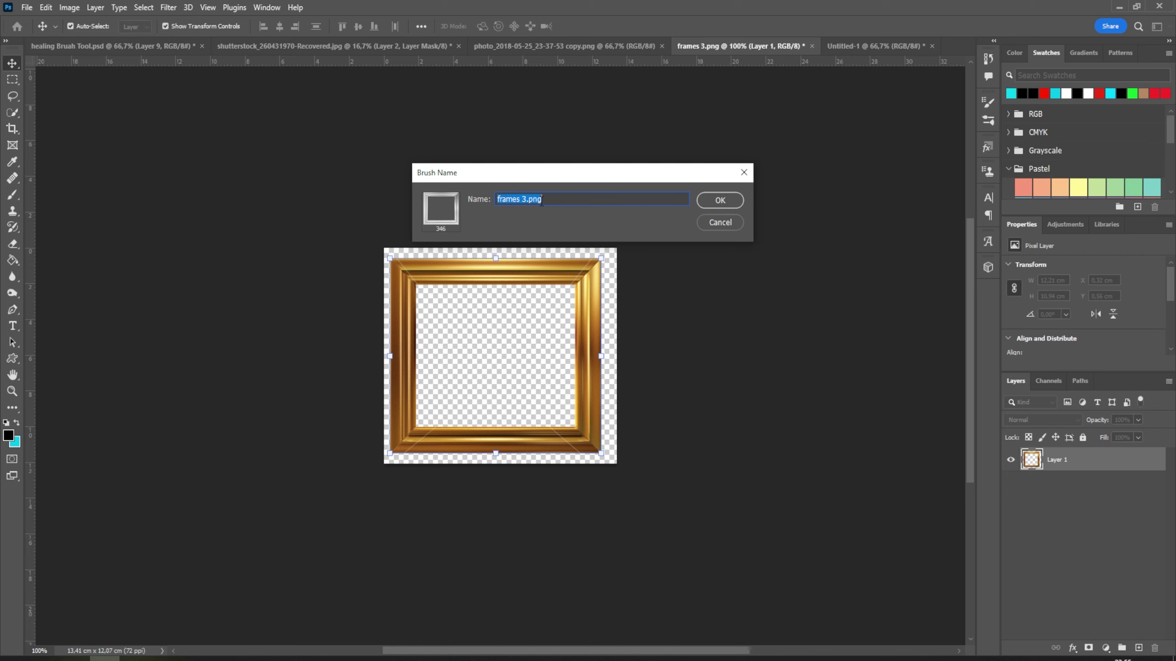
key("BackSpace")
left_click(720, 200)
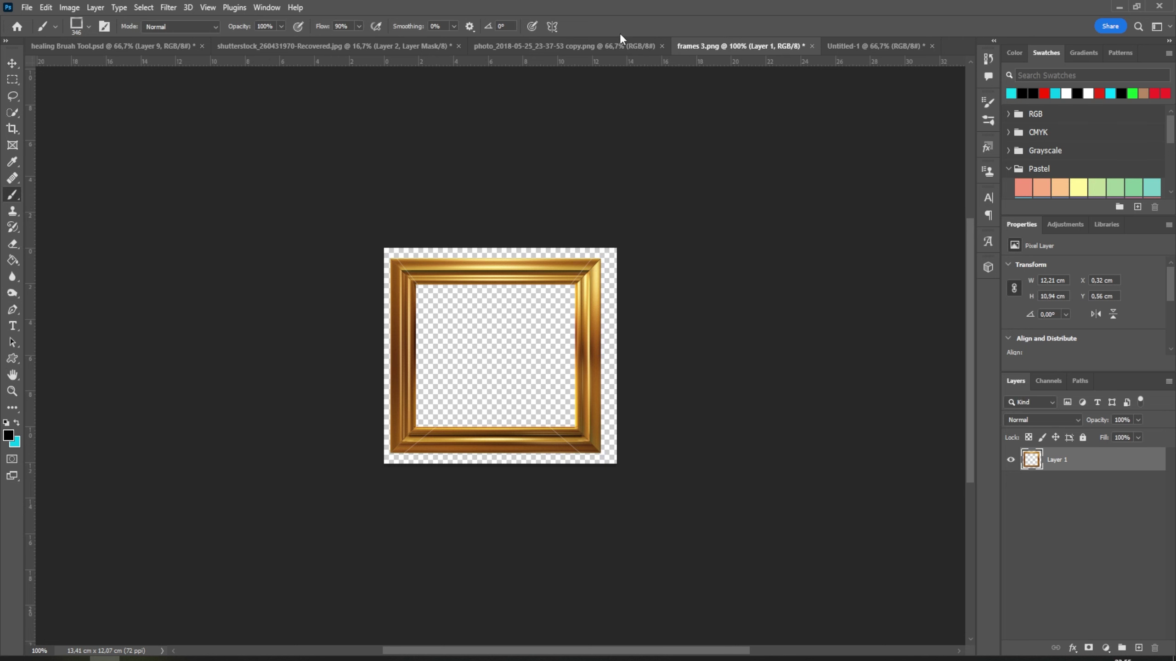
Step: Make the new 346 px frame brush active after briefly trying the 535 px ornamental brush
left_click(89, 26)
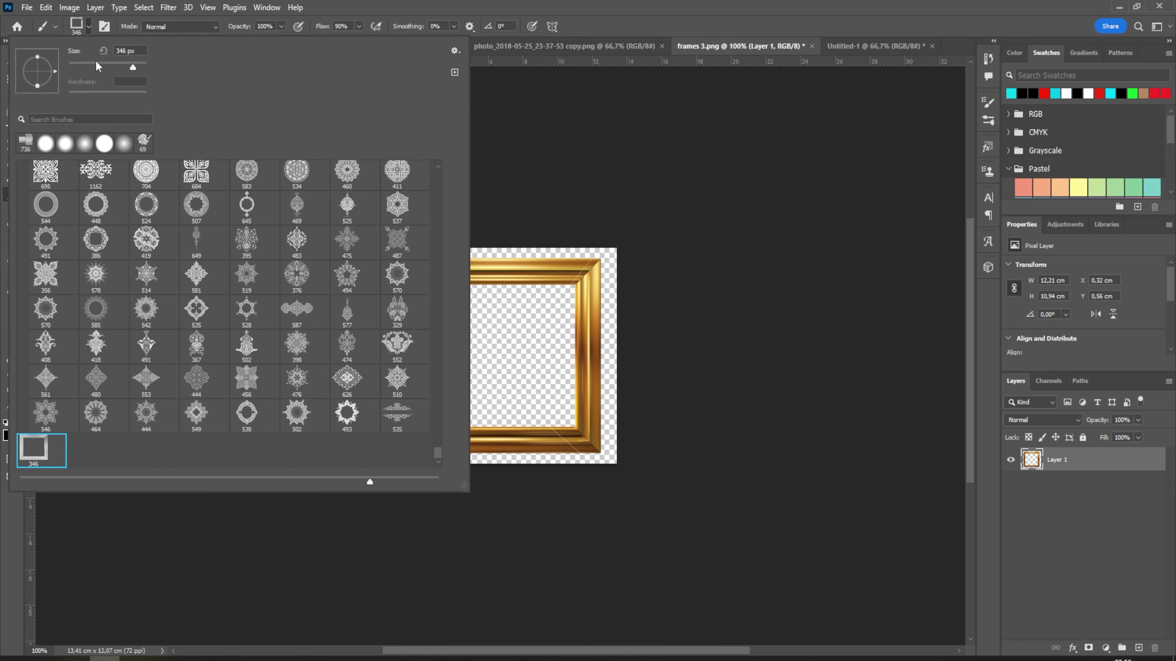
left_click(396, 418)
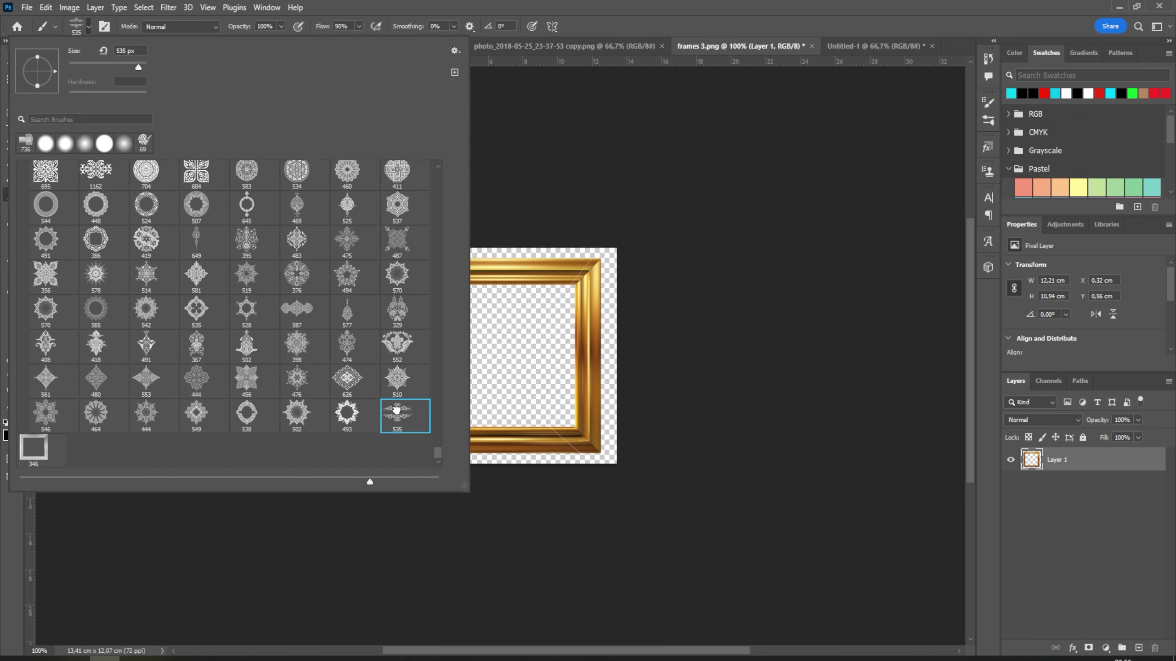
left_click(34, 448)
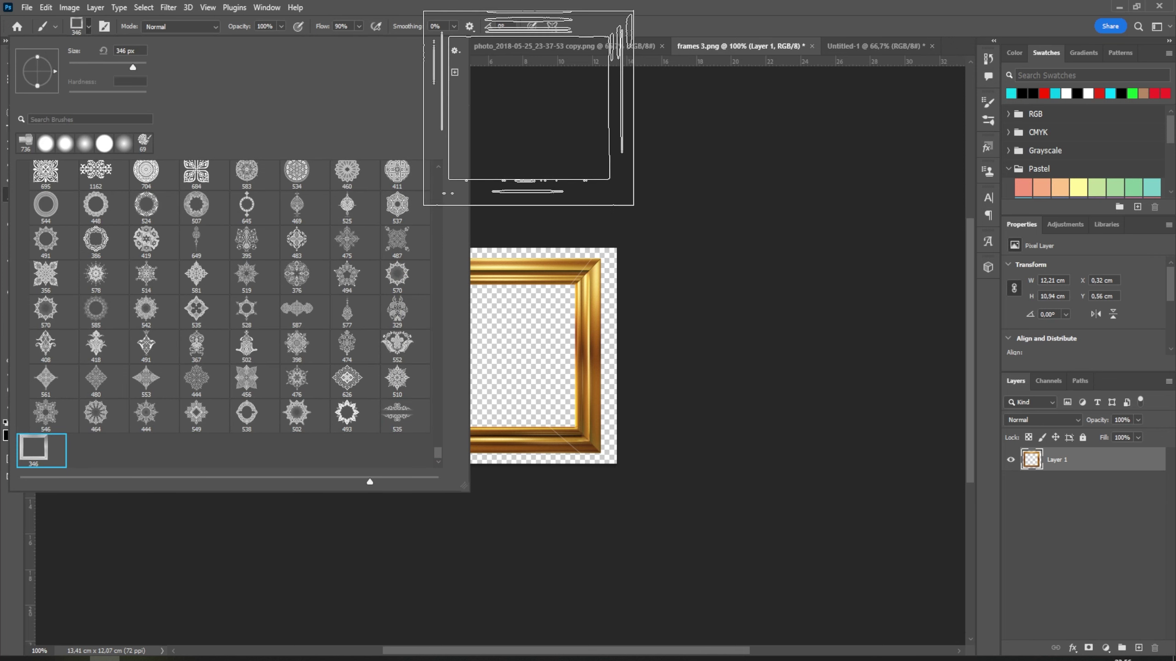
Step: Return to Untitled-1 and undo the stamped bolt images
left_click(594, 46)
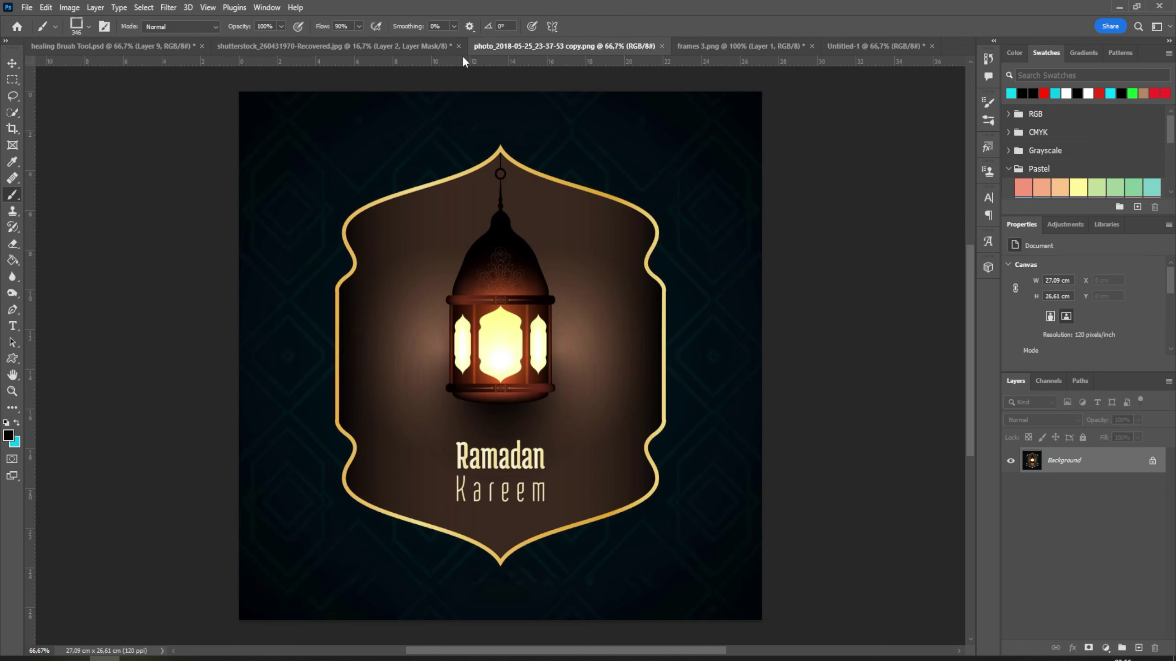
left_click(395, 46)
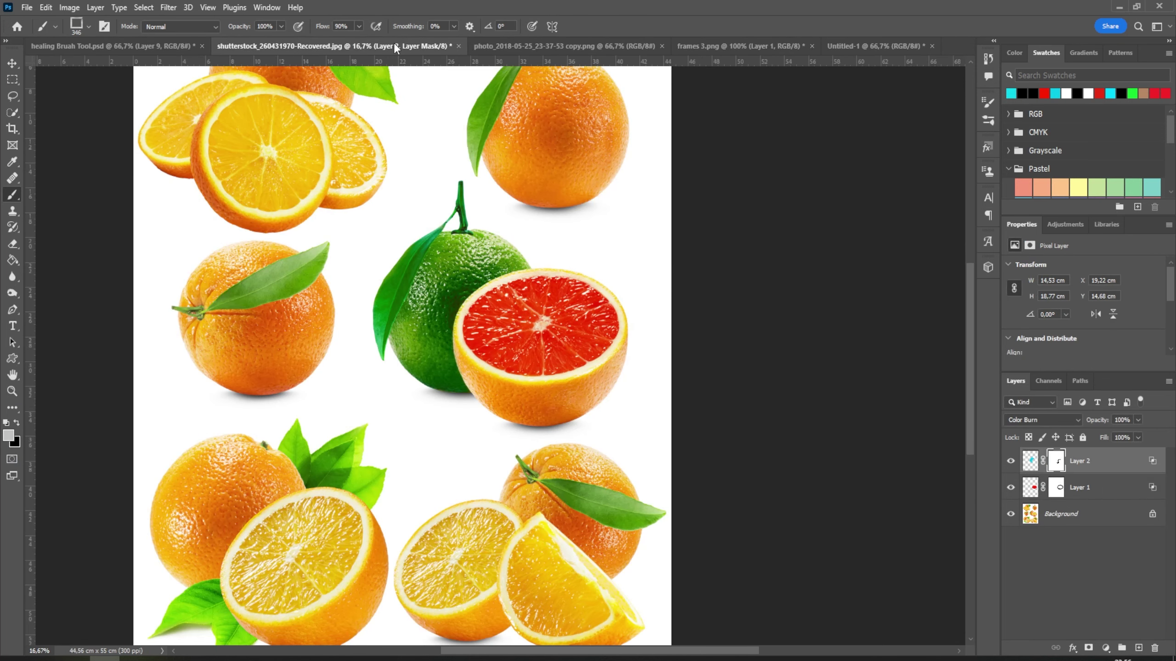
left_click(851, 46)
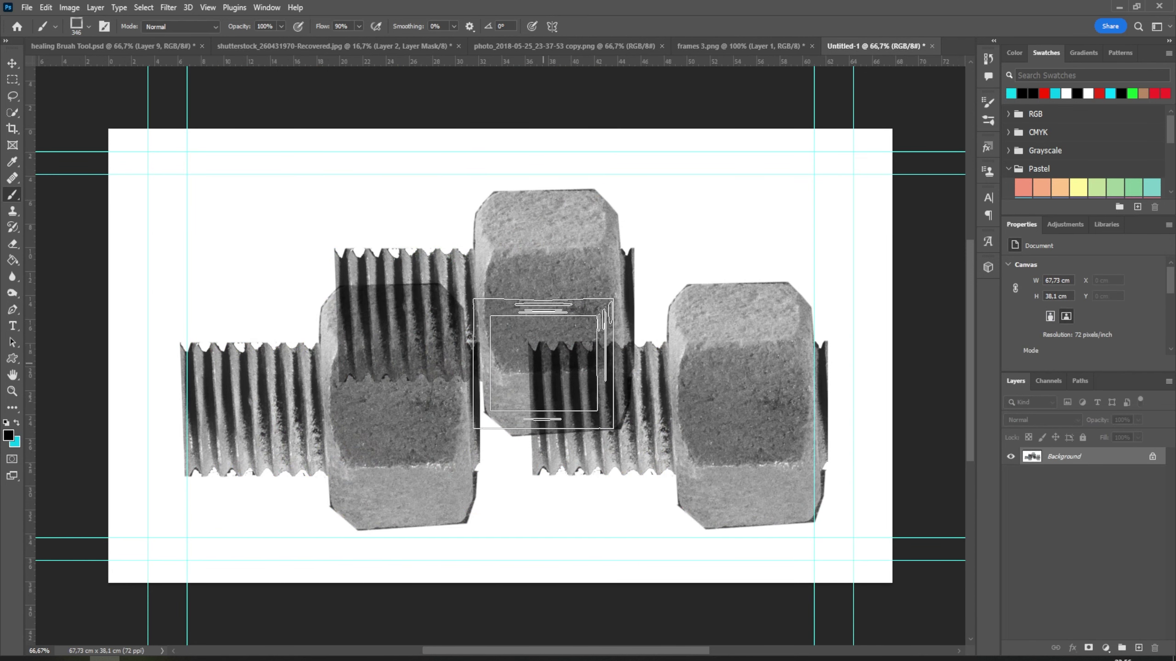
key("ctrl+z")
key("ctrl+z")
key("ctrl+z")
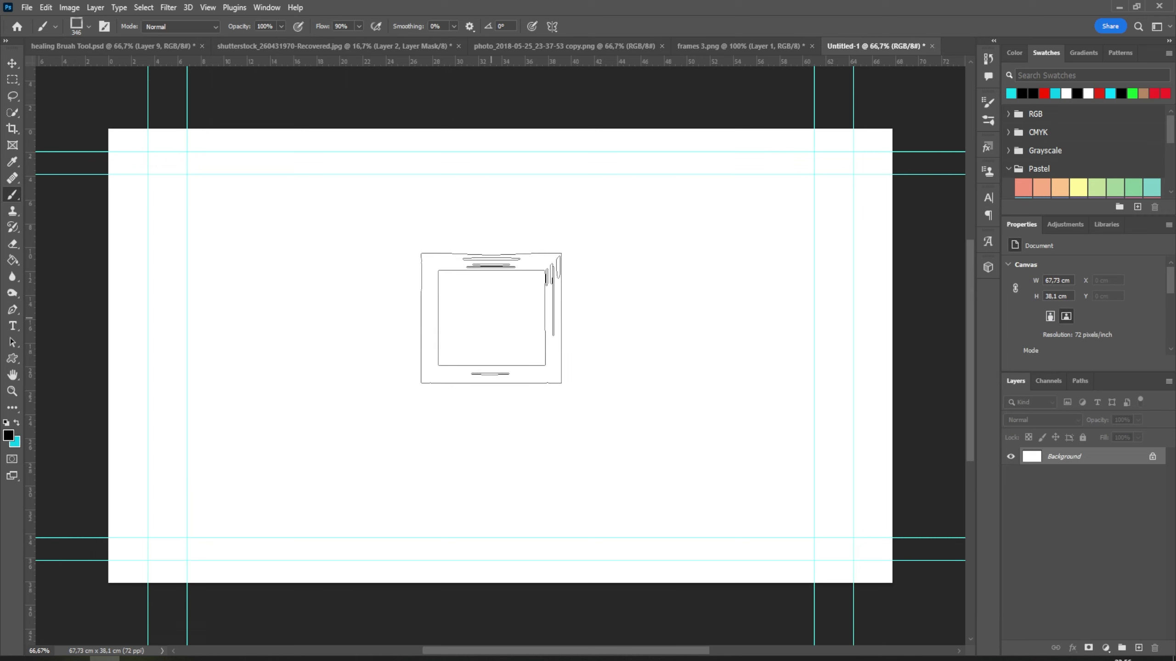
Step: Stamp two grey frames near the centre, then set the foreground colour to blue
left_click(491, 318)
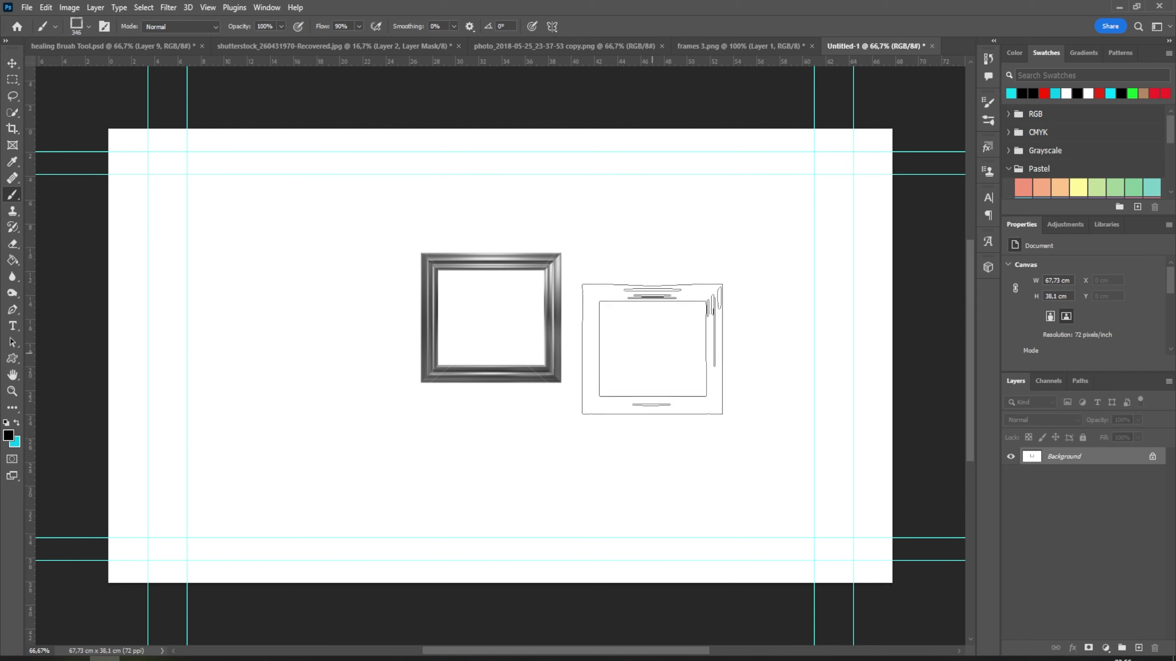
left_click(653, 321)
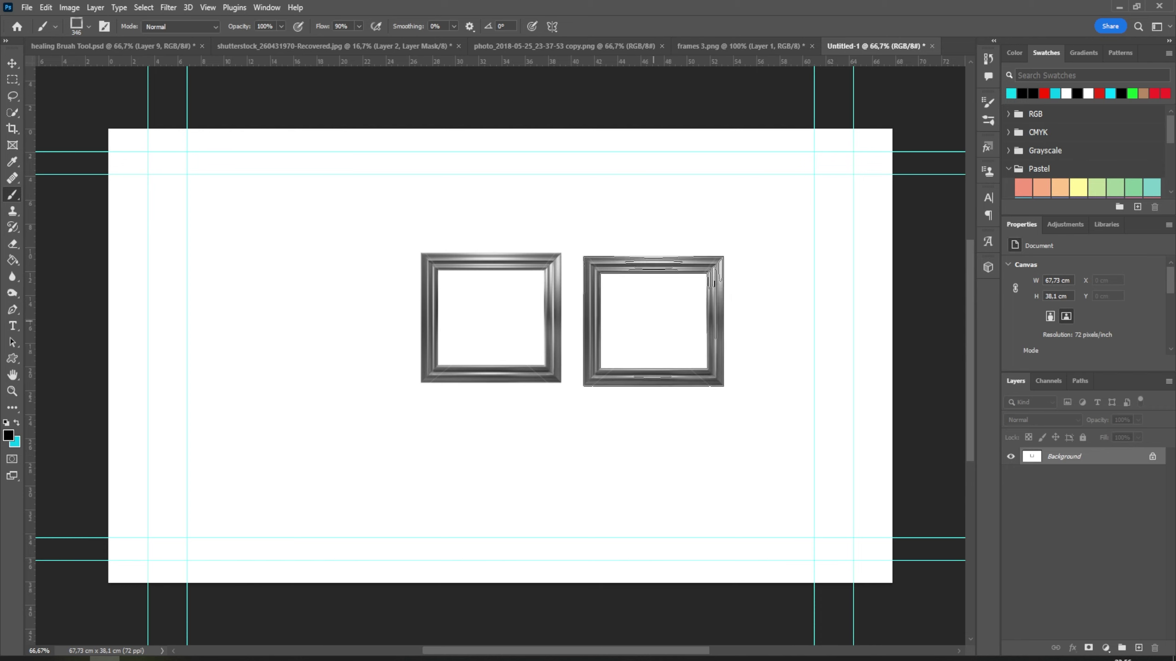
left_click(9, 435)
left_click_drag(353, 504, 358, 439)
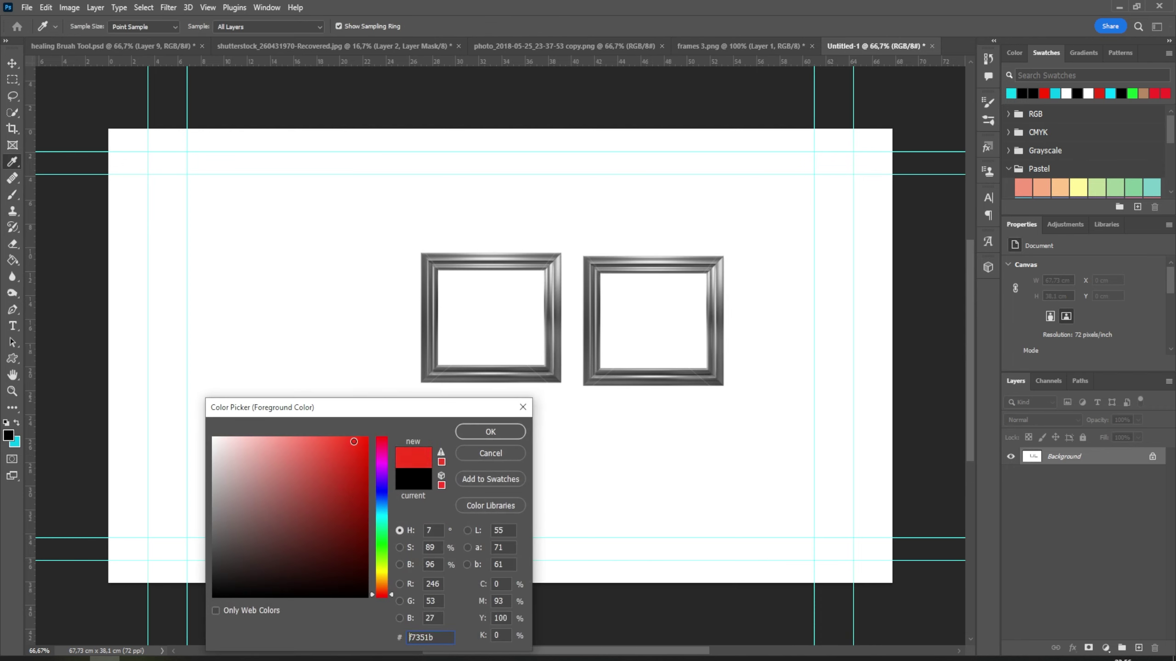
left_click_drag(381, 494, 385, 506)
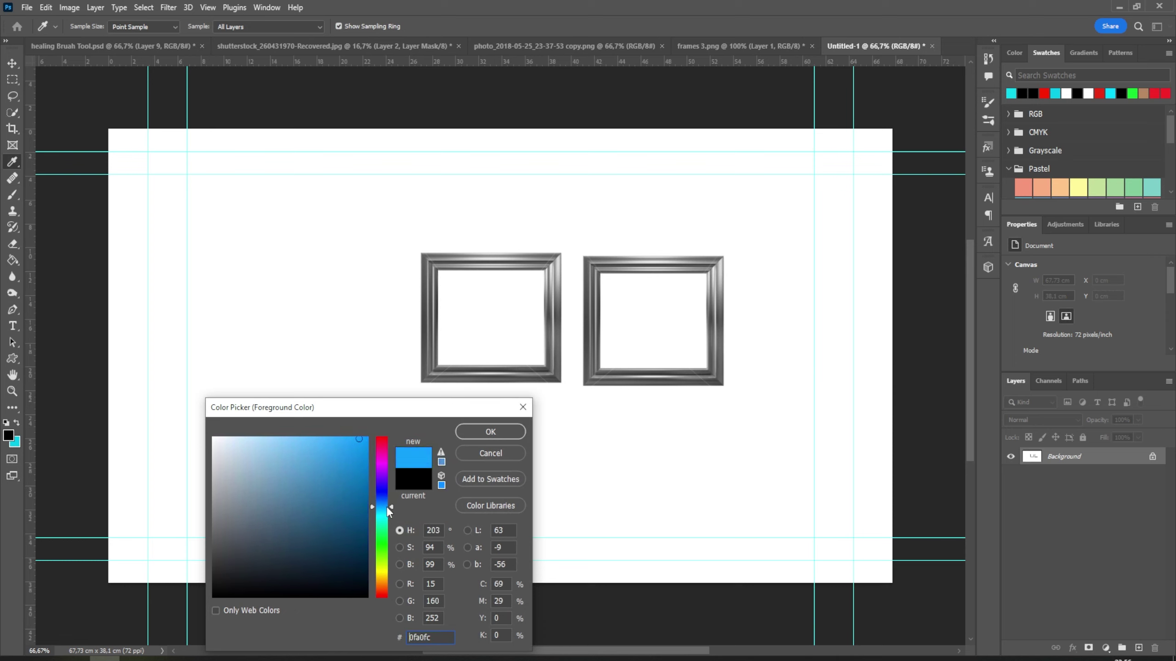
left_click(488, 431)
Step: Stamp two blue frames, one at the left and one lower down
key("b")
left_click(252, 332)
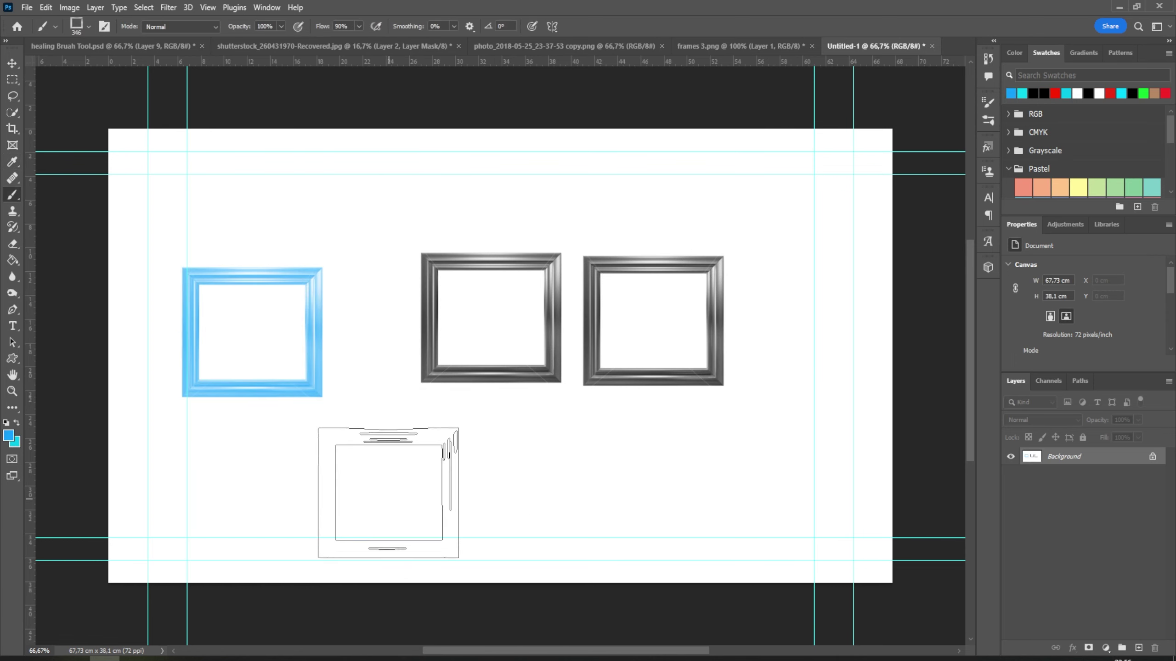
left_click(397, 474)
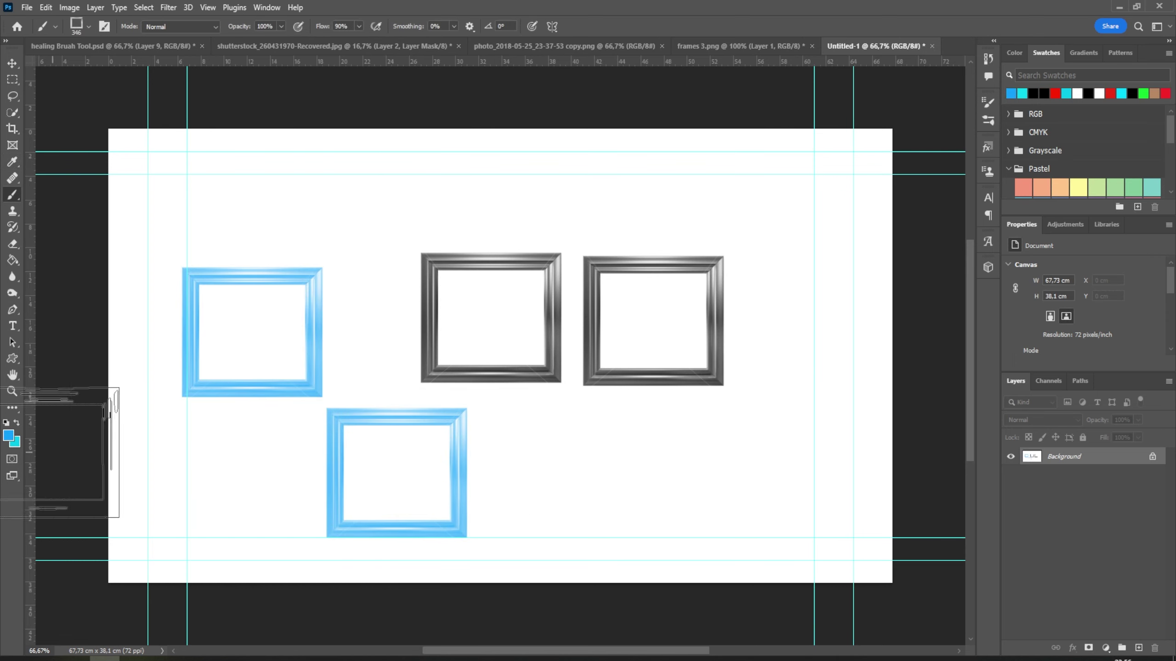
left_click(89, 26)
Step: Select the 626 ornament brush and undo the stamped frames
left_click(349, 379)
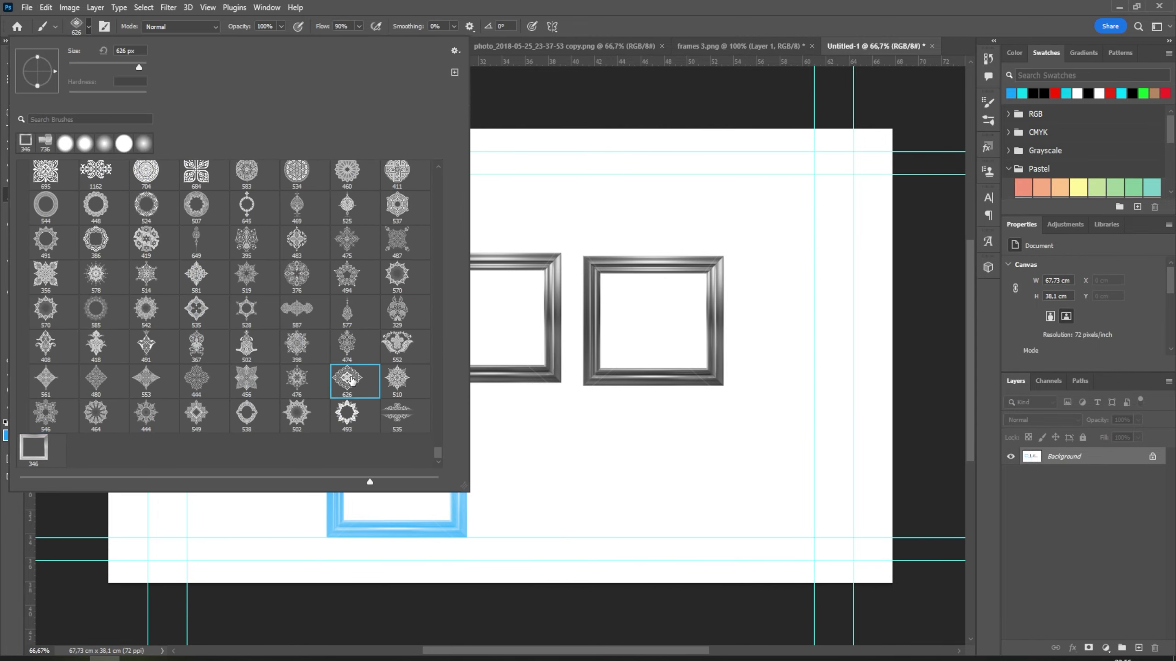
left_click(609, 22)
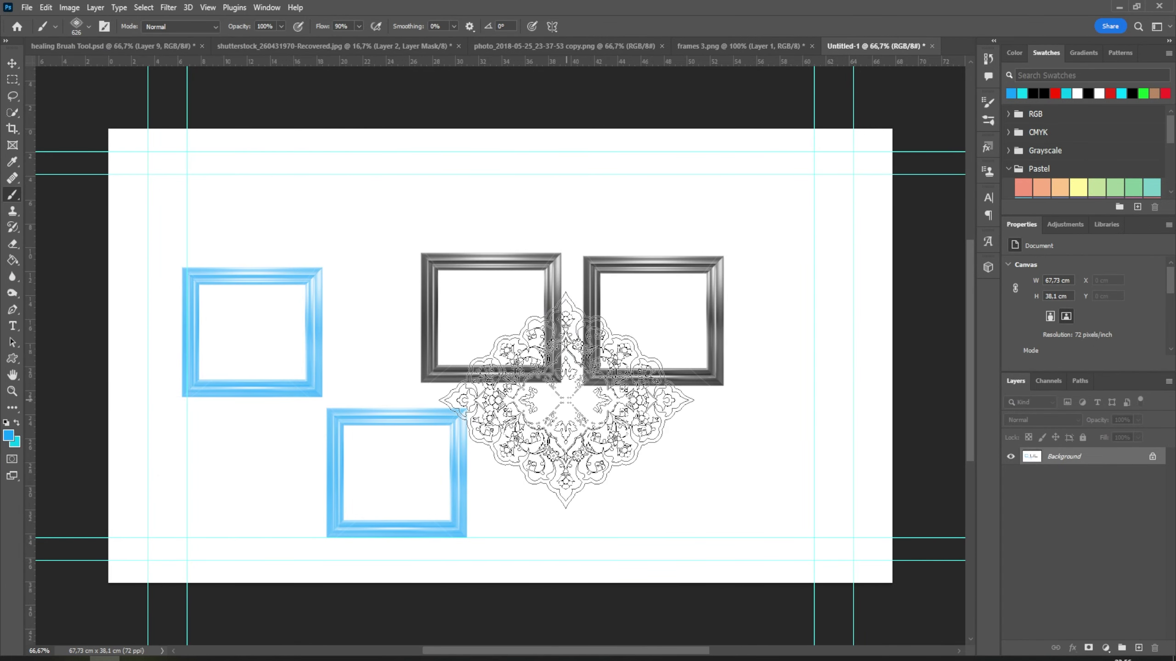
key("ctrl+z")
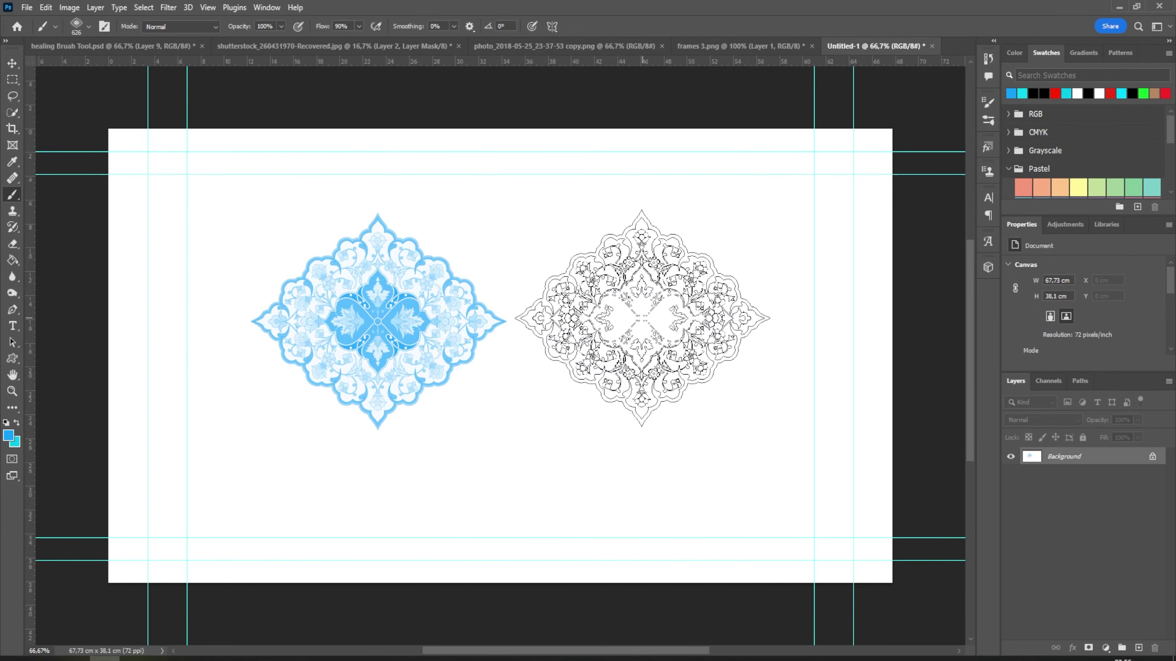
Step: Stamp seven blue ornaments around the canvas, then undo the most recent ones
left_click(640, 321)
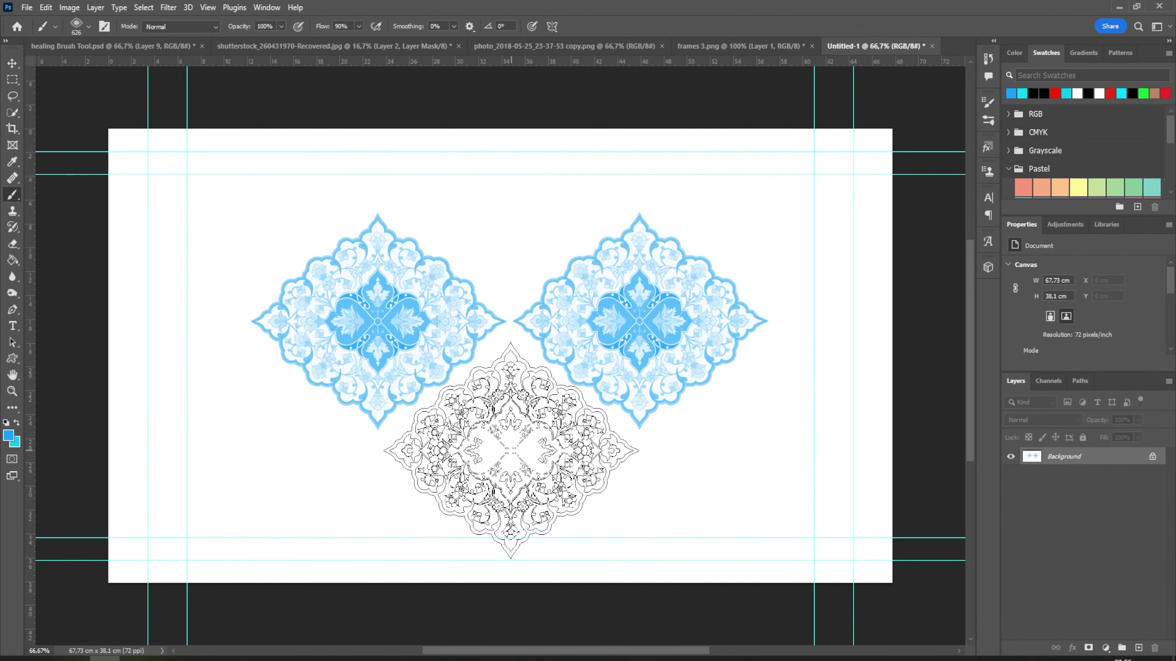
left_click(510, 449)
left_click(245, 449)
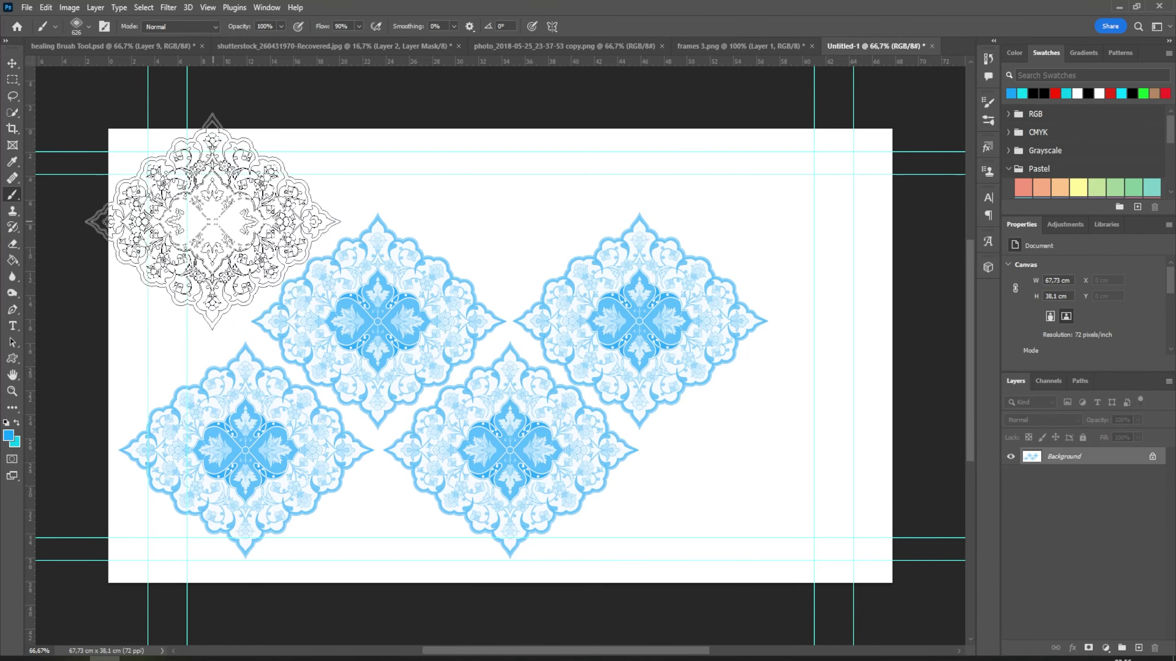
left_click(228, 201)
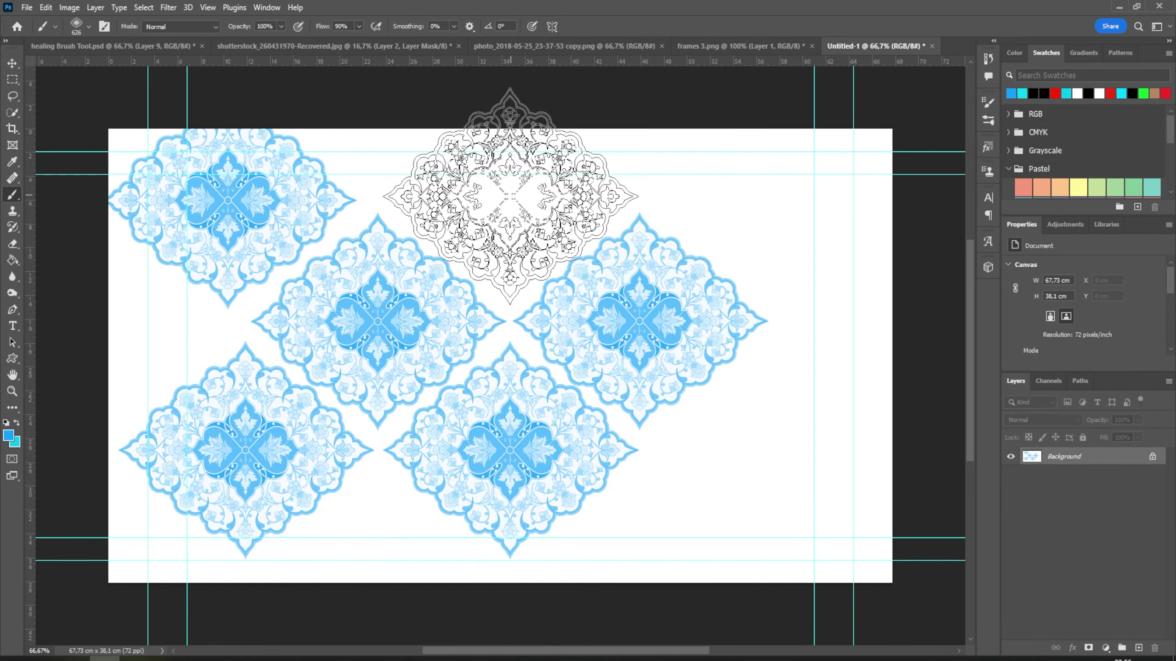
left_click(511, 191)
left_click(776, 191)
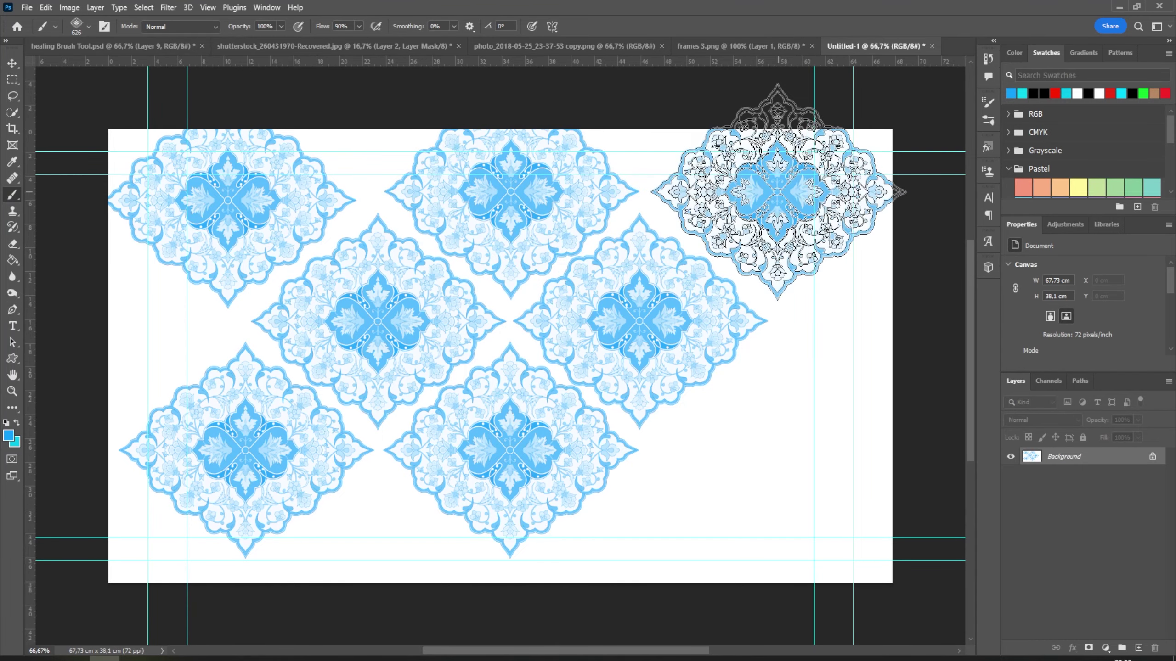
left_click(784, 451)
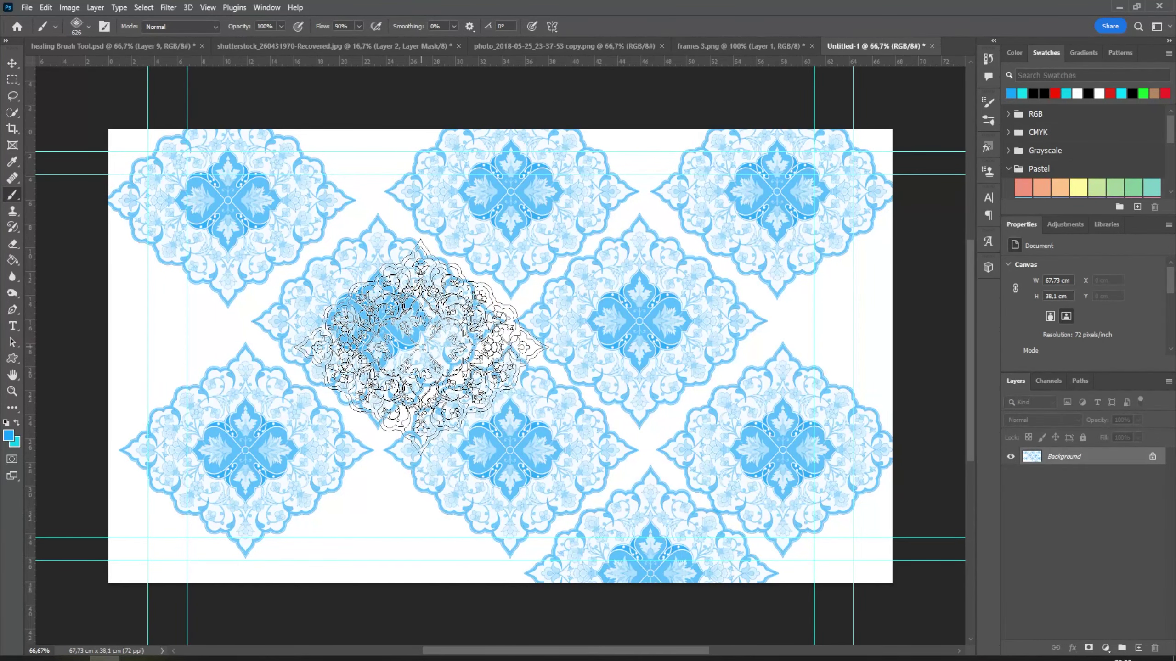
key("ctrl+z")
key("ctrl+z")
key("ctrl+z")
key("ctrl+z")
key("ctrl+z")
key("ctrl+z")
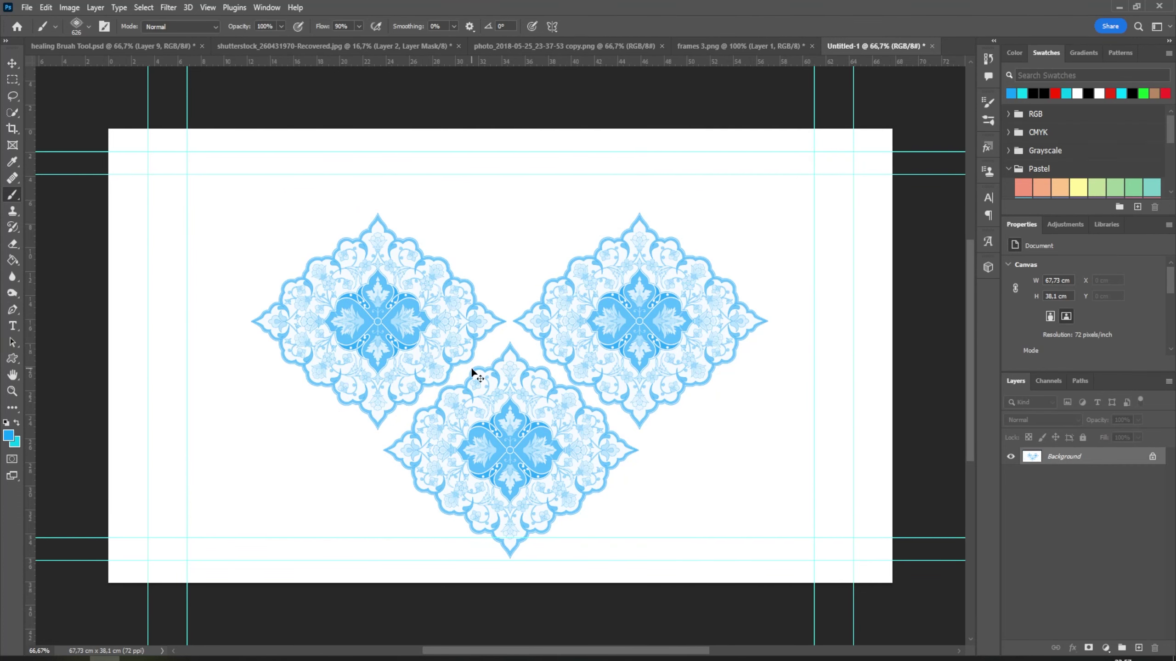
key("ctrl+z")
key("ctrl+z")
key("ctrl+z")
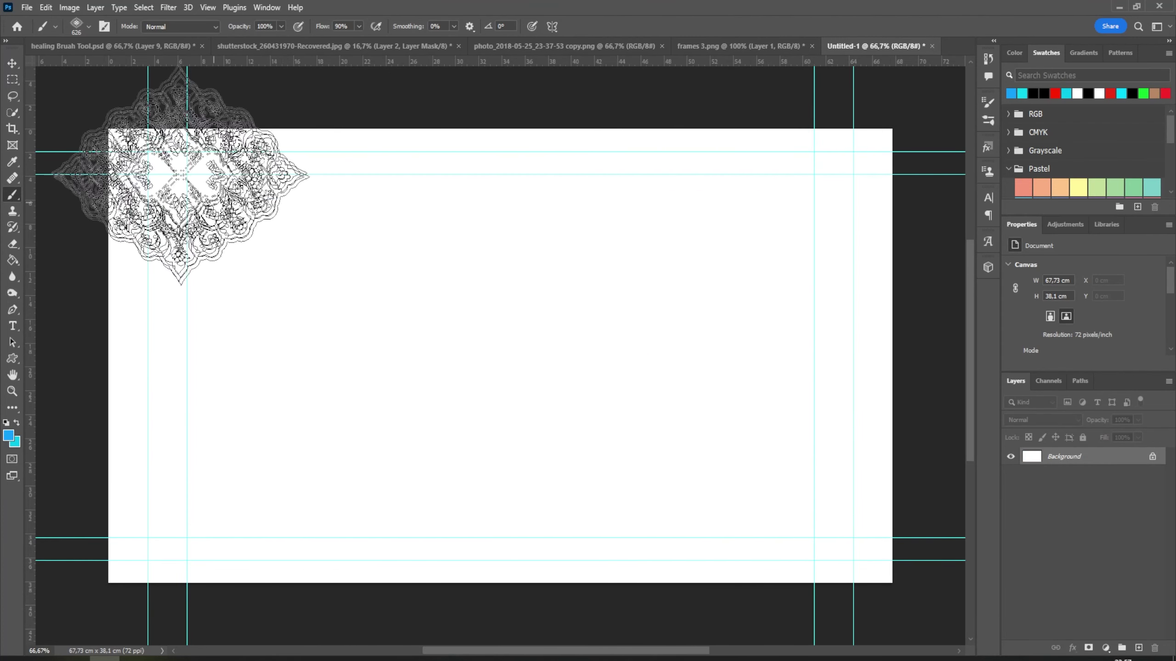
Step: Select the 134 grass blade brush from the brush presets
left_click(90, 26)
scroll(423, 199, "up", 15)
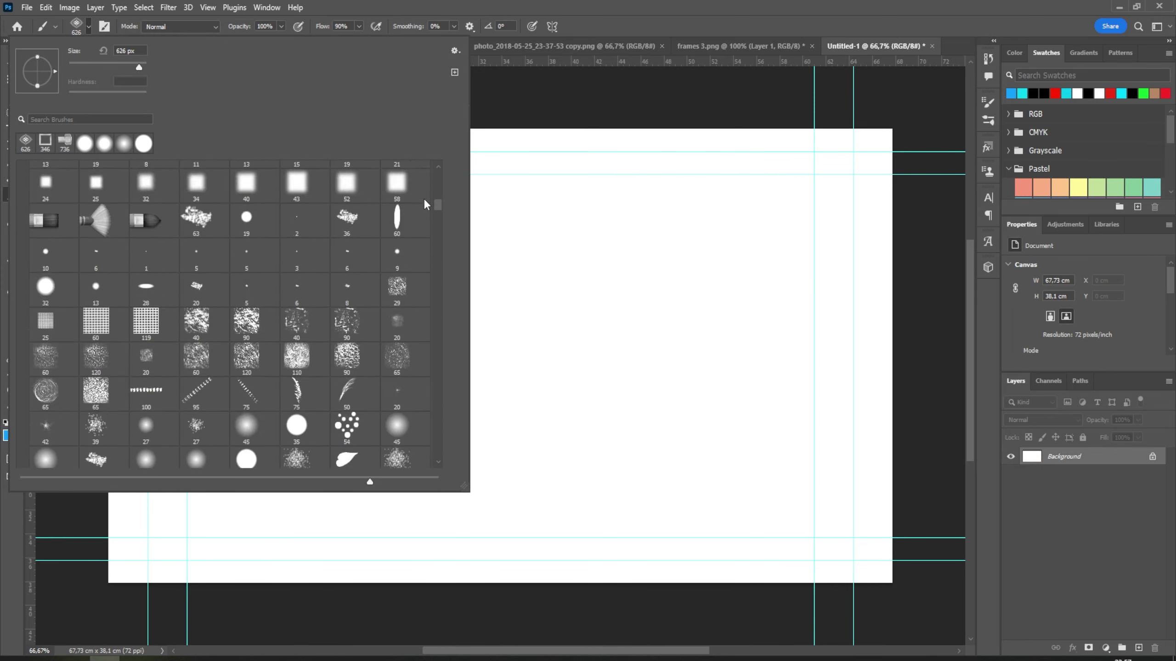
mouse_move(437, 174)
left_mouse_down()
mouse_move(437, 255)
mouse_move(439, 194)
left_mouse_up()
left_click(192, 308)
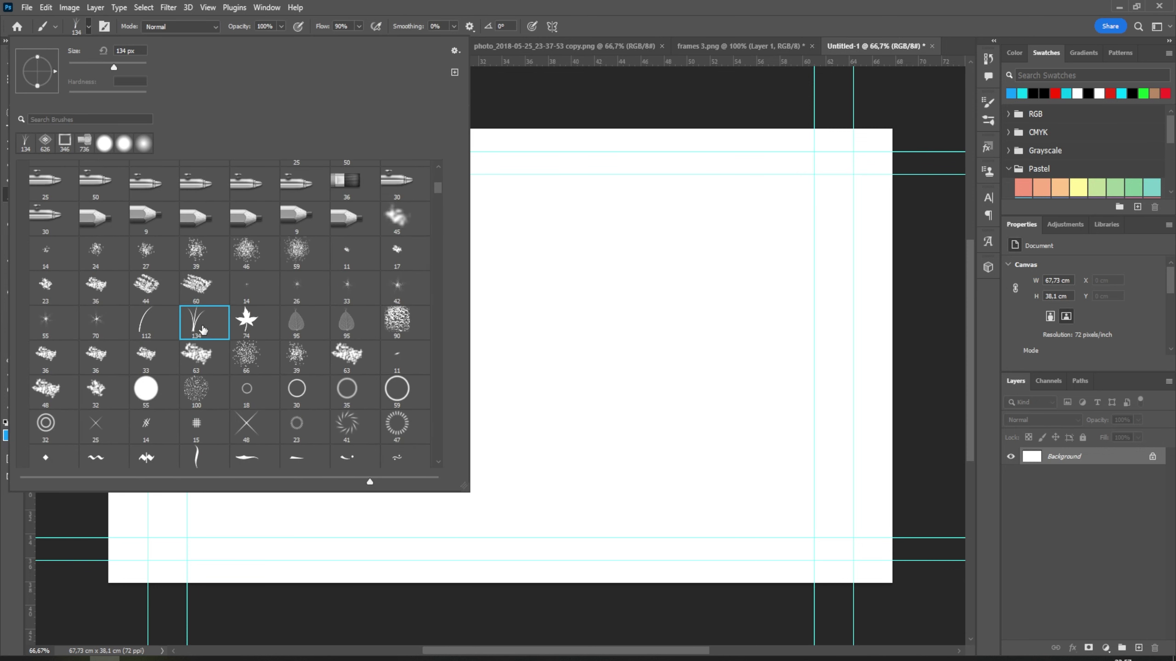
left_click(459, 436)
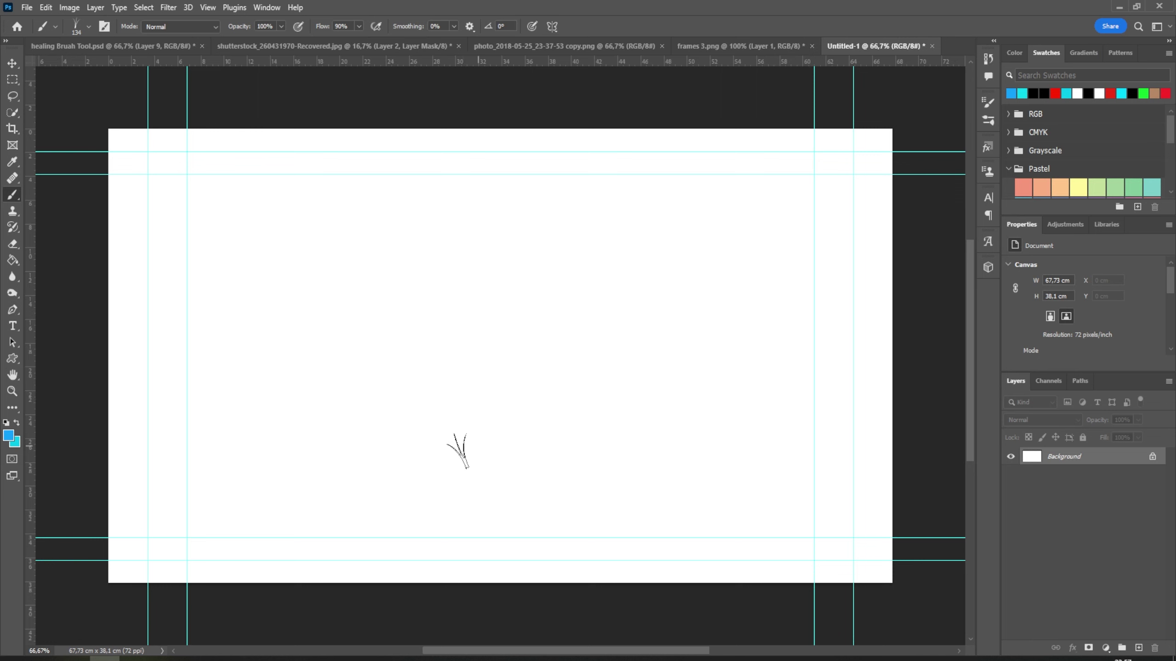
Step: Set the foreground to green, enlarge the brush to 300 px, and paint grass along the bottom on a new layer
left_click(9, 436)
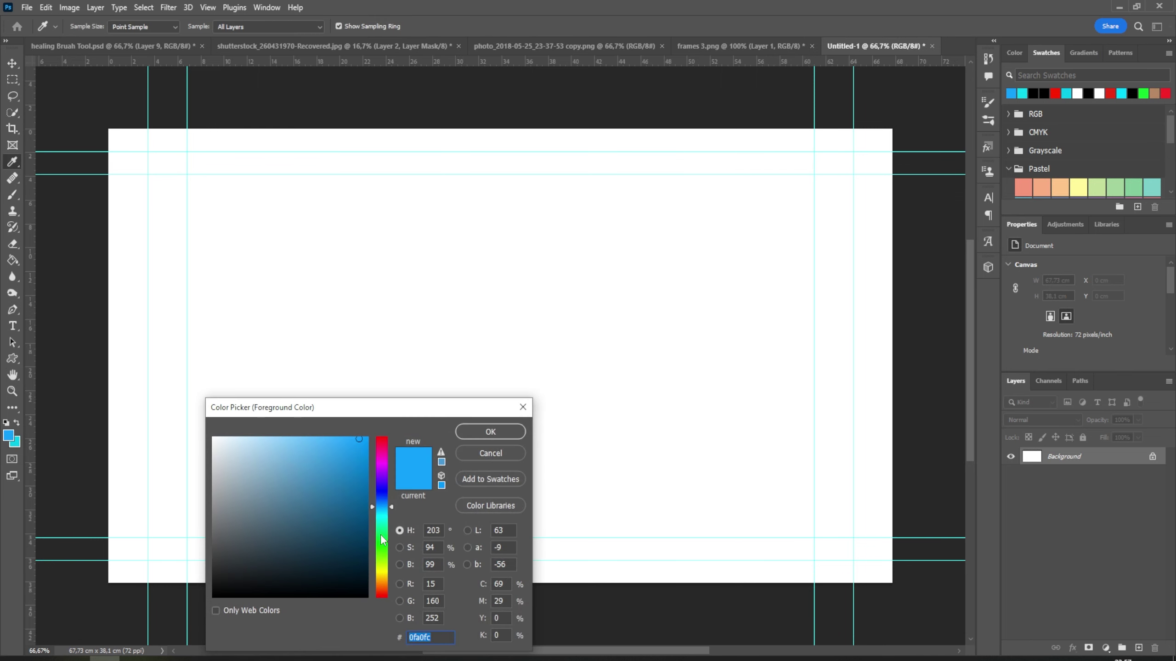
left_click(385, 552)
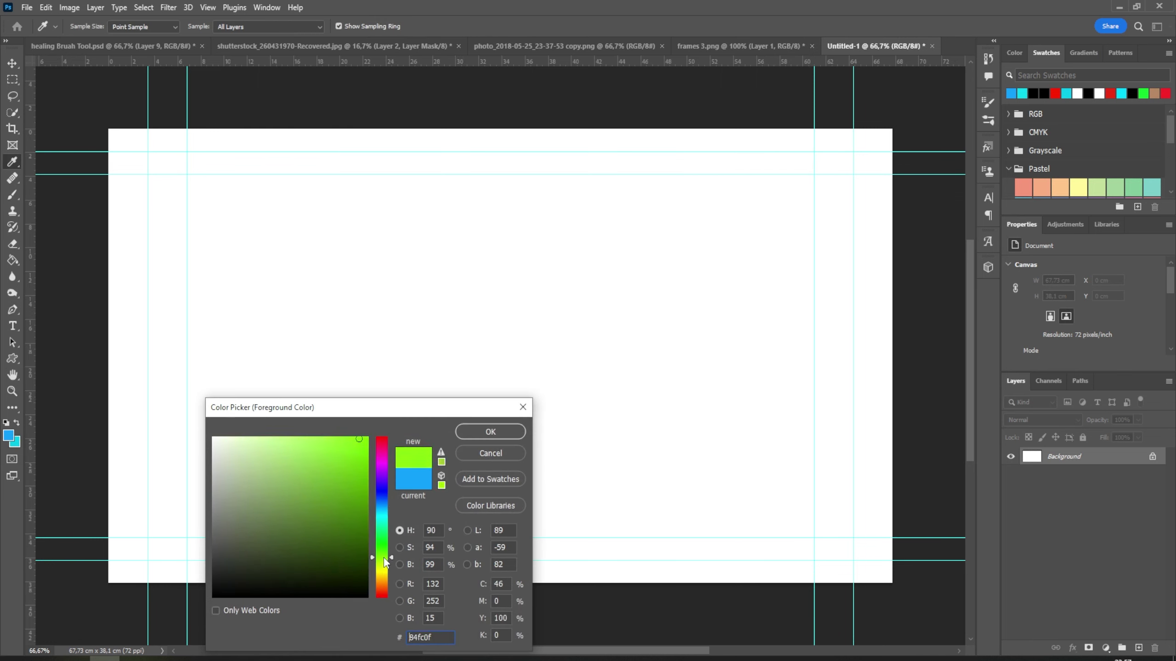
left_click(491, 433)
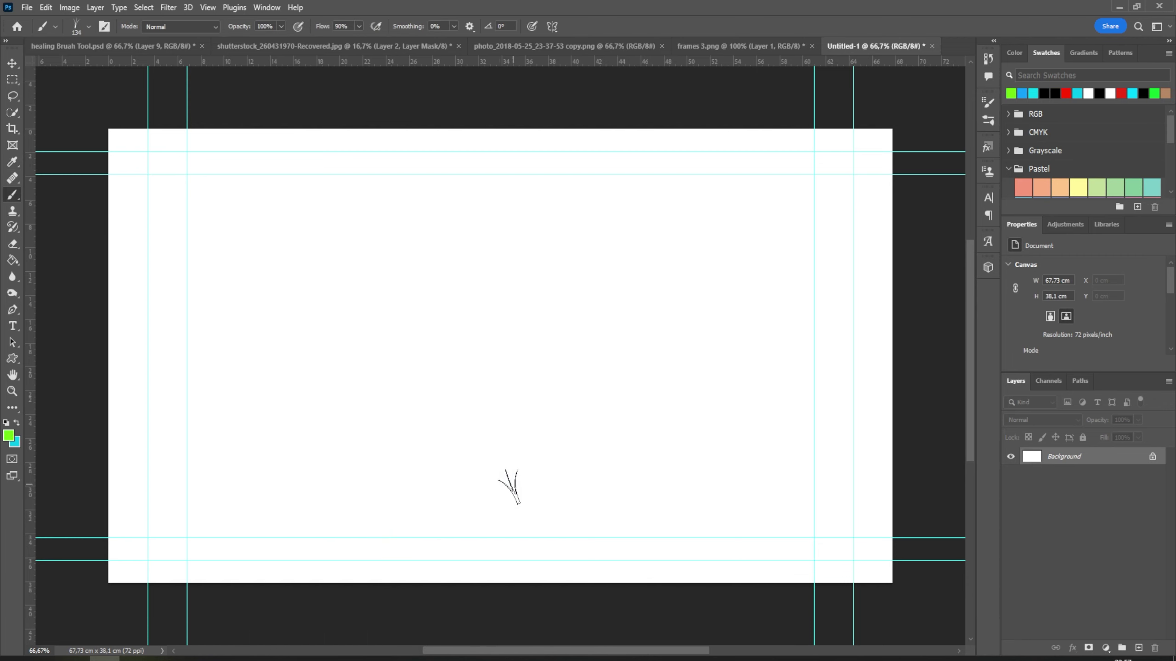
key("bracketright")
key("bracketright")
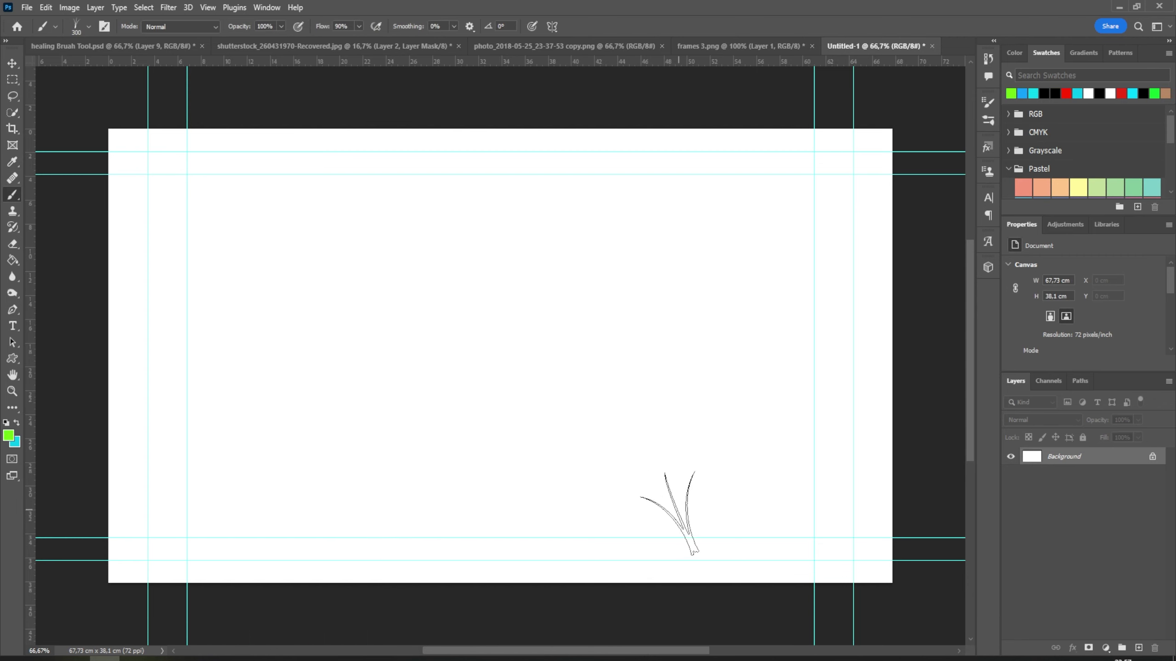
key("bracketright")
key("bracketright")
key("bracketright")
left_click(1138, 648)
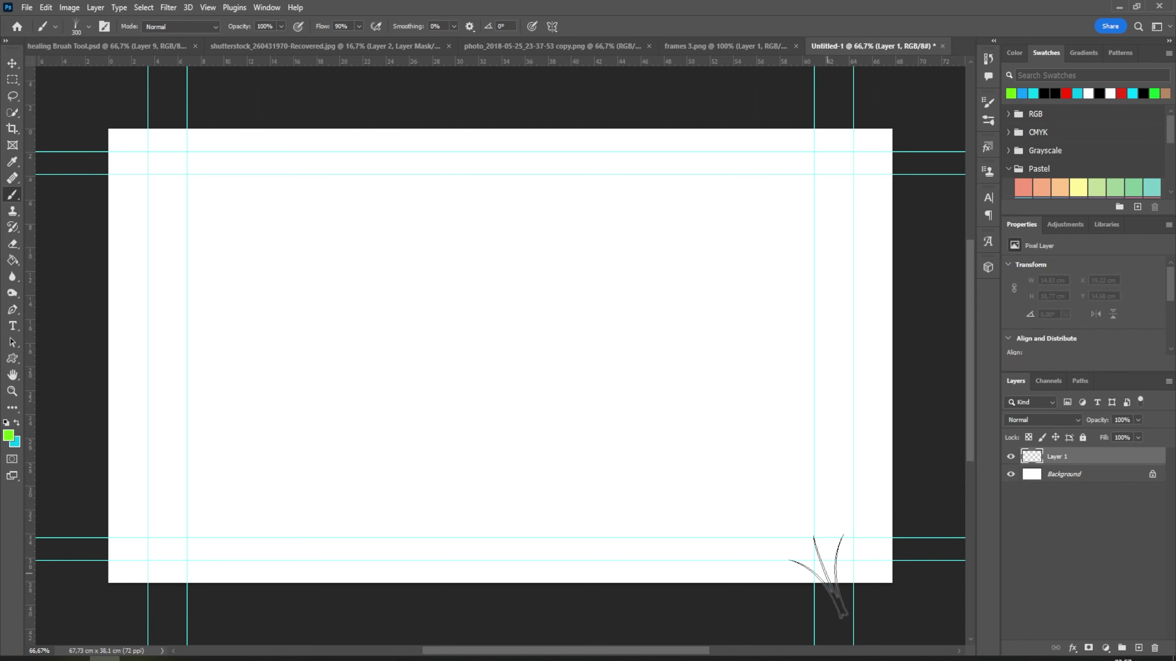
mouse_move(862, 538)
left_mouse_down()
mouse_move(465, 551)
mouse_move(102, 543)
left_mouse_up()
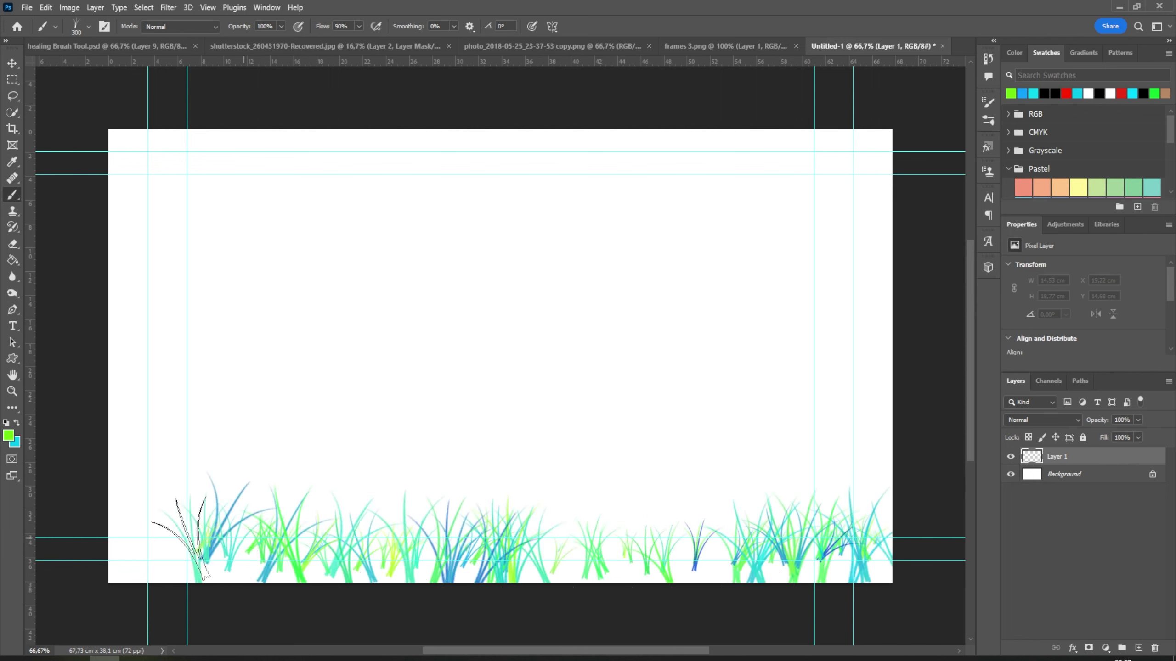
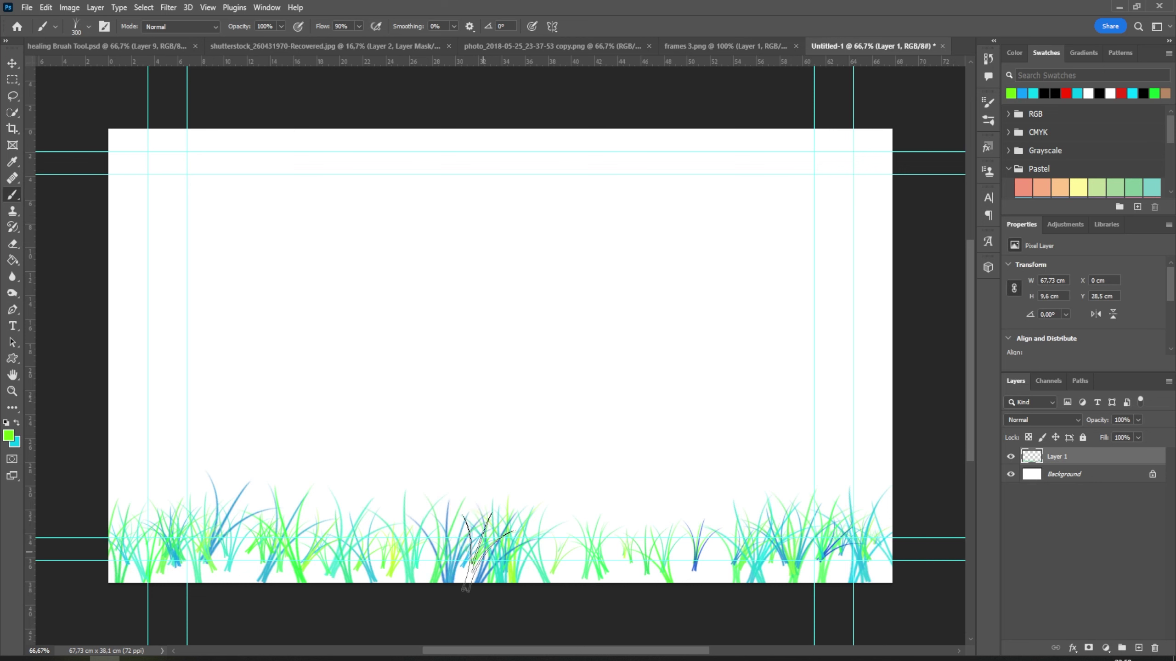
Step: Set the foreground colour to yellow-green and paint a test grass stroke along the bottom
left_click(17, 423)
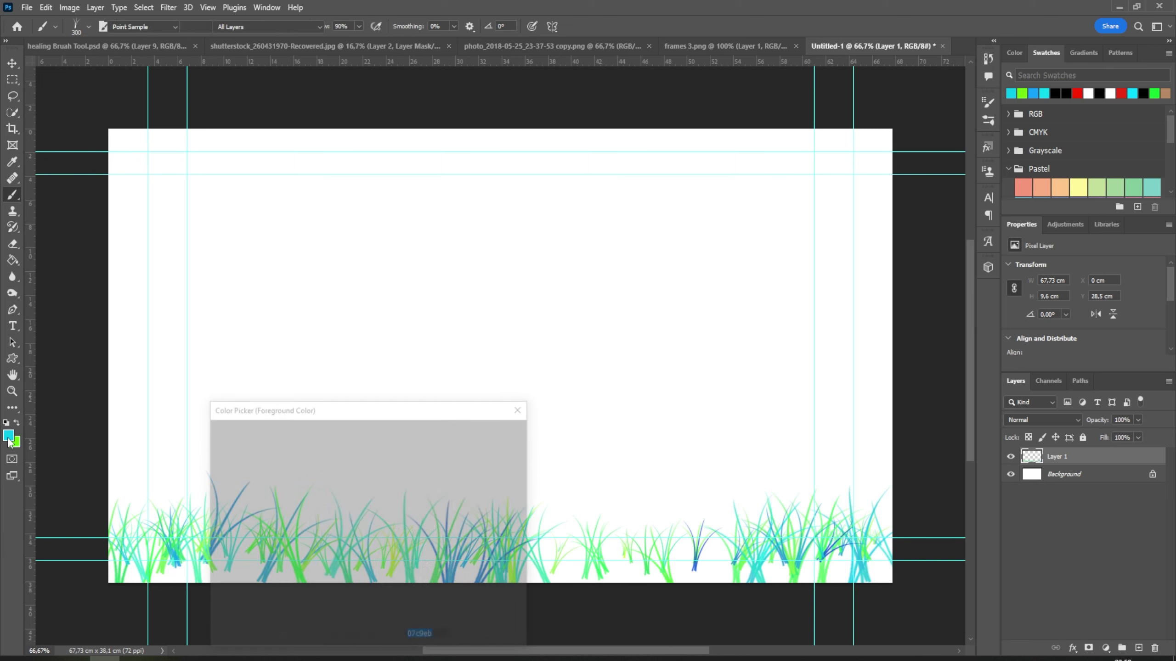
left_click_drag(414, 410, 398, 377)
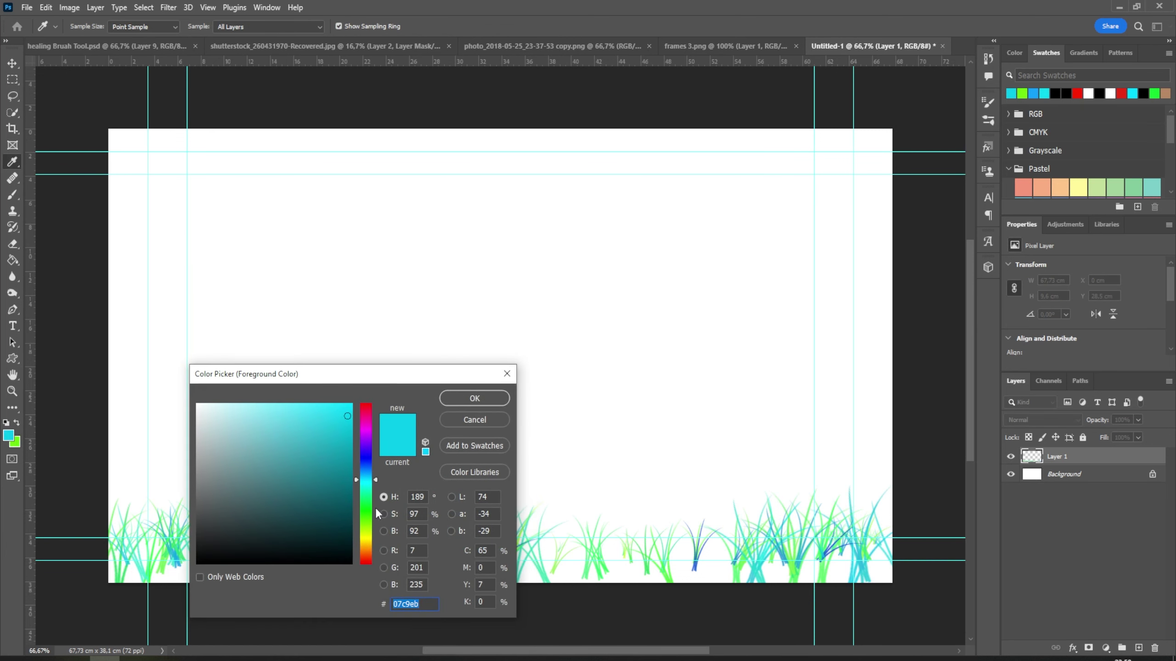
mouse_move(368, 517)
left_mouse_down()
mouse_move(367, 544)
mouse_move(364, 520)
mouse_move(362, 531)
left_mouse_up()
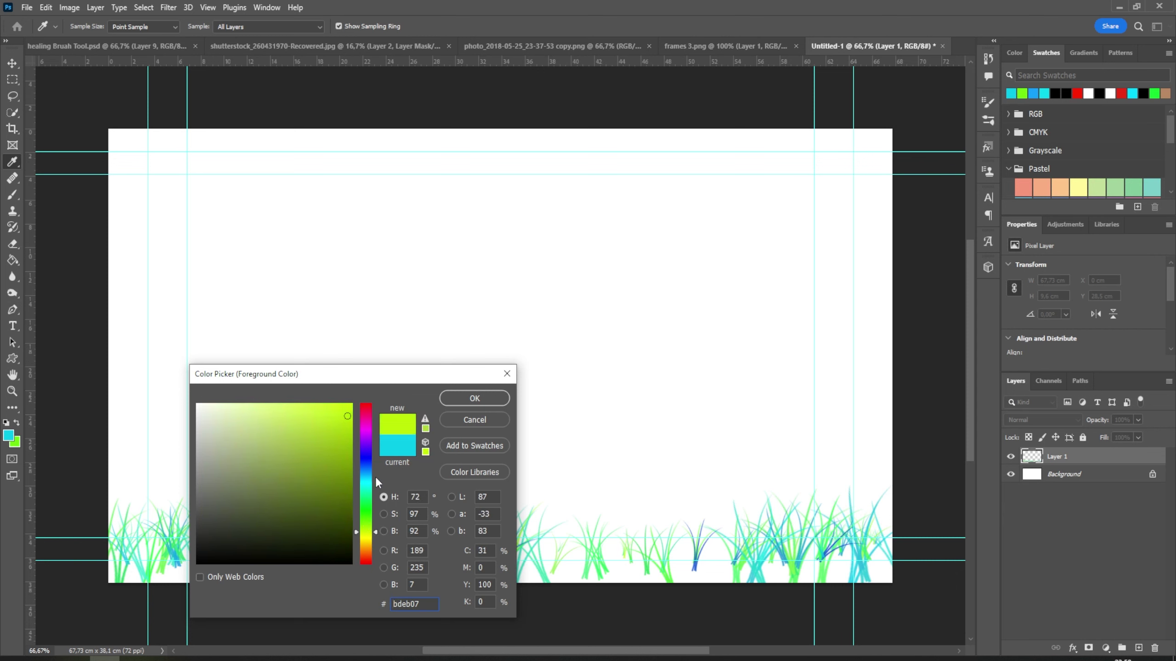
left_click(464, 399)
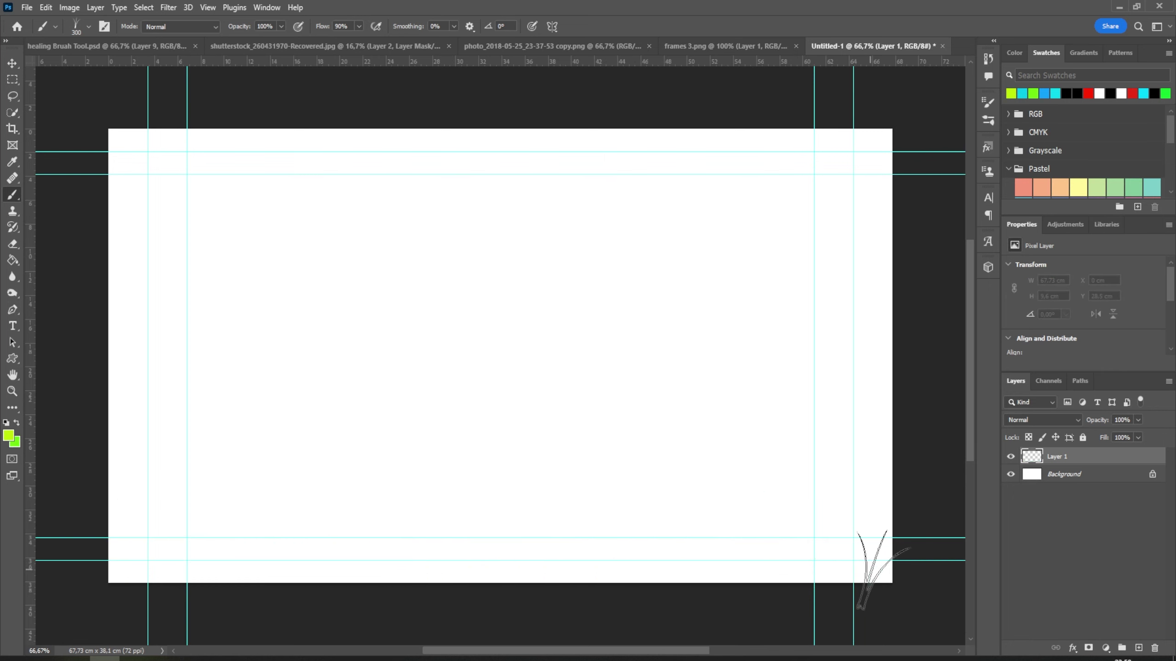
mouse_move(866, 542)
left_mouse_down()
mouse_move(231, 555)
mouse_move(107, 512)
mouse_move(285, 549)
left_mouse_up()
Step: Shift the foreground to a greener shade and undo the grass strokes
left_click(8, 437)
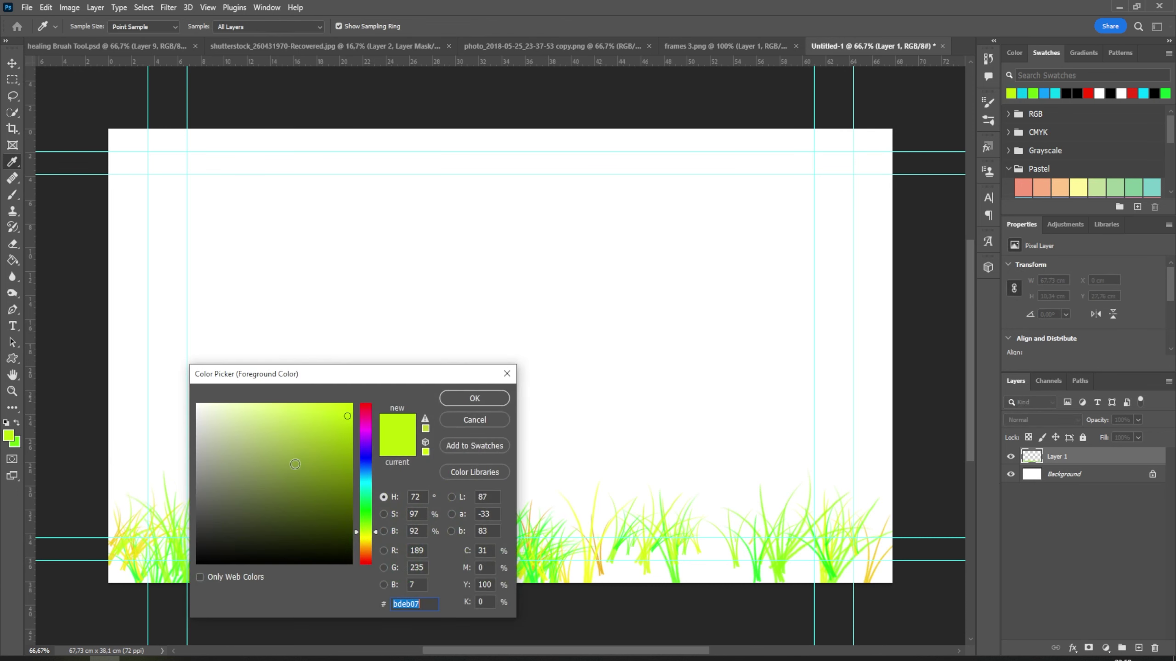
left_click_drag(375, 534, 375, 526)
left_click(476, 400)
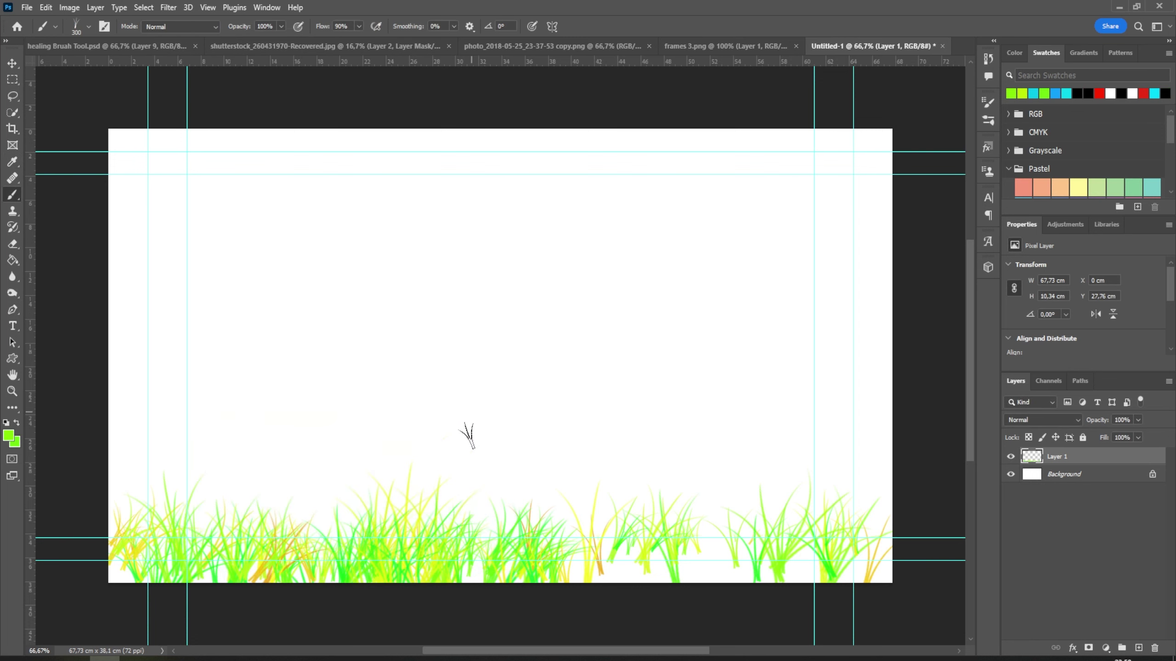
key("ctrl+z")
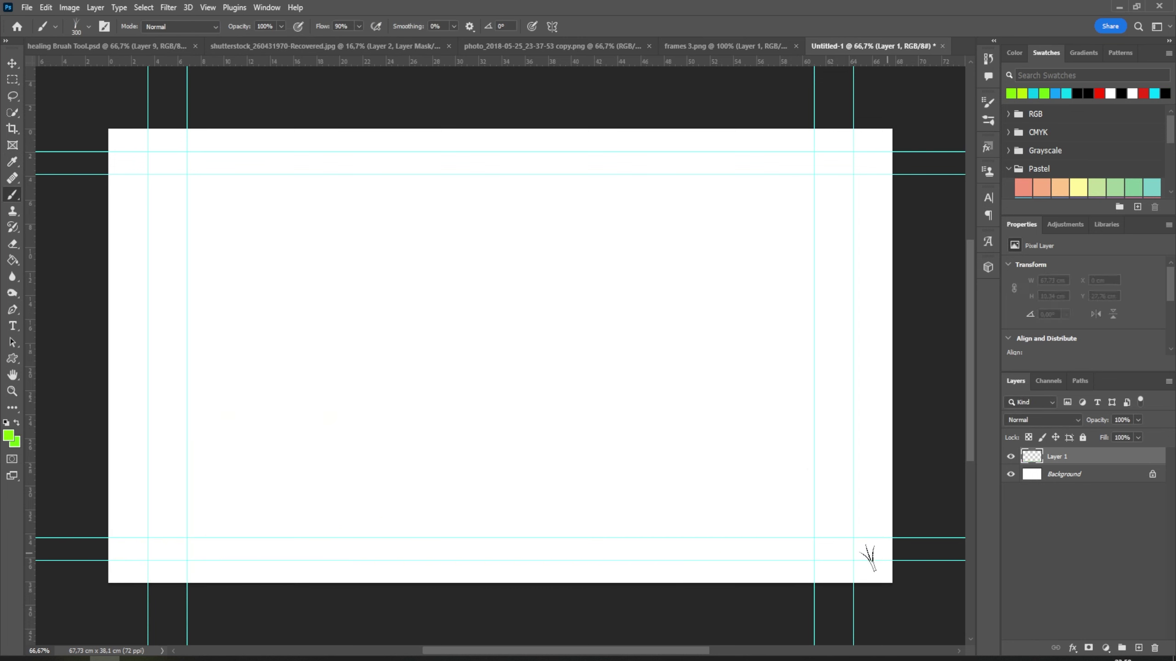
Step: Paint a green grass band along the bottom, then test 33° and 94° brush angles and undo them
mouse_move(868, 558)
left_mouse_down()
mouse_move(551, 556)
mouse_move(704, 560)
mouse_move(684, 577)
mouse_move(118, 557)
mouse_move(190, 570)
mouse_move(555, 565)
mouse_move(195, 551)
mouse_move(106, 524)
mouse_move(370, 532)
mouse_move(709, 499)
mouse_move(845, 538)
mouse_move(770, 561)
mouse_move(570, 483)
mouse_move(168, 489)
mouse_move(570, 519)
mouse_move(520, 486)
mouse_move(407, 509)
mouse_move(150, 481)
mouse_move(118, 570)
mouse_move(667, 551)
mouse_move(915, 501)
mouse_move(456, 493)
mouse_move(430, 518)
left_mouse_up()
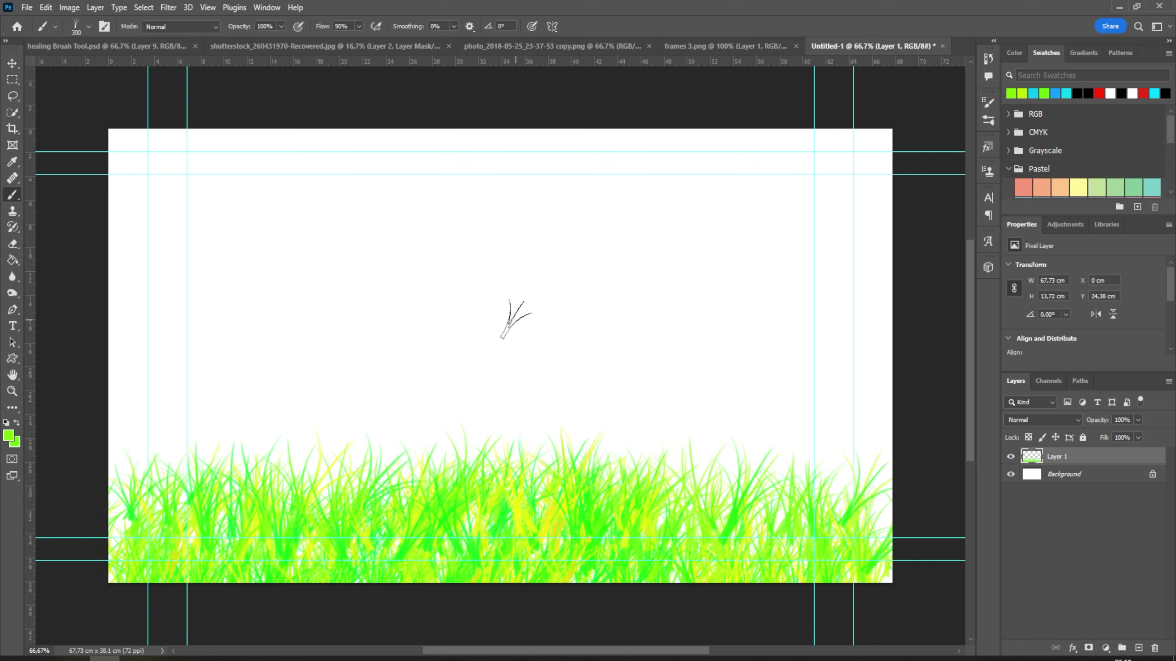
right_click(516, 319)
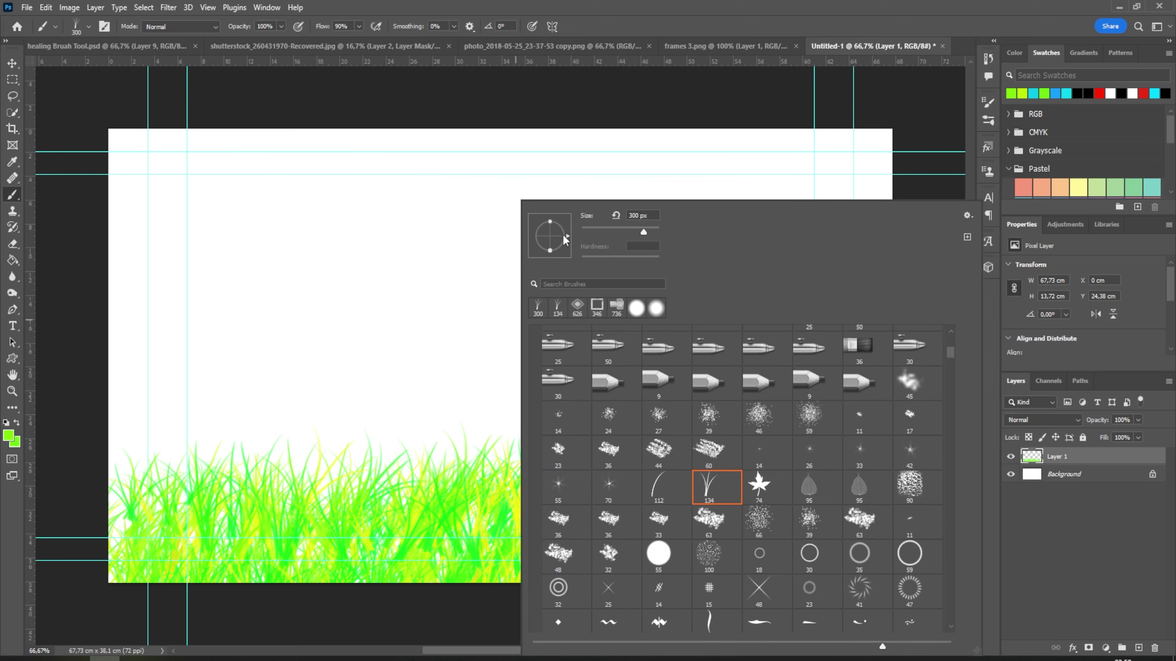
left_click_drag(566, 240, 564, 227)
left_click_drag(431, 271, 253, 306)
right_click(507, 337)
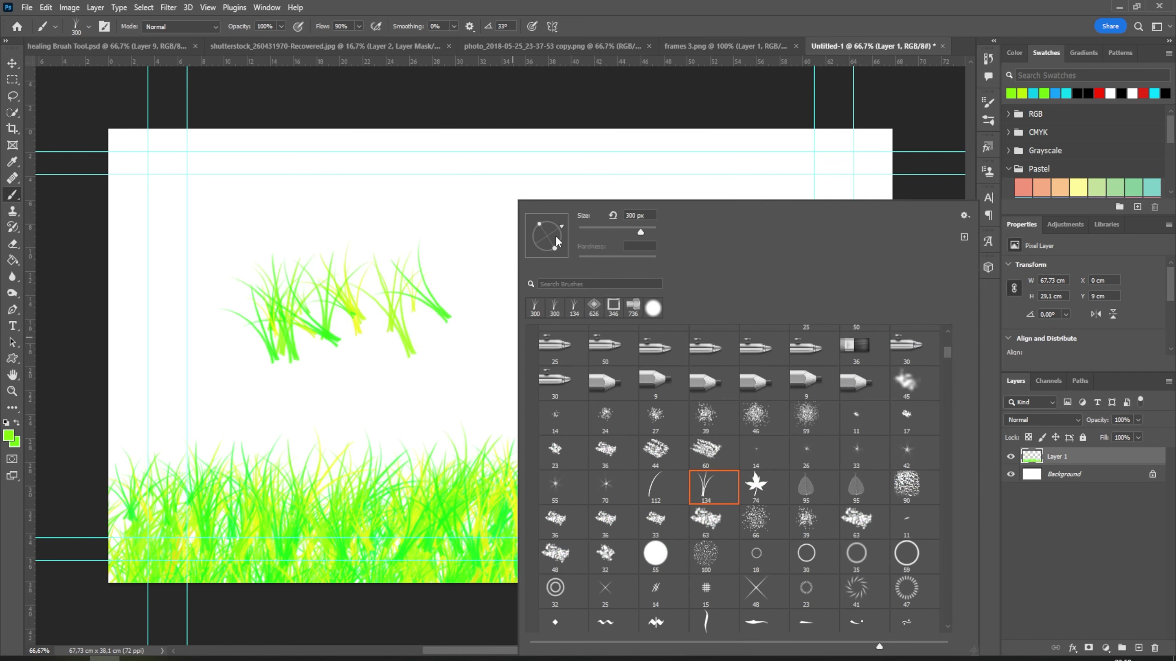
left_click_drag(546, 212, 540, 211)
mouse_move(408, 375)
left_mouse_down()
mouse_move(336, 399)
mouse_move(264, 390)
left_mouse_up()
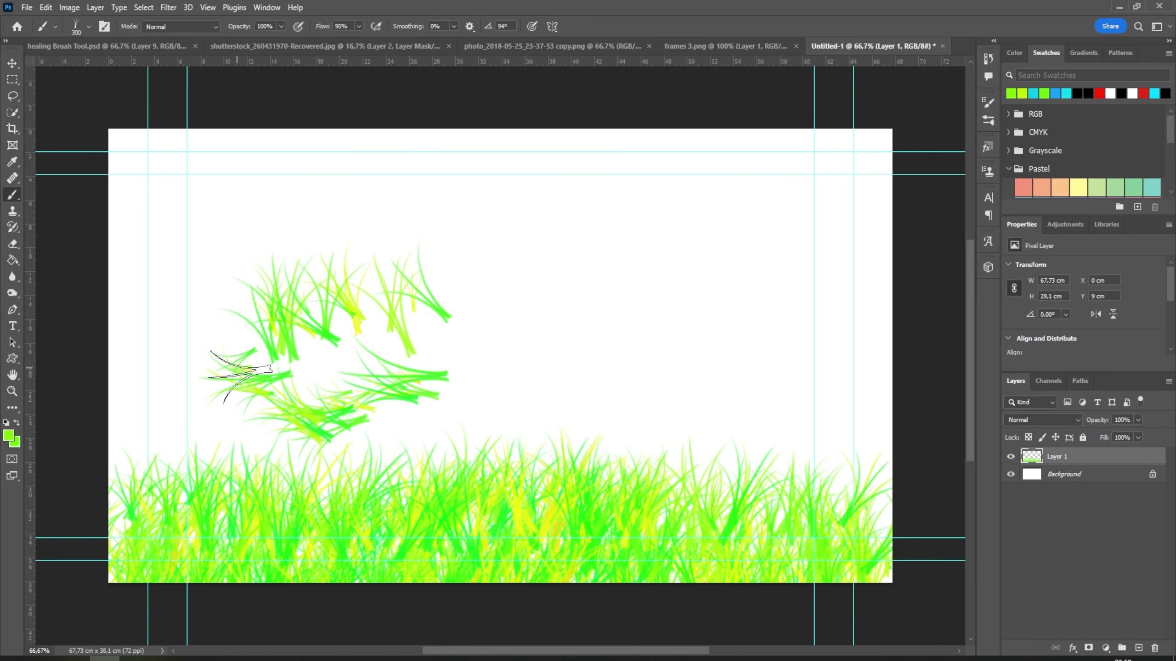
key("ctrl+z")
key("ctrl+z")
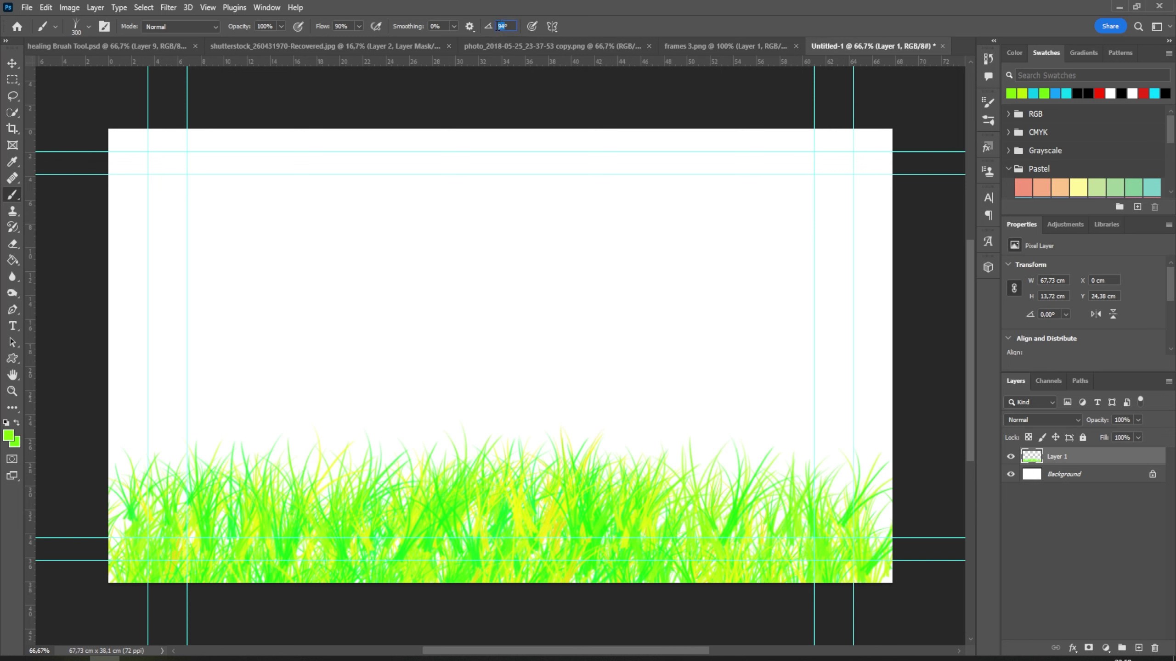
Step: Reset the brush angle to 0°, stamp test grass blades, and undo them
type("0")
type("-9")
type("0")
left_click(514, 254)
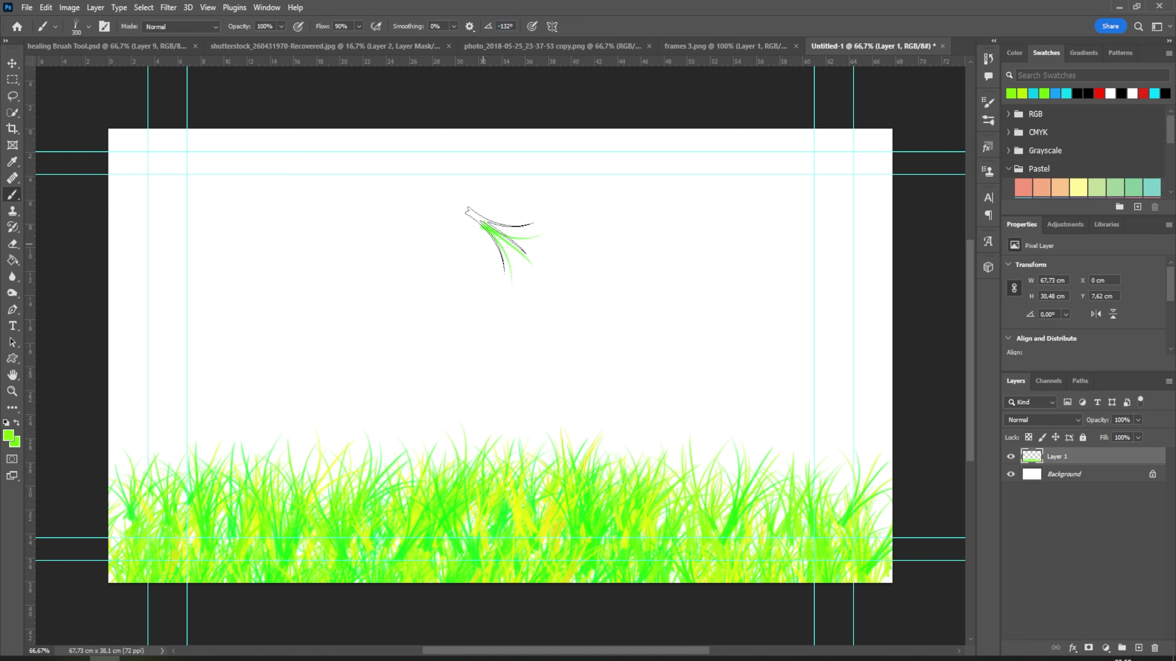
mouse_move(563, 204)
left_mouse_down()
mouse_move(578, 278)
mouse_move(414, 213)
left_mouse_up()
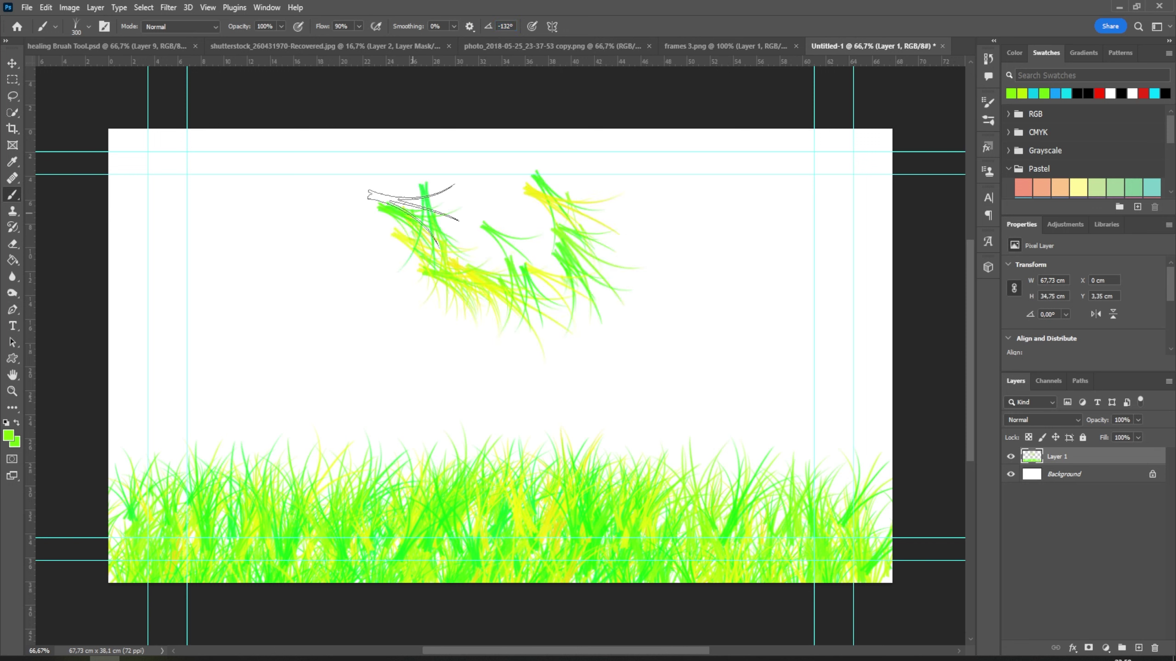
key("ctrl+z")
key("ctrl+z")
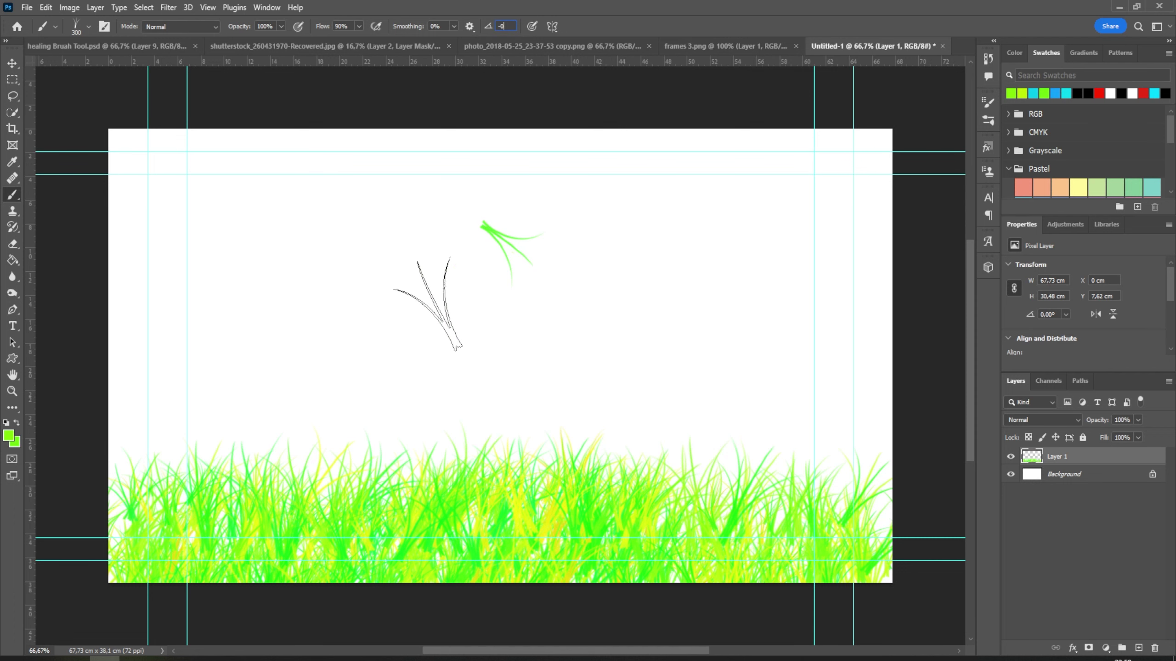
left_click(424, 303)
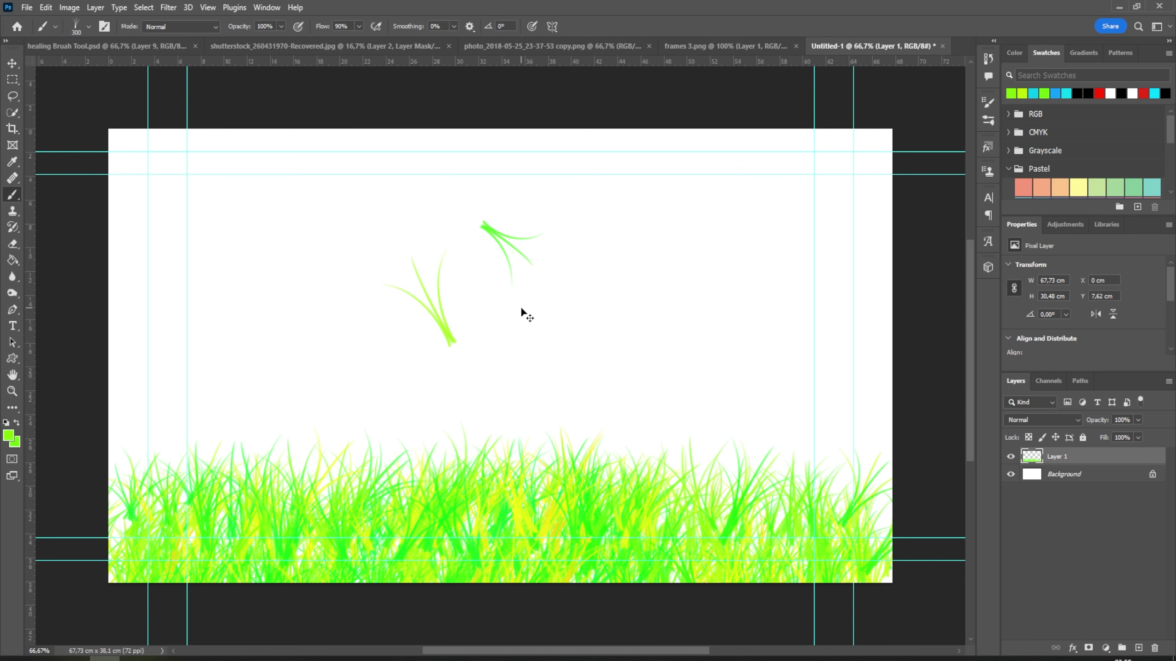
key("ctrl+z")
key("ctrl+z")
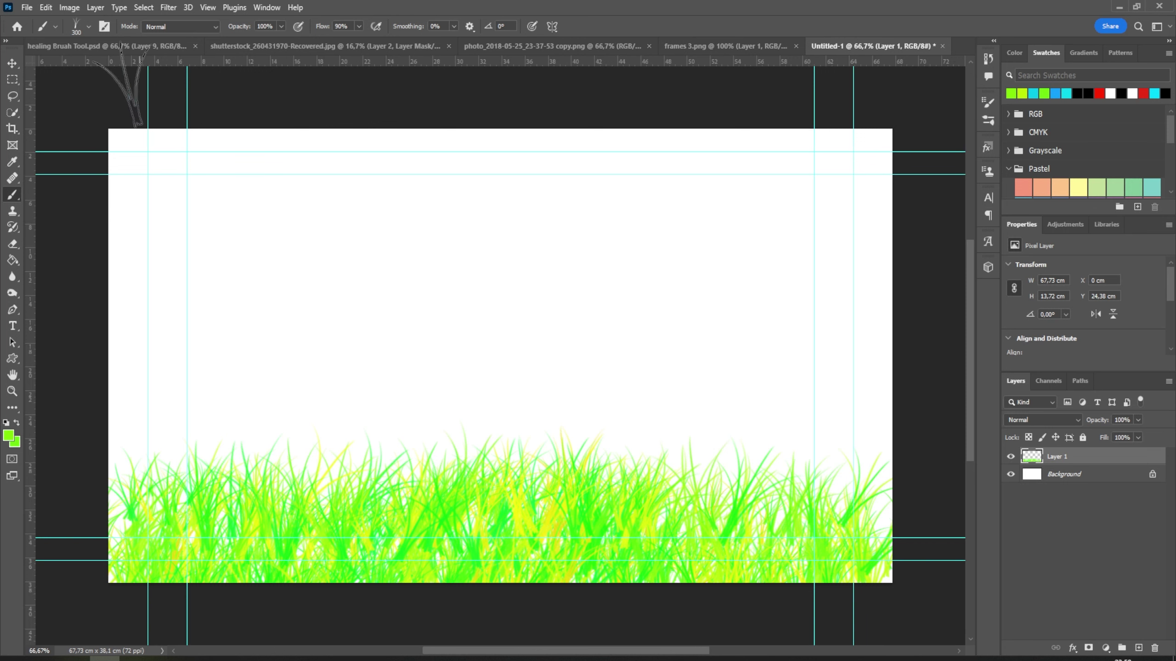
Step: Open Brush Settings and try a dense 5% grass spacing, then undo the test clump
left_click(104, 26)
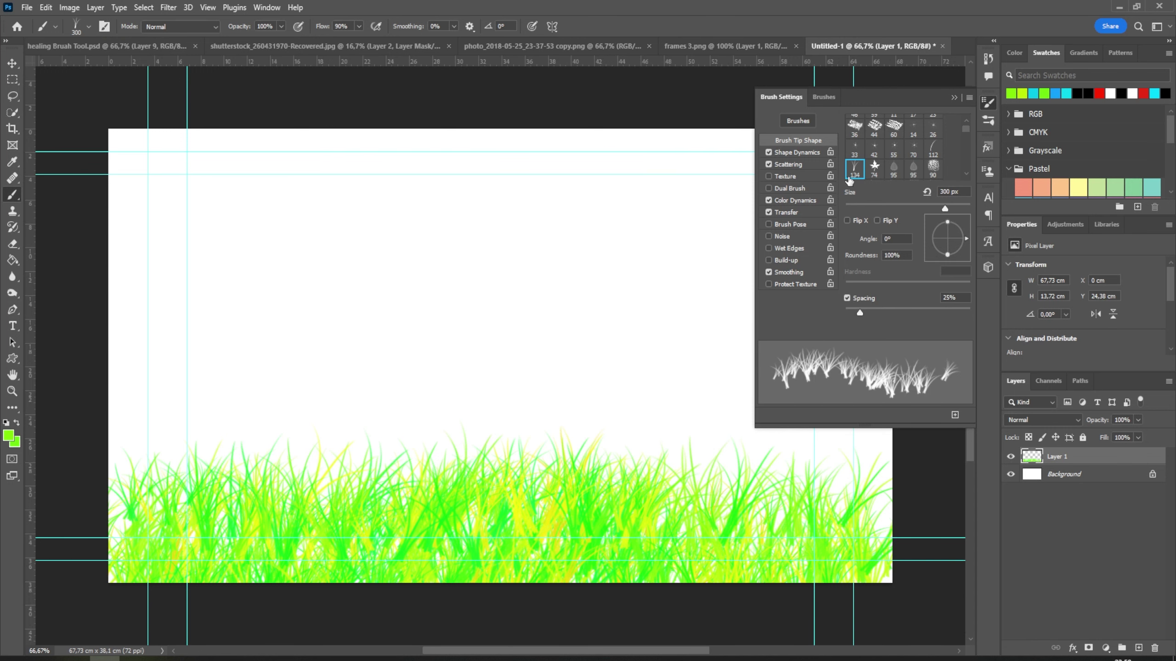
left_click_drag(809, 427, 809, 478)
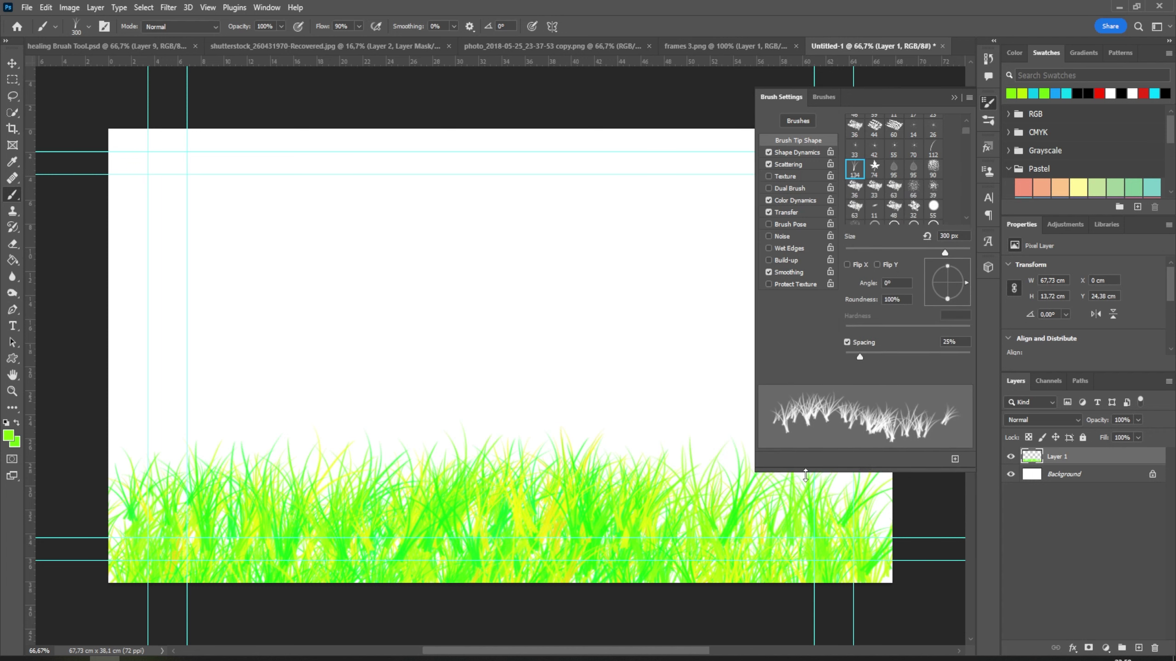
left_click(89, 26)
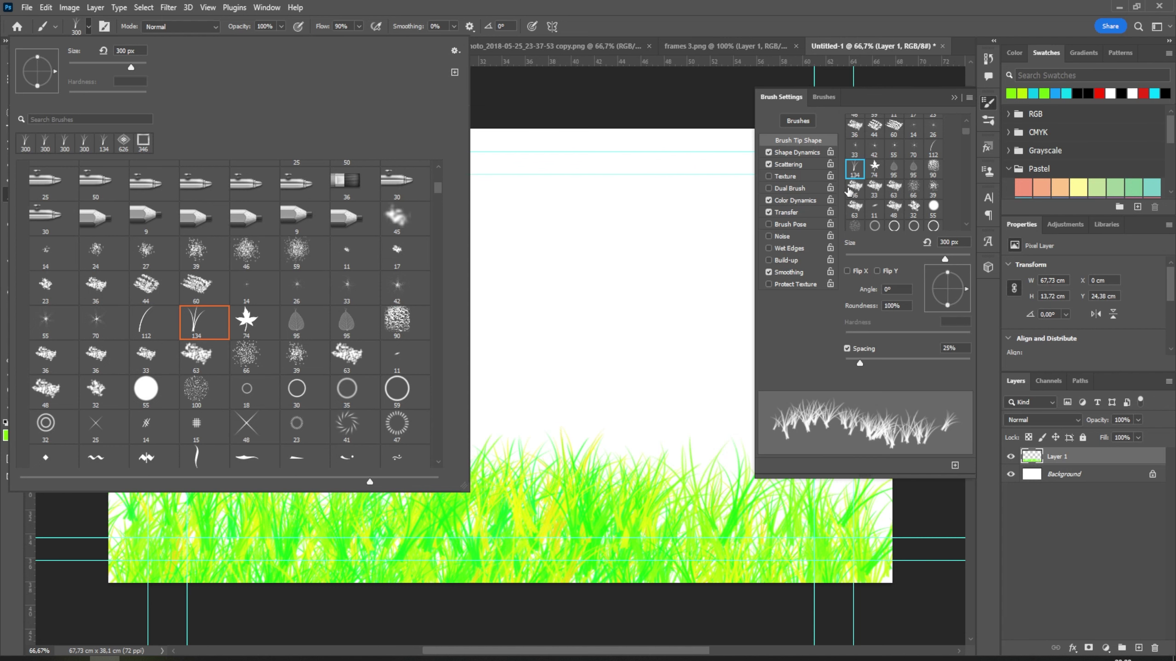
left_click(834, 31)
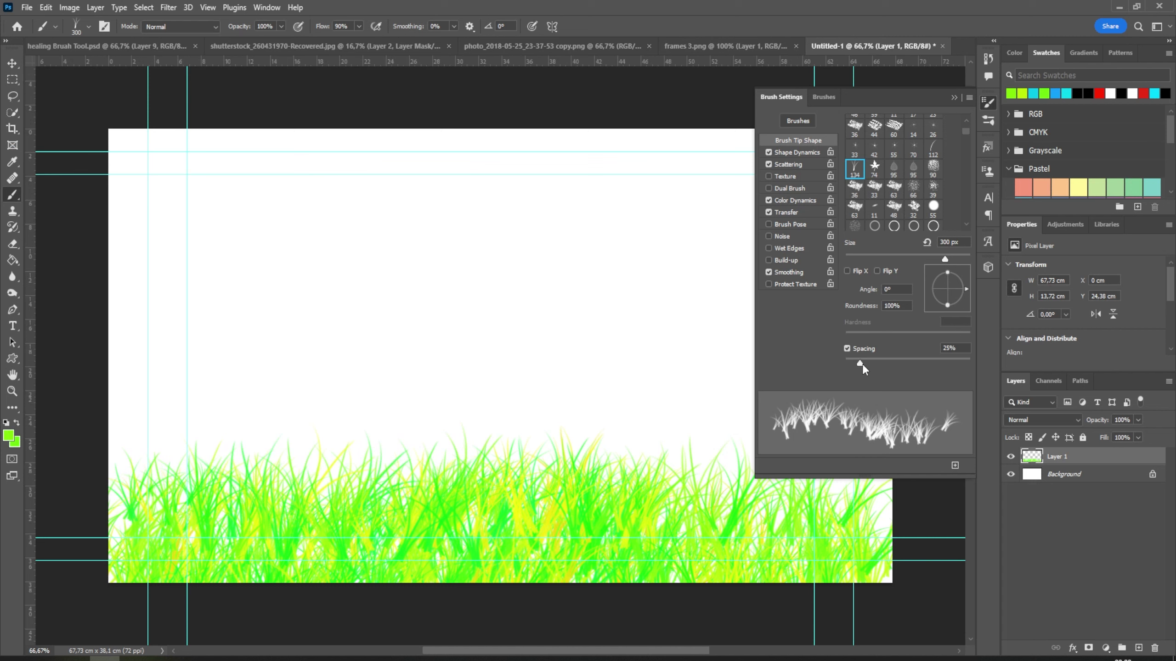
mouse_move(860, 364)
left_mouse_down()
mouse_move(885, 364)
mouse_move(848, 377)
left_mouse_up()
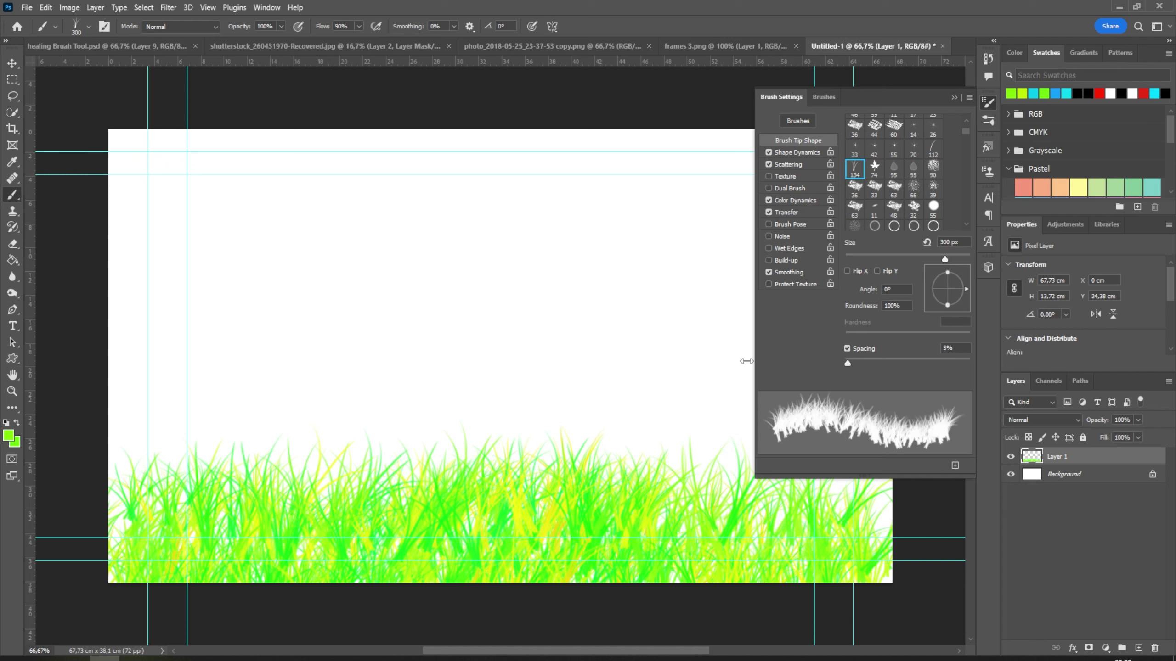
left_click(562, 294)
left_click_drag(563, 294, 463, 298)
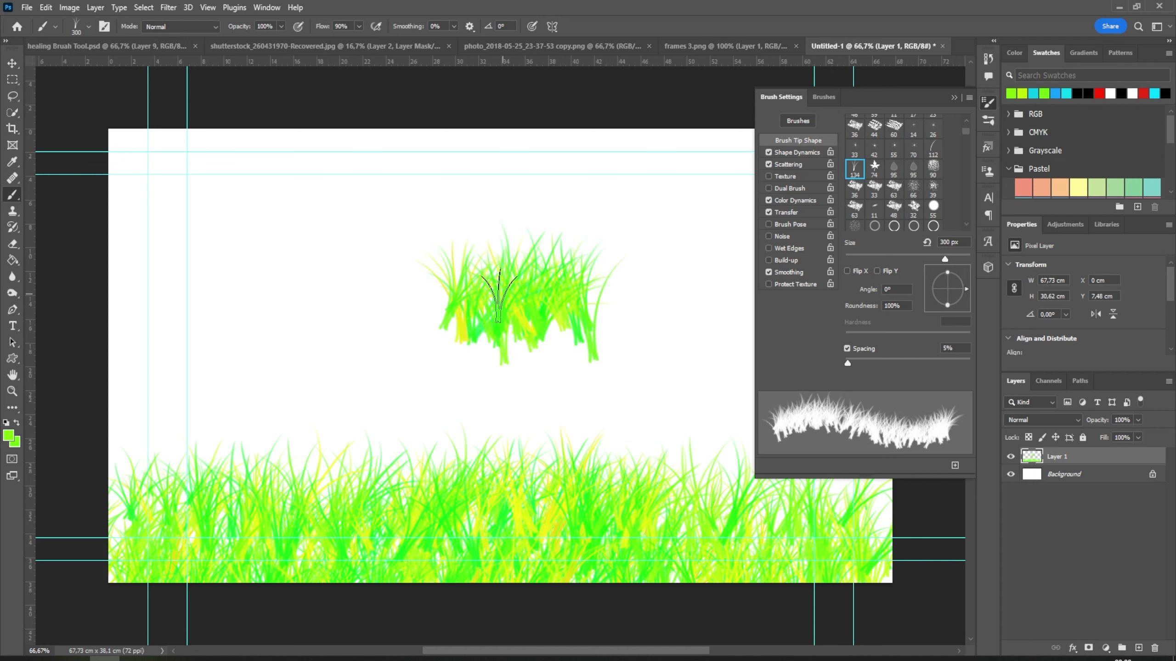
key("ctrl+z")
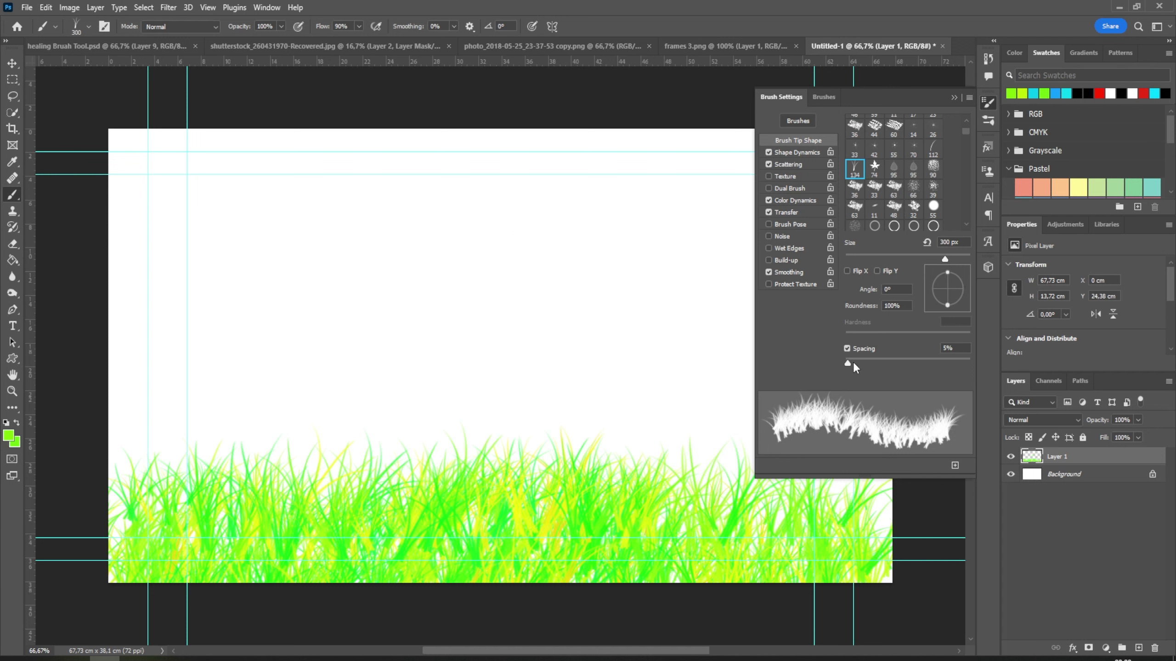
Step: Try 68% spacing, then set 33% and paint a row of grass clumps across the canvas
left_click_drag(854, 364, 888, 364)
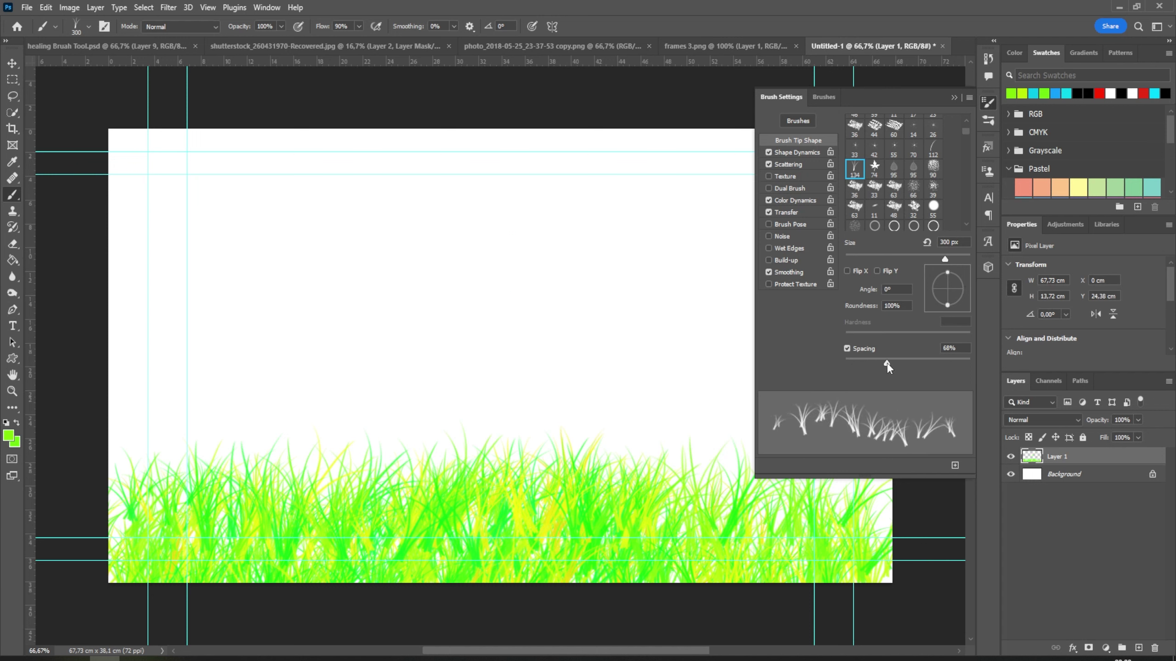
left_click(651, 311)
mouse_move(570, 301)
left_mouse_down()
mouse_move(183, 287)
mouse_move(205, 232)
mouse_move(656, 224)
left_mouse_up()
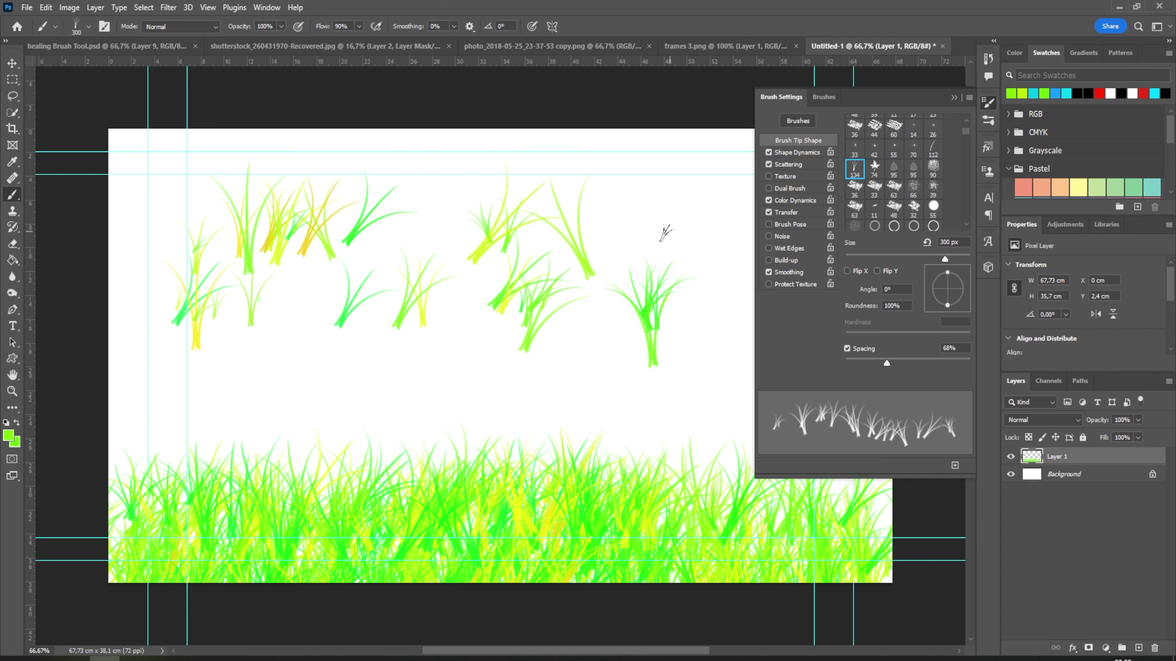
left_click_drag(882, 363, 864, 364)
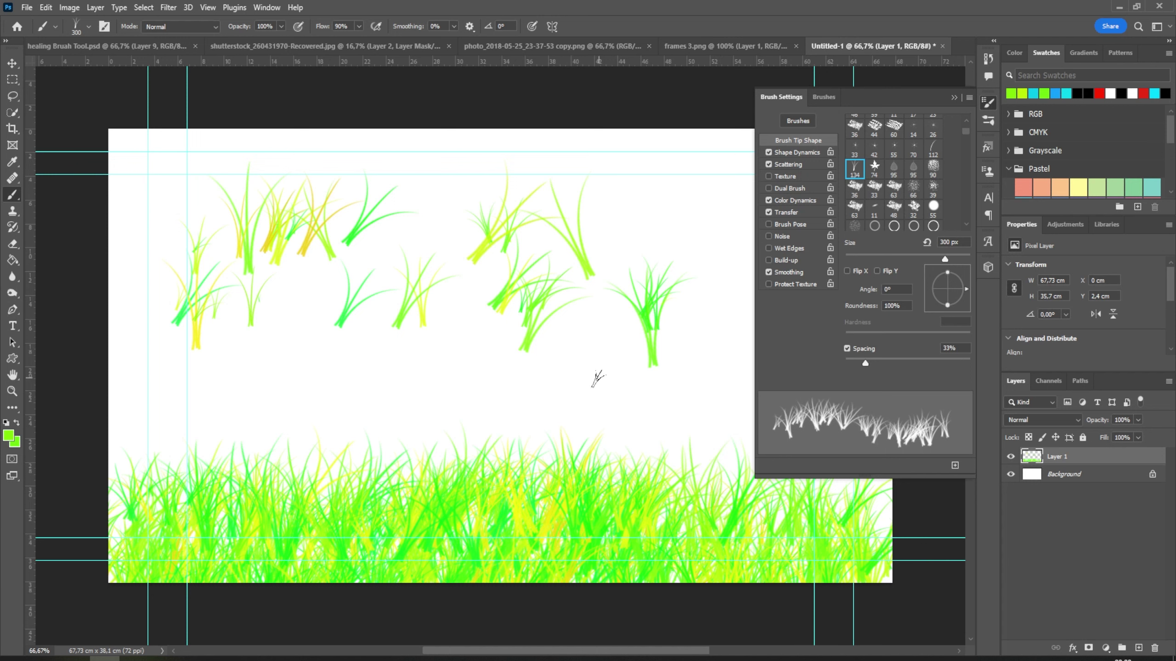
mouse_move(598, 375)
left_mouse_down()
mouse_move(328, 373)
mouse_move(208, 396)
mouse_move(349, 399)
mouse_move(352, 417)
mouse_move(149, 417)
left_mouse_up()
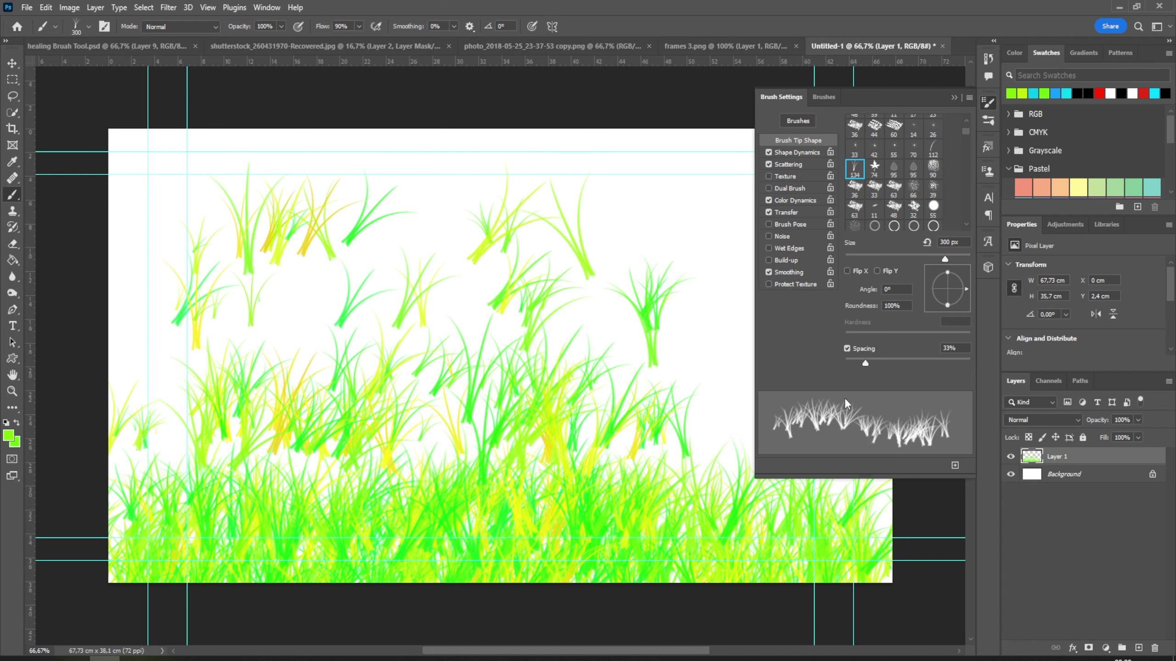
Step: Switch to the maple leaf tip, raise its minimum diameter, test-paint leaves, and undo them
left_click(874, 165)
left_click(794, 152)
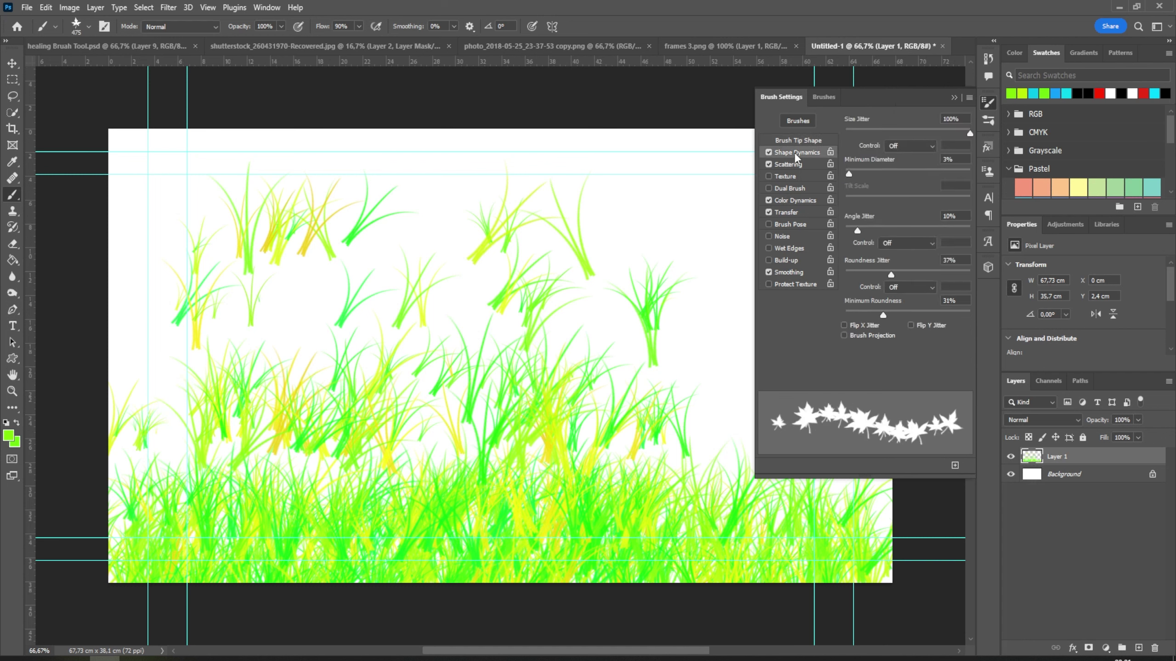
mouse_move(850, 171)
left_mouse_down()
mouse_move(944, 177)
mouse_move(815, 215)
left_mouse_up()
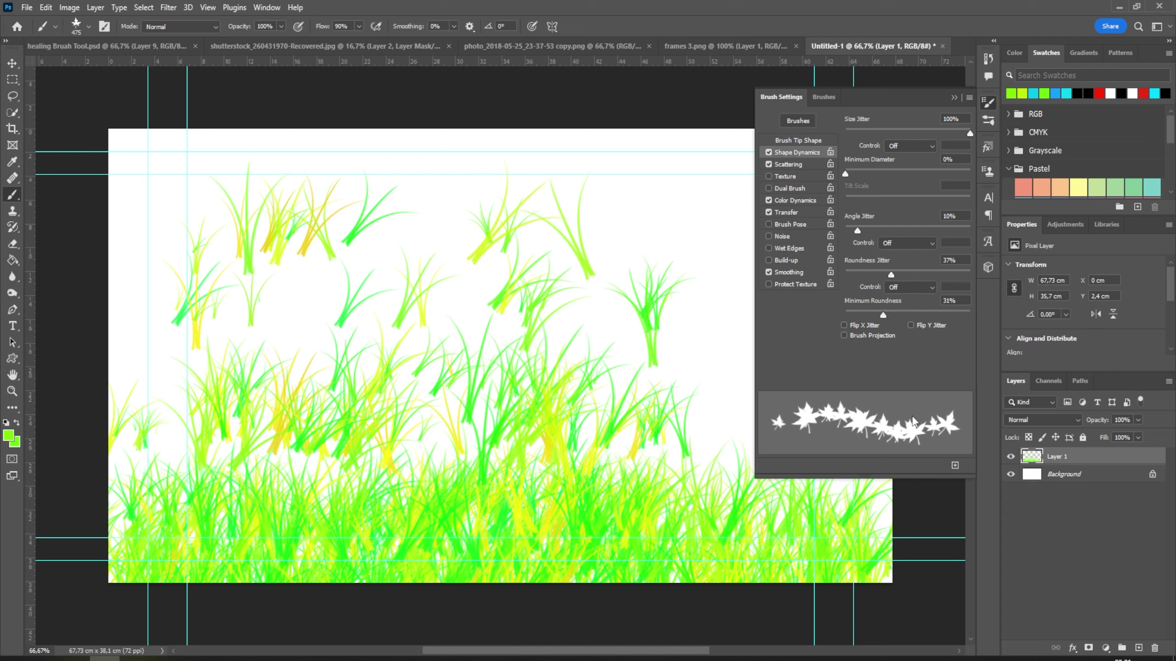
left_click_drag(865, 172, 978, 180)
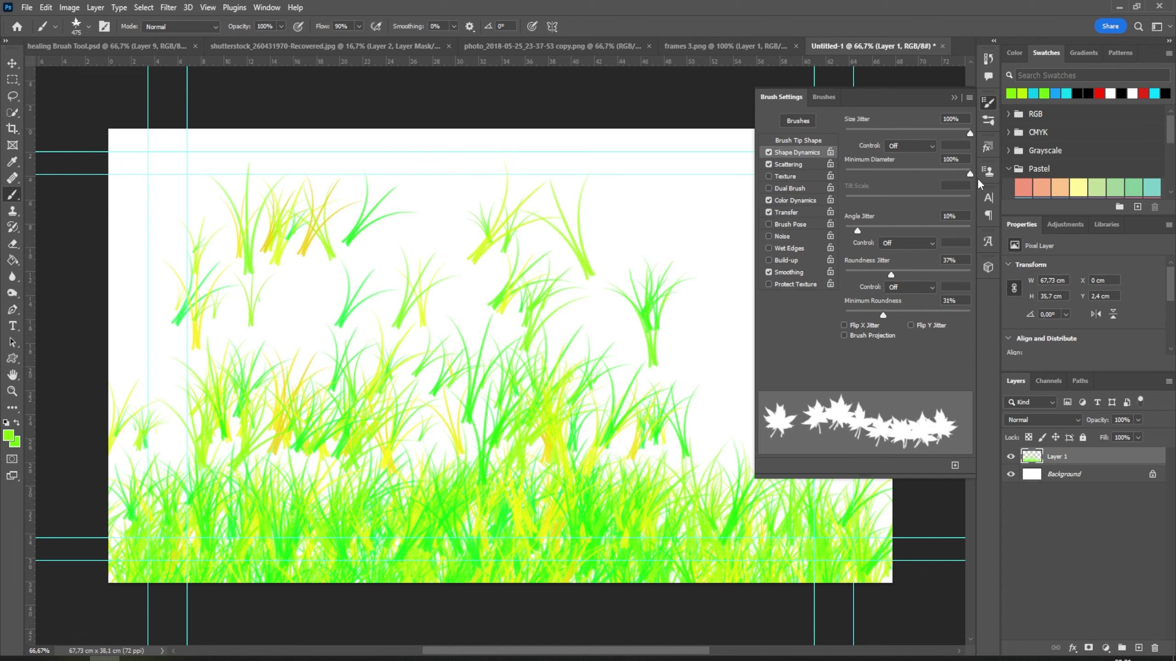
left_click(643, 250)
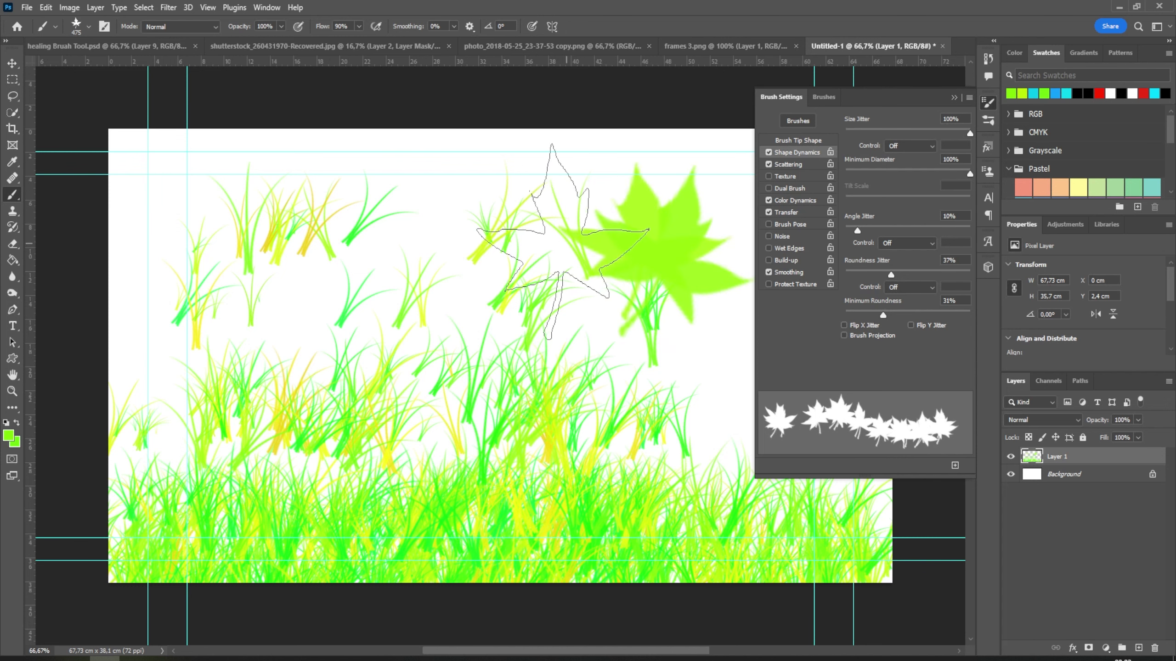
mouse_move(491, 204)
left_mouse_down()
mouse_move(315, 210)
mouse_move(223, 342)
mouse_move(240, 370)
left_mouse_up()
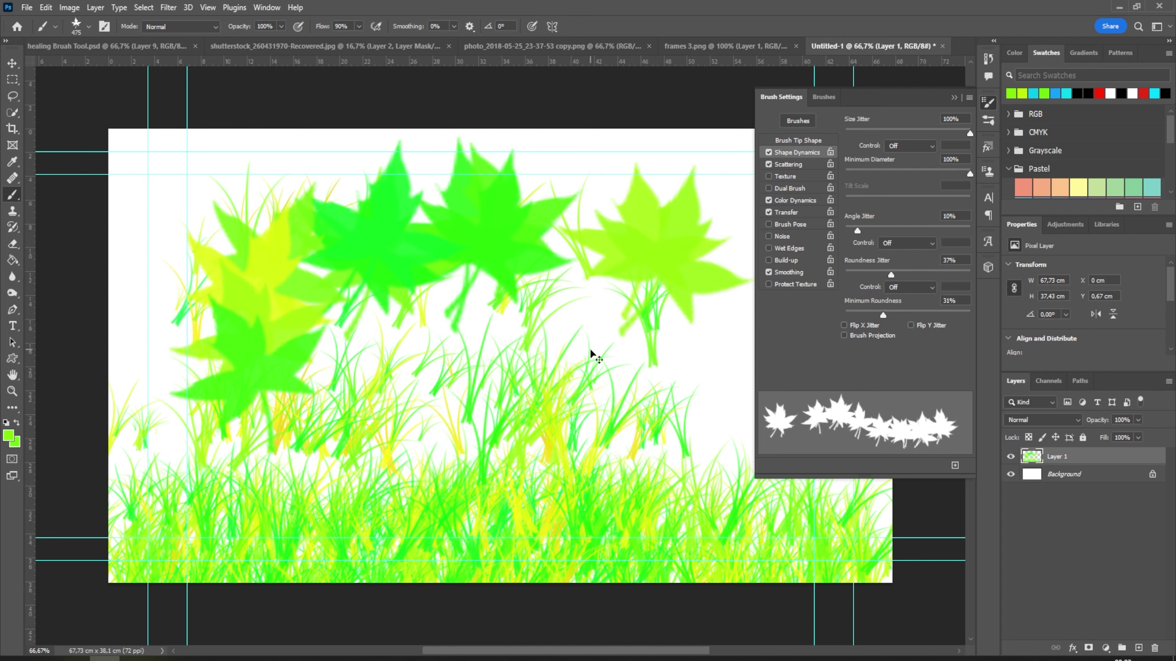
key("ctrl+z")
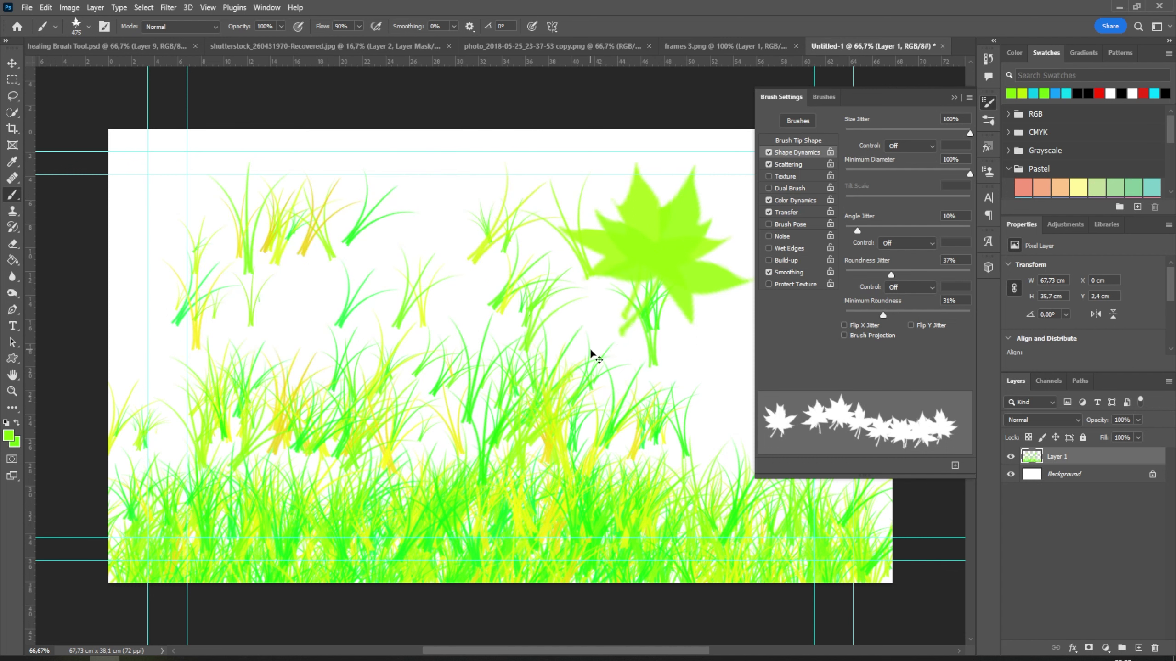
key("ctrl+z")
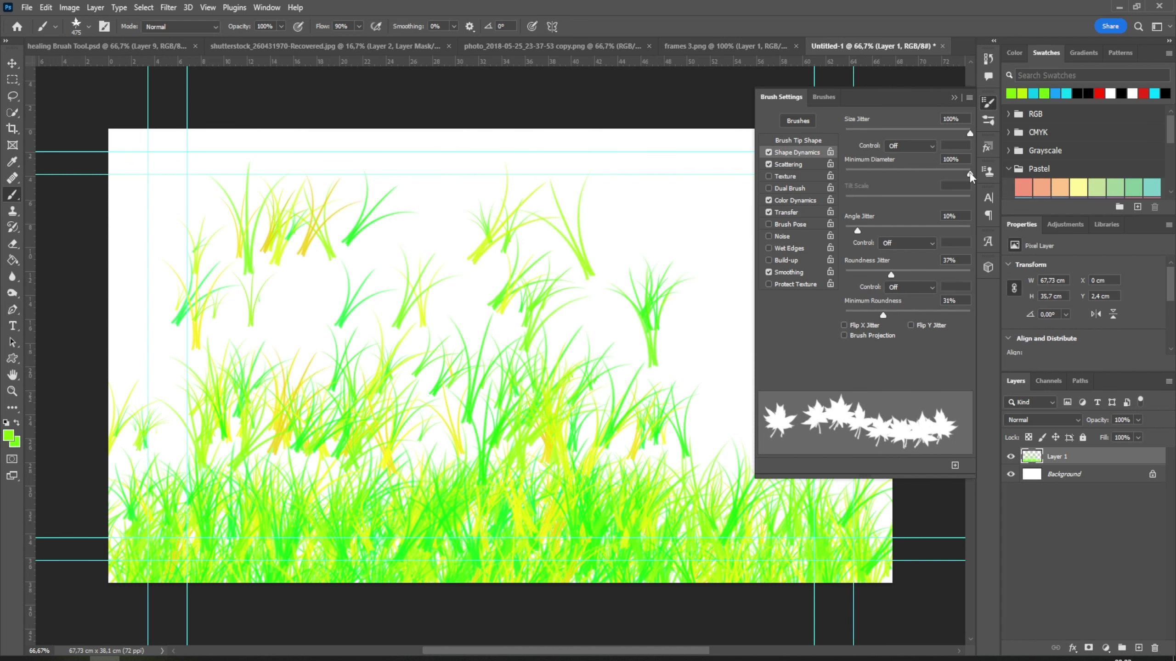
Step: Lower leaf minimum diameter to 0%, test-stamp leaves, undo them, and raise angle jitter to 31%
left_click_drag(969, 174, 850, 189)
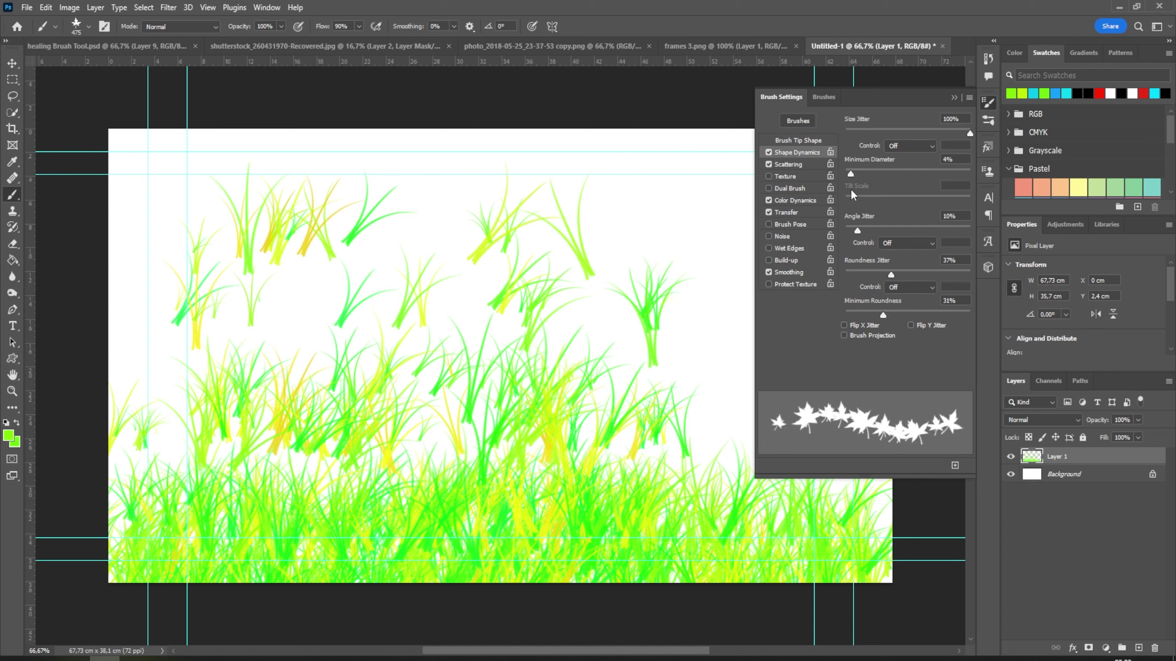
left_click_drag(850, 189, 845, 191)
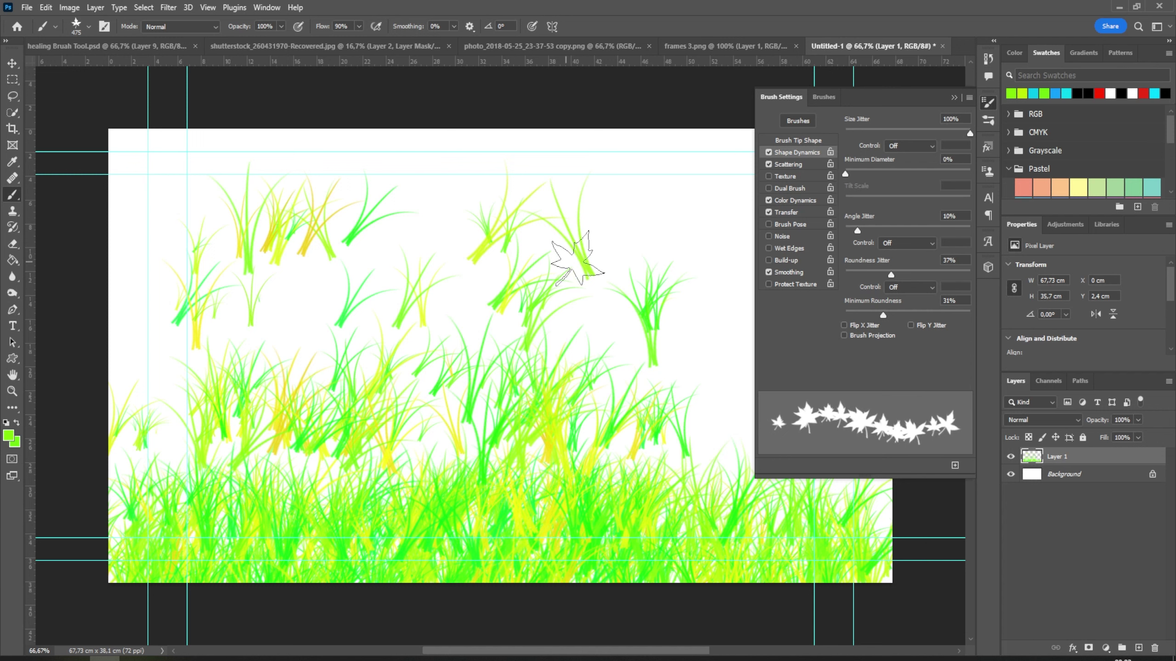
left_click(662, 232)
left_click(581, 218)
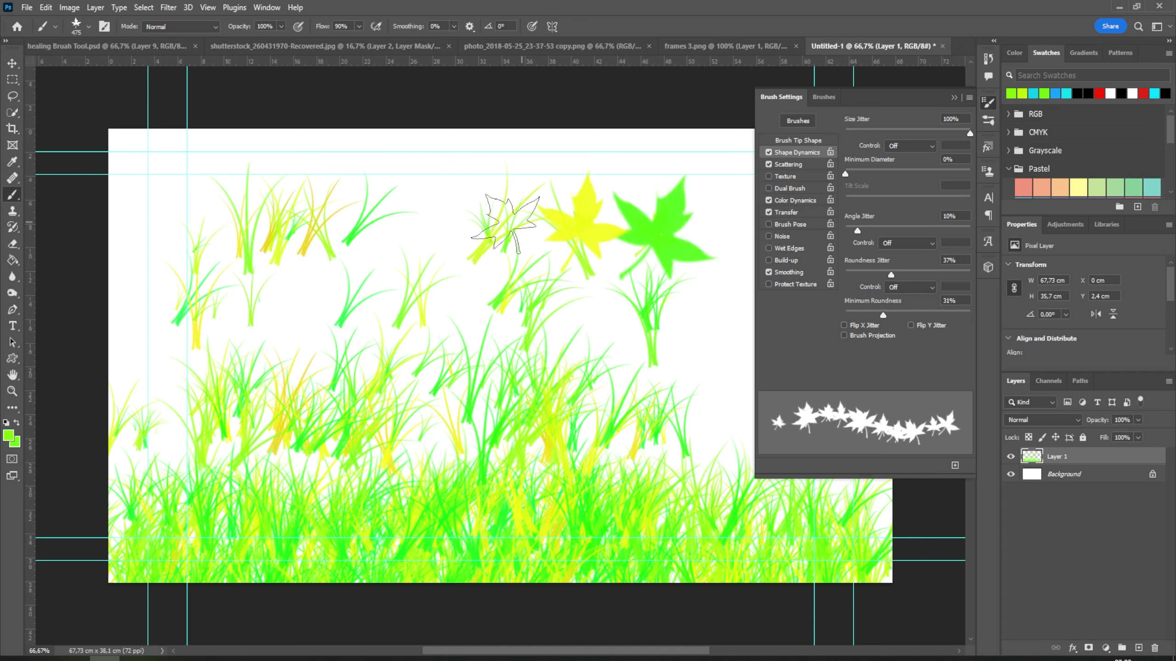
left_click(500, 218)
left_click(407, 204)
left_click(314, 296)
left_click(389, 324)
left_click(491, 324)
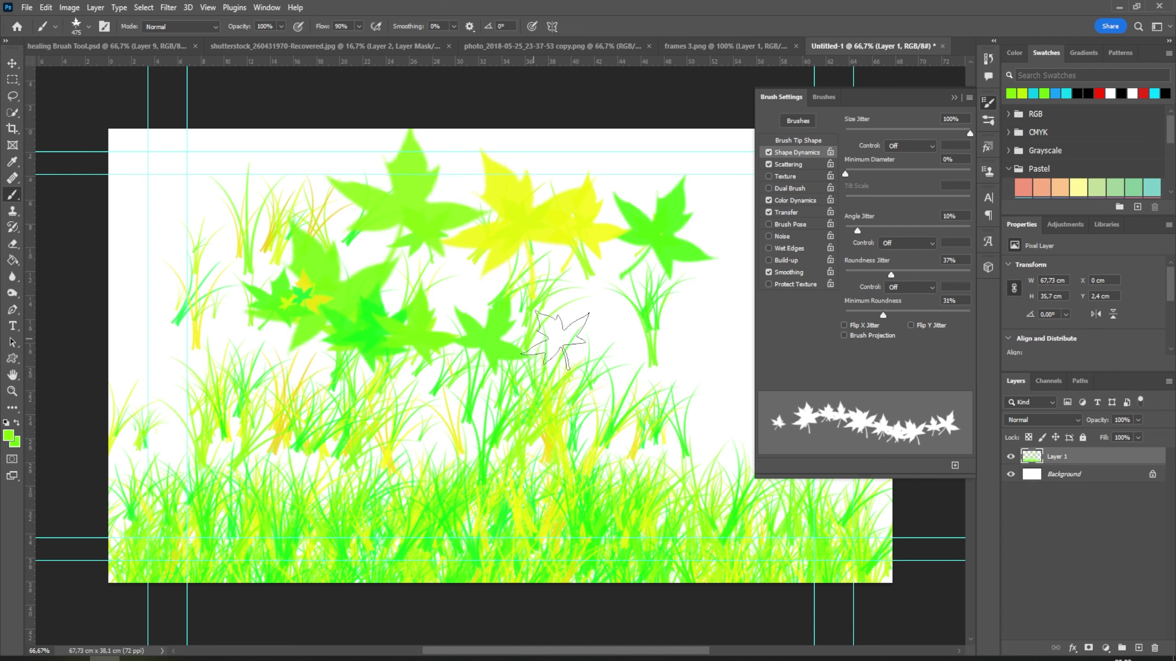
mouse_move(556, 338)
left_mouse_down()
mouse_move(662, 287)
mouse_move(704, 361)
left_mouse_up()
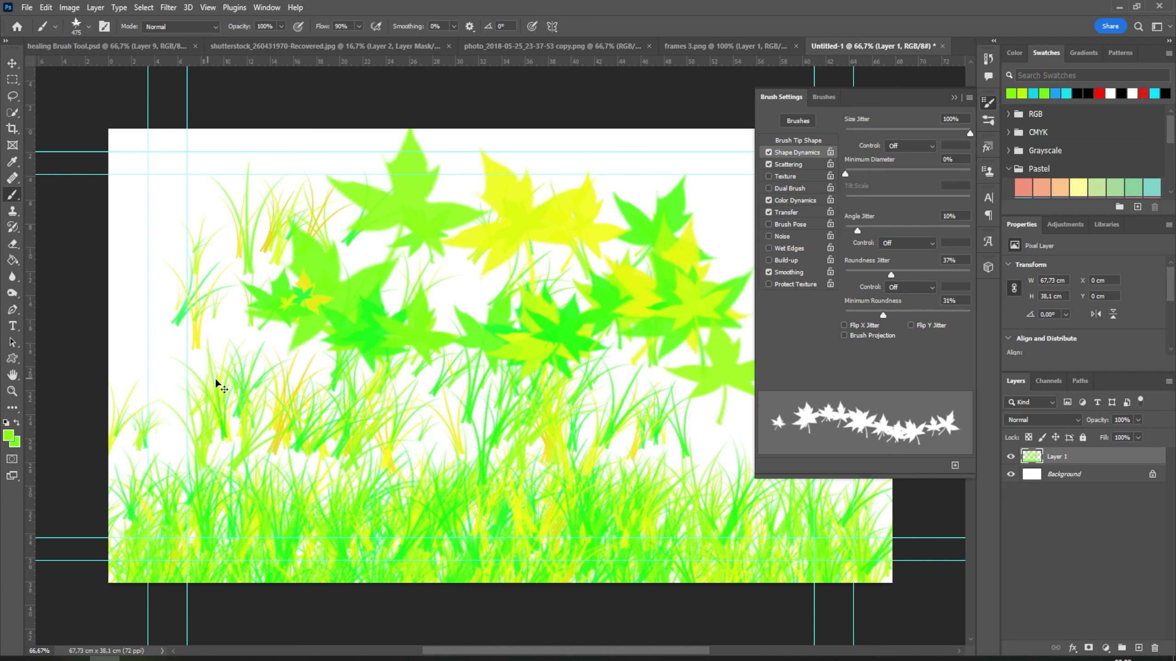
key("ctrl+z")
key("ctrl+z")
key("ctrl+z")
key("ctrl+z")
key("ctrl+z")
left_click_drag(857, 230, 866, 230)
left_click_drag(880, 231, 898, 242)
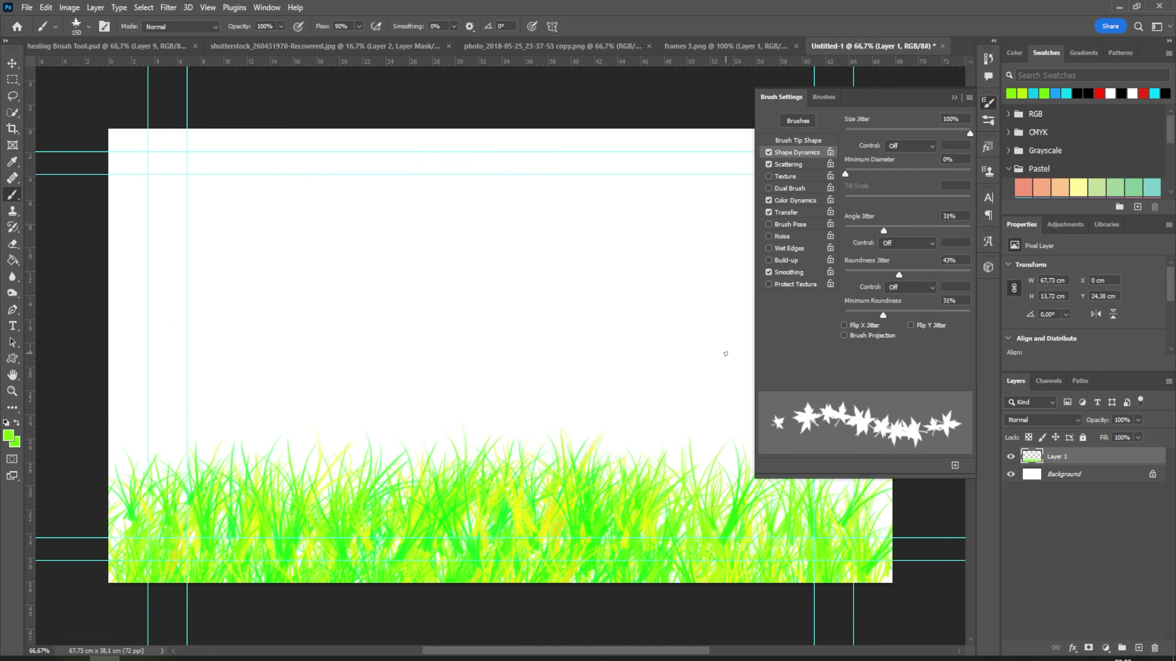
Step: Set leaf spacing to 97% and brush size to 354 px, test a stroke, and undo it
left_click(795, 142)
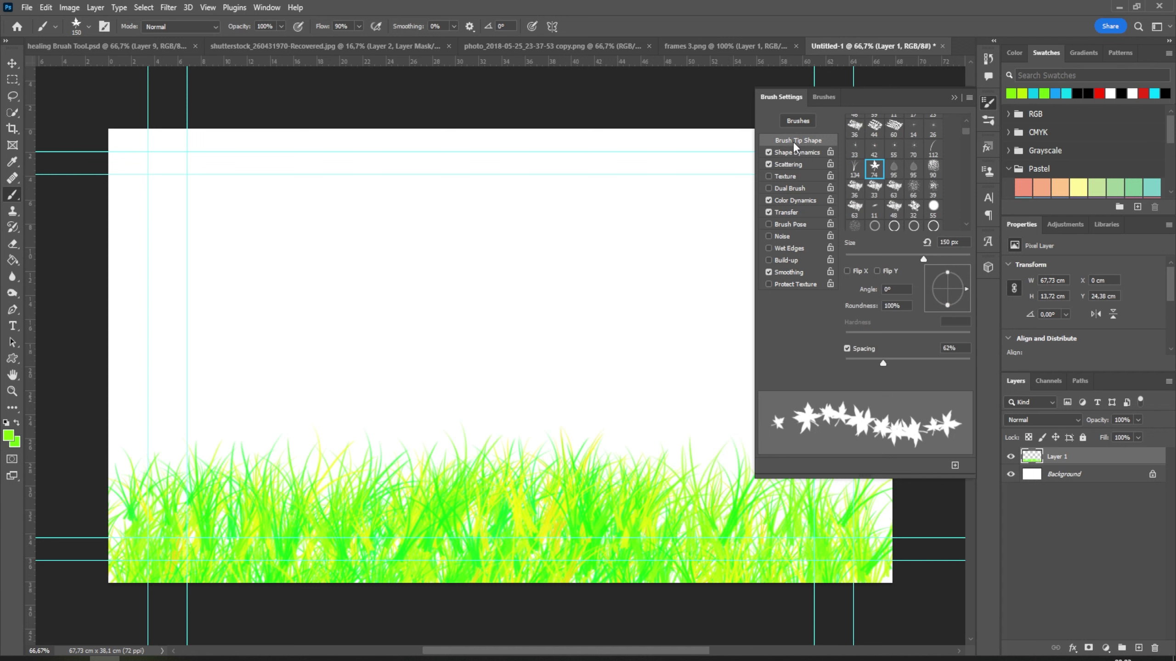
left_click_drag(880, 365, 902, 364)
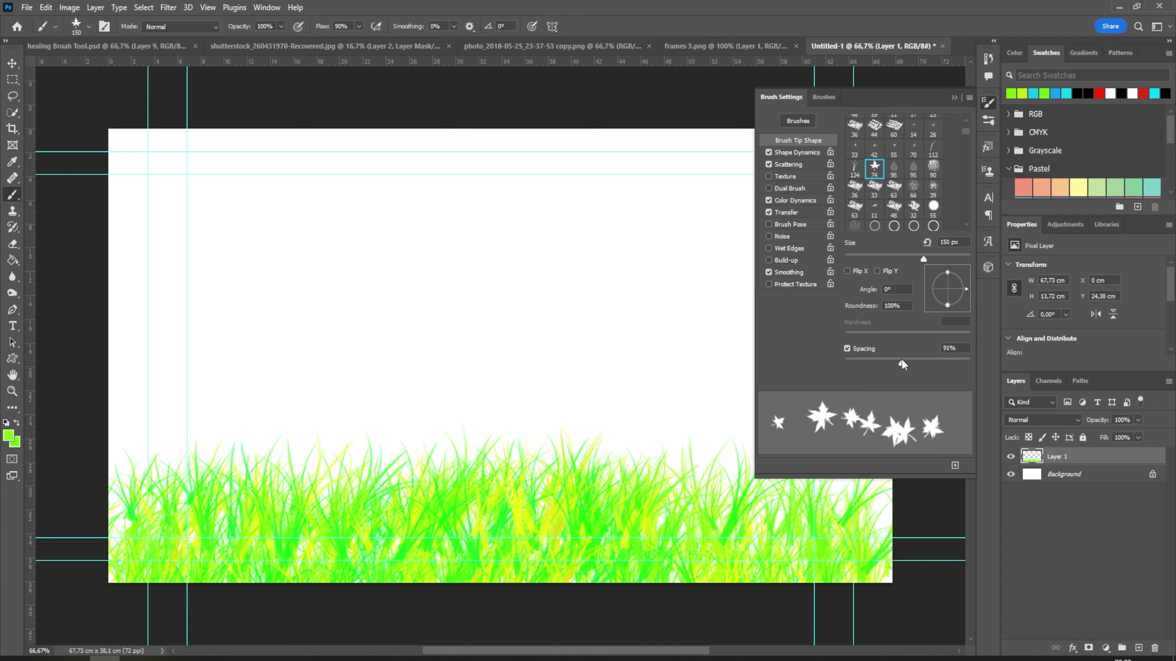
right_click(495, 243)
left_click(620, 215)
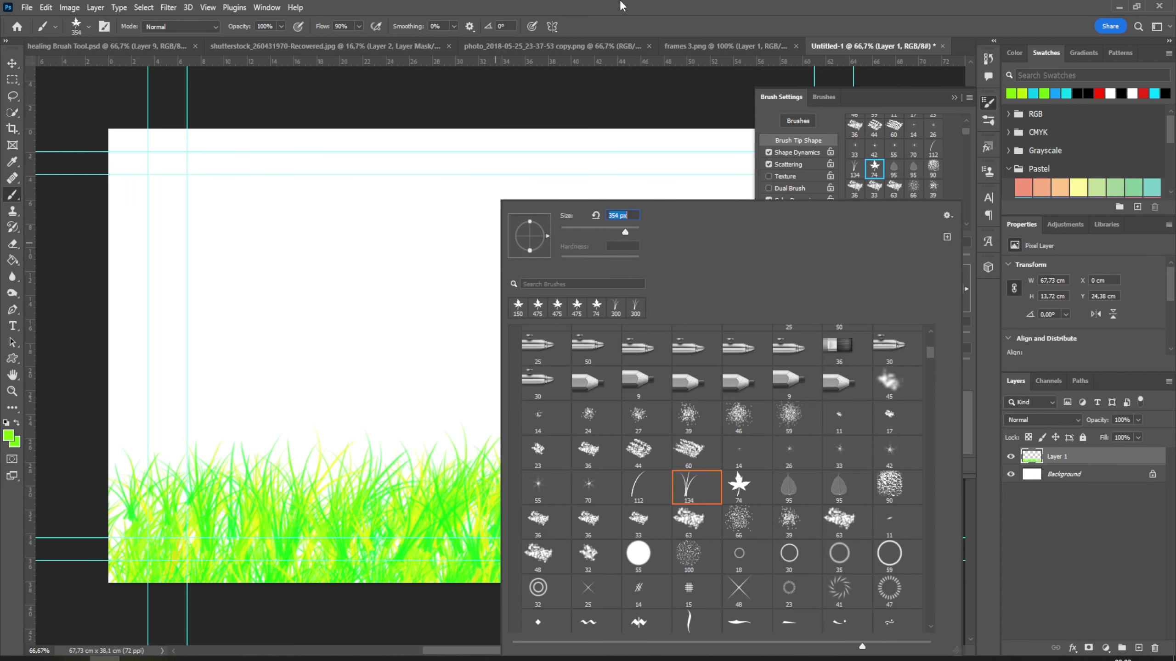
type("354")
key("Return")
mouse_move(652, 263)
left_mouse_down()
mouse_move(490, 197)
mouse_move(320, 307)
mouse_move(711, 349)
mouse_move(170, 391)
mouse_move(184, 205)
left_mouse_up()
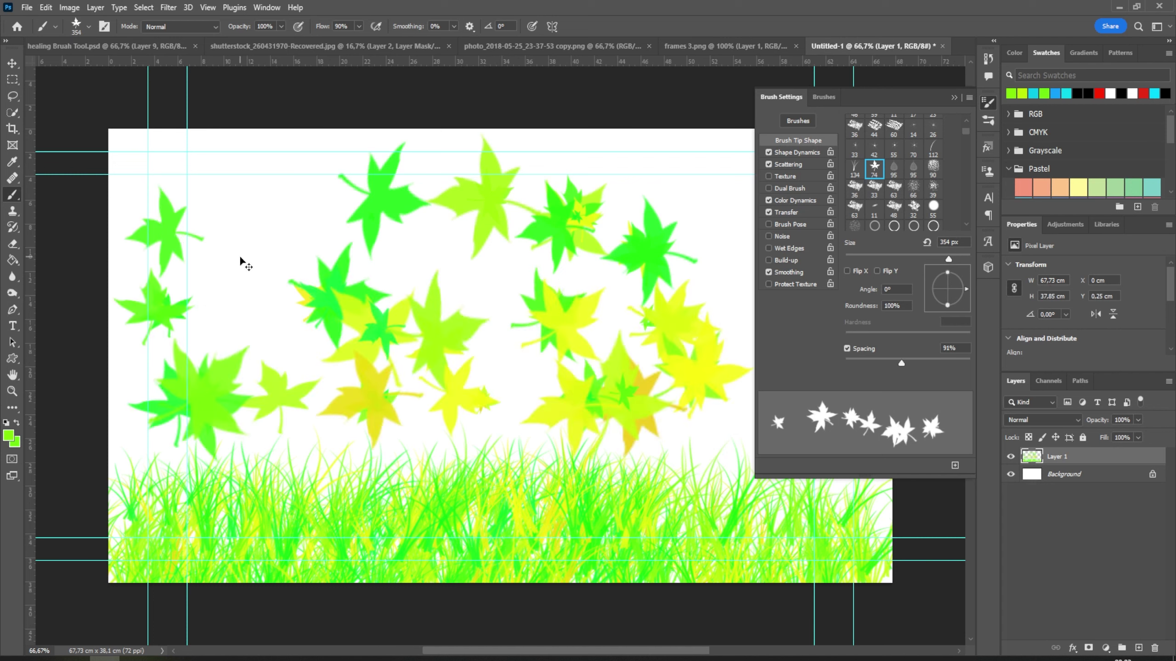
key("ctrl+z")
Step: Raise spacing to 127% and size to 416 px, test large leaves, collapse Brush Settings, and undo
left_click_drag(901, 361, 917, 365)
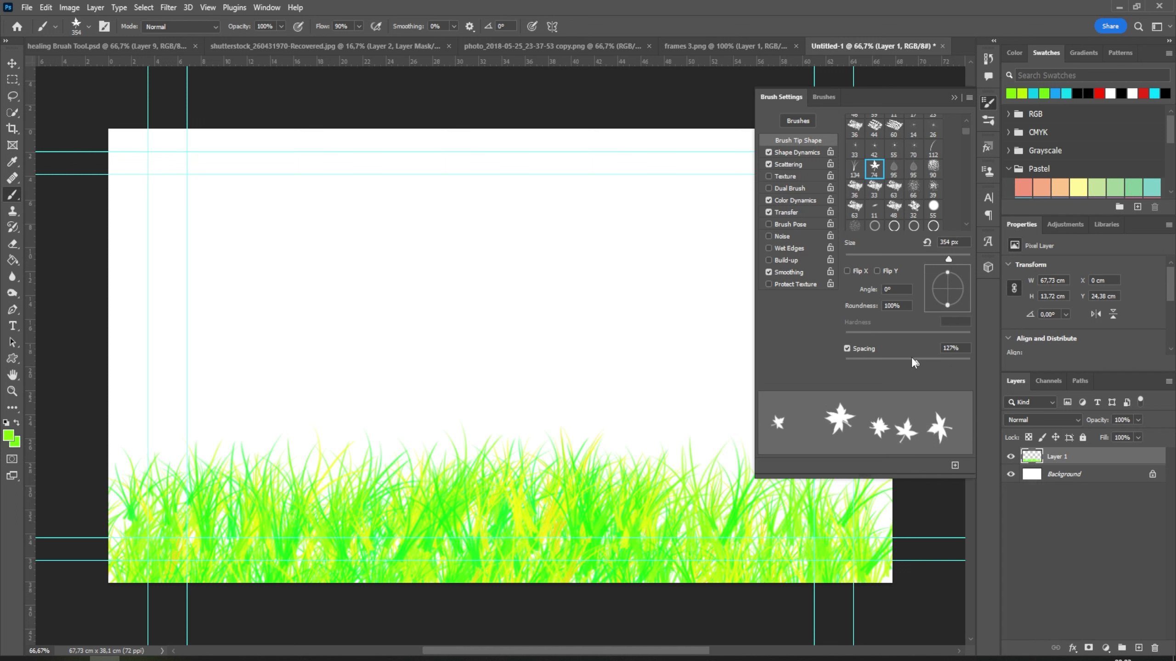
left_click_drag(904, 262, 952, 259)
mouse_move(648, 292)
left_mouse_down()
mouse_move(485, 389)
mouse_move(197, 415)
mouse_move(486, 195)
mouse_move(666, 431)
left_mouse_up()
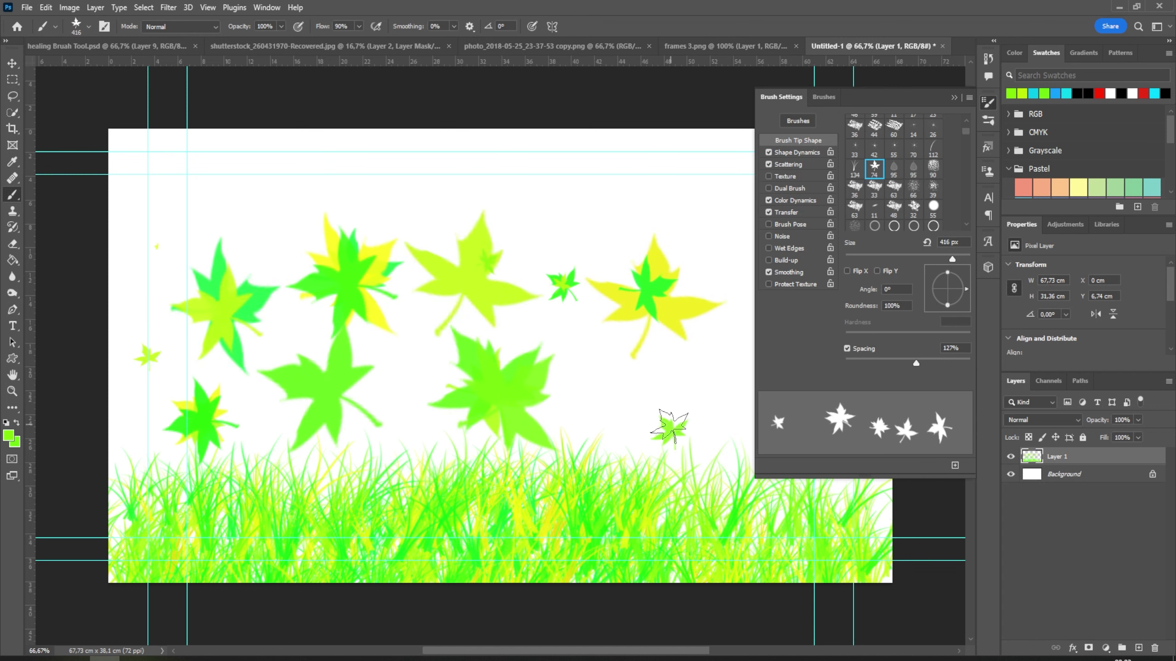
left_click_drag(735, 301, 695, 280)
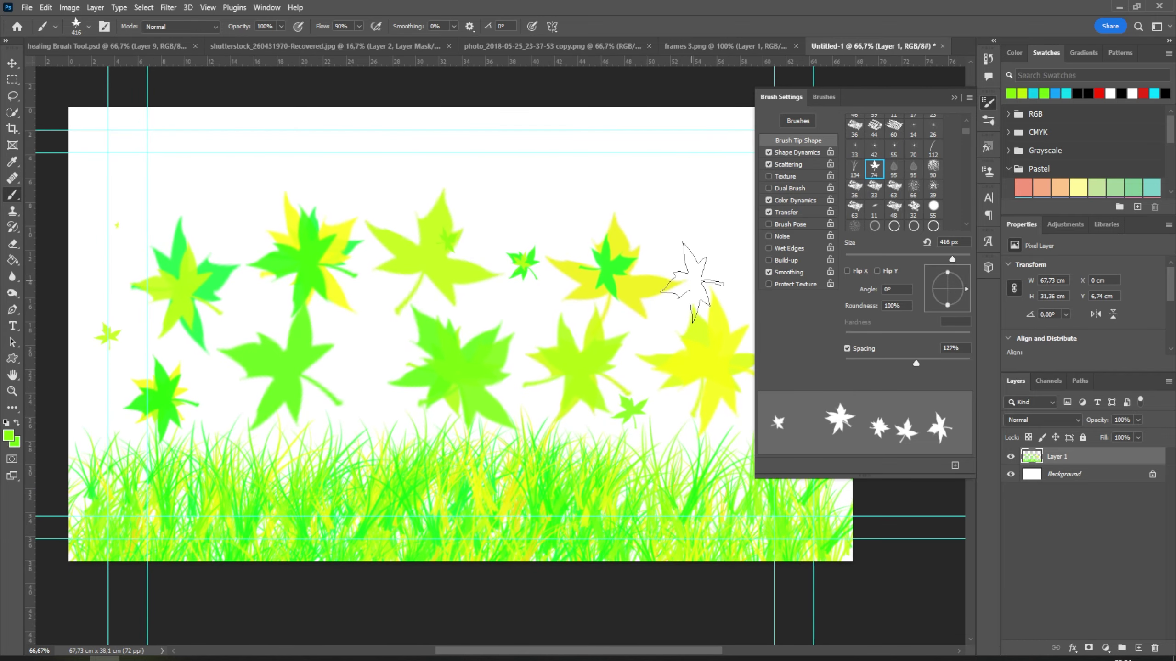
left_click(381, 377)
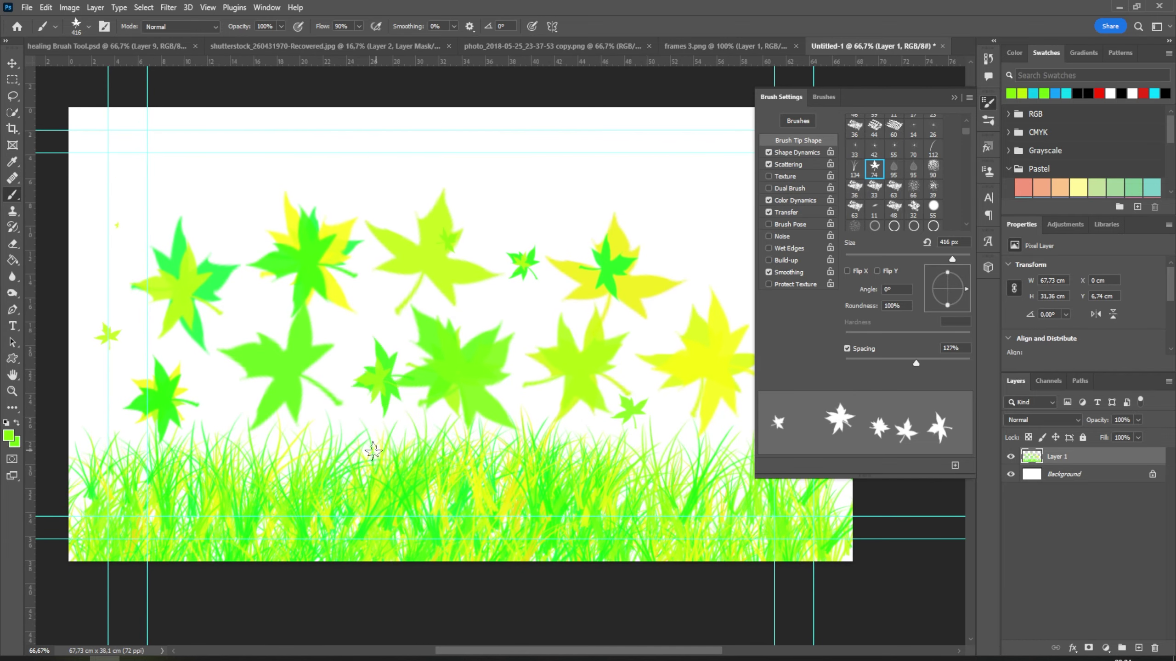
left_click(238, 202)
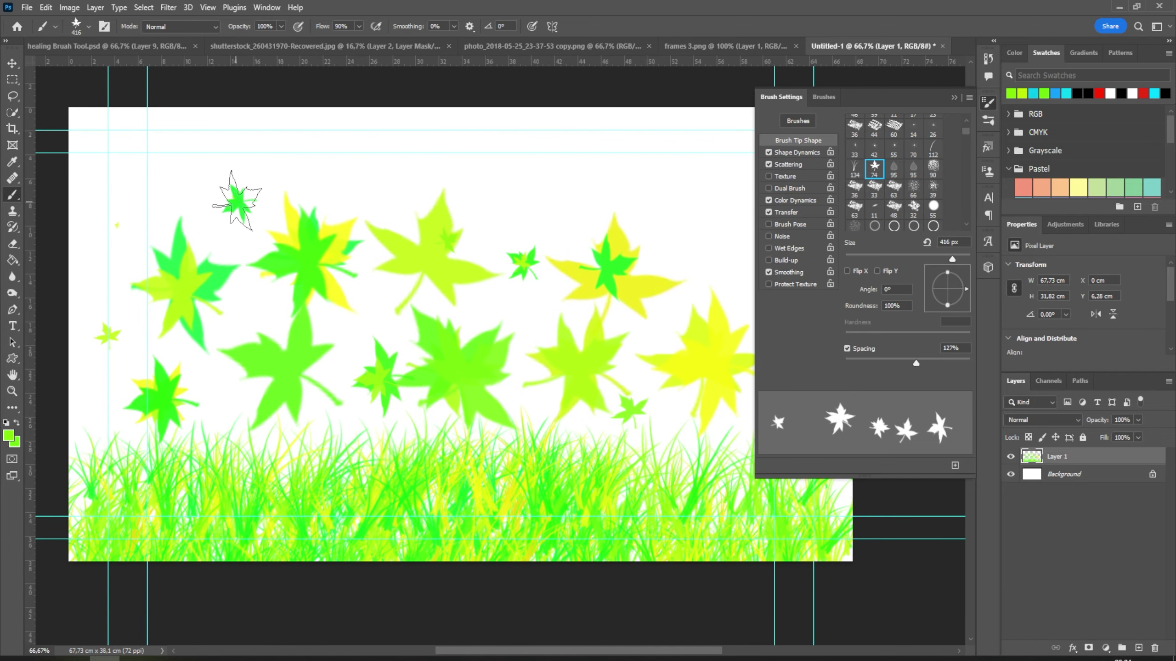
left_click(952, 97)
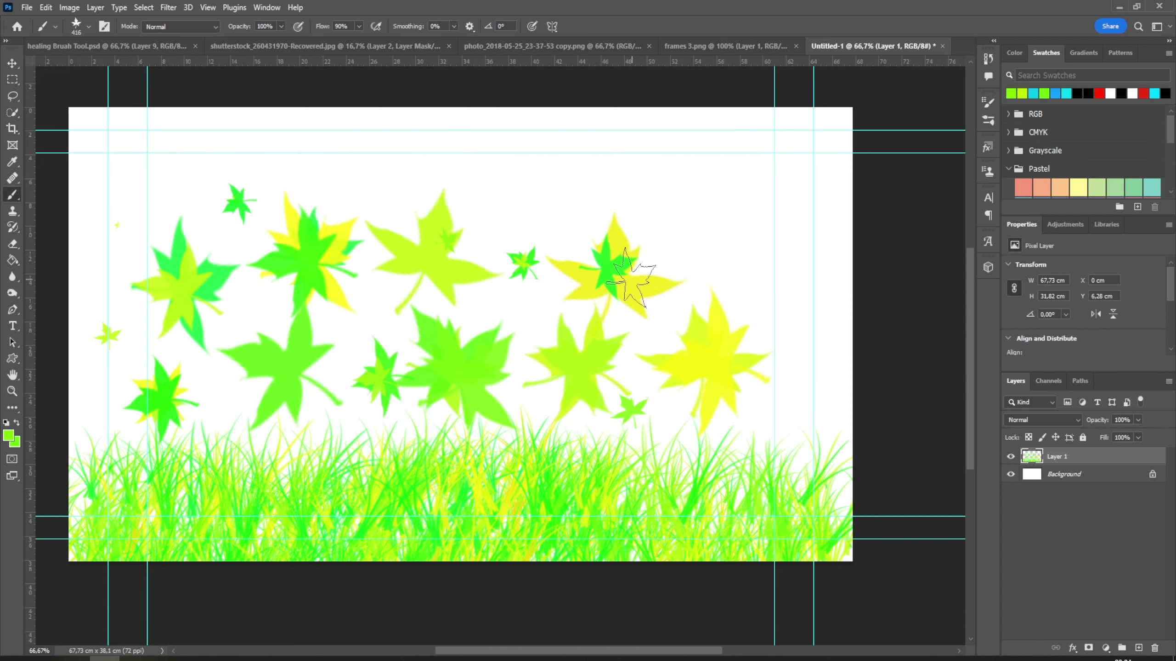
key("ctrl+z")
key("ctrl+z")
key("ctrl+z")
key("ctrl+z")
key("ctrl+z")
key("ctrl+z")
key("ctrl+z")
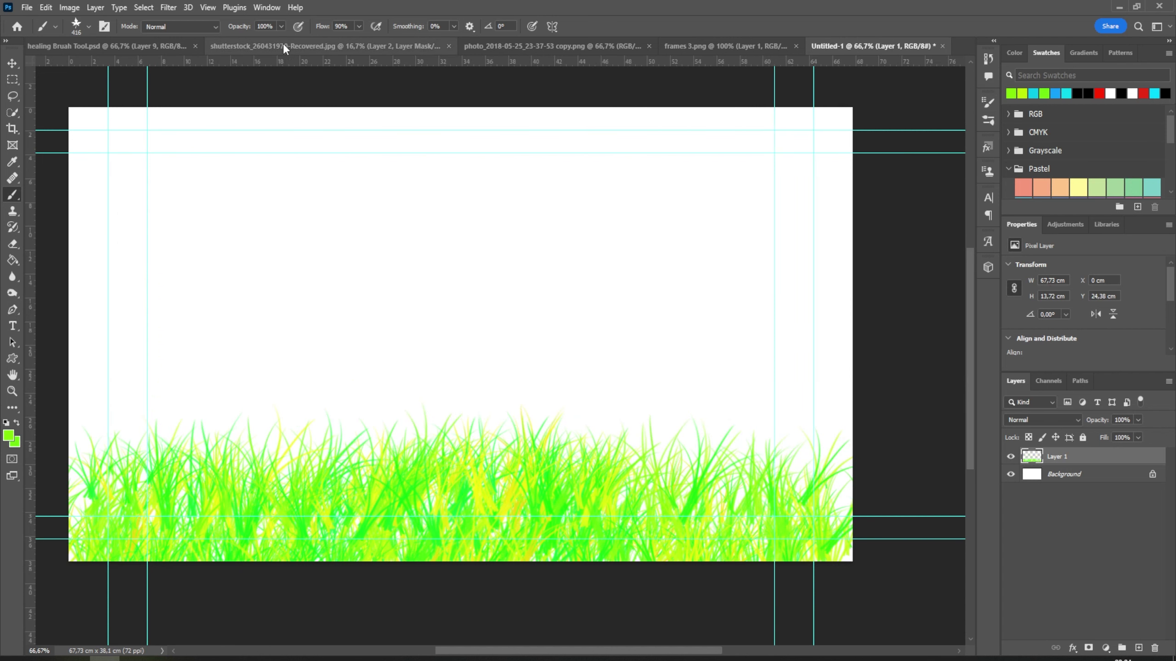
Step: Keep Normal mode, choose square frame brush 346, and stamp one frame above the grass
left_click(214, 29)
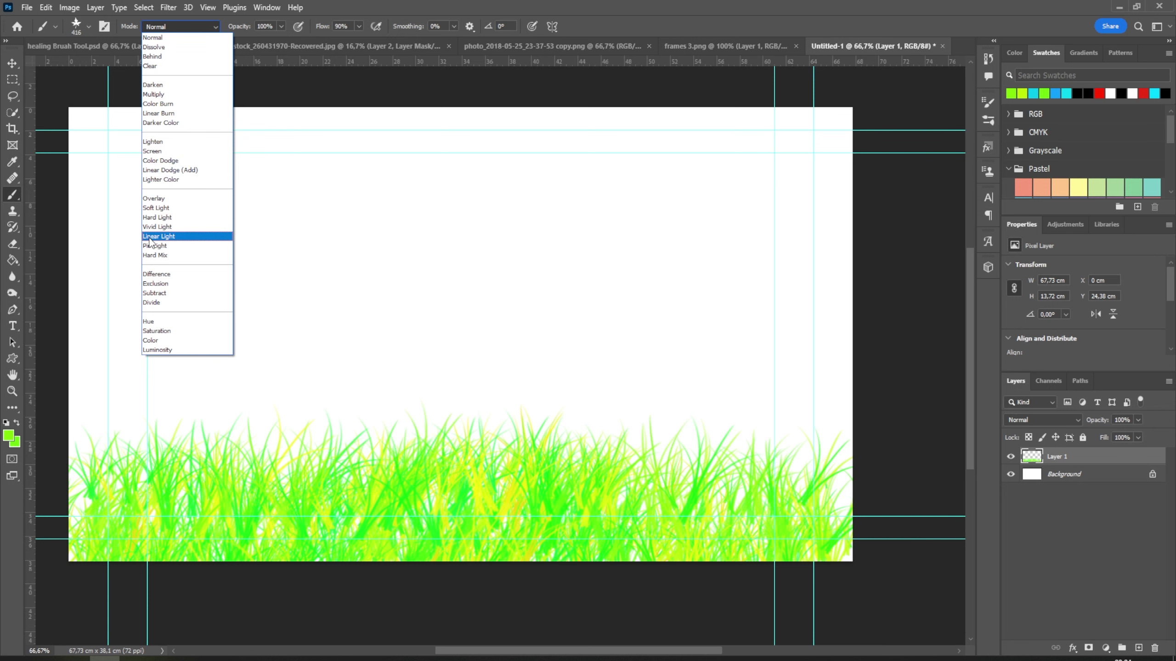
left_click(76, 26)
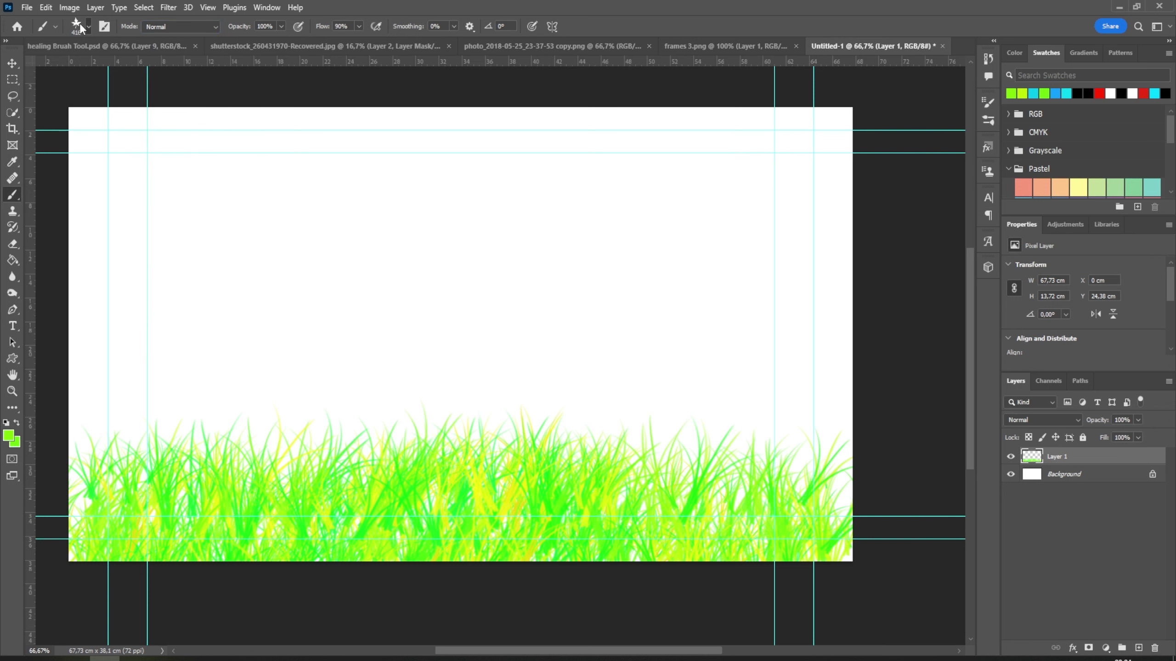
left_click(90, 26)
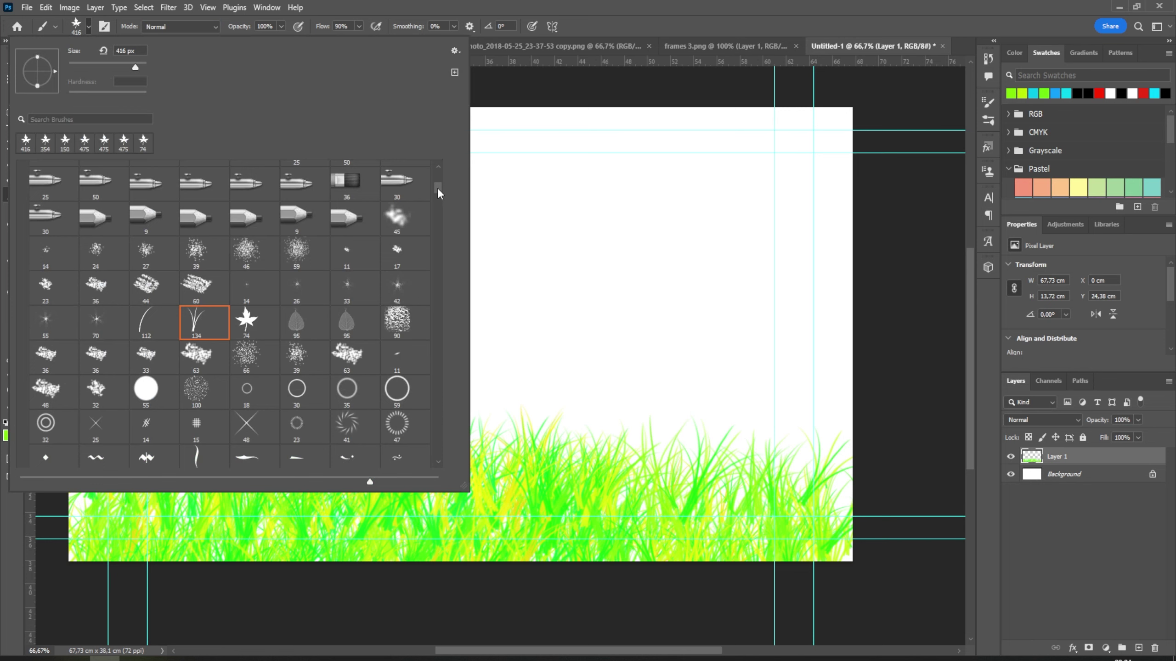
left_click_drag(438, 194, 435, 463)
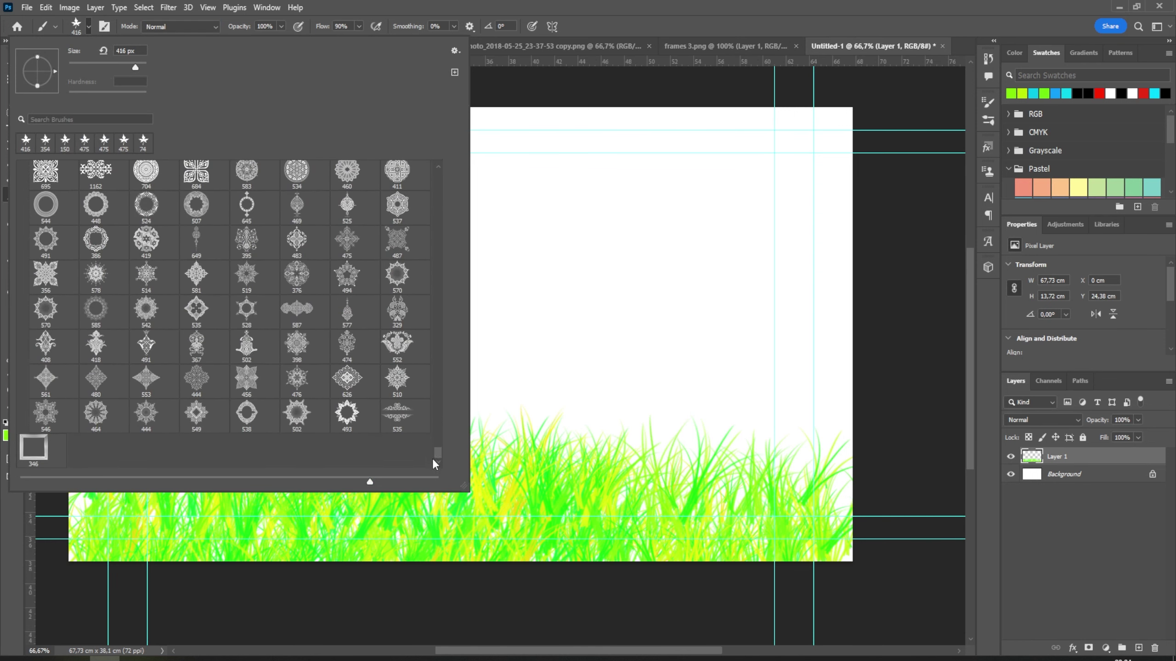
left_click(34, 448)
left_click(595, 8)
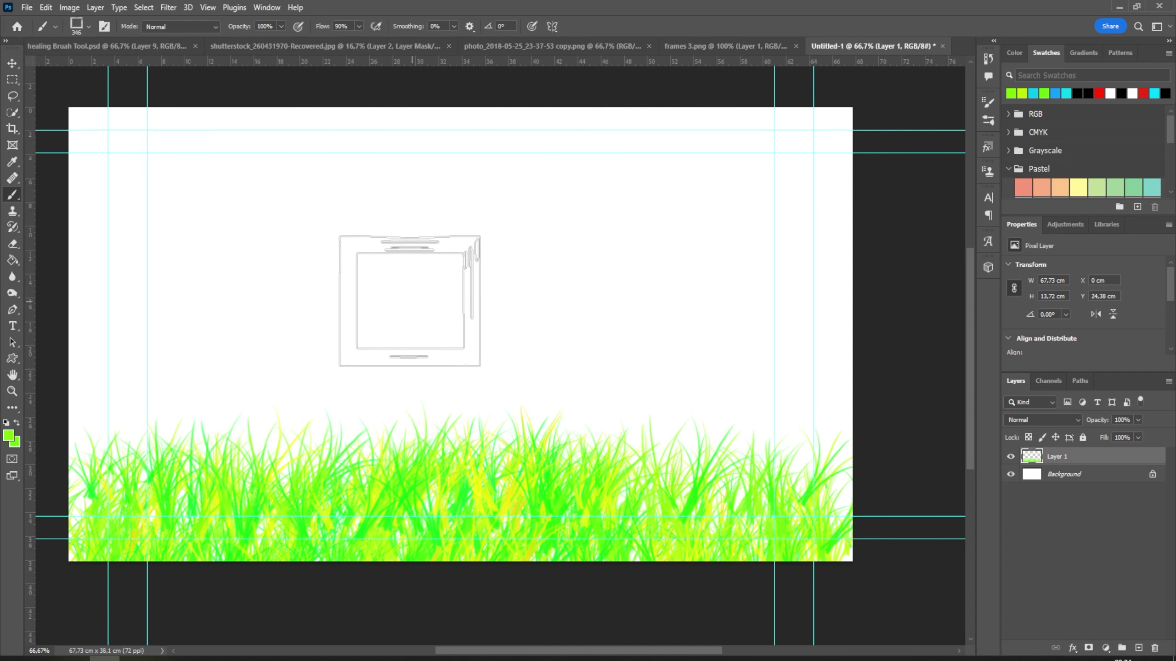
left_click(406, 272)
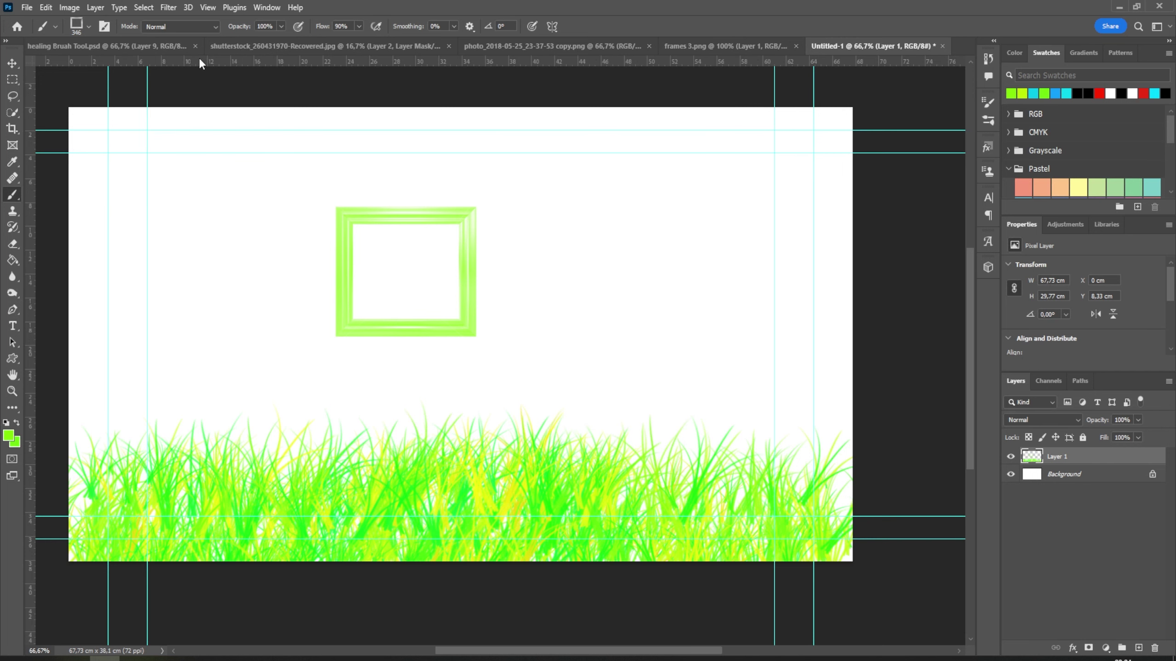
Step: Stamp test frames in Dissolve and Behind blend modes
left_click(215, 27)
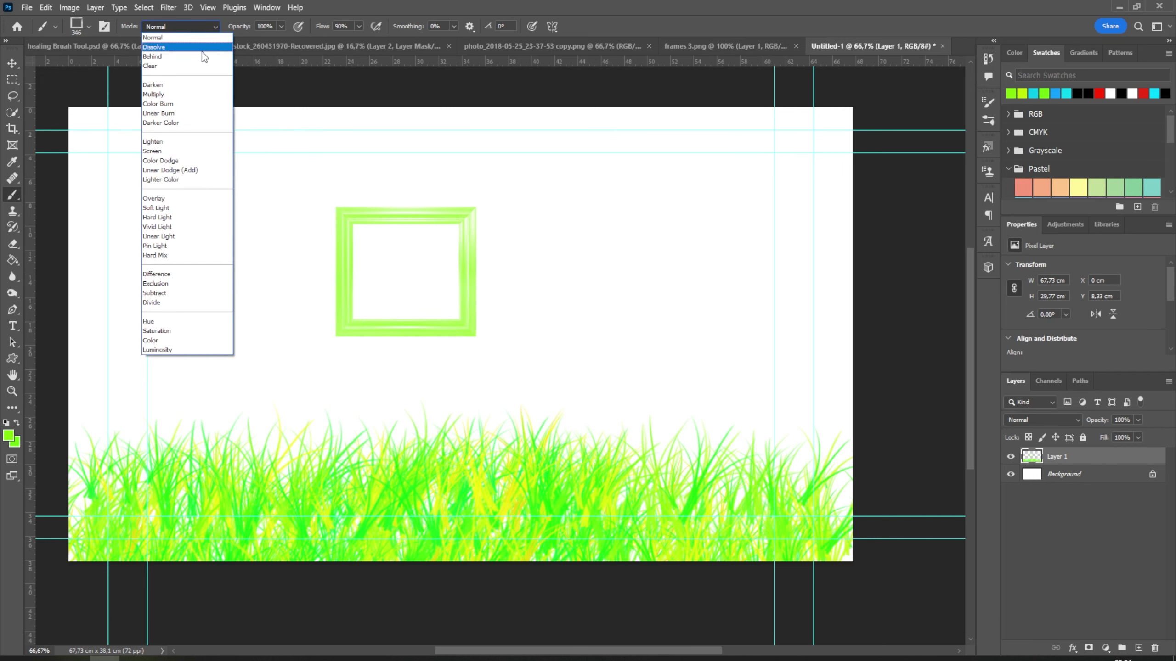
left_click(202, 51)
left_click(578, 279)
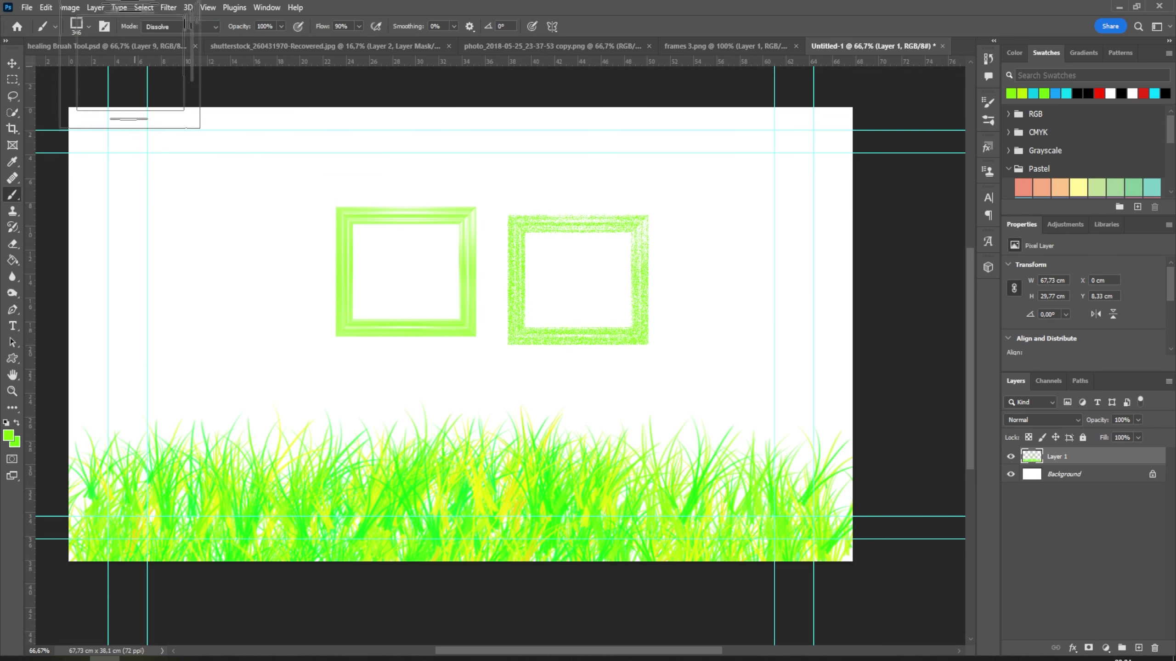
left_click(185, 26)
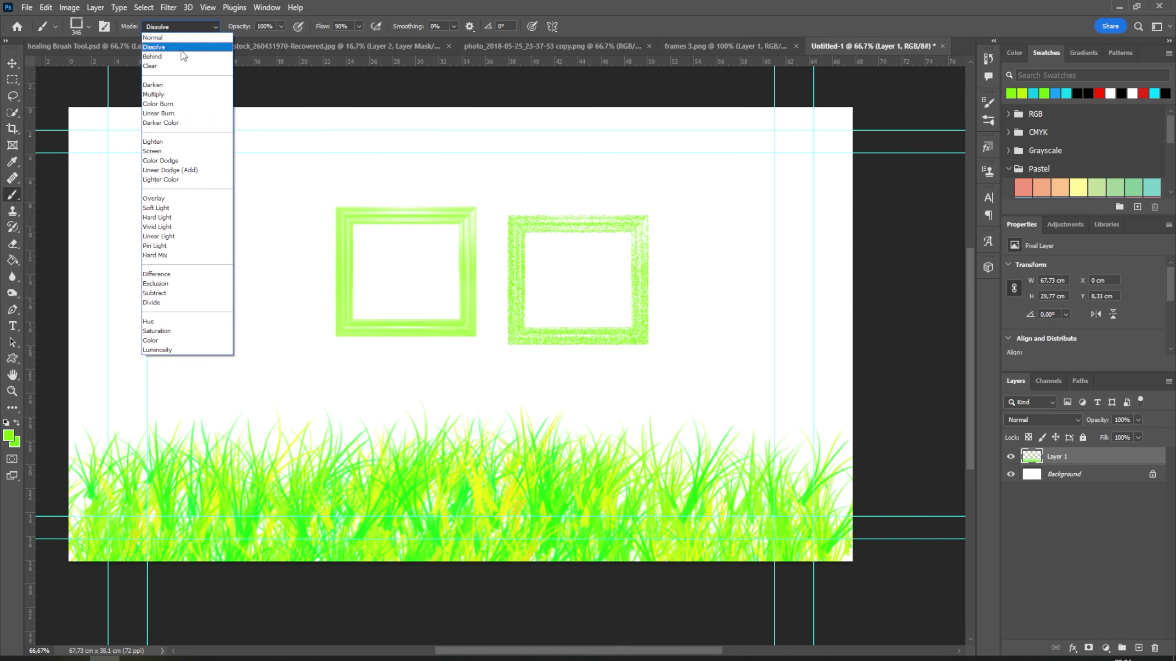
left_click(186, 61)
left_click(734, 276)
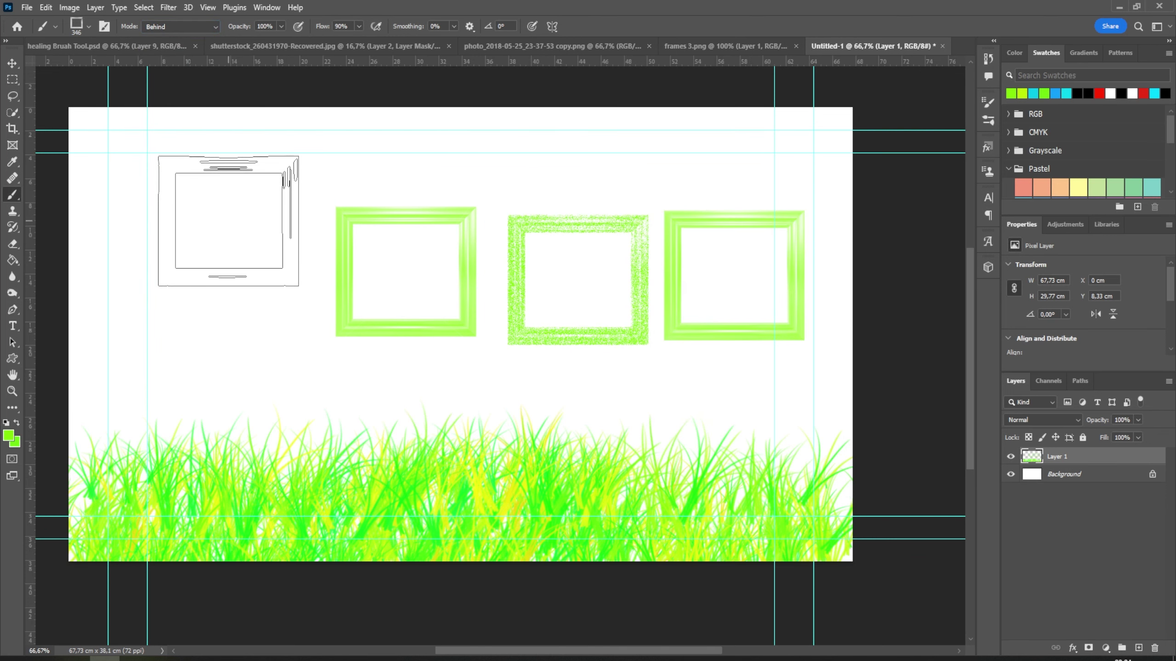
left_click(178, 28)
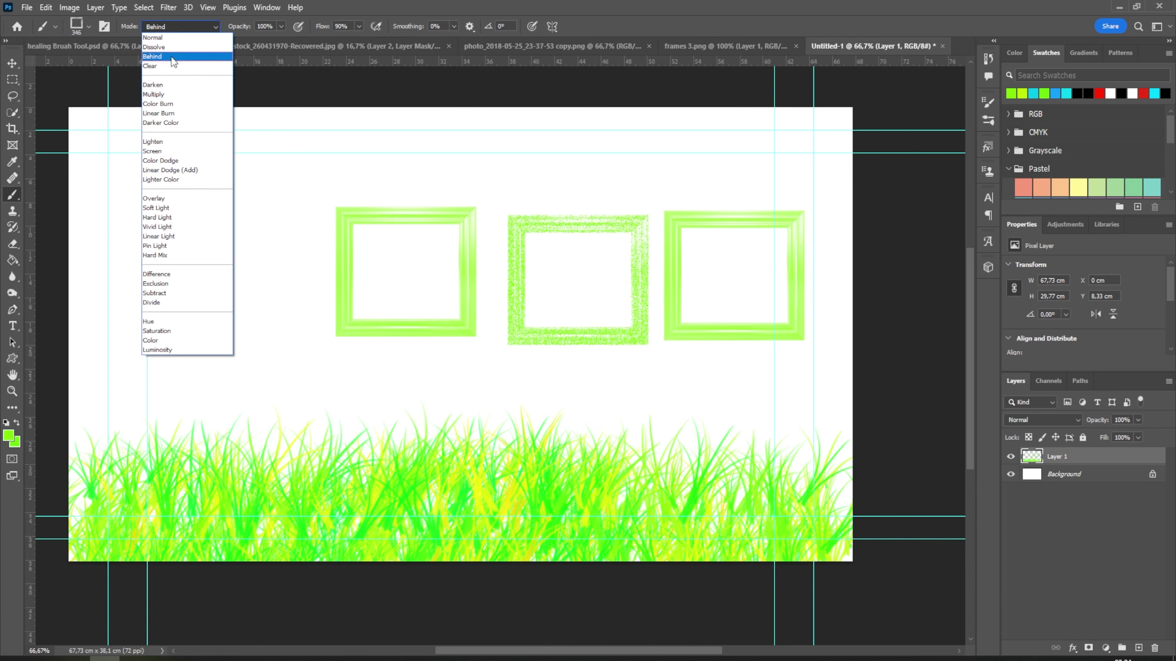
left_click(175, 62)
left_click(250, 270)
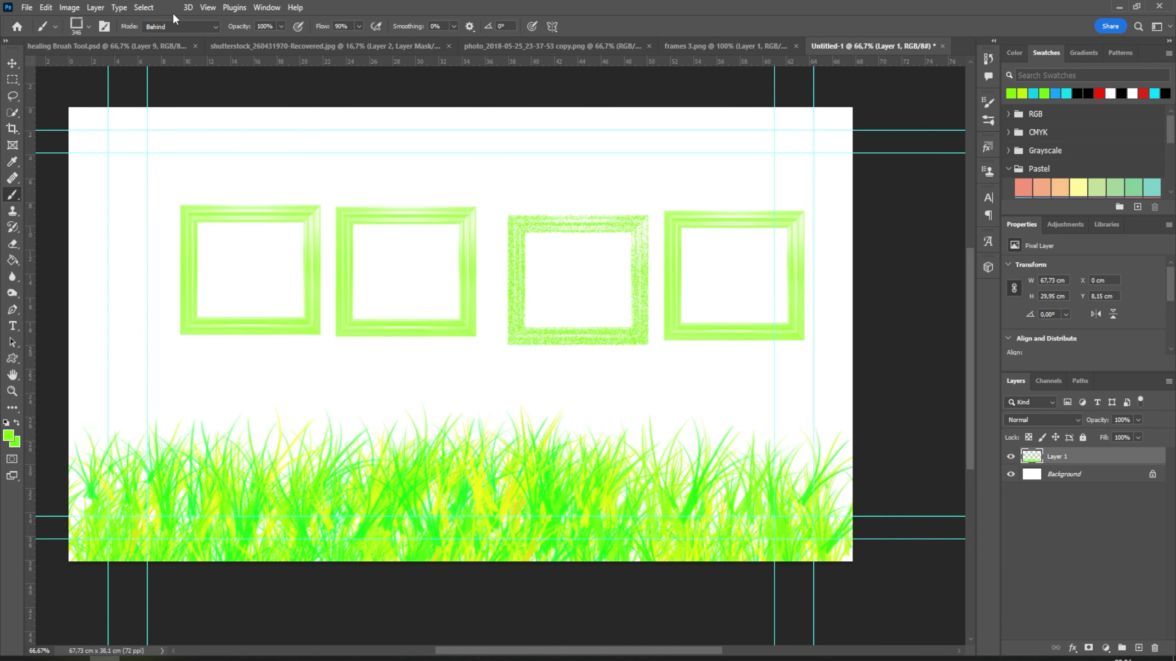
Step: Erase bands from the frames in Clear mode, then shrink the brush from 346 to 200
left_click(175, 26)
left_click(175, 66)
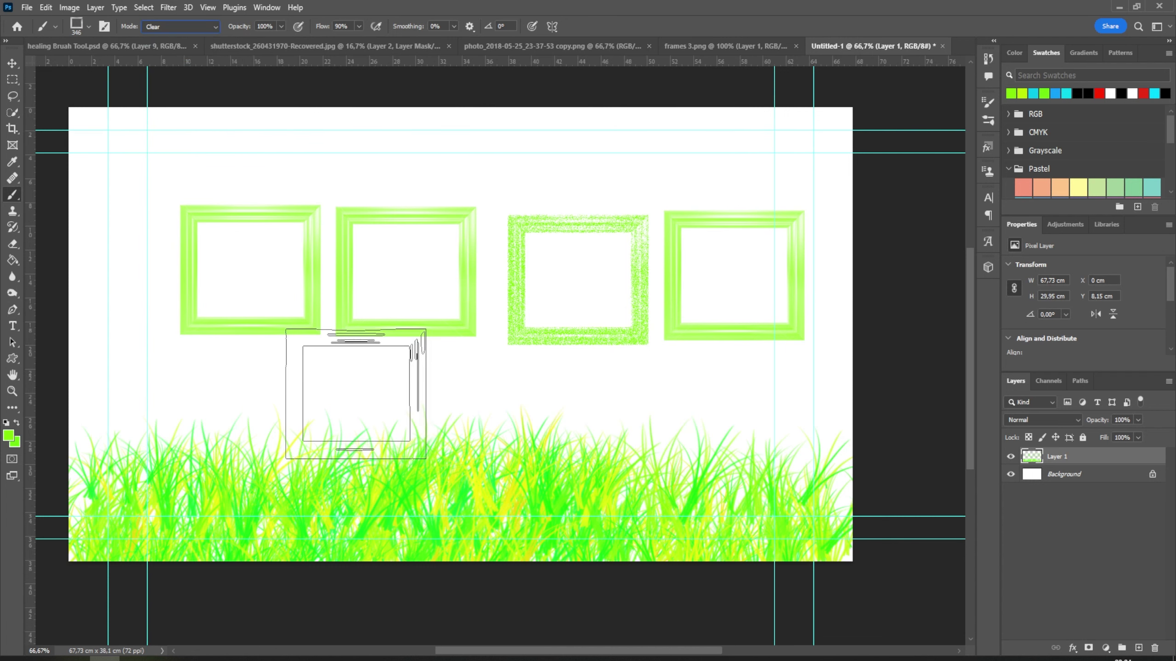
left_click(360, 394)
left_click(463, 208)
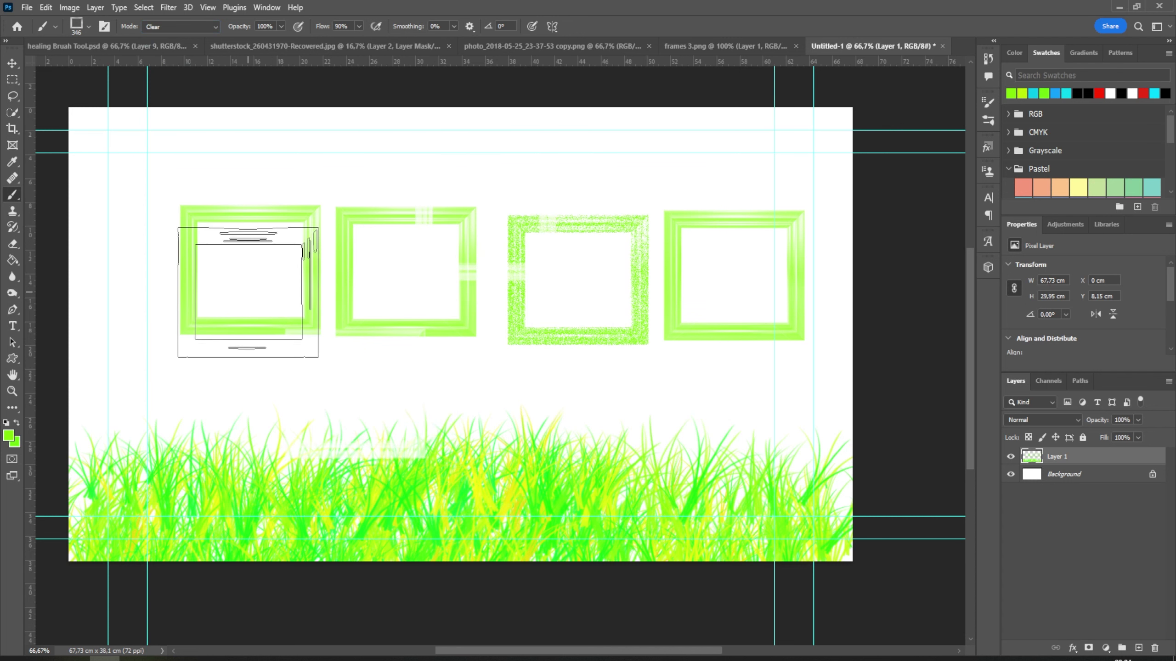
key("bracketleft")
key("bracketleft")
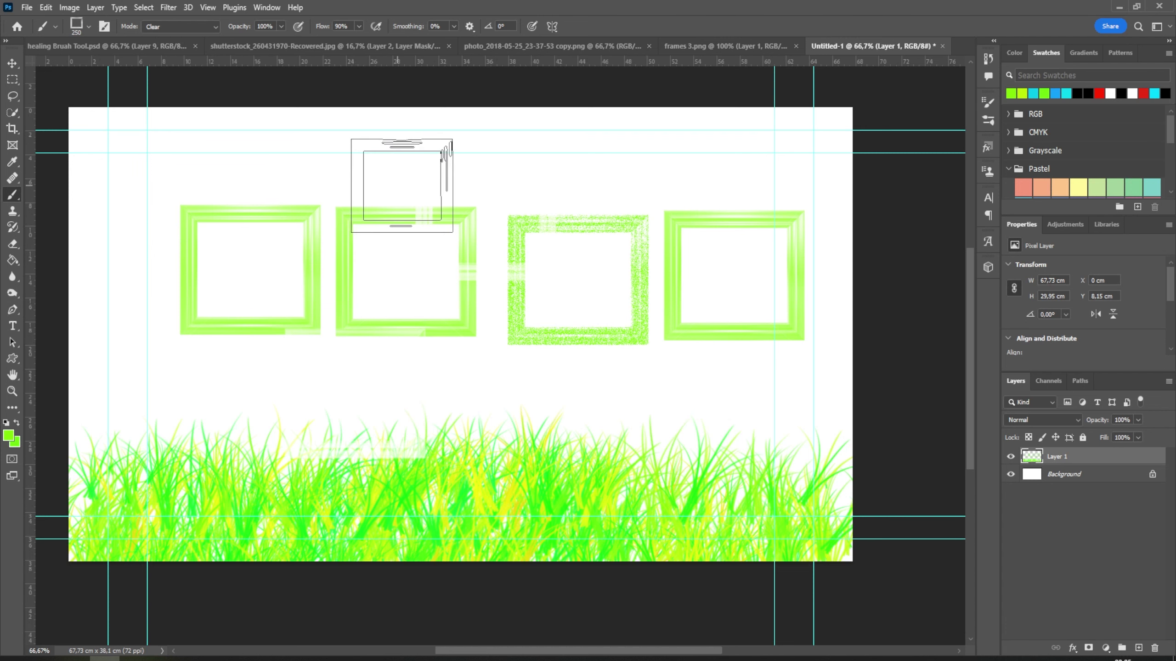
key("bracketleft")
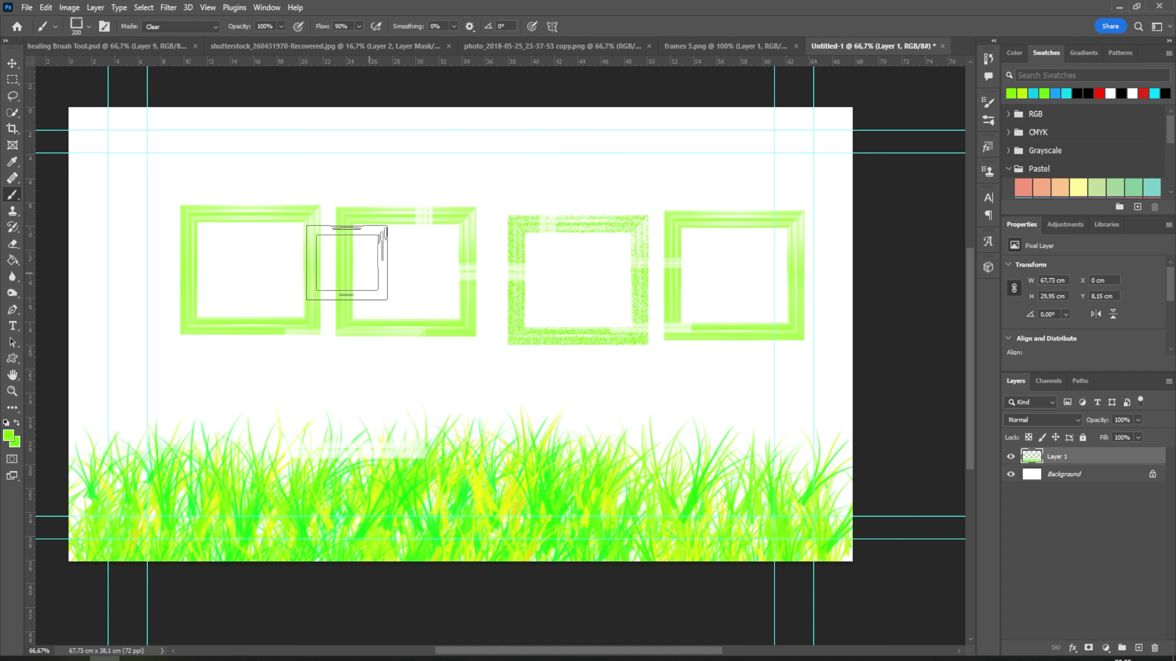
Step: Stamp two upper-right frames in Darken mode, then return the brush mode to Normal
left_click(178, 26)
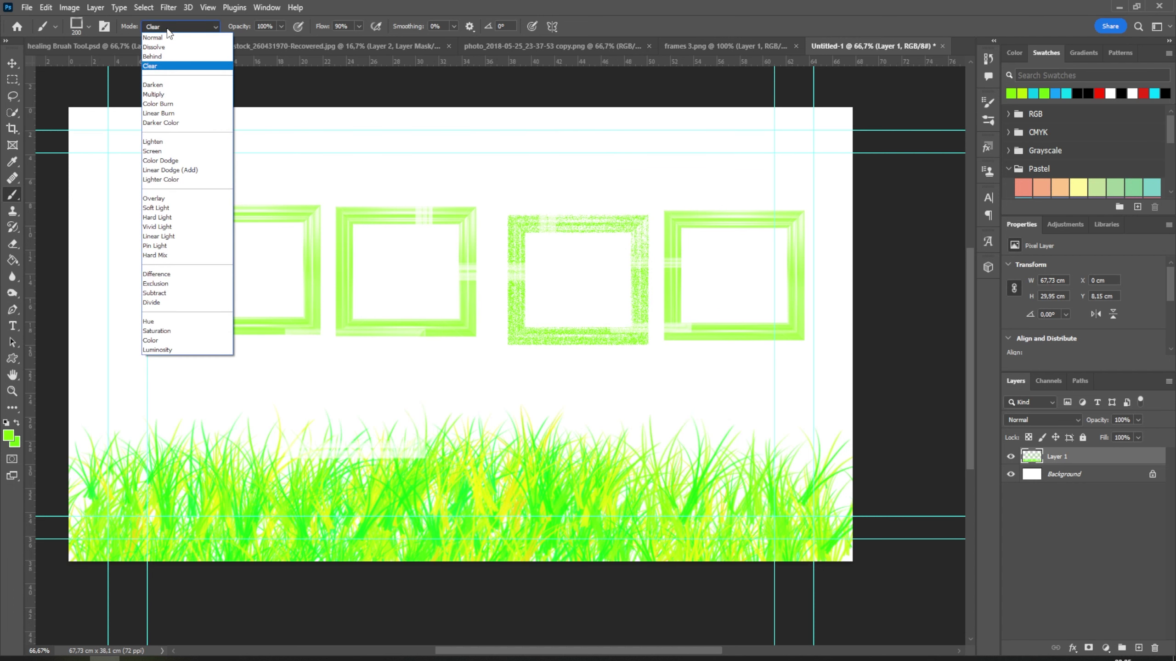
left_click(176, 86)
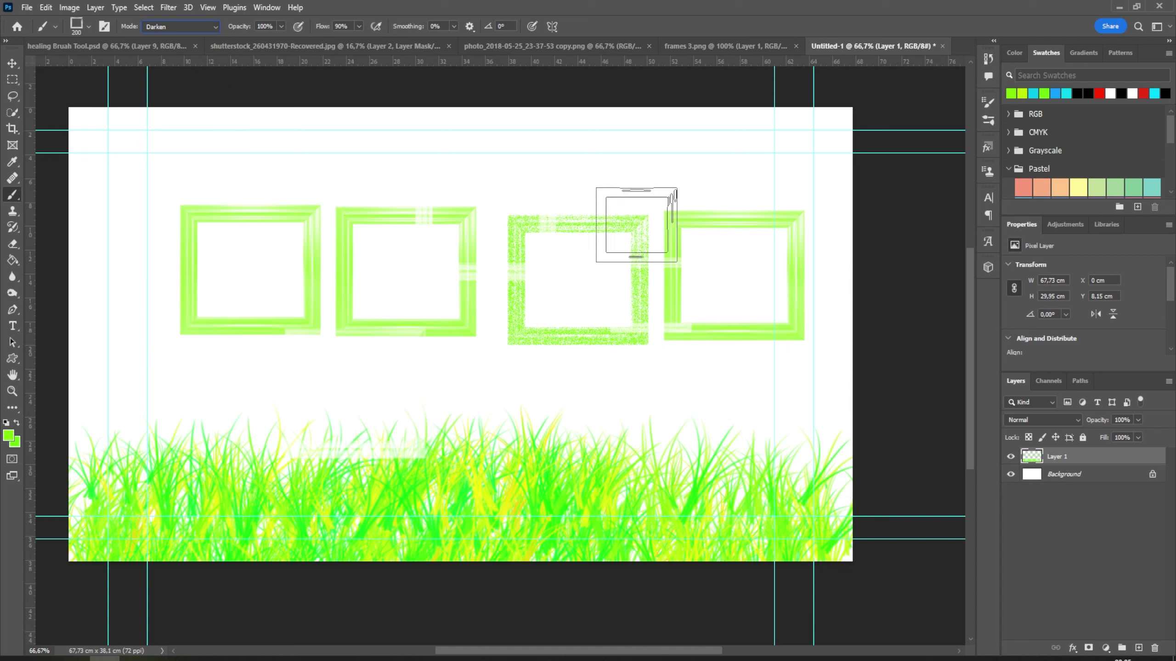
left_click(619, 181)
left_click(713, 159)
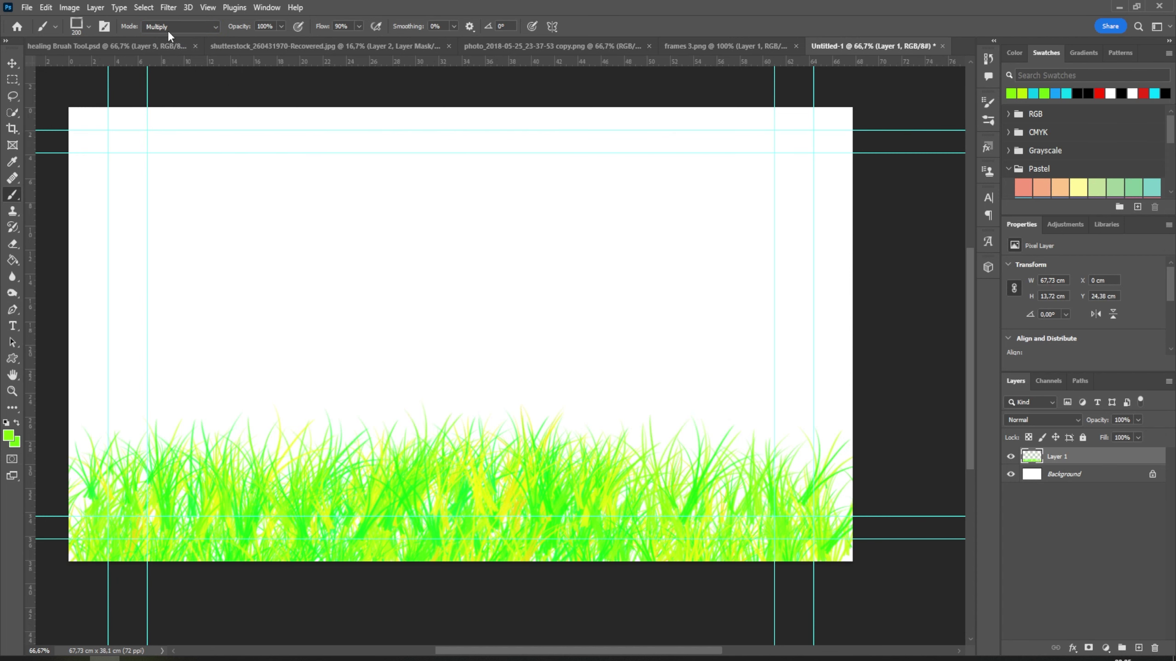
left_click(168, 28)
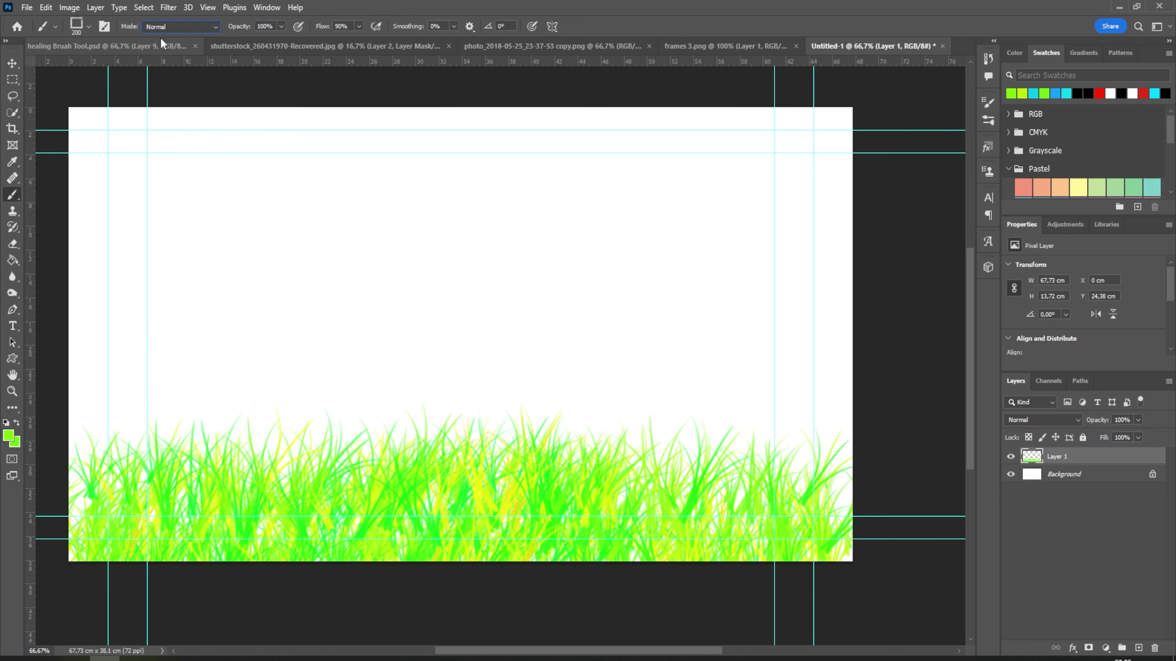
left_click(177, 25)
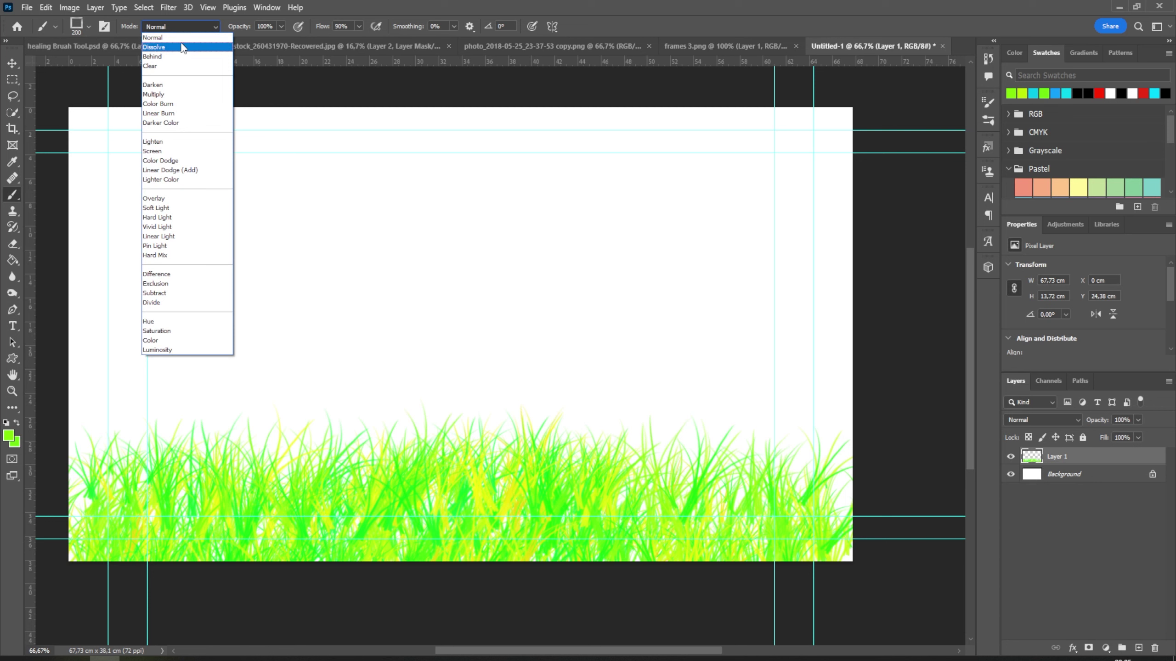
left_click(178, 24)
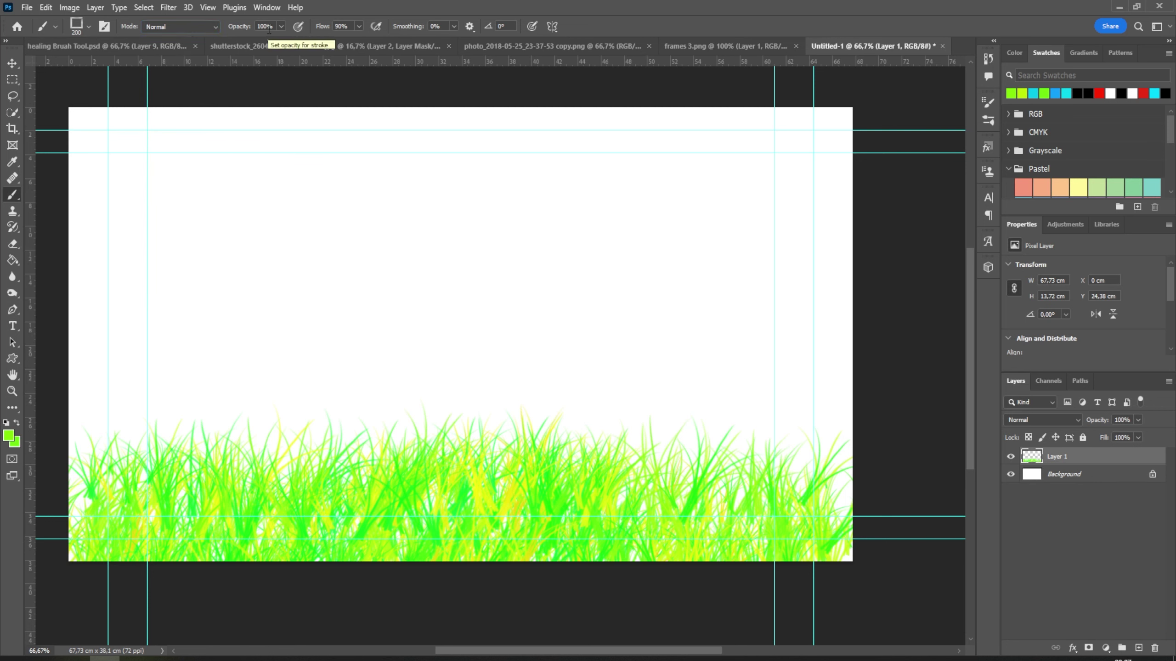
Step: Hide the grass layer and add a teal Solid Color fill layer (#036b77)
left_click(1010, 457)
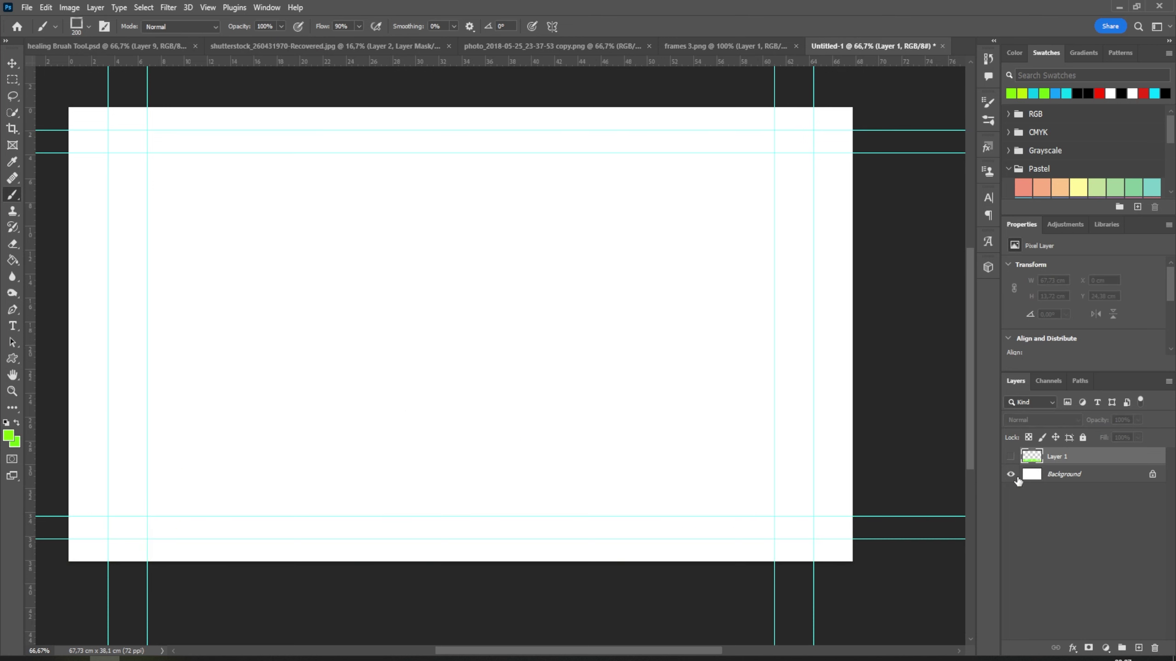
left_click(1106, 647)
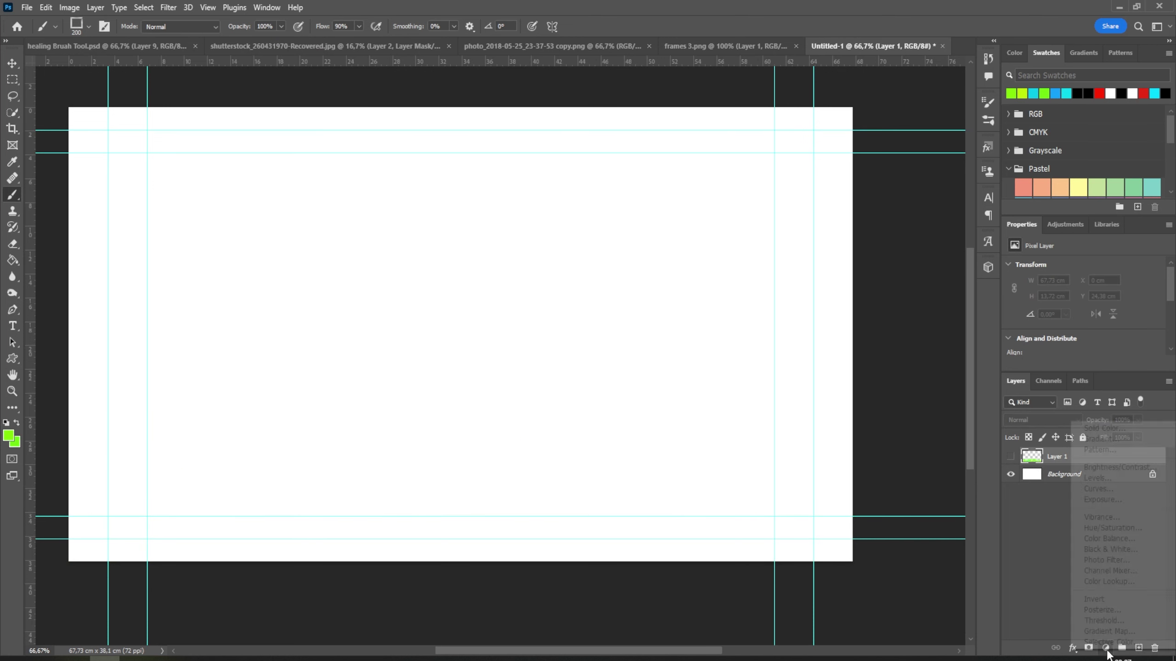
left_click(1083, 429)
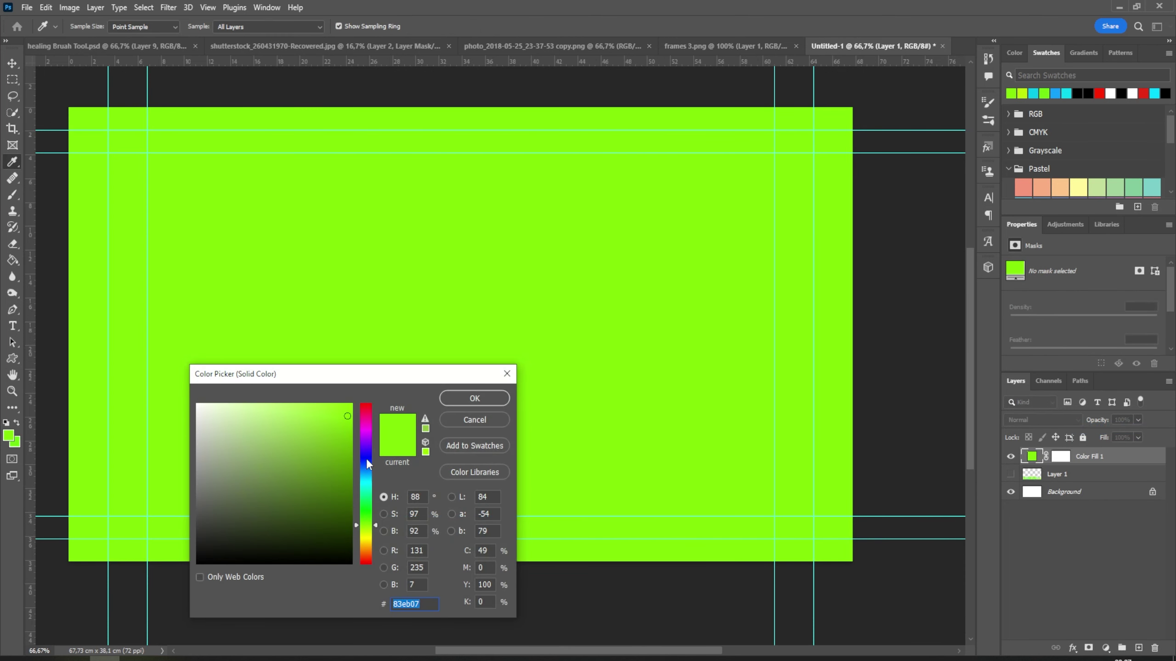
mouse_move(366, 463)
left_mouse_down()
mouse_move(366, 435)
mouse_move(370, 545)
mouse_move(334, 532)
mouse_move(348, 489)
left_mouse_up()
left_click(334, 547)
left_click_drag(366, 545, 370, 485)
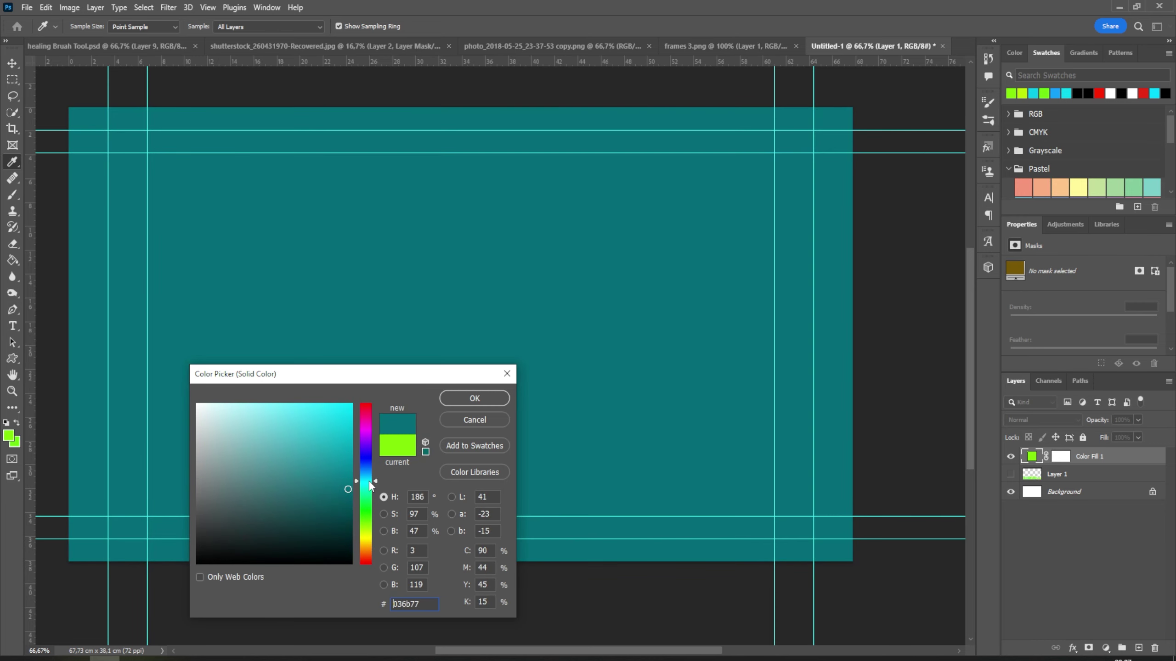
left_click(474, 398)
key("b")
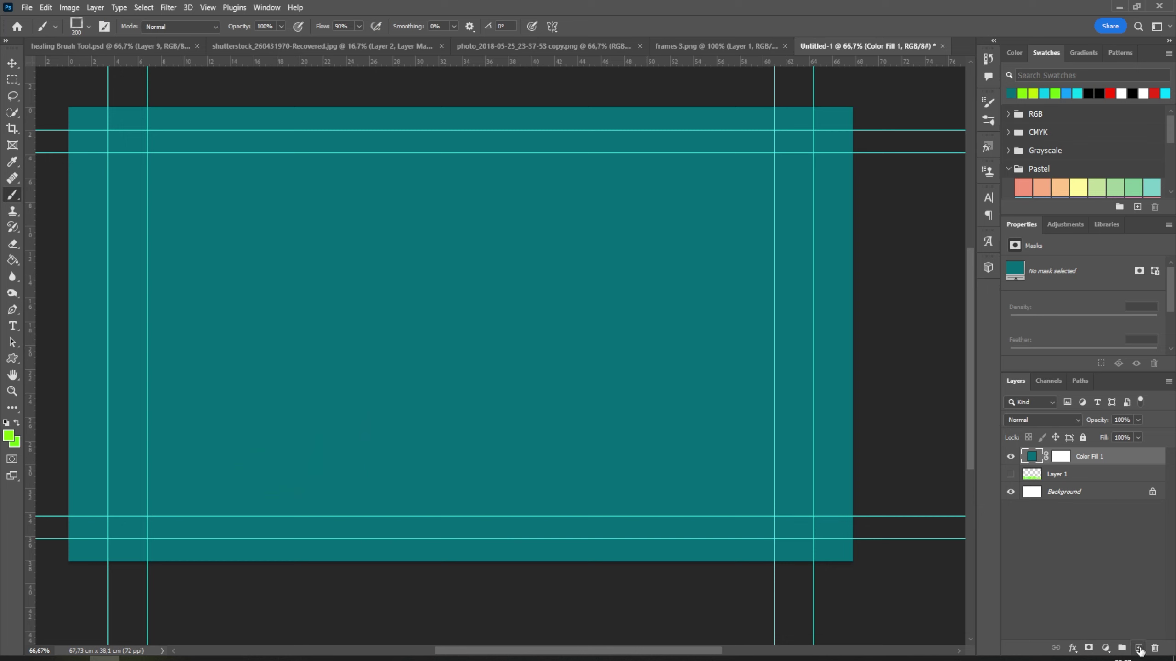
Step: Add a new empty layer and set the foreground colour to white (ffffff)
left_click(1139, 648)
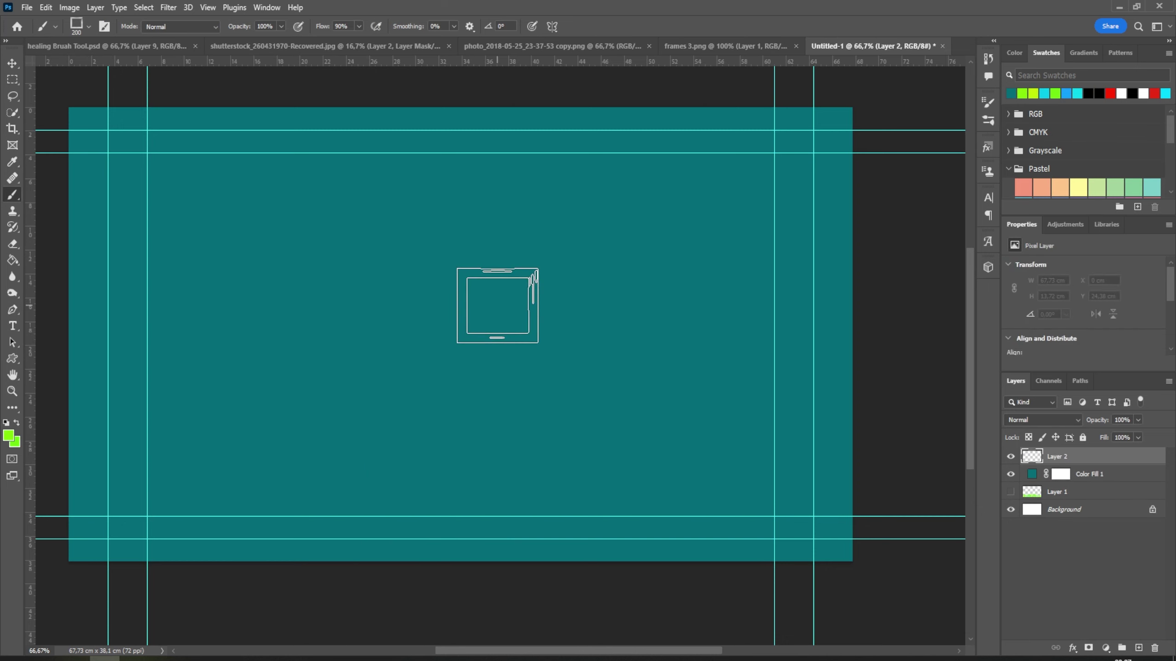
left_click(8, 437)
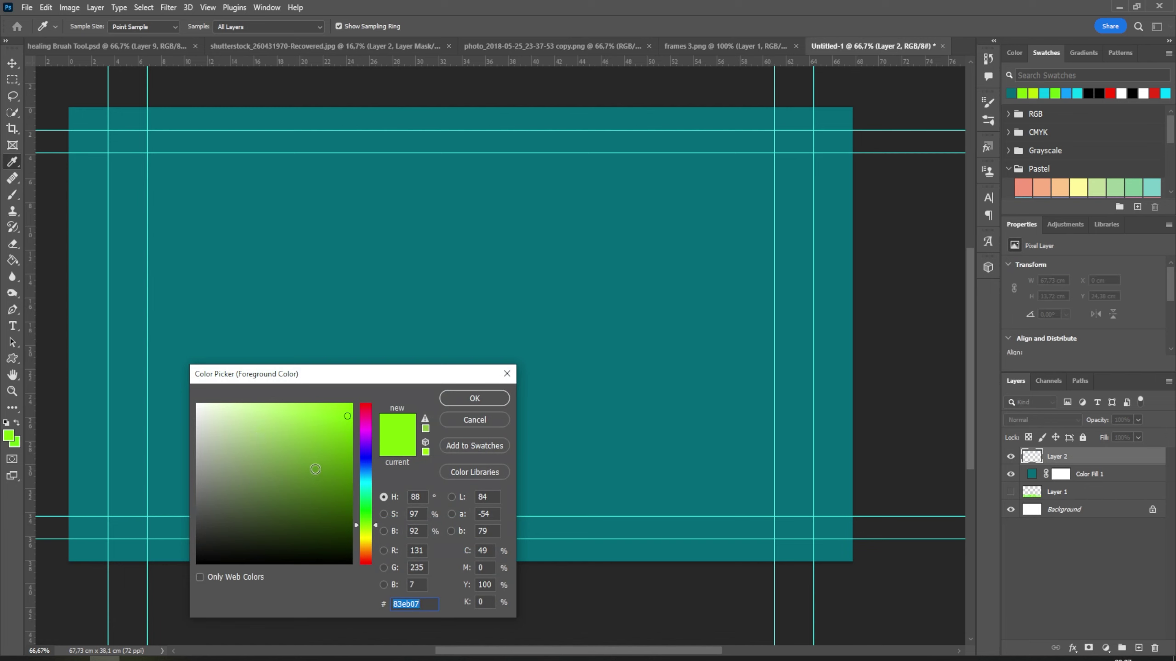
type("ffffff")
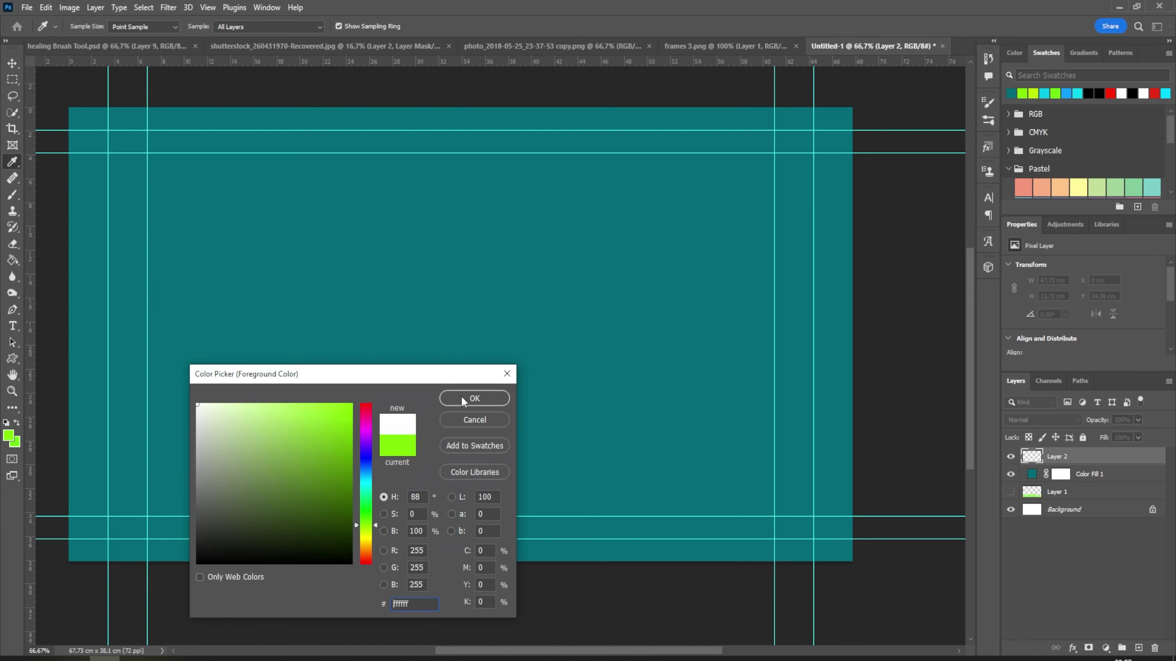
left_click(462, 398)
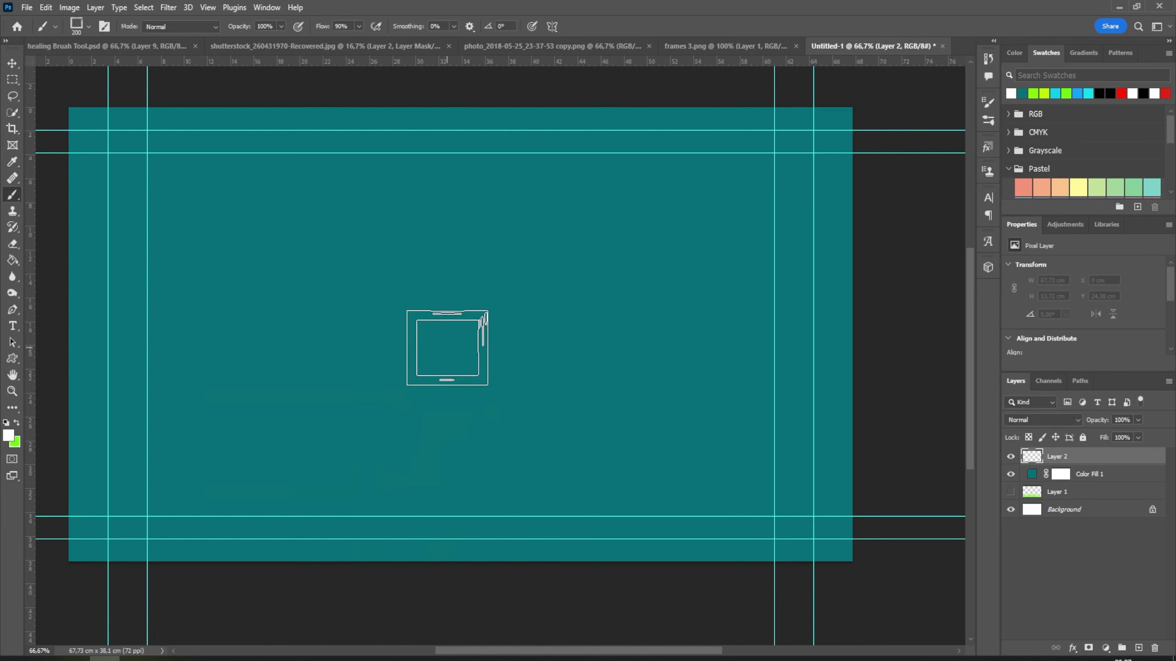
Step: Choose the hard round brush tip from the brush presets
left_click(88, 26)
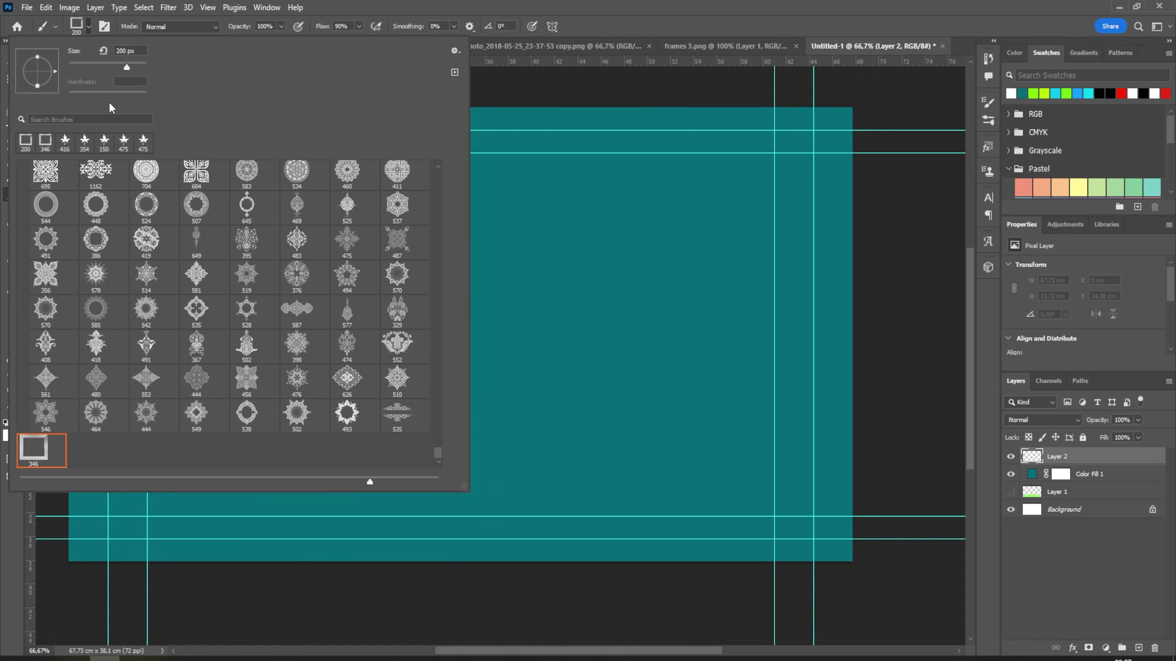
left_click_drag(437, 452, 438, 175)
left_click(45, 192)
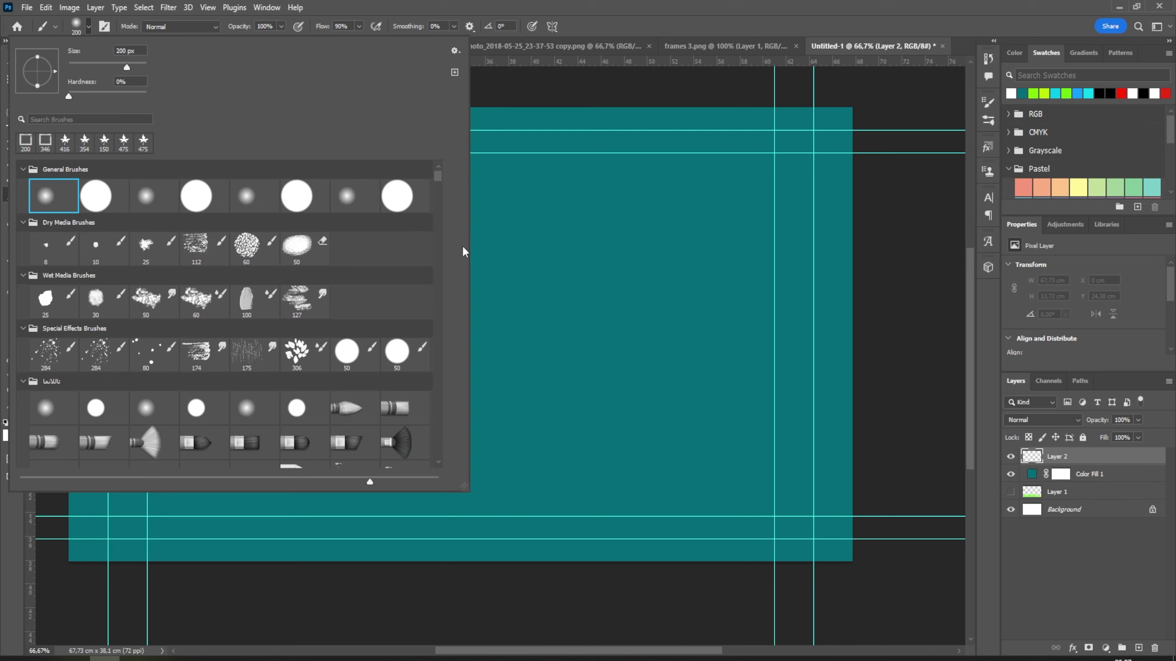
left_click(96, 196)
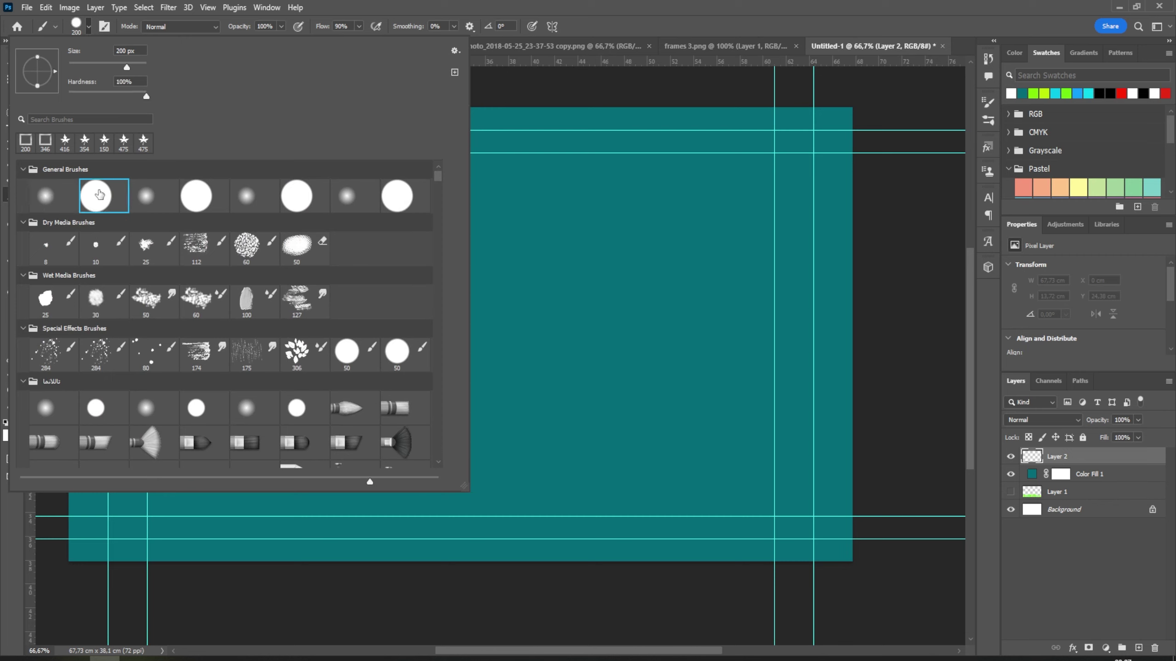
left_click(603, 5)
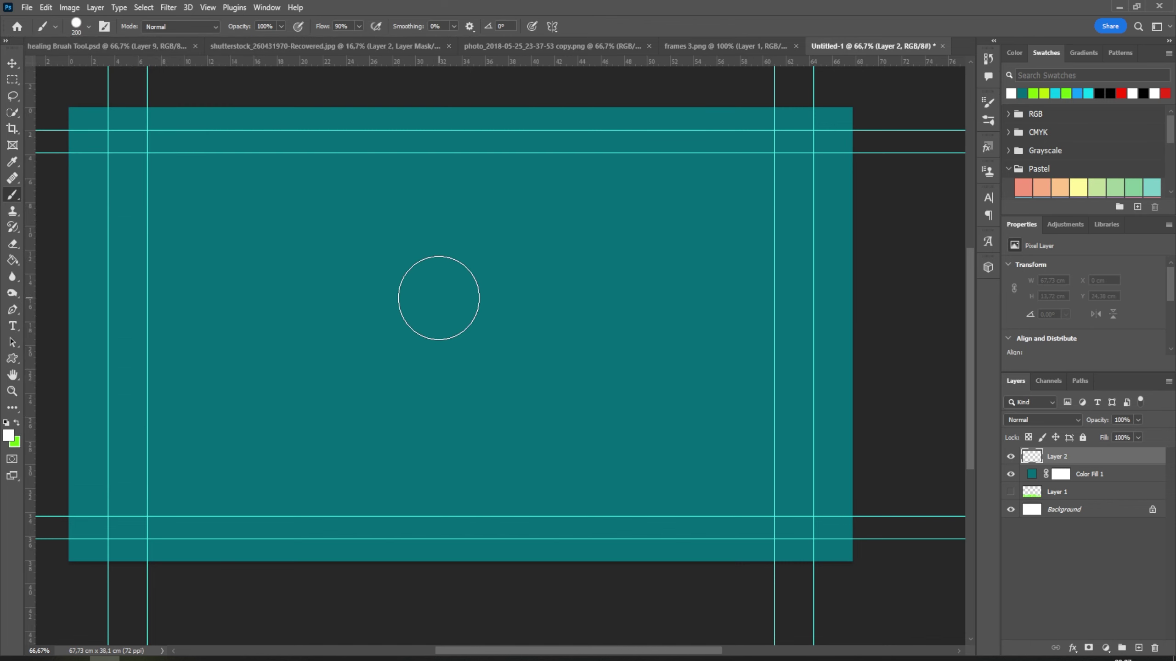
Step: Stamp overlapping white dabs mid-canvas, dropping brush opacity to about 42%, then raising it to 80%
left_click(422, 274)
left_click(509, 269)
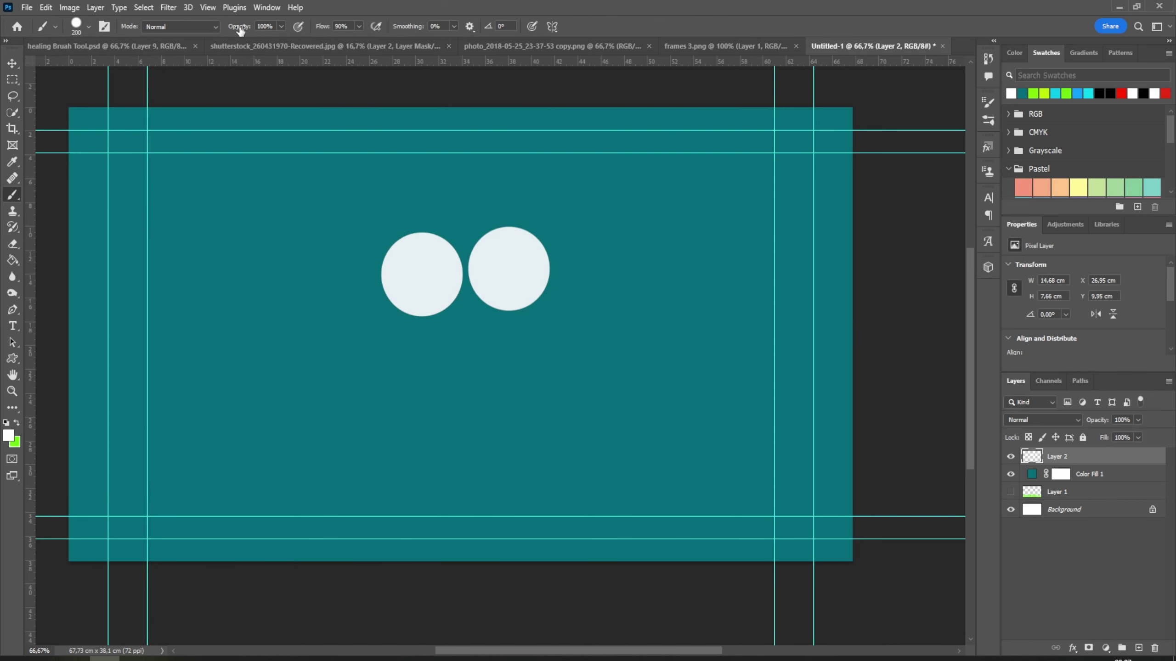
left_click(281, 26)
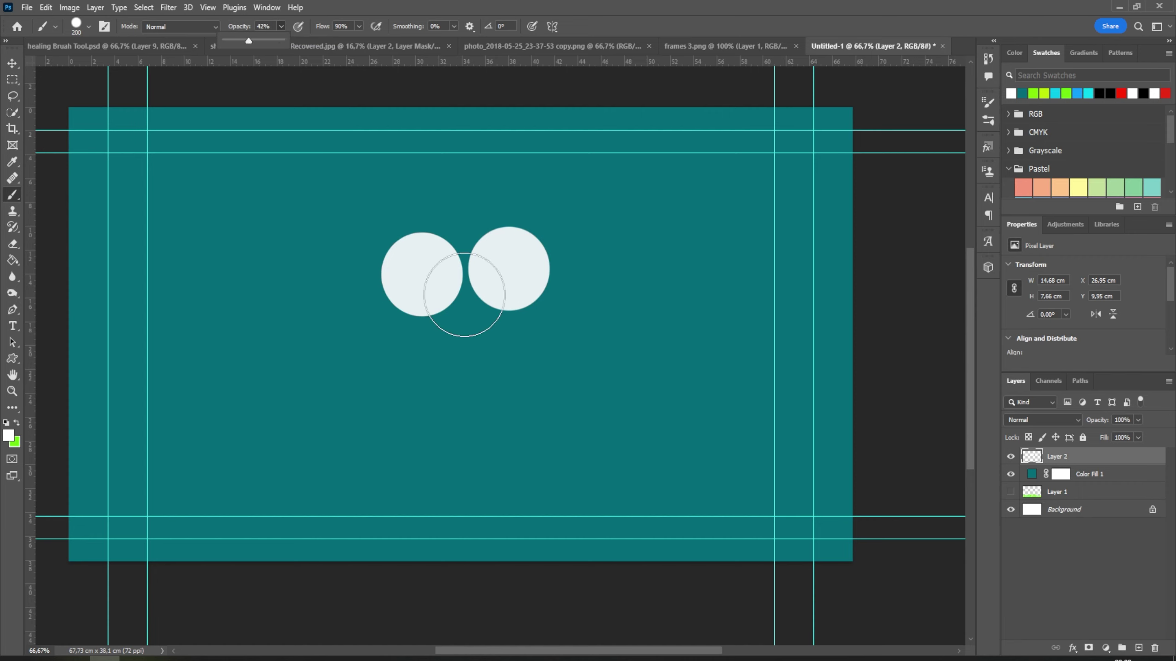
left_click_drag(248, 41, 252, 41)
left_click(473, 365)
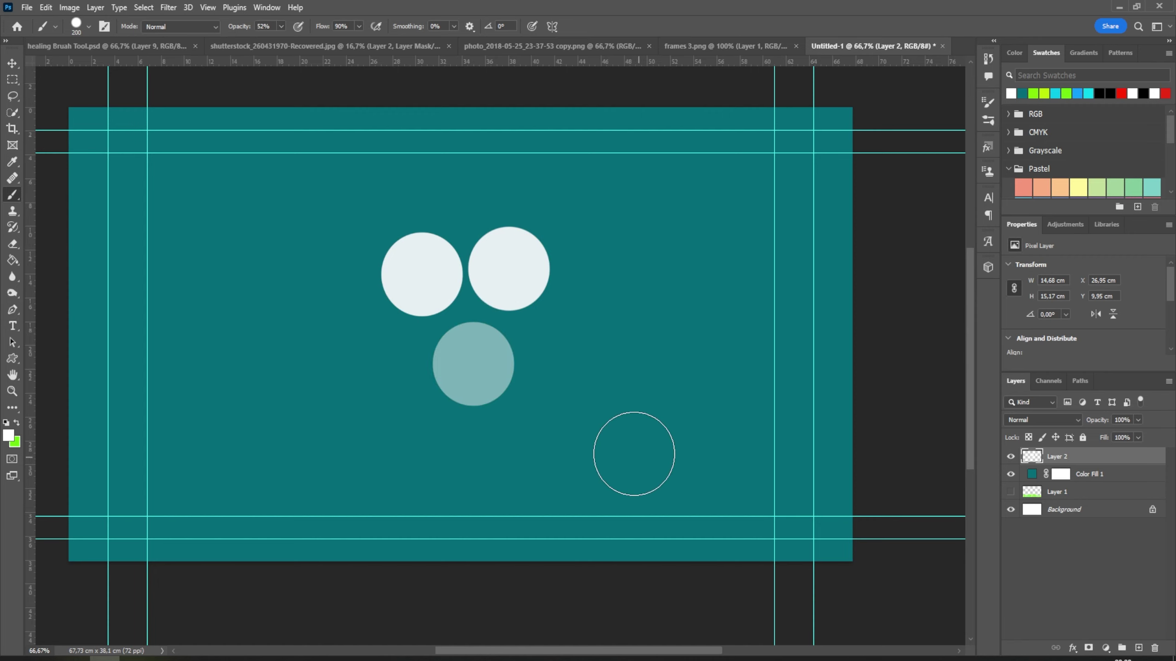
left_click(512, 325)
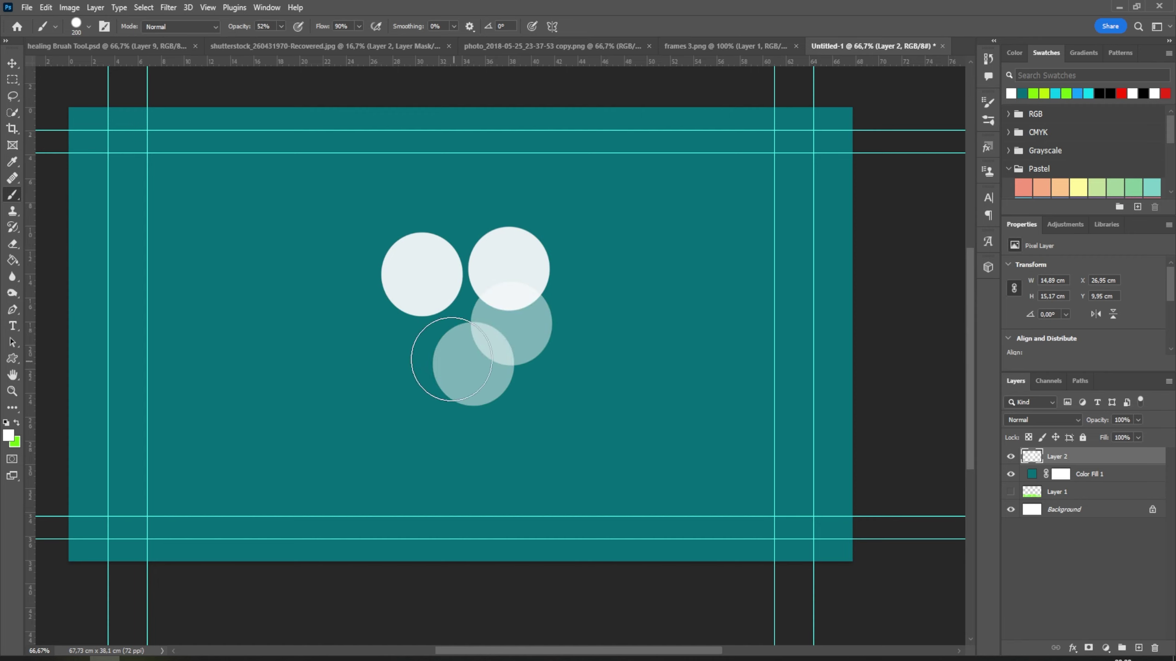
left_click(442, 329)
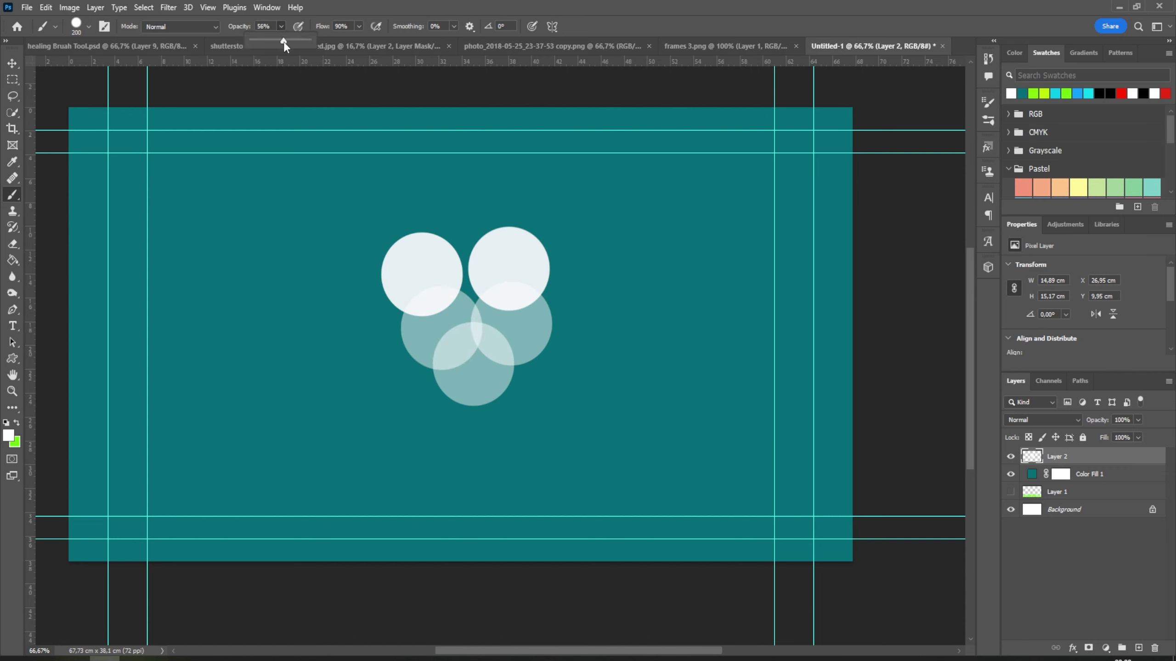
left_click_drag(296, 46, 297, 46)
left_click(375, 314)
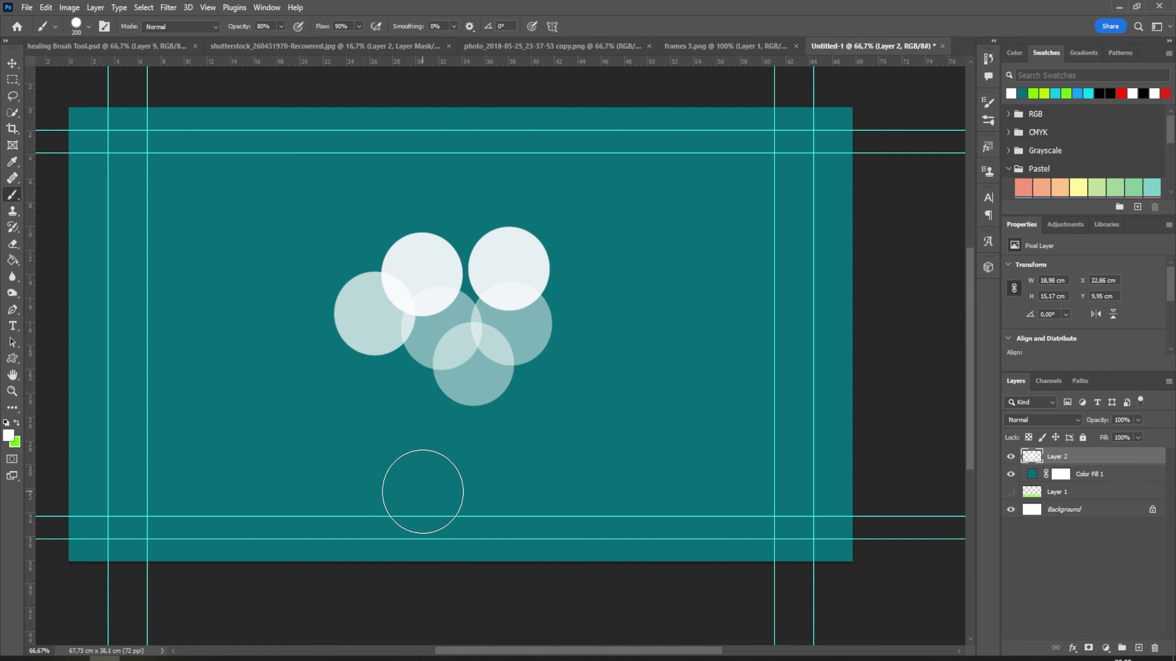
left_click(405, 367)
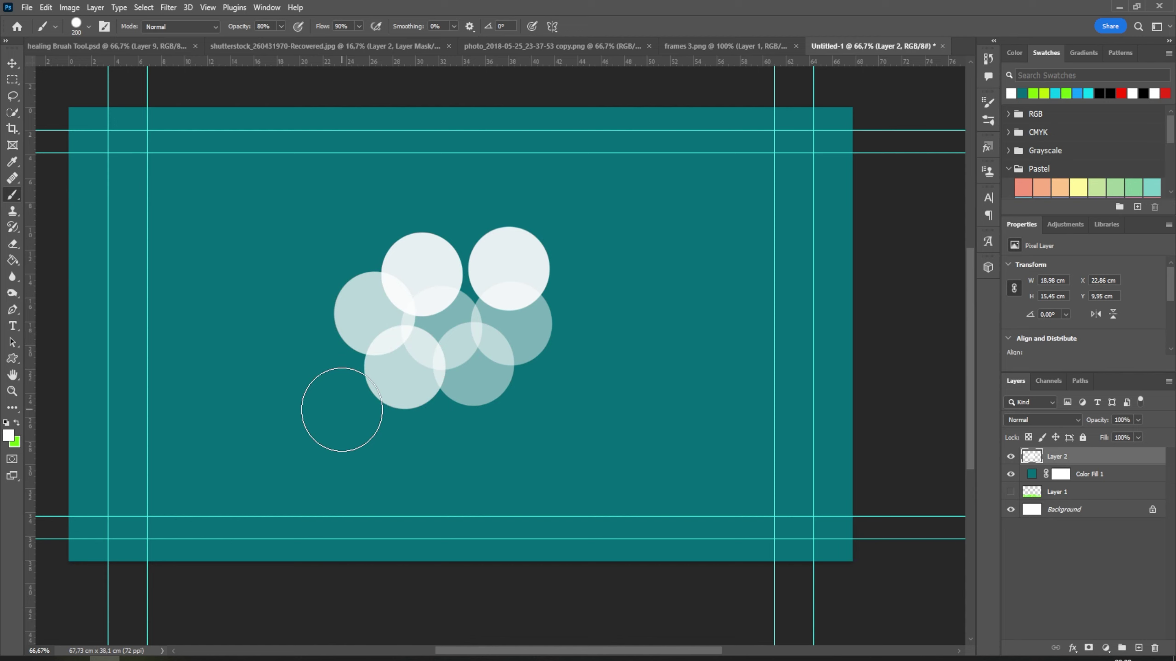
Step: Switch to green, stamp five green dabs over the white cluster, and set opacity to 100%
left_click(19, 421)
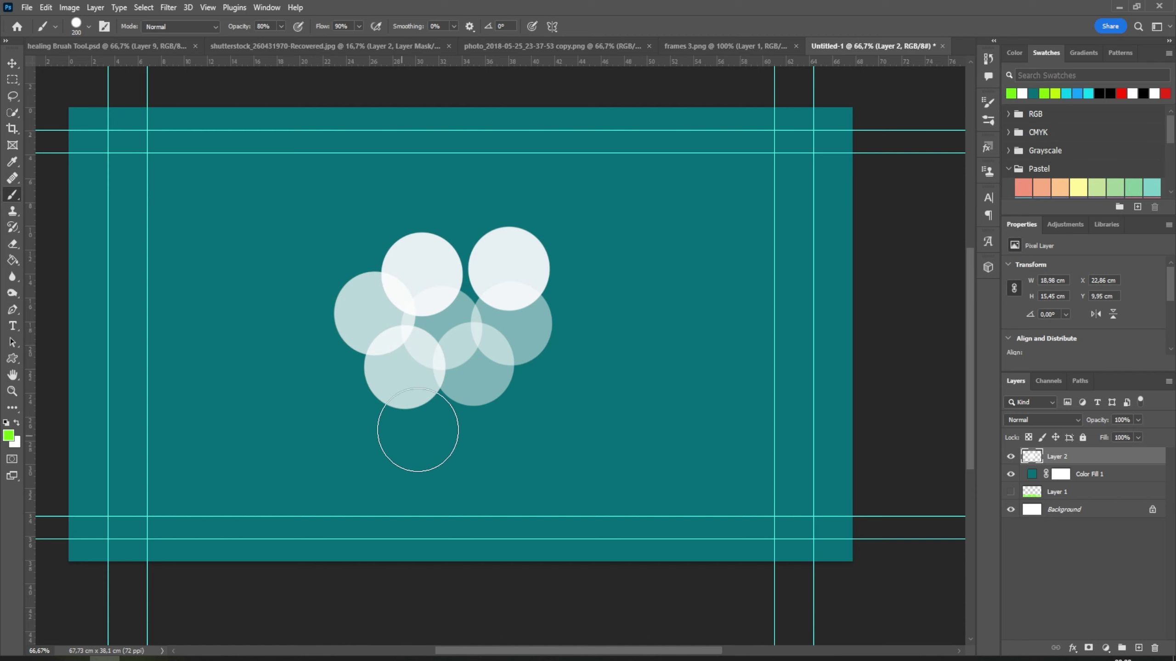
left_click(447, 374)
left_click(536, 354)
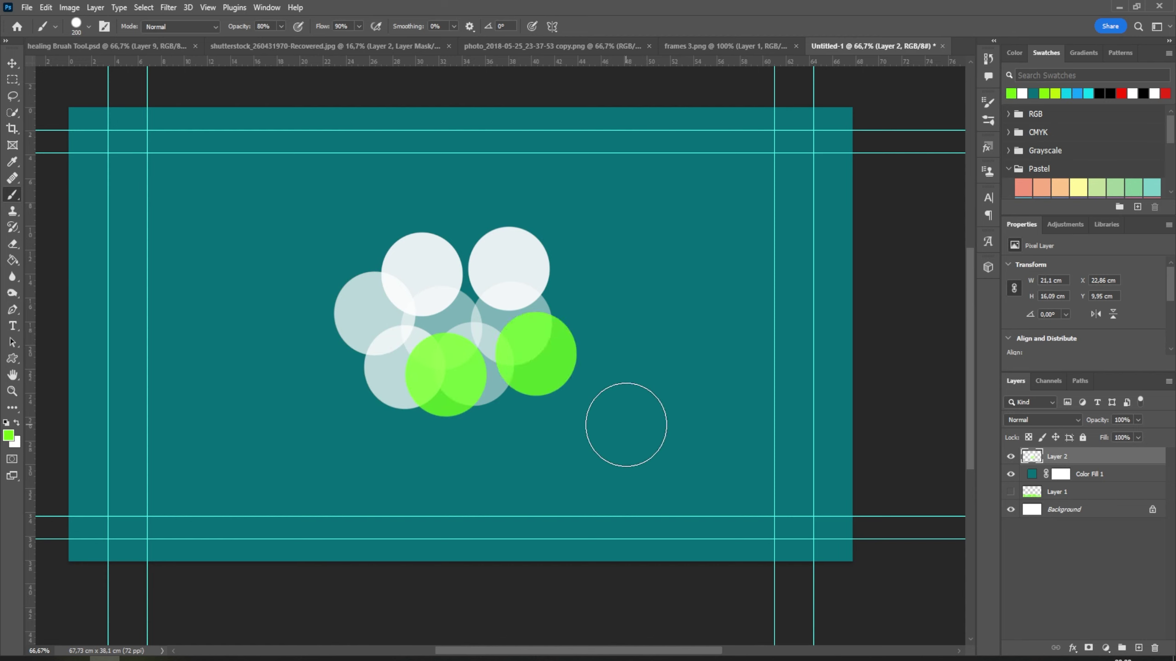
left_click(555, 306)
left_click(463, 259)
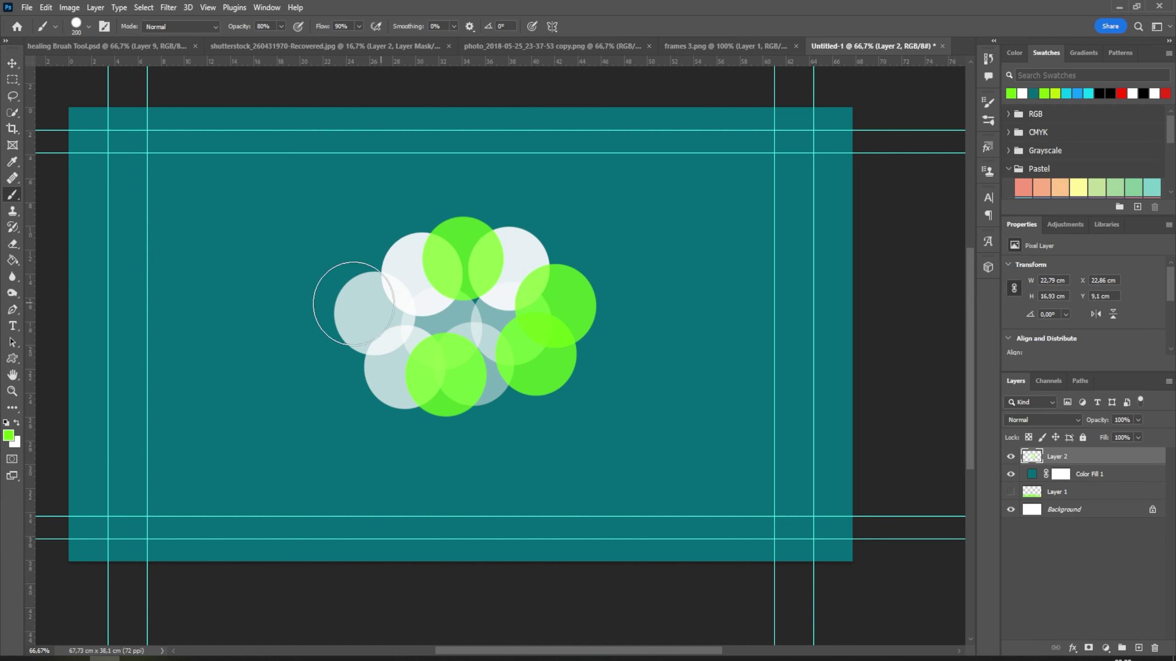
left_click(380, 268)
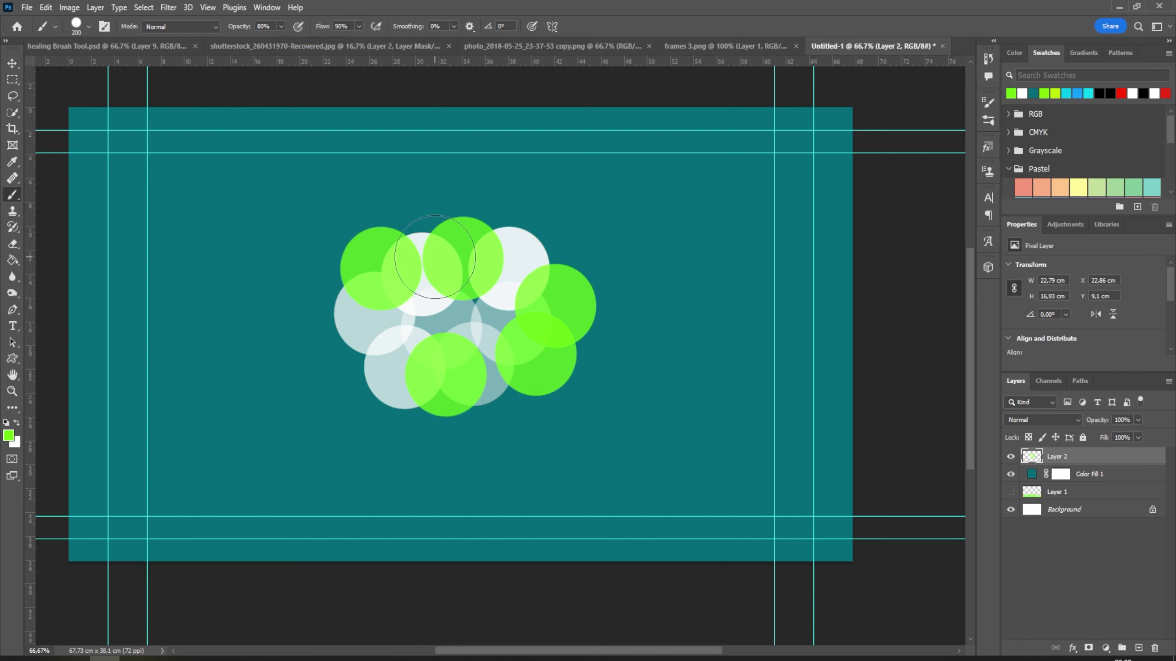
left_click(281, 26)
left_click(295, 46)
Step: Hide Layer 2, add empty Layer 3, switch to white, adjust flow, and undo a test dab
key("ctrl+comma")
key("ctrl+shift+alt+n")
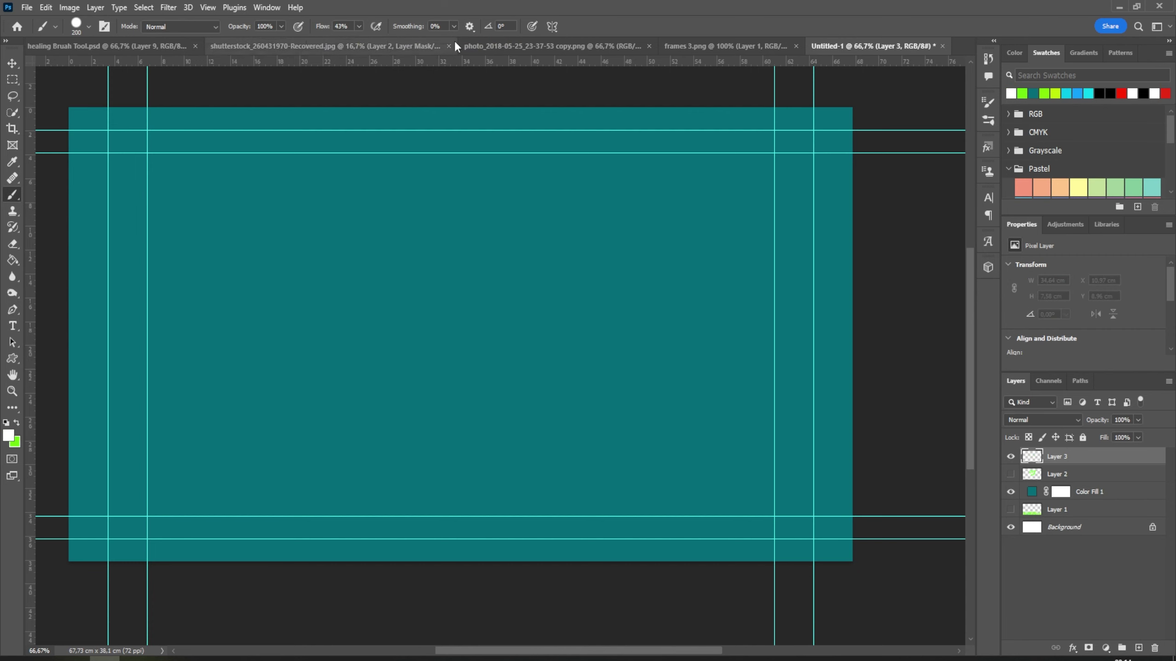
key("x")
key("shift+4")
key("shift+3")
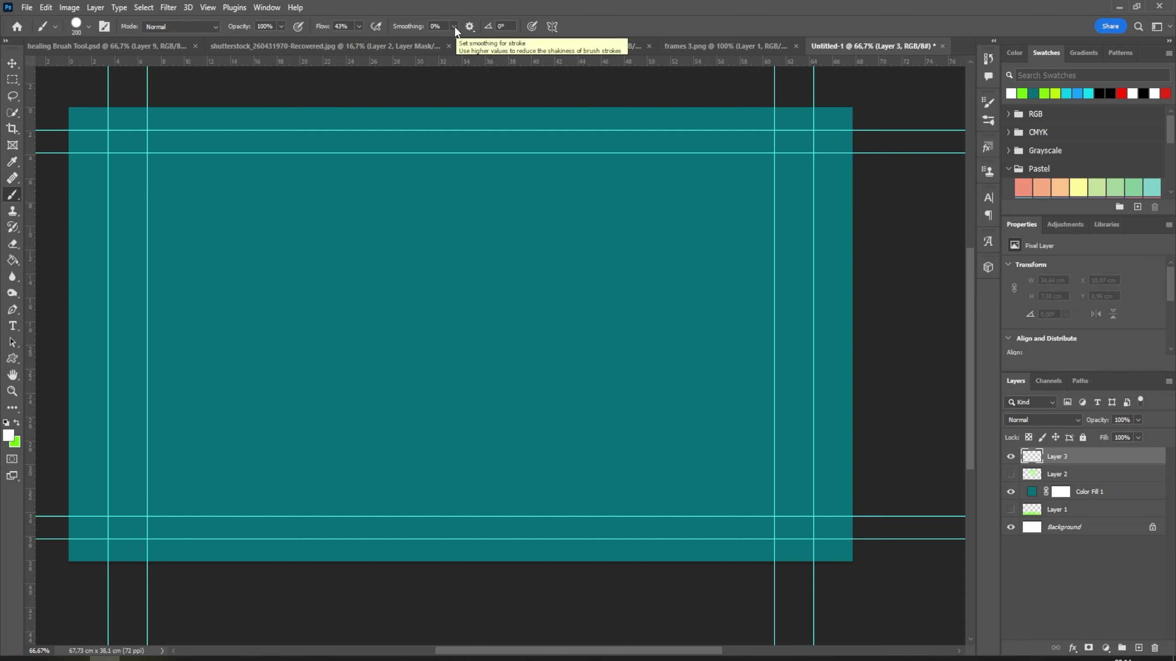
left_click(454, 26)
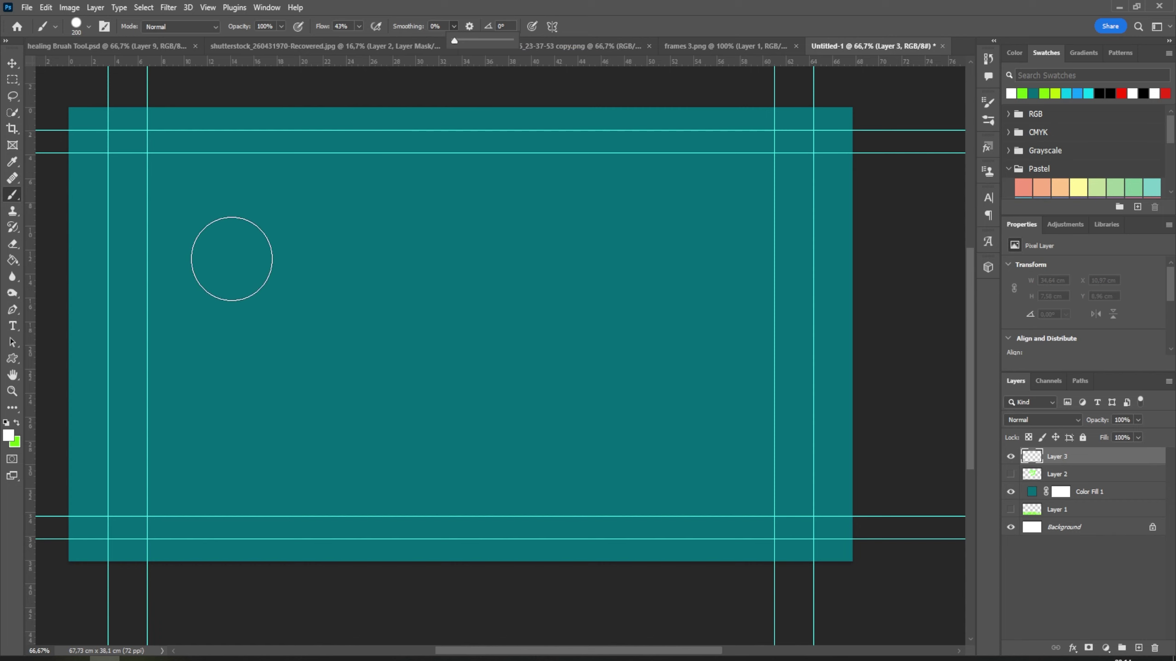
left_click(185, 258)
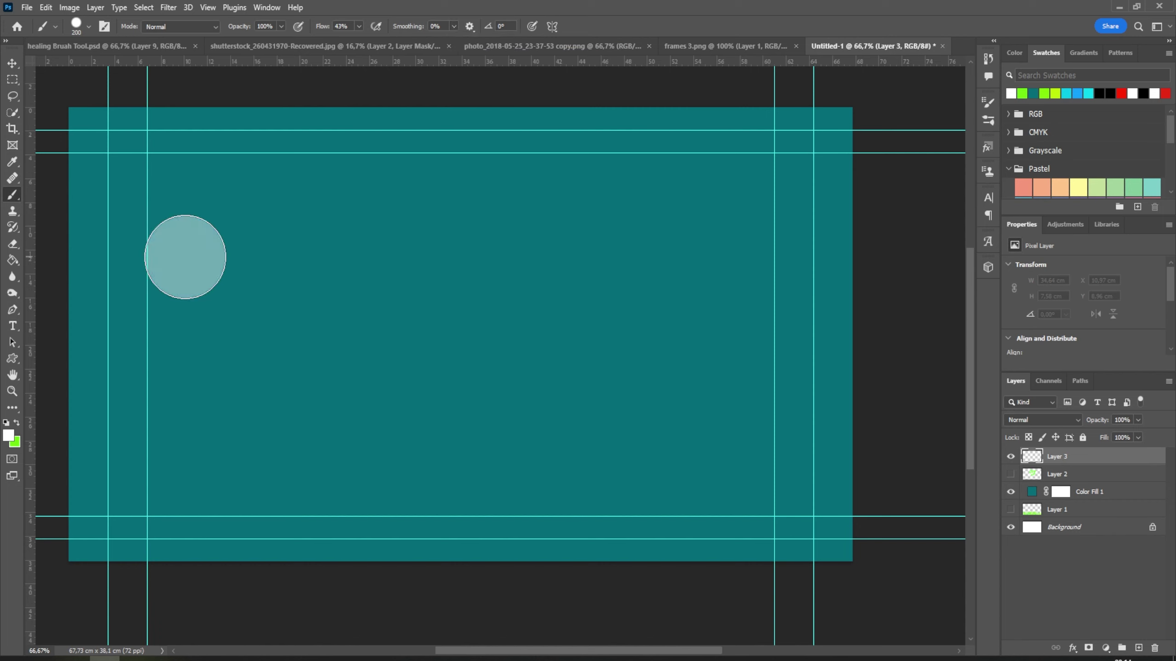
key("ctrl+z")
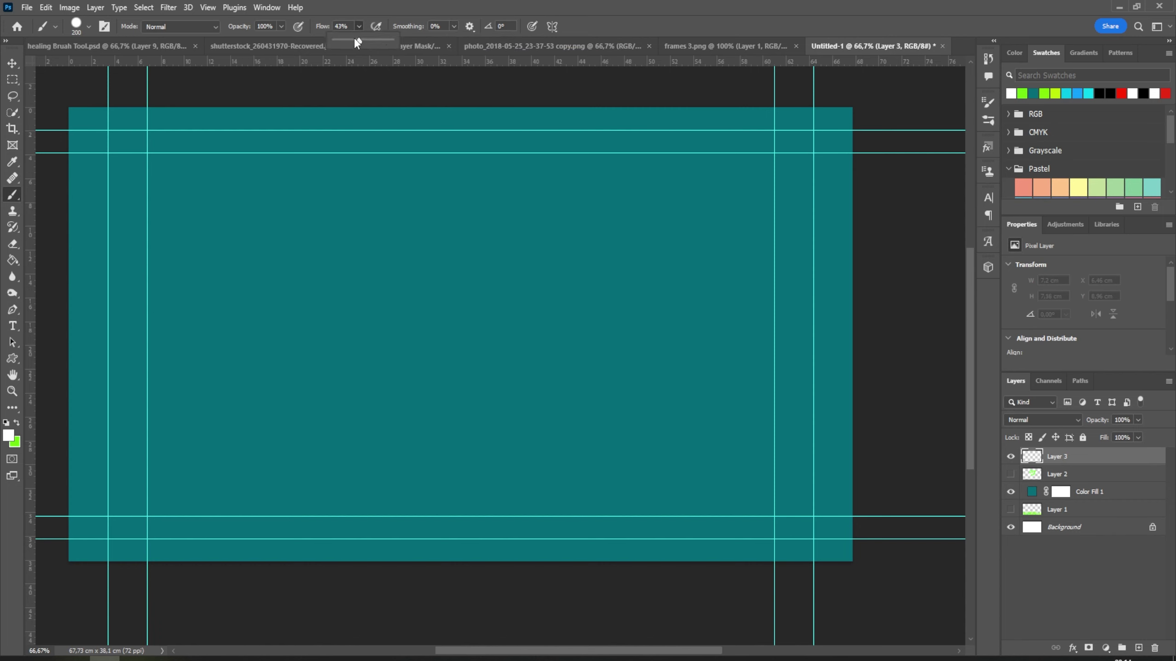
Step: Paint a long horizontal white stroke, raise smoothing to 100%, and paint a second stroke
left_click_drag(187, 307, 777, 316)
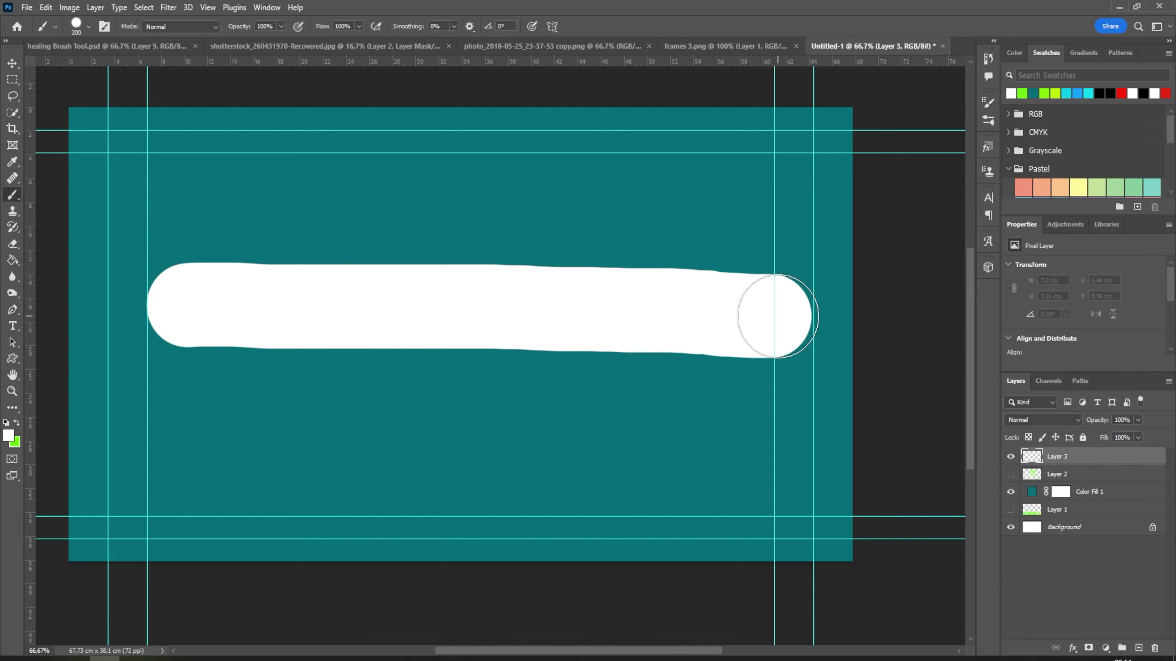
left_click(453, 26)
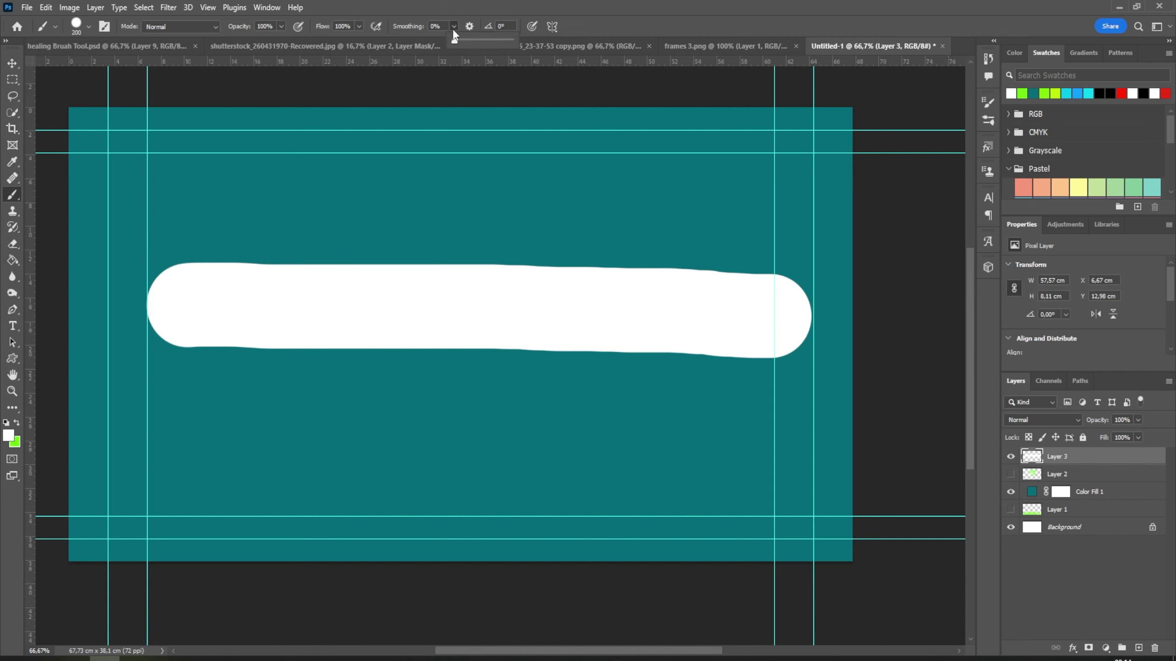
left_click_drag(463, 41, 514, 41)
left_click(187, 398)
left_click_drag(186, 398, 781, 401)
Step: Paint test strokes along the bottom and top, then undo both
left_click_drag(178, 494, 595, 505)
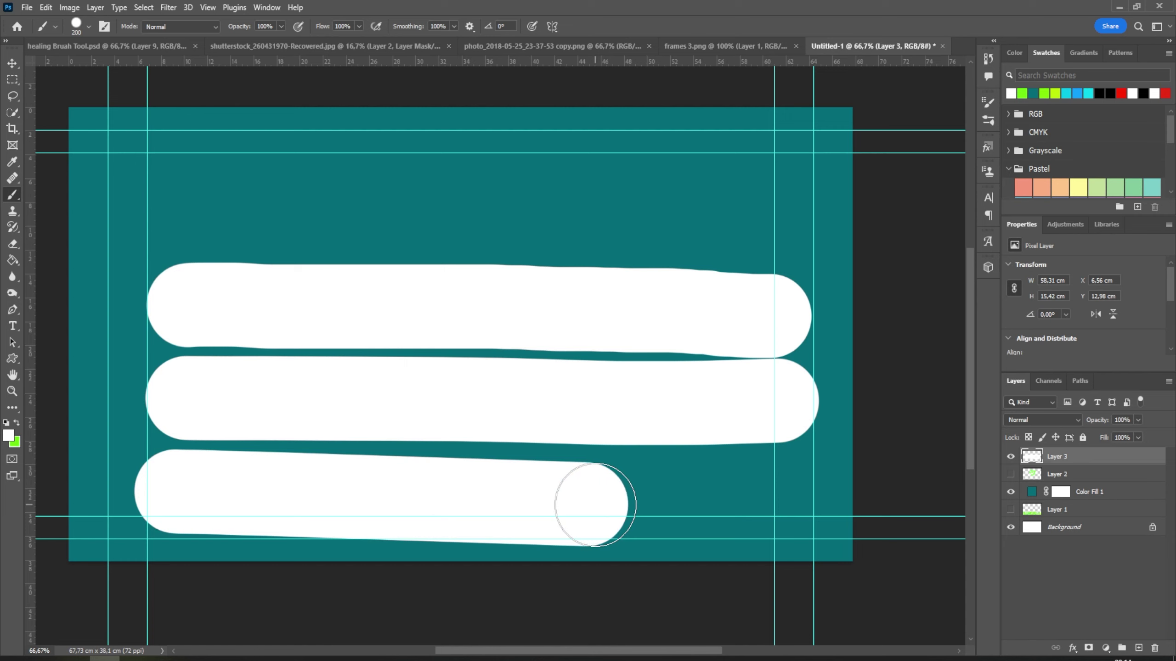
left_click(198, 202)
left_click_drag(197, 202, 483, 204)
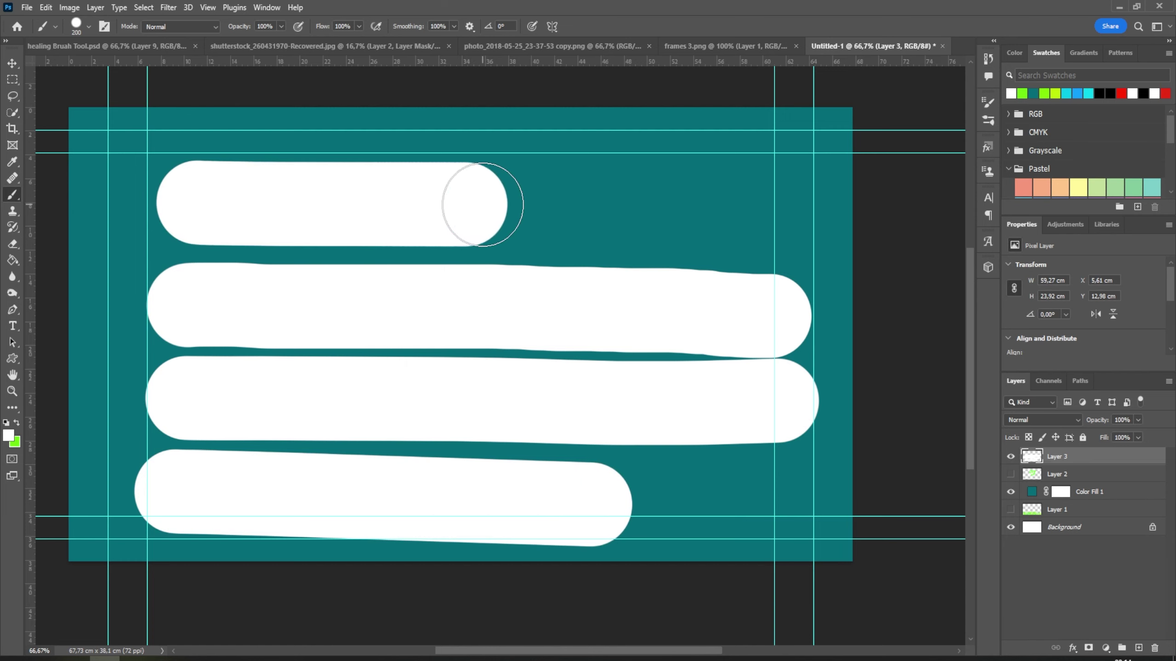
key("ctrl+z")
key("ctrl+z")
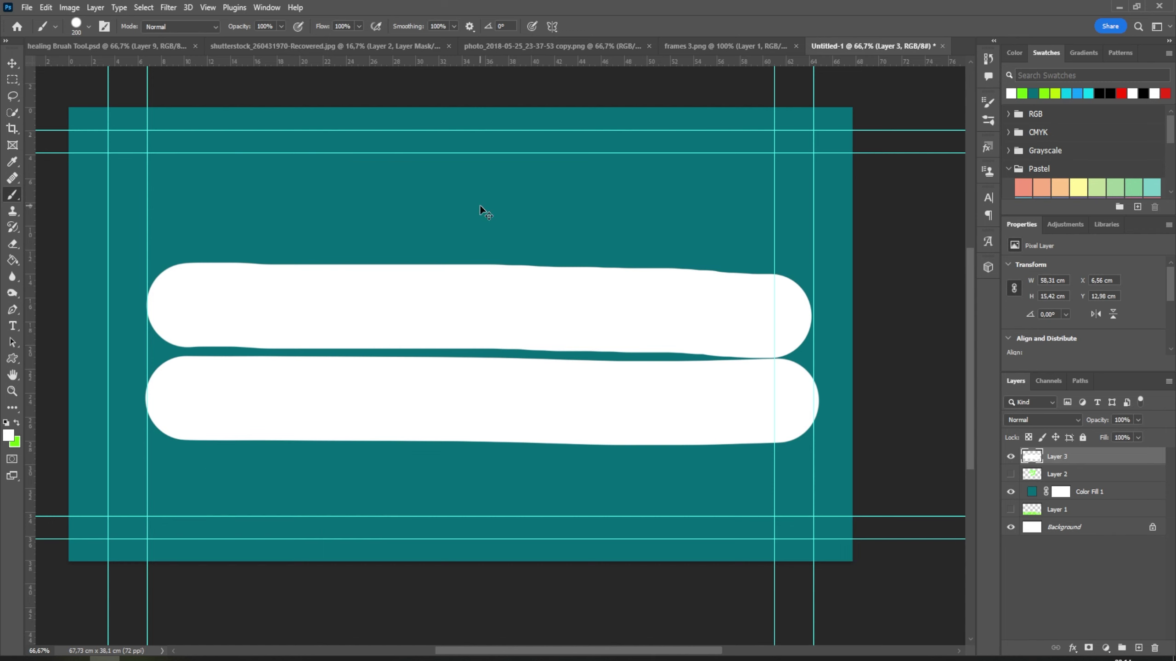
key("ctrl+z")
key("ctrl+z")
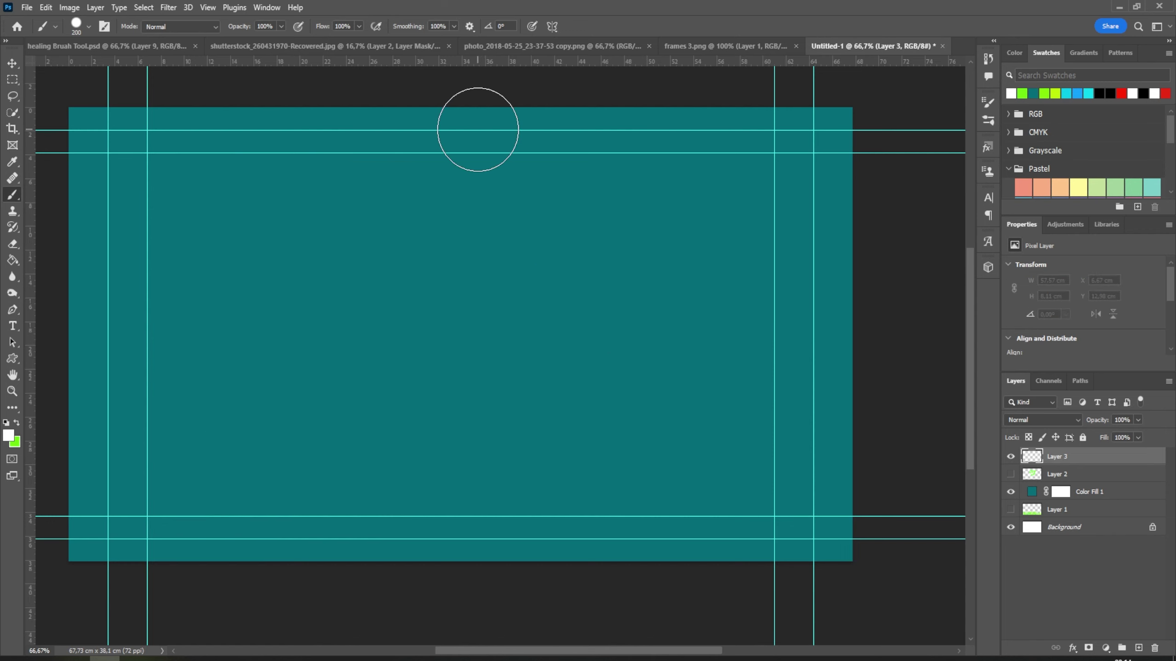
Step: Lower smoothing to about 51%, paint four horizontal test strokes, and undo them
left_click(455, 27)
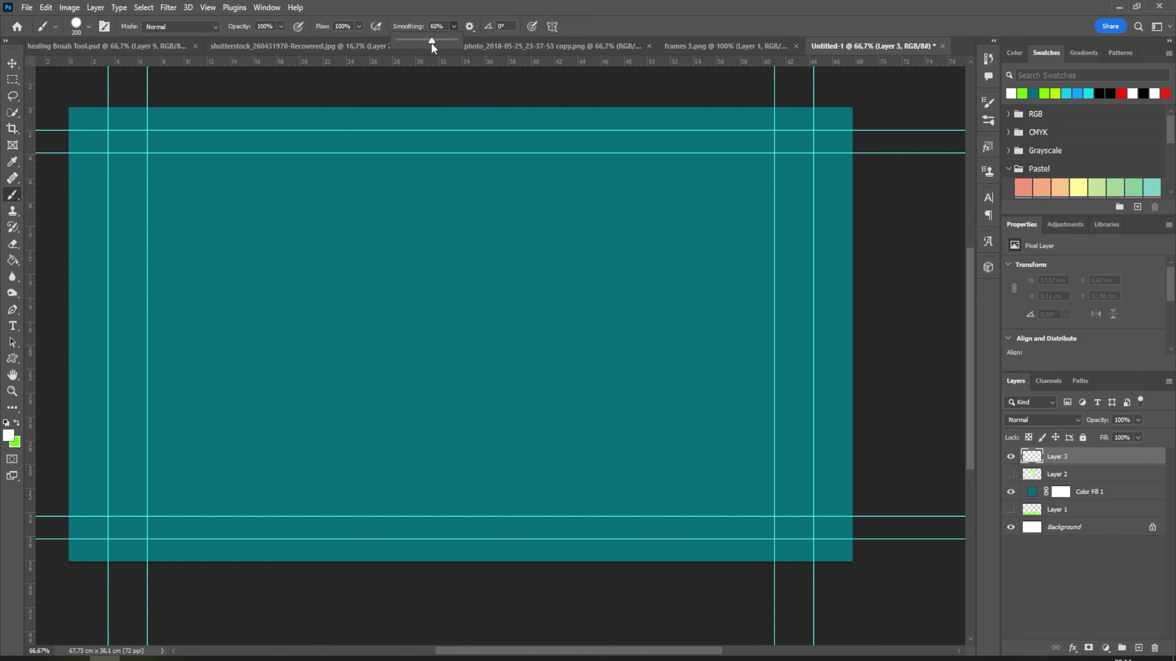
left_click_drag(431, 42, 425, 42)
left_click_drag(166, 251, 427, 254)
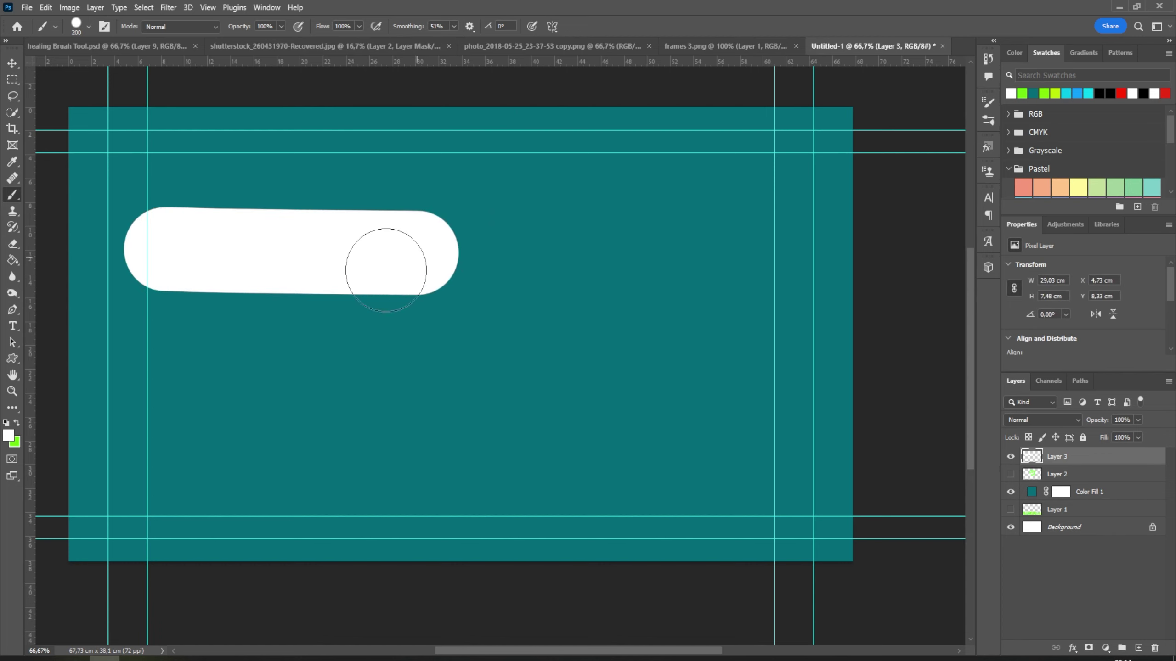
left_click_drag(159, 354, 433, 360)
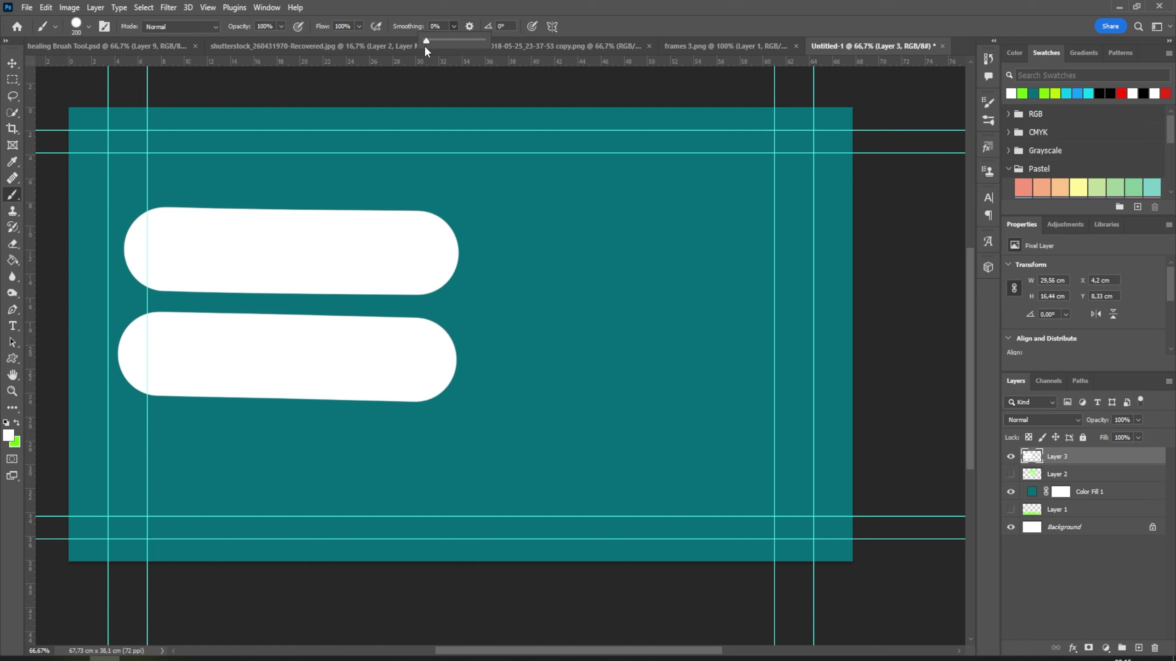
left_click_drag(183, 160, 431, 155)
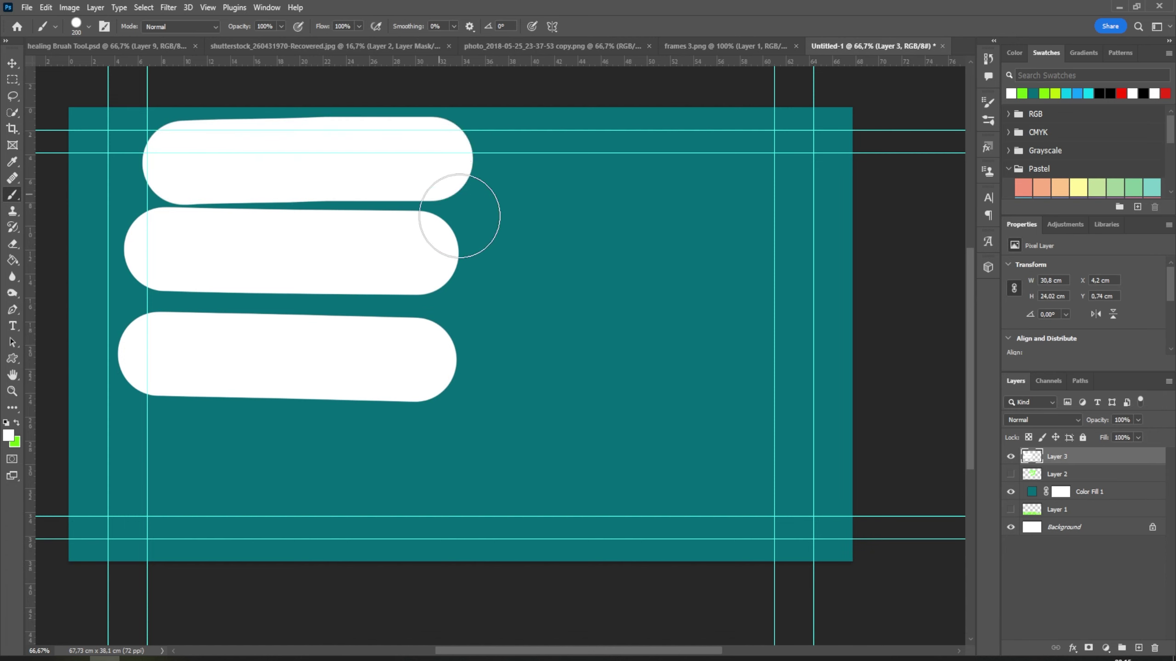
mouse_move(477, 233)
left_mouse_down()
mouse_move(593, 237)
mouse_move(567, 310)
mouse_move(678, 315)
mouse_move(664, 248)
left_mouse_up()
key("ctrl+z")
key("ctrl+z")
key("ctrl+z")
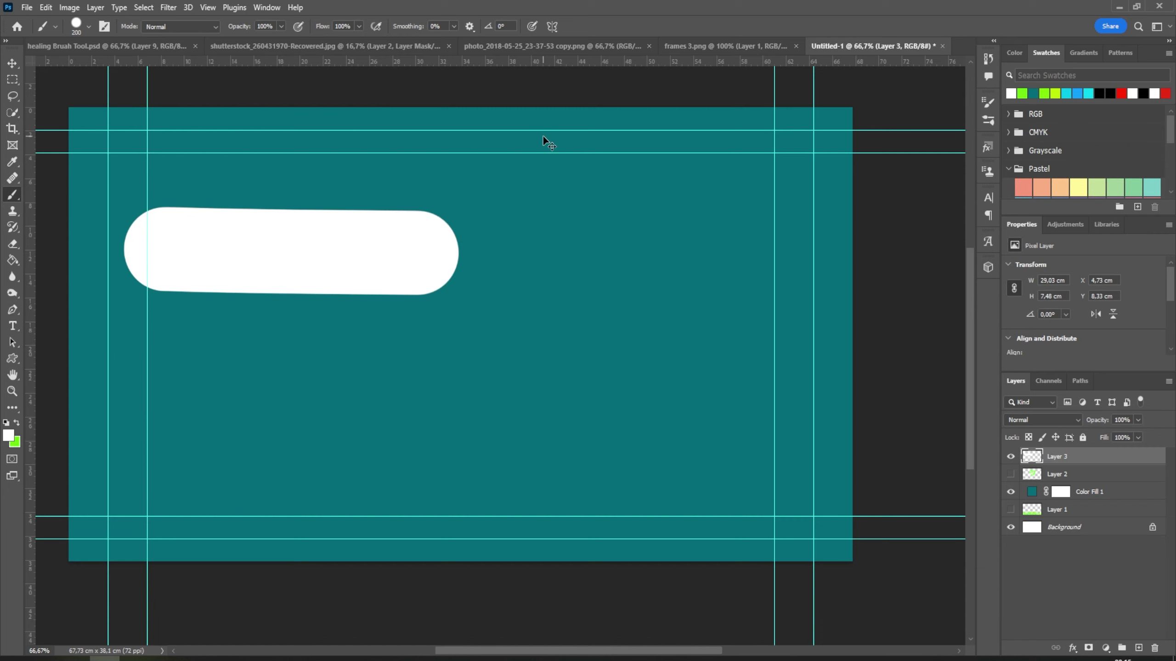
key("ctrl+z")
Step: Raise smoothing to 100% and enable Pulled String Mode in the smoothing options
left_click(470, 26)
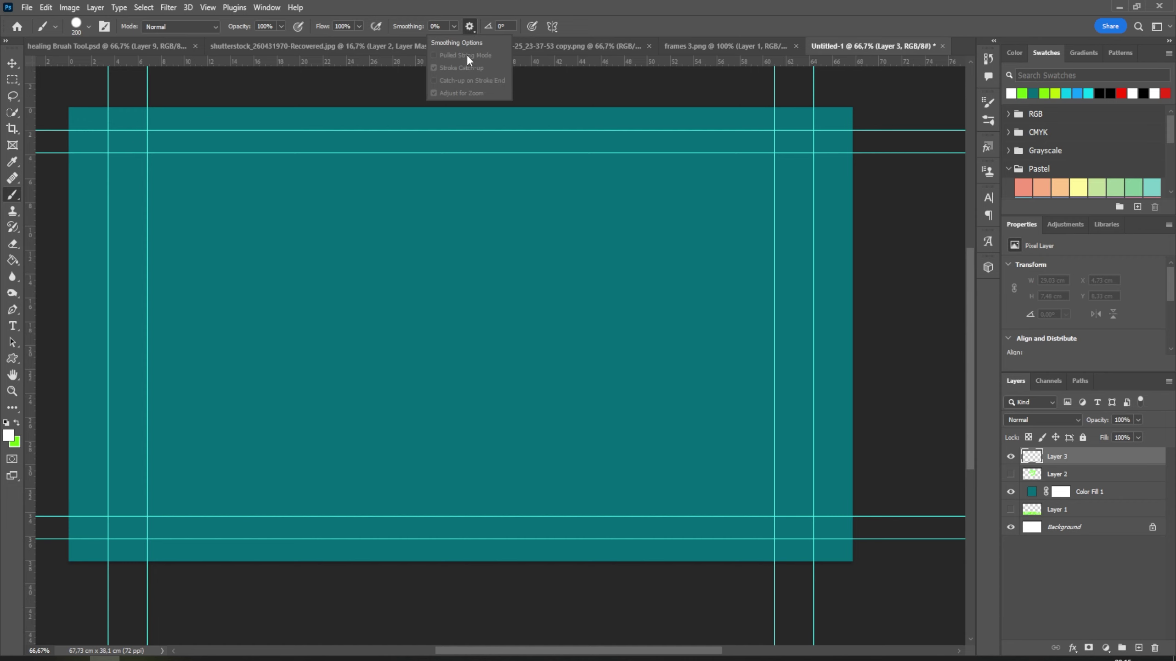
left_click(455, 26)
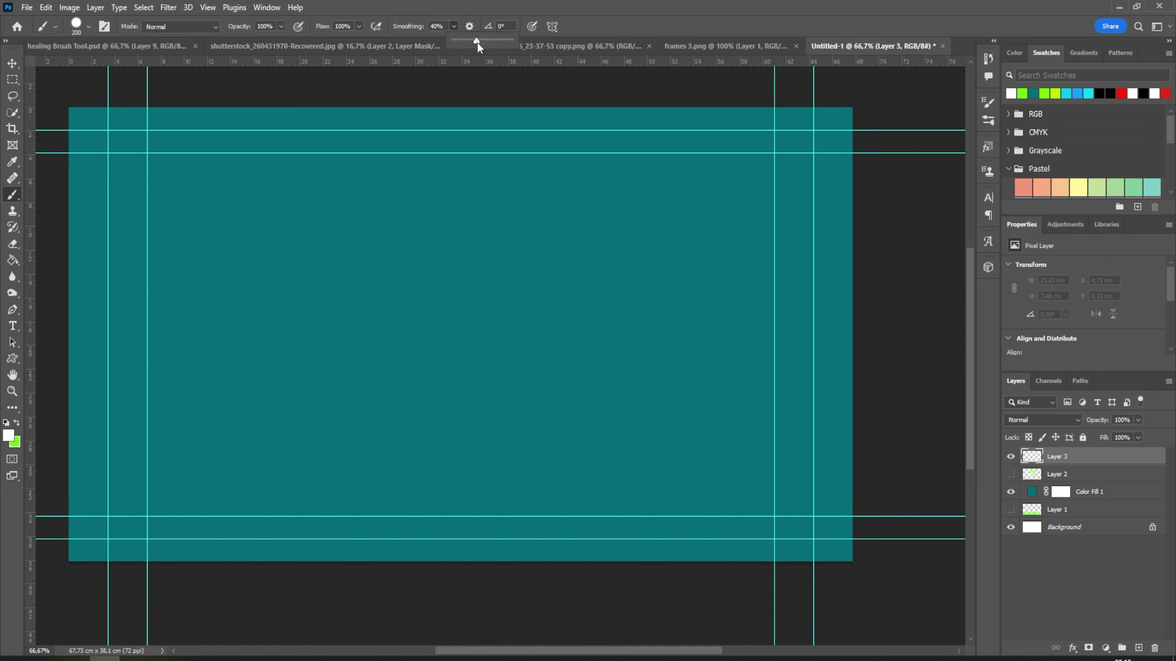
left_click_drag(477, 39, 506, 39)
left_click(470, 26)
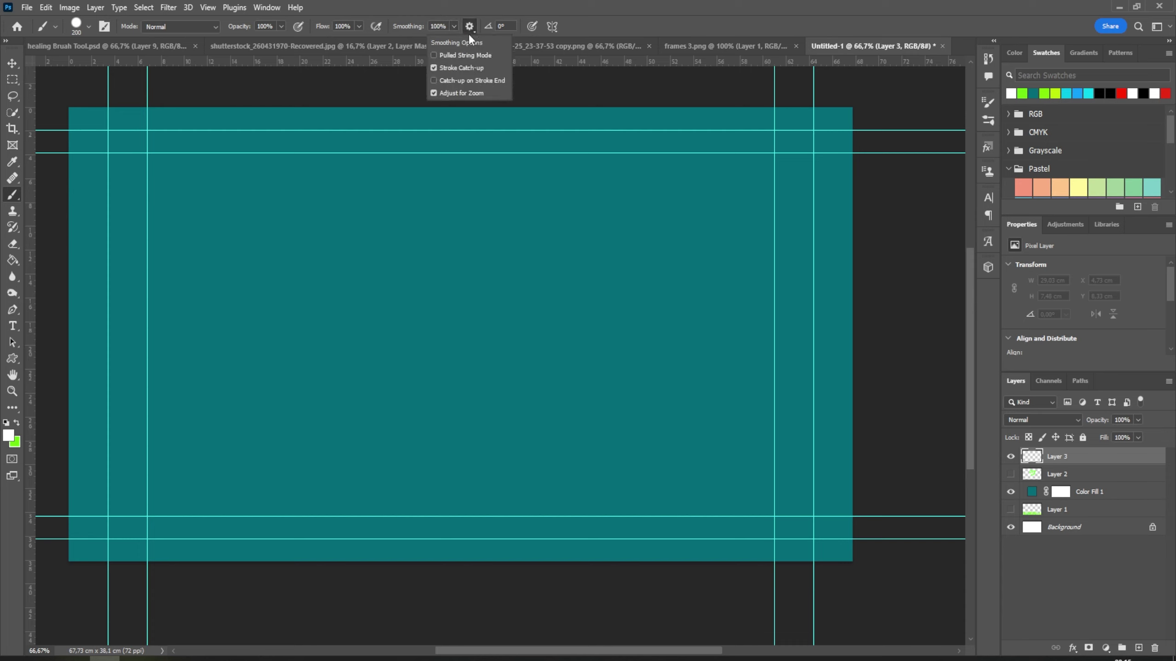
left_click(435, 54)
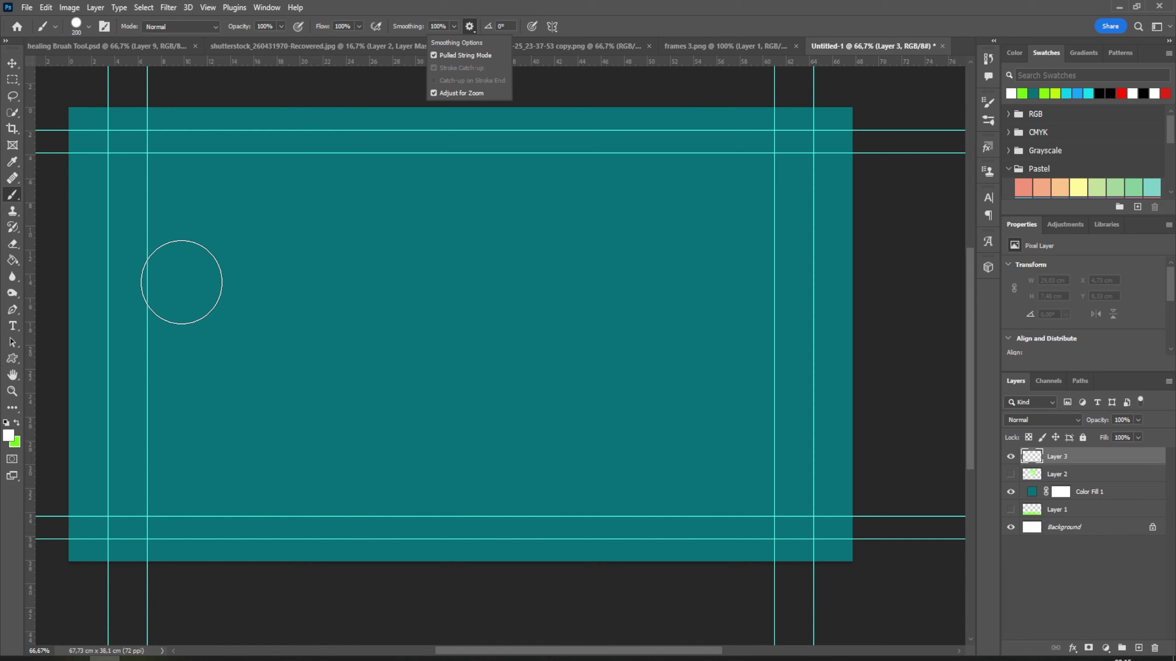
Step: Test white dots and strokes with pulled-string smoothing, undoing each result
left_click(181, 282)
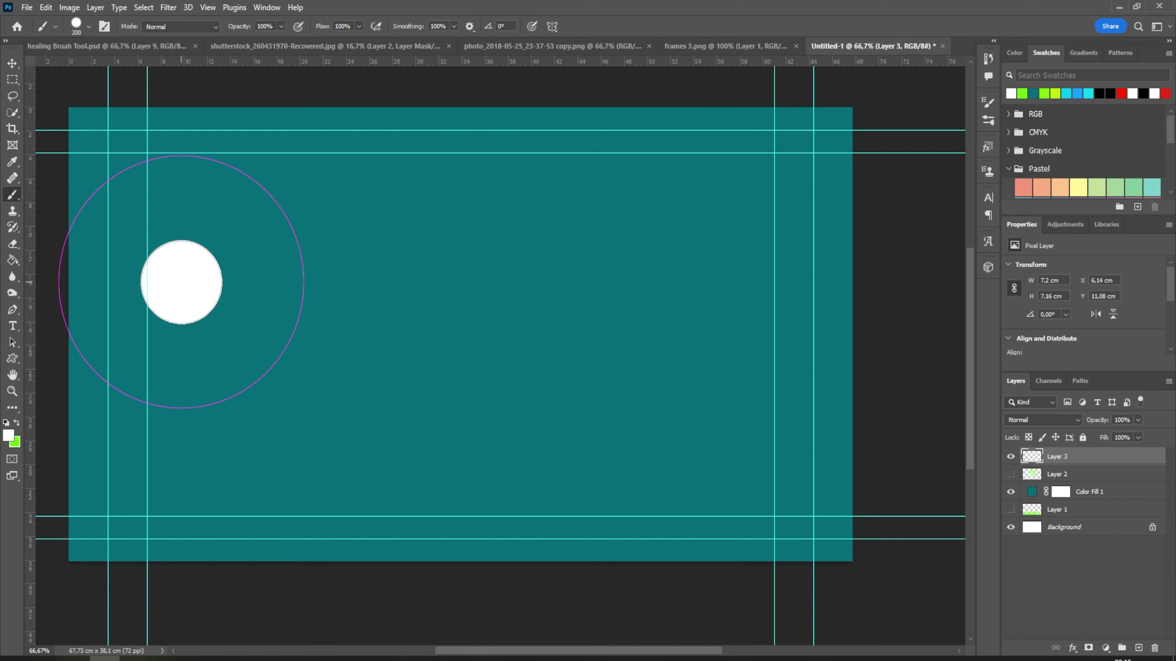
key("ctrl+z")
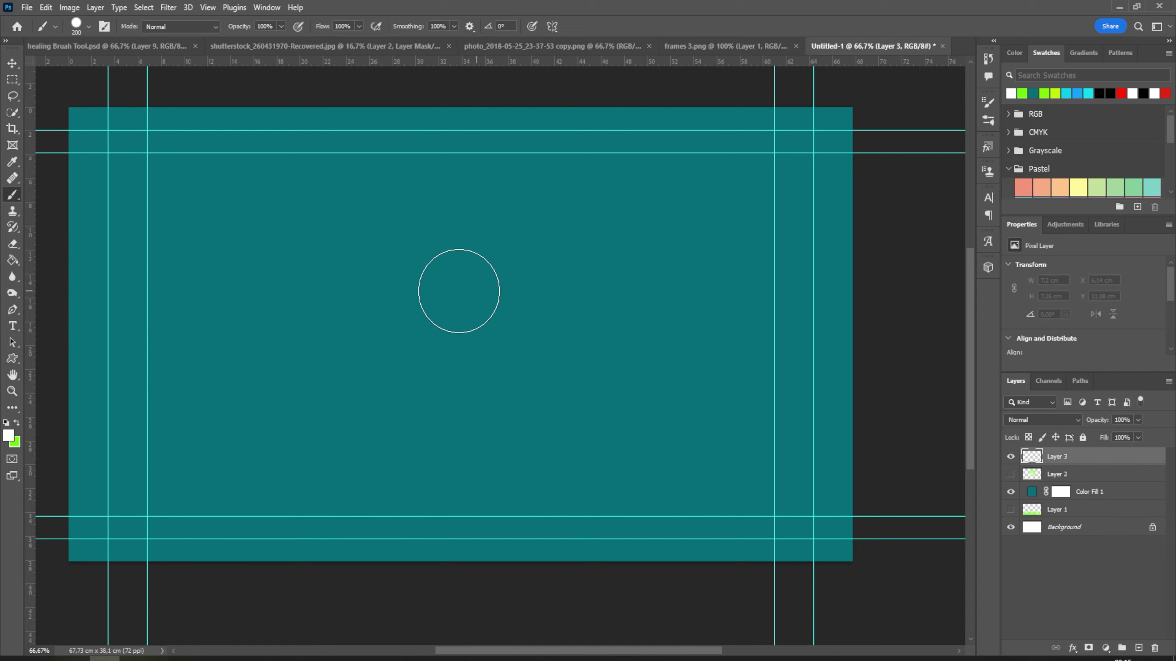
left_click(431, 313)
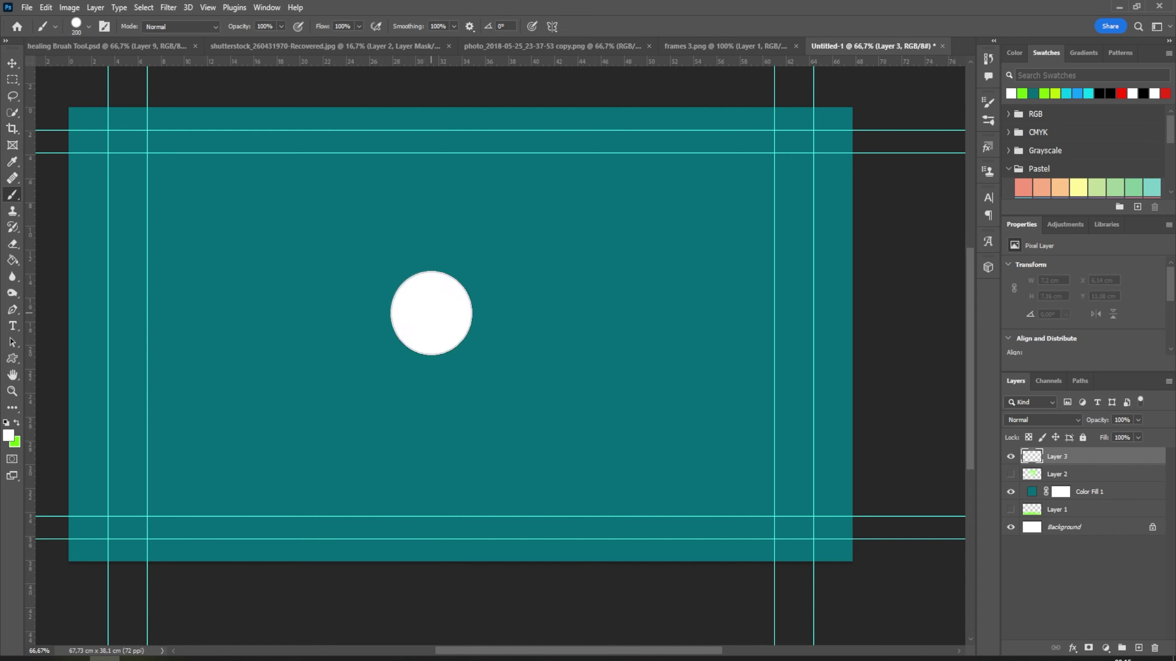
left_click_drag(431, 313, 439, 314)
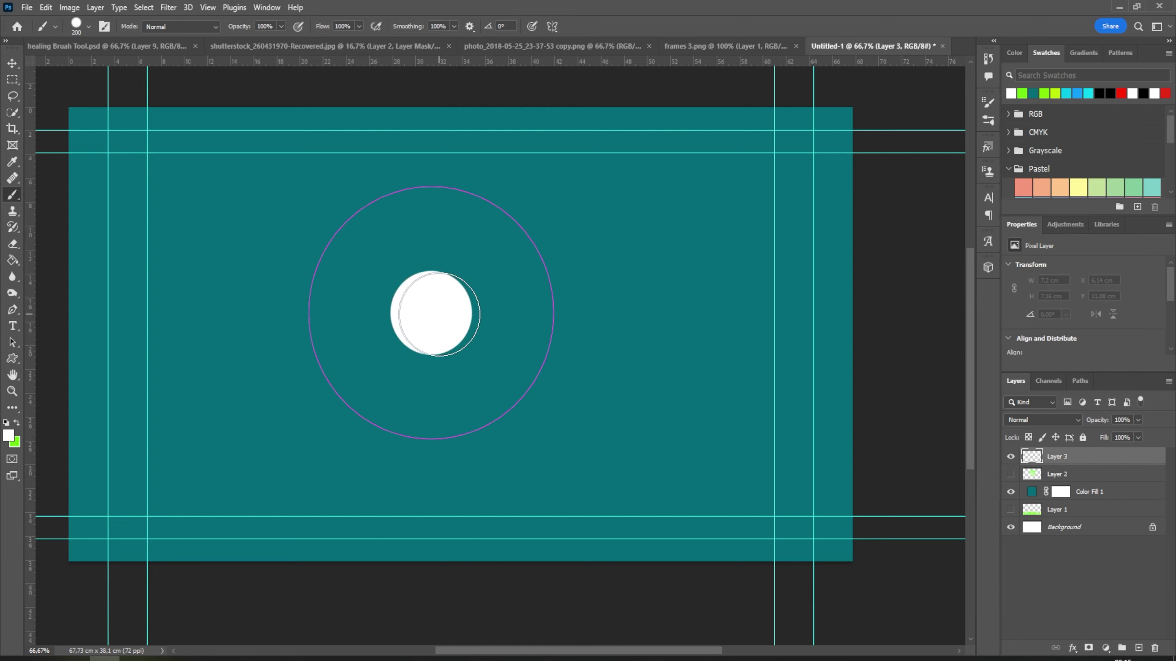
mouse_move(439, 314)
left_mouse_down()
mouse_move(603, 309)
mouse_move(544, 338)
mouse_move(489, 391)
mouse_move(483, 504)
mouse_move(407, 473)
mouse_move(326, 378)
mouse_move(269, 336)
mouse_move(307, 205)
mouse_move(446, 173)
mouse_move(582, 234)
mouse_move(597, 376)
mouse_move(394, 473)
mouse_move(266, 289)
mouse_move(447, 241)
mouse_move(572, 346)
mouse_move(611, 228)
mouse_move(286, 160)
mouse_move(216, 318)
mouse_move(413, 365)
mouse_move(543, 162)
mouse_move(679, 268)
mouse_move(475, 118)
mouse_move(370, 97)
mouse_move(246, 131)
mouse_move(262, 199)
left_mouse_up()
mouse_move(204, 318)
left_mouse_down()
mouse_move(217, 347)
mouse_move(215, 294)
mouse_move(325, 249)
mouse_move(538, 283)
mouse_move(666, 349)
mouse_move(320, 439)
mouse_move(196, 305)
mouse_move(285, 283)
left_mouse_up()
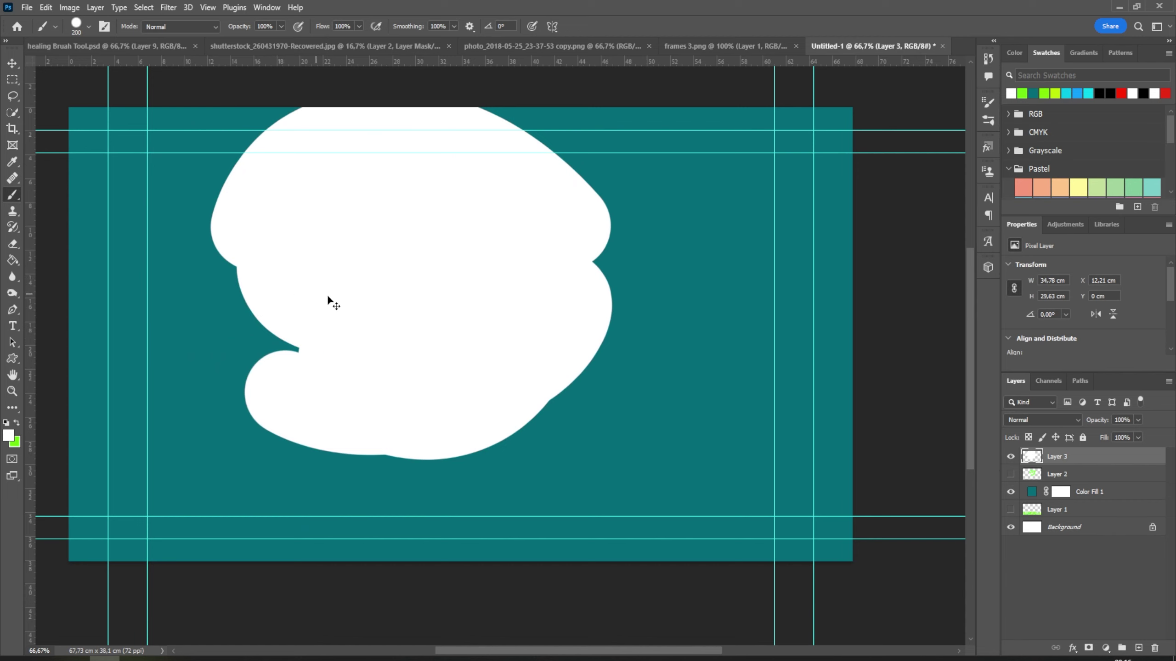
key("ctrl+z")
Step: Turn off Pulled String Mode, then paint and undo a test stroke
left_click(471, 26)
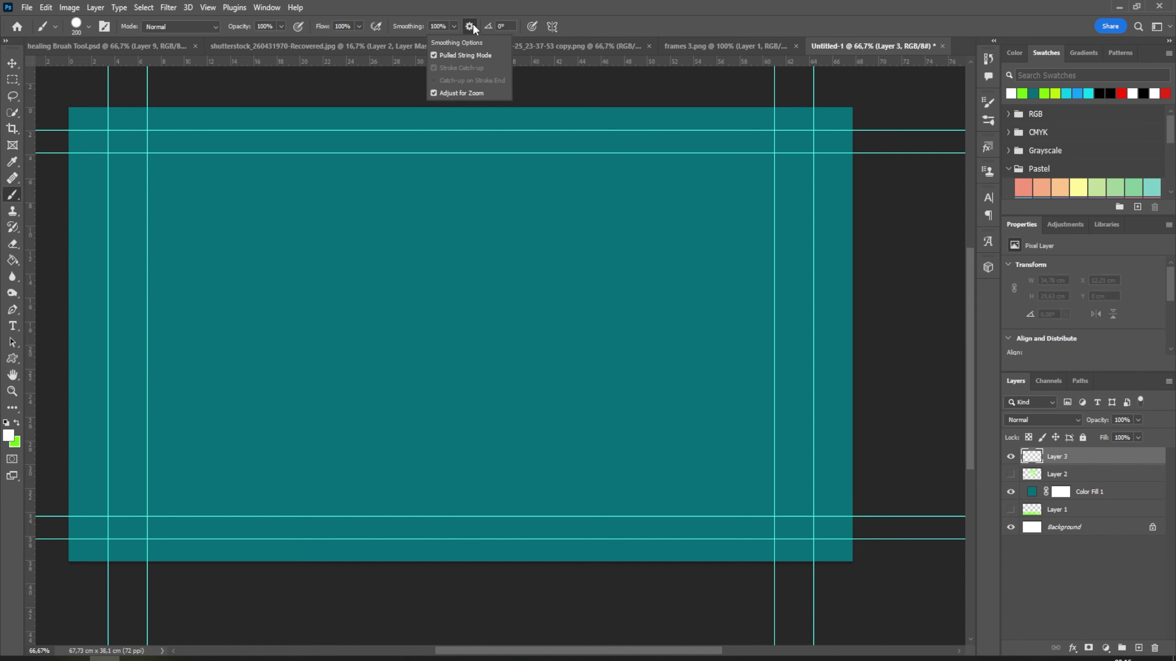
left_click(436, 55)
left_click_drag(171, 301, 347, 311)
key("ctrl+z")
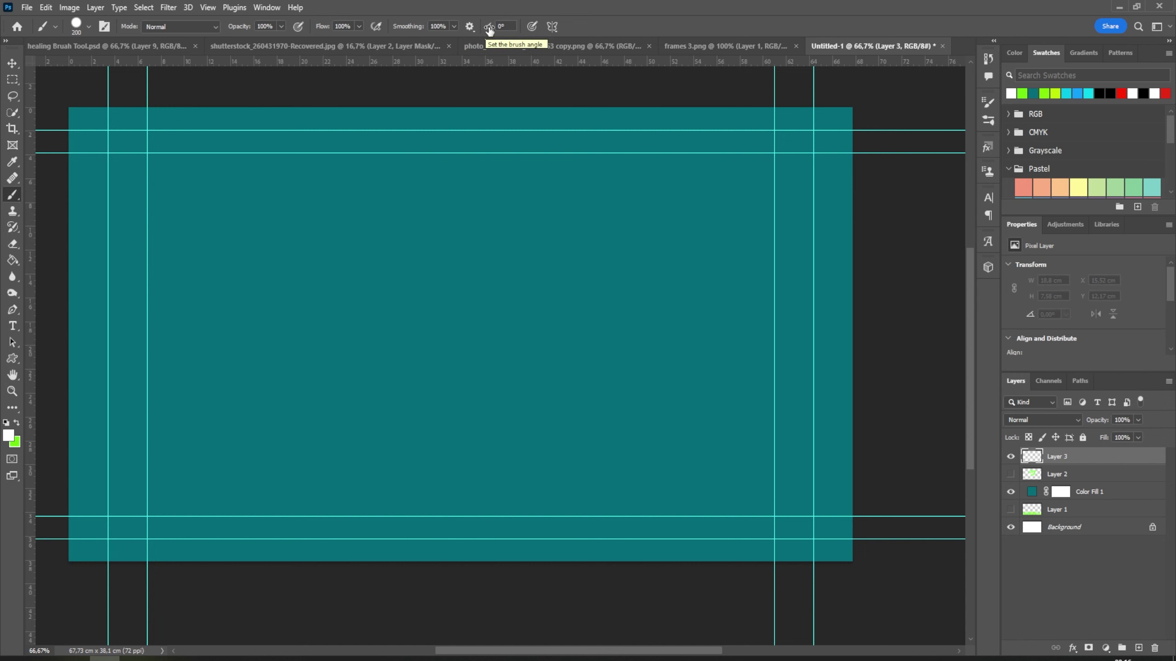
Step: Set the brush angle to 41° and choose the leaf-shaped legacy brush 74
left_click_drag(489, 29, 509, 29)
left_click(88, 29)
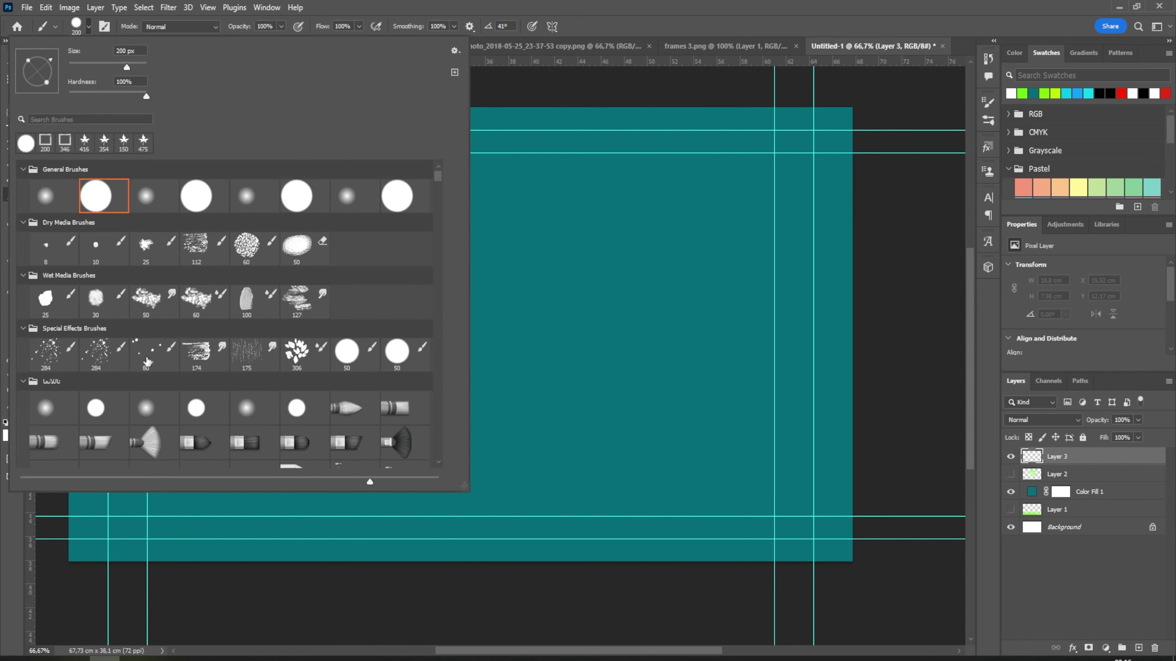
left_click_drag(439, 184, 439, 195)
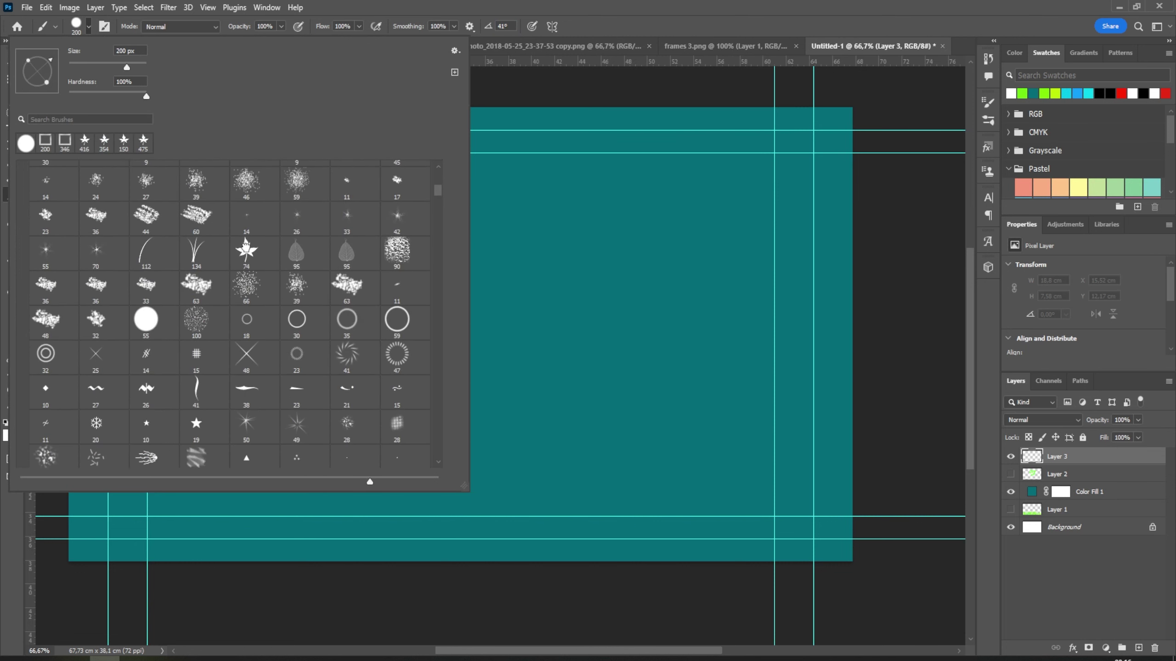
left_click(246, 246)
left_click(645, 13)
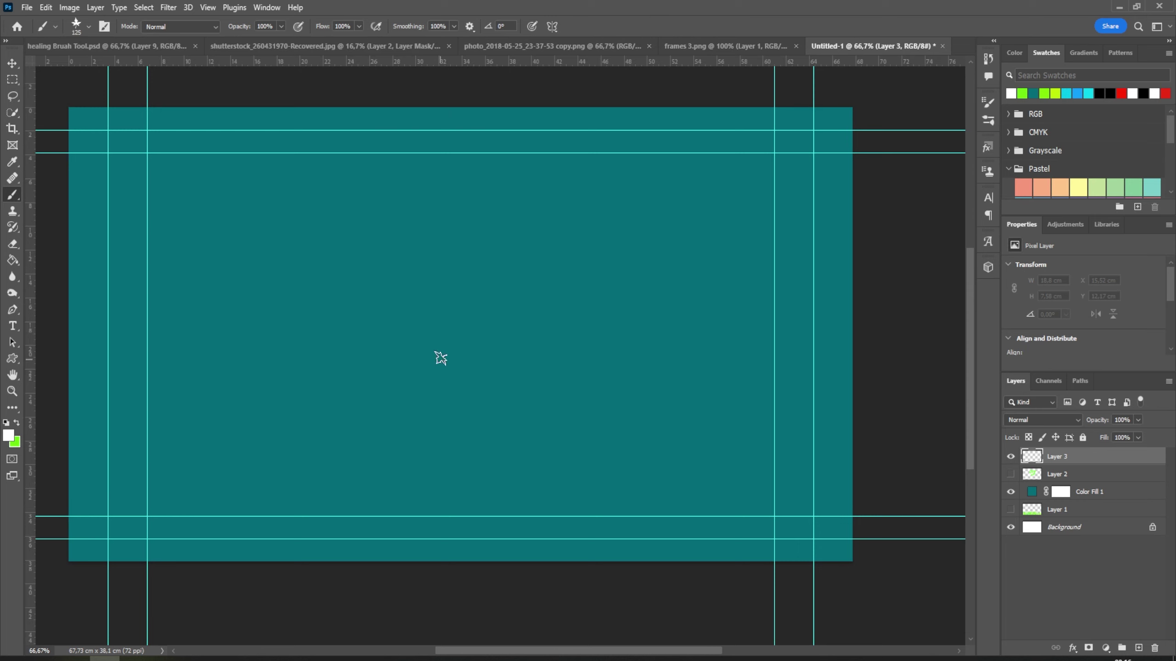
Step: Enlarge the brush to 1000 px, stamp white leaves across the canvas, and show Brush Settings
key("bracketright")
key("bracketright")
key("bracketright")
key("bracketright")
key("bracketright")
key("bracketright")
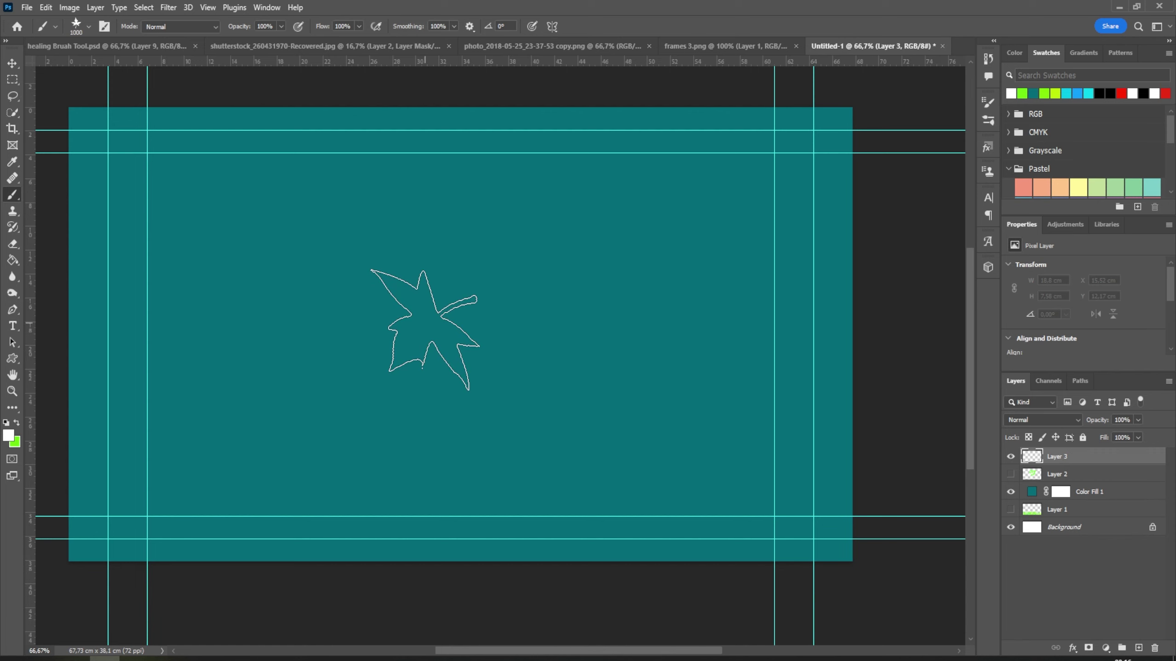
left_click(424, 330)
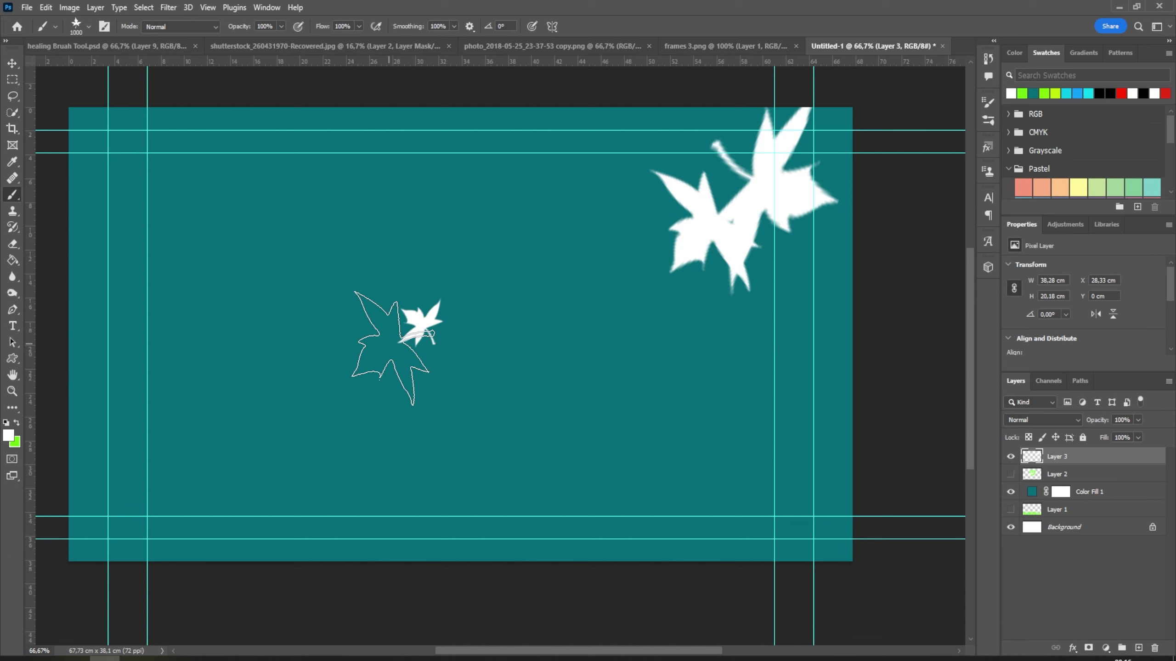
left_click(305, 328)
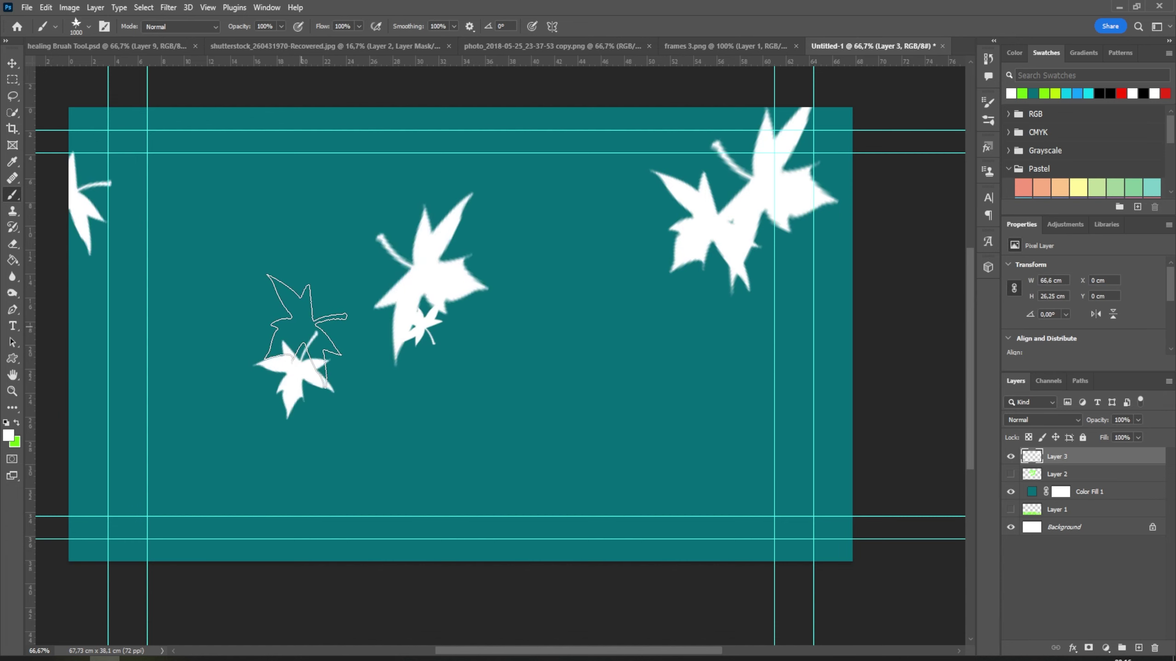
left_click(546, 398)
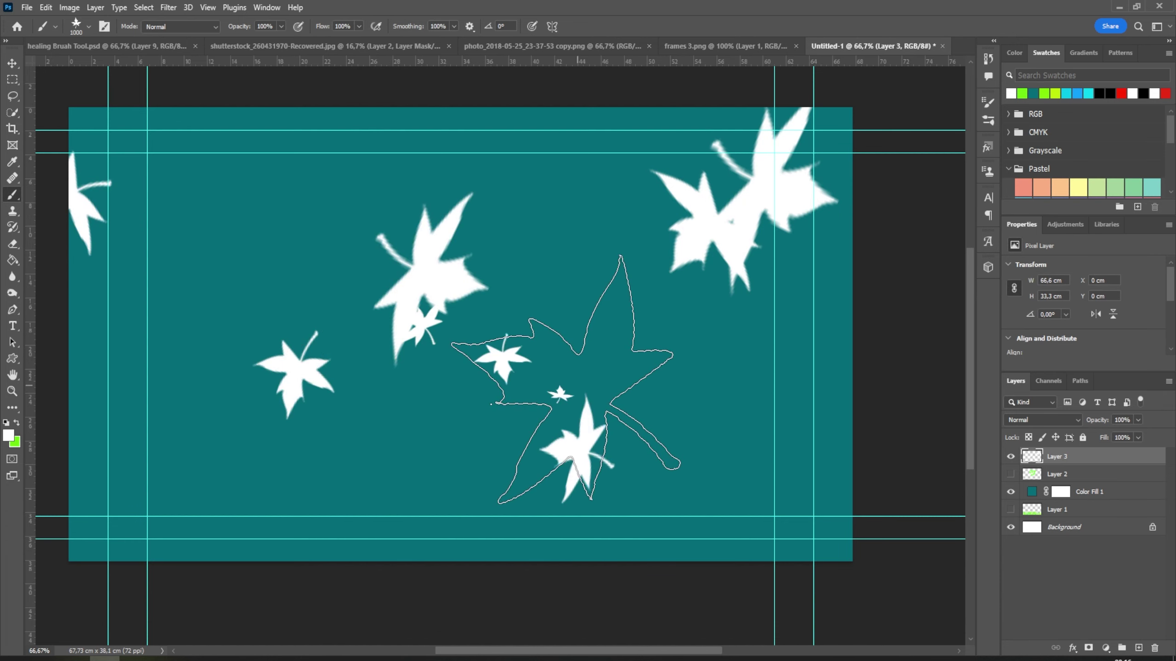
left_click(104, 28)
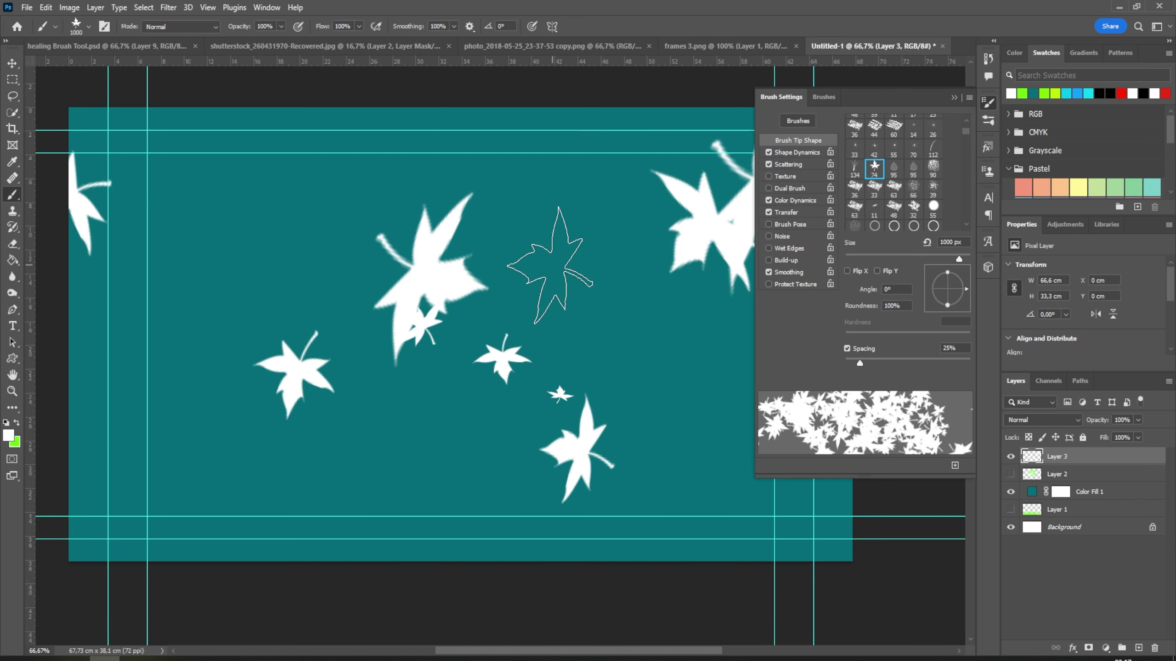
Step: Paint a scattered leaf trail, then apply Clear Brush Controls to remove the brush dynamics
mouse_move(550, 265)
left_mouse_down()
mouse_move(536, 236)
mouse_move(394, 223)
mouse_move(341, 236)
mouse_move(278, 208)
left_mouse_up()
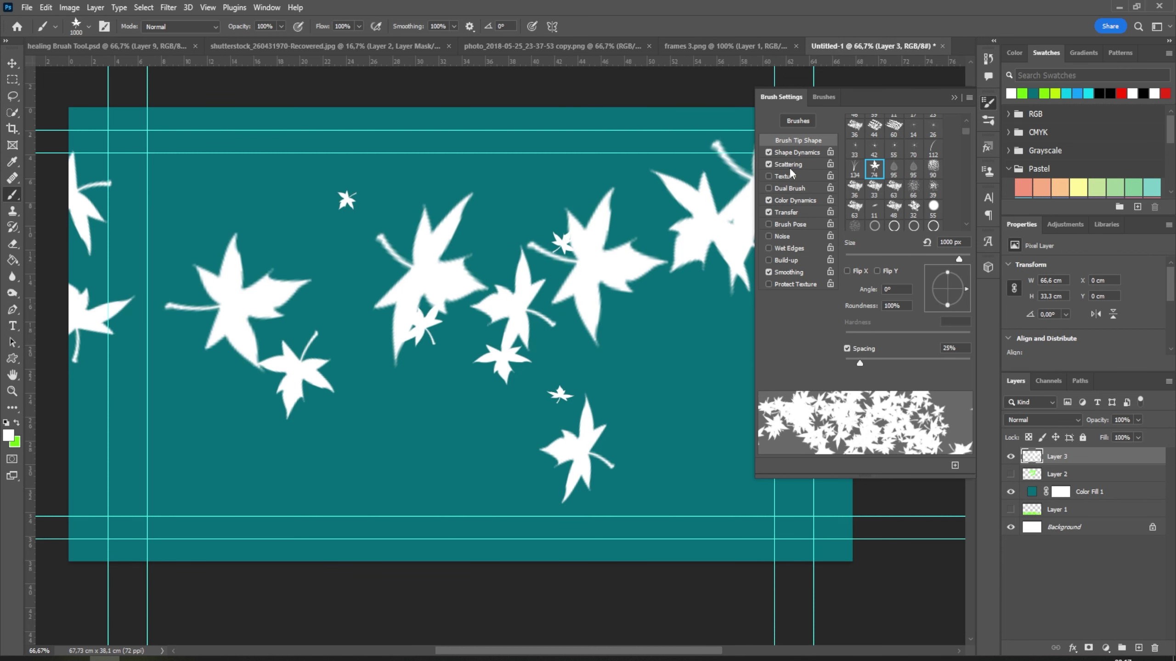
left_click(967, 99)
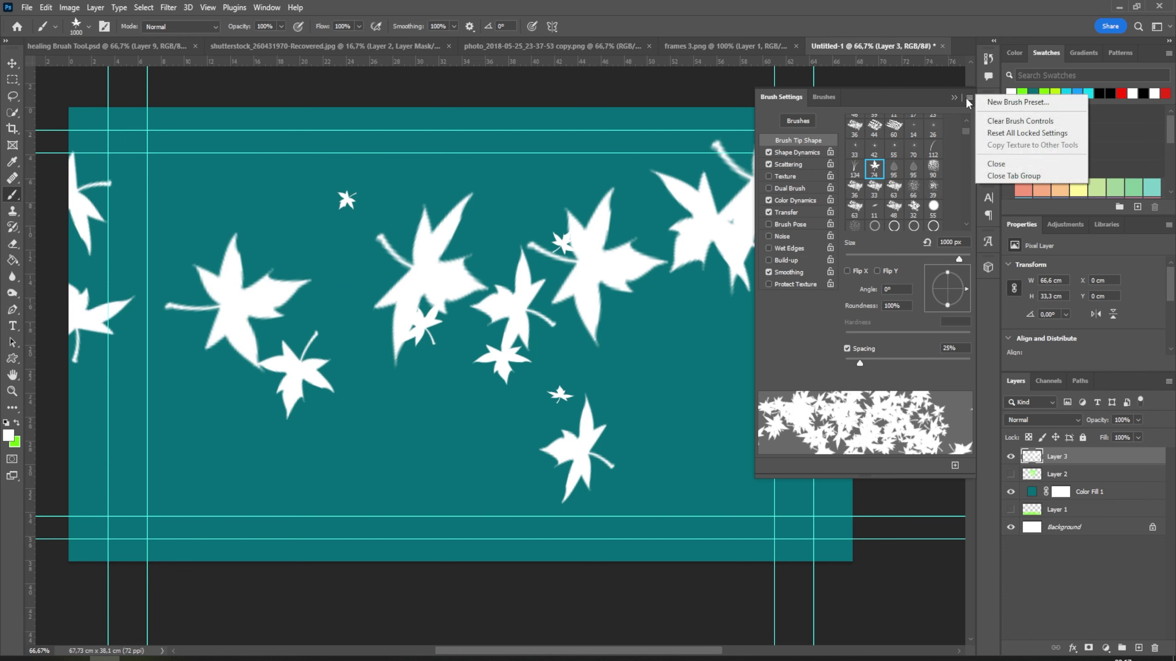
left_click(997, 122)
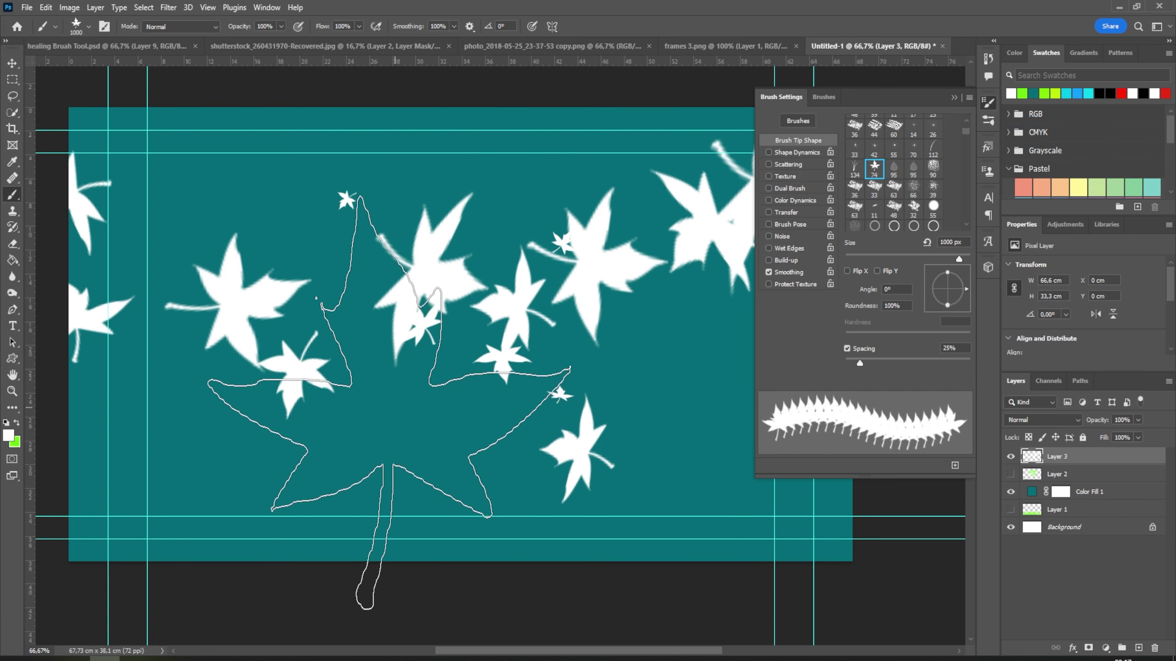
Step: Stamp two large leaves, undo back to an empty canvas, and close Brush Settings
left_click(393, 409)
left_click(600, 323)
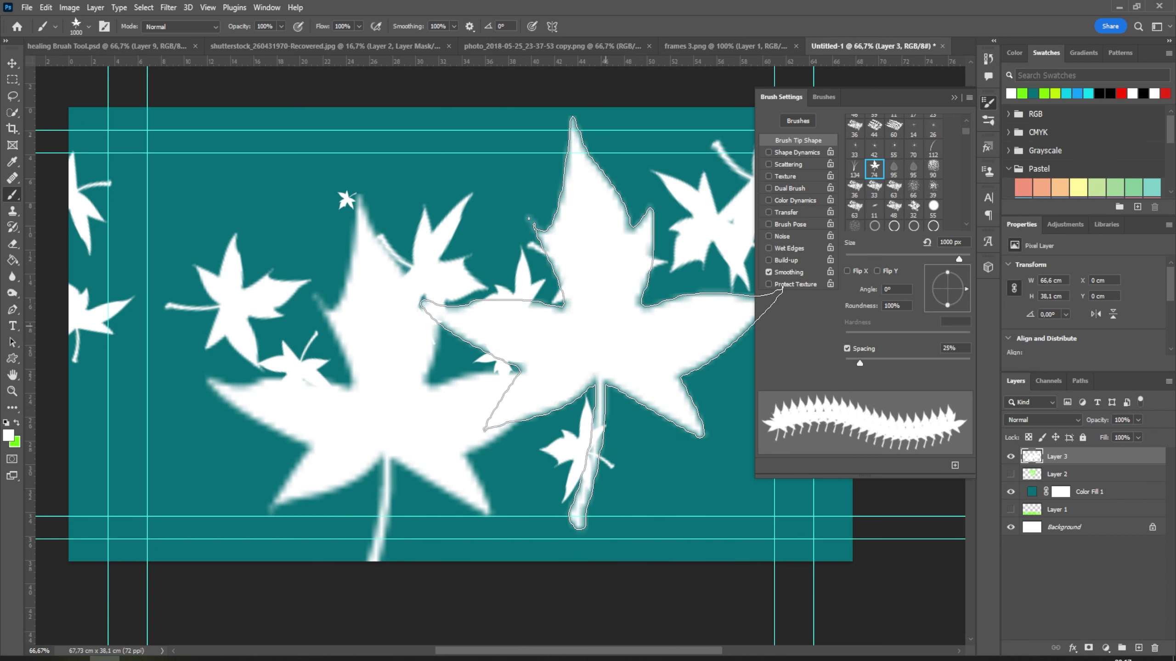
right_click(600, 323)
key("Escape")
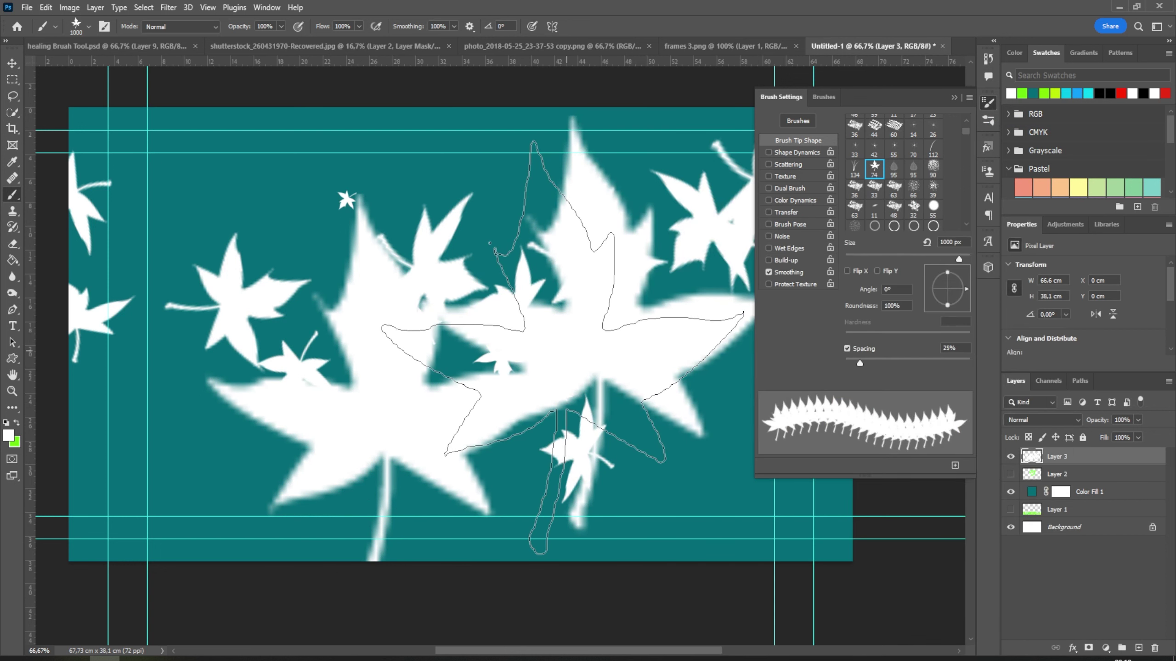
key("ctrl+z")
key("ctrl+z")
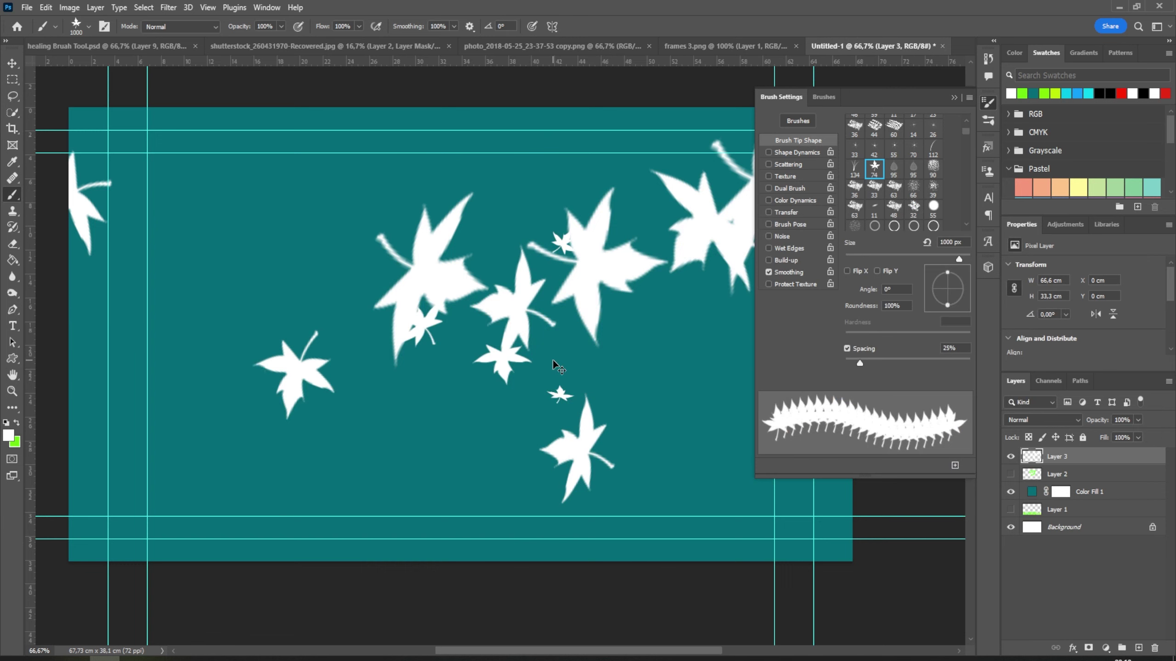
key("ctrl+z")
key("ctrl+z")
key("ctrl+z")
key("ctrl+z")
key("ctrl+z")
key("ctrl+z")
key("ctrl+z")
key("ctrl+z")
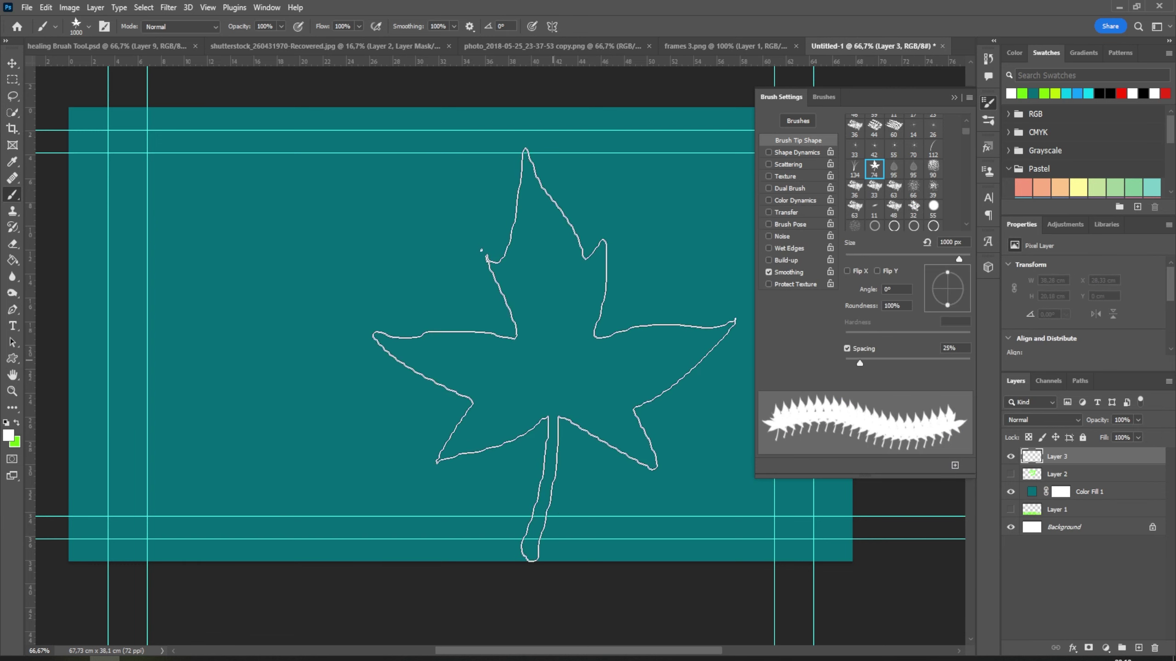
left_click(954, 98)
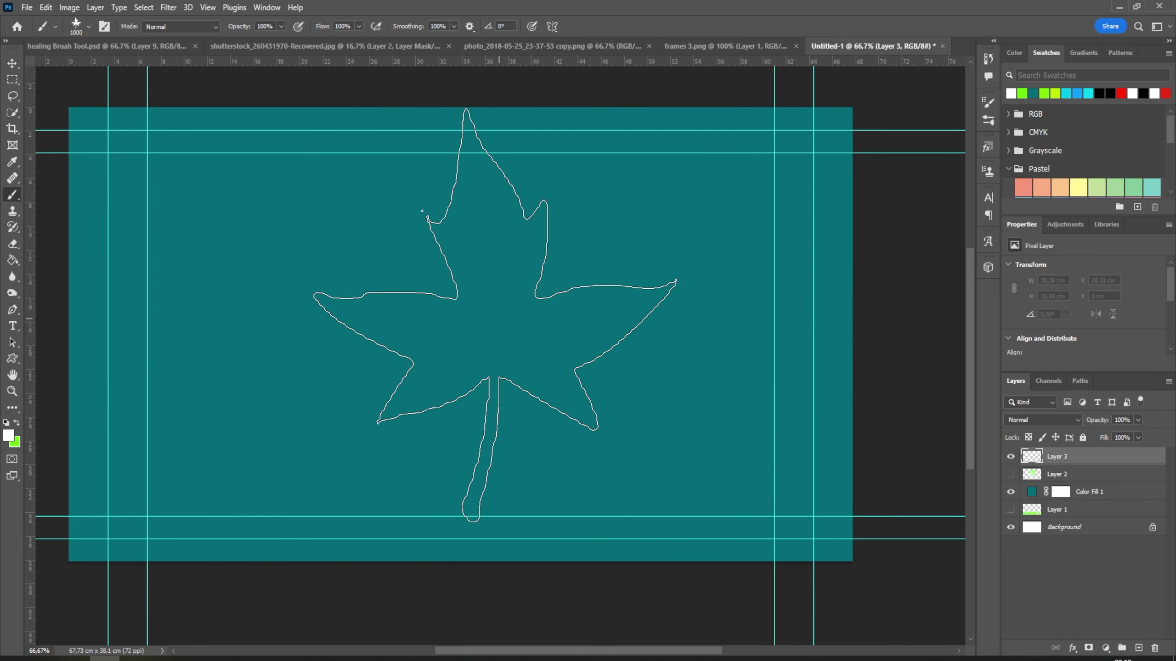
Step: Shrink the leaf brush to 300 px and stamp three leaves across the middle
key("bracketleft")
key("bracketleft")
key("bracketleft")
key("bracketleft")
key("bracketleft")
key("bracketleft")
left_click(496, 317)
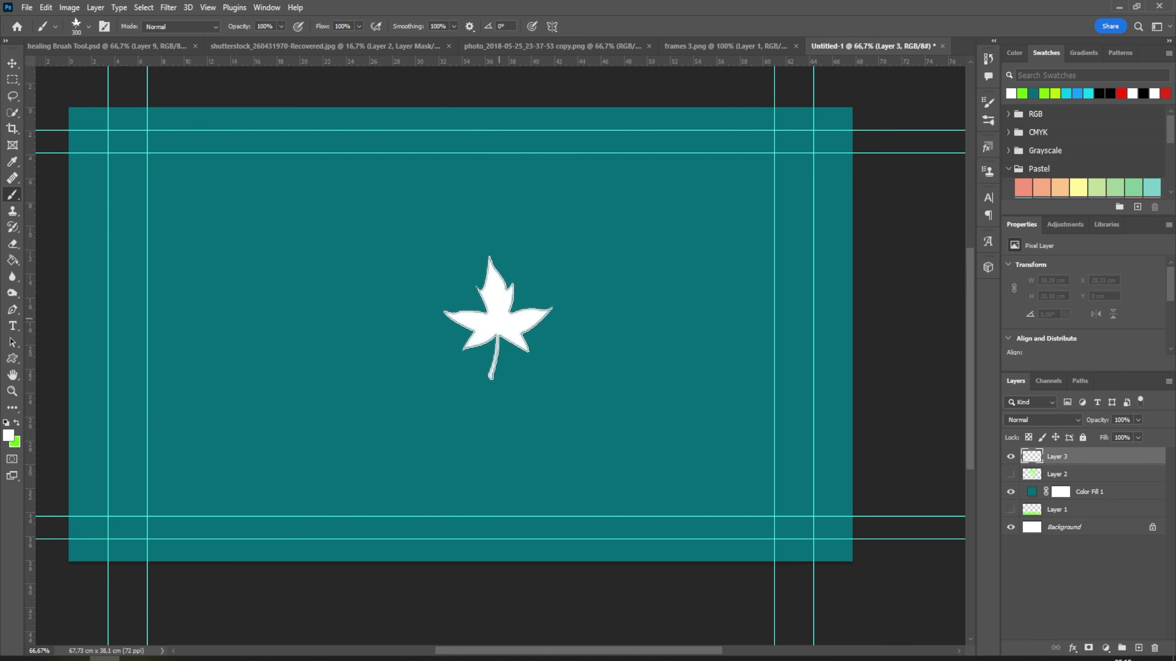
left_click(616, 316)
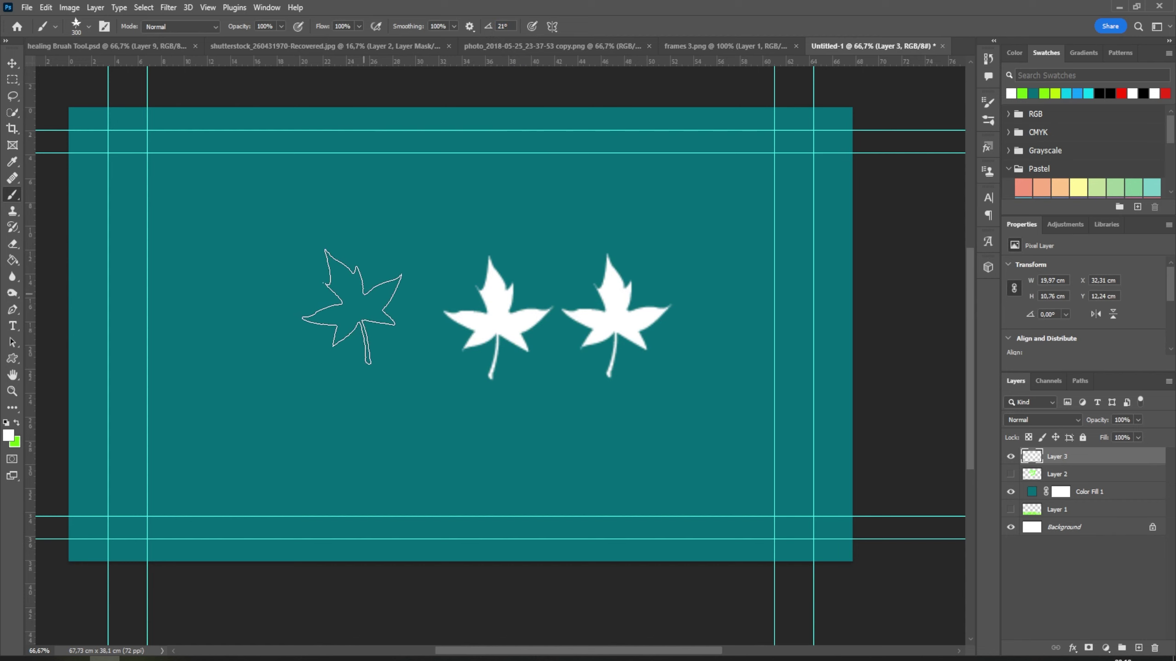
left_click(368, 312)
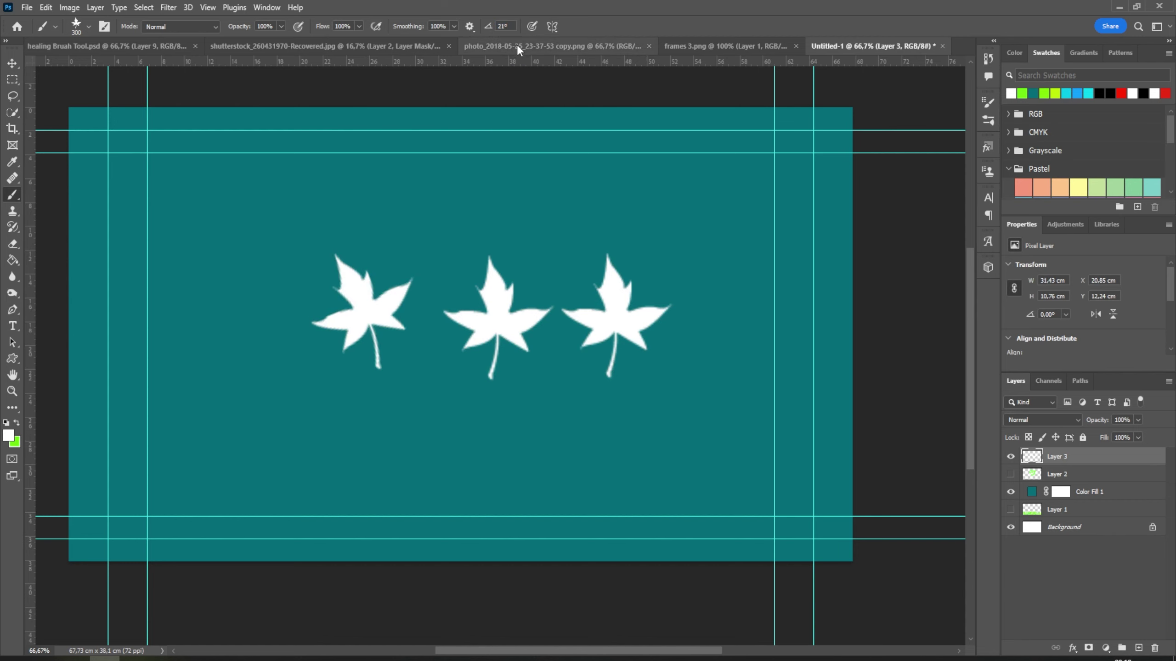
Step: Stamp leaves rotated at 71° and 159° along the bottom, then delete all stamps
left_click_drag(488, 28, 517, 33)
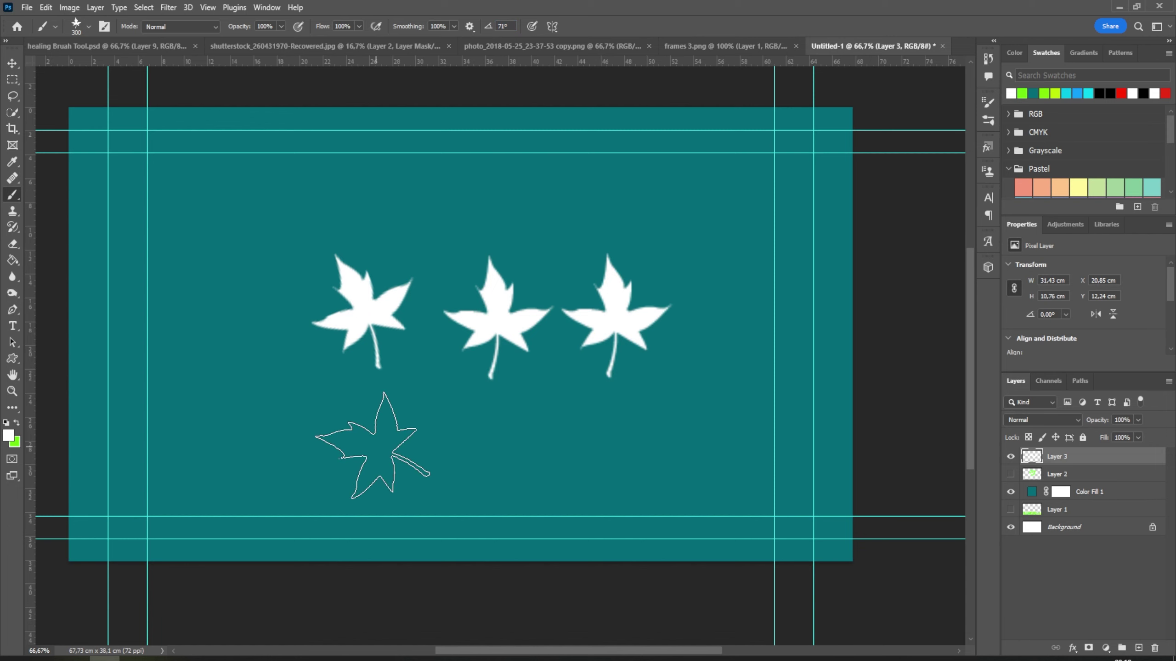
left_click(398, 440)
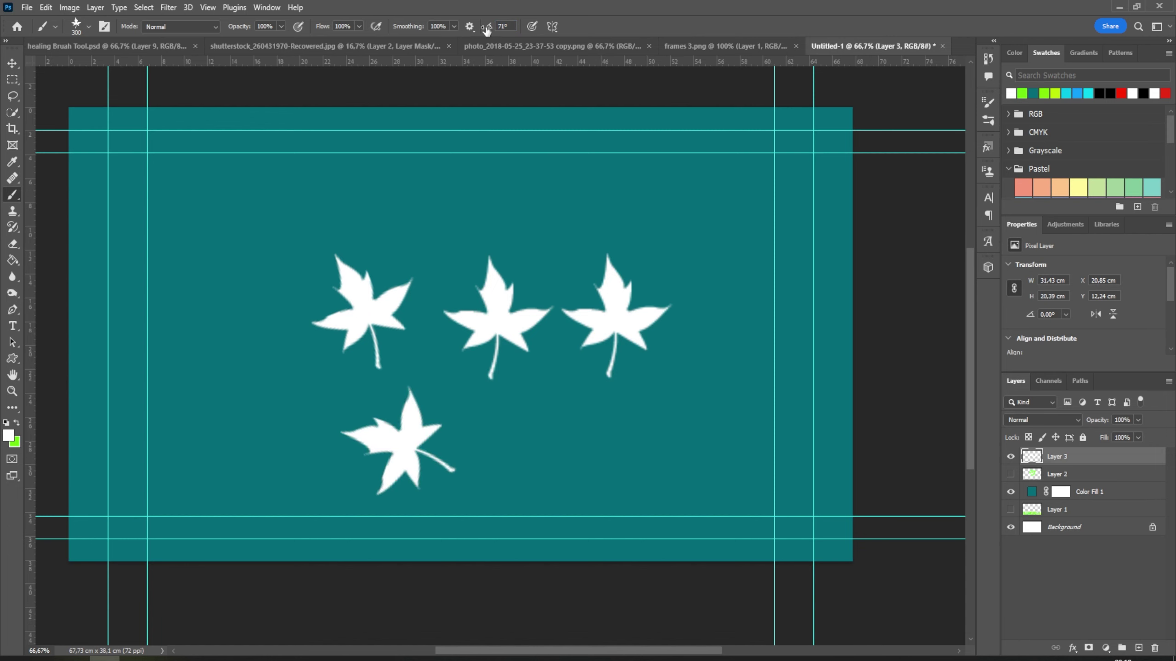
left_click_drag(488, 26, 539, 37)
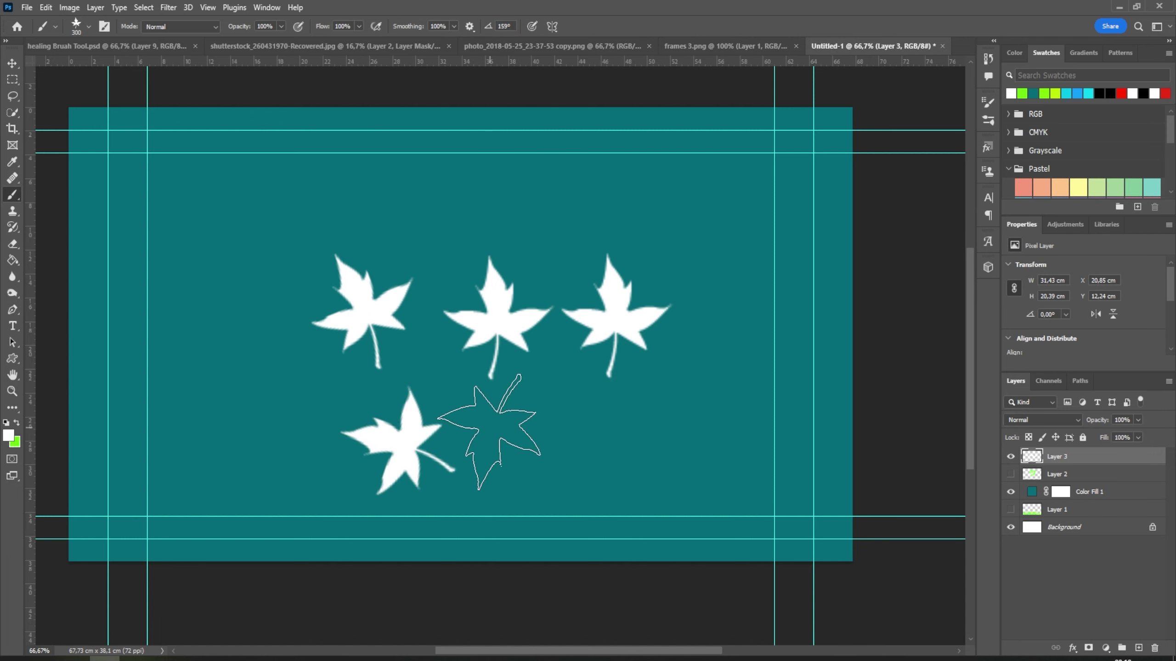
left_click(510, 445)
left_click(644, 439)
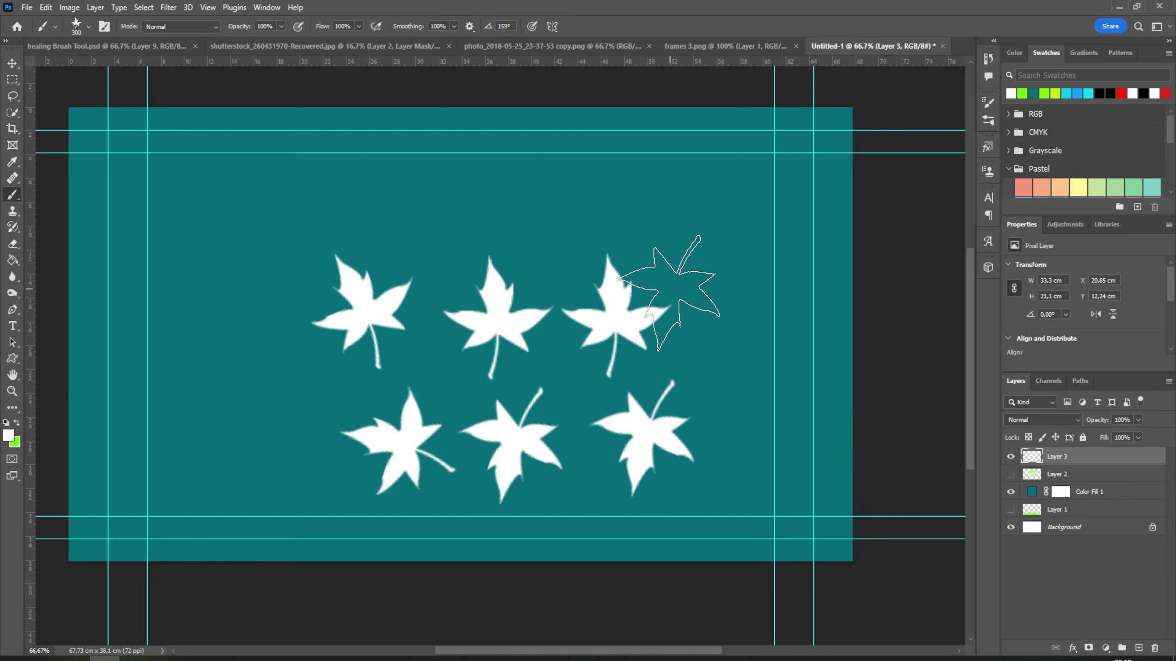
key("Delete")
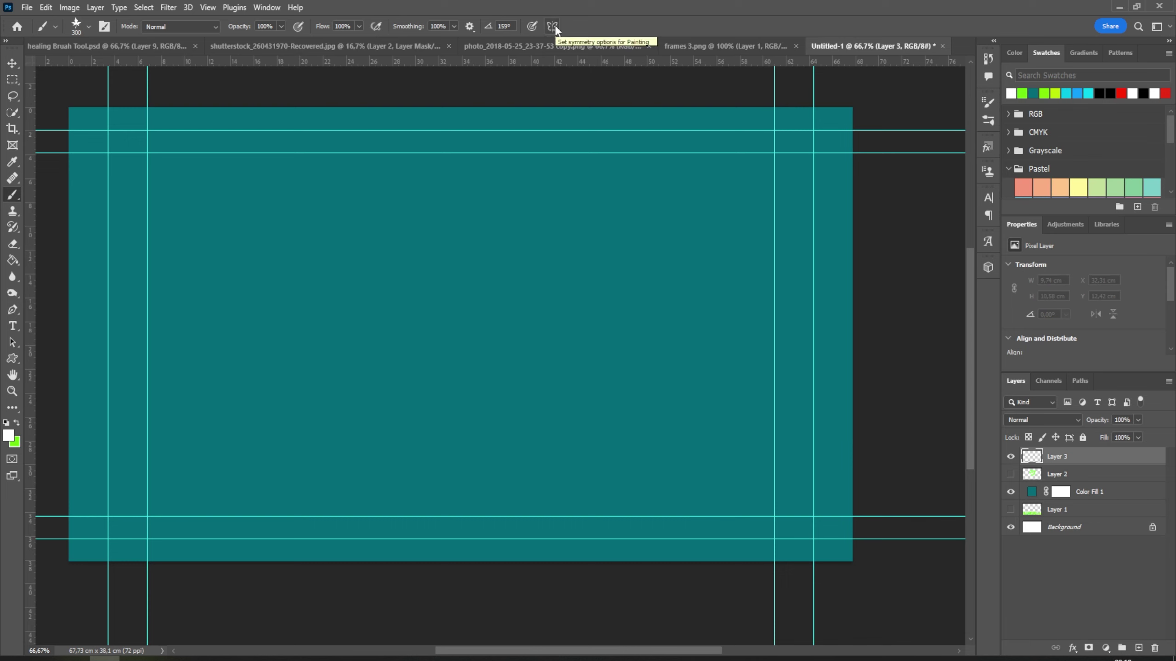
Step: Choose the ornate corner-ornament brush 447 from the Brush Preset picker
left_click(554, 26)
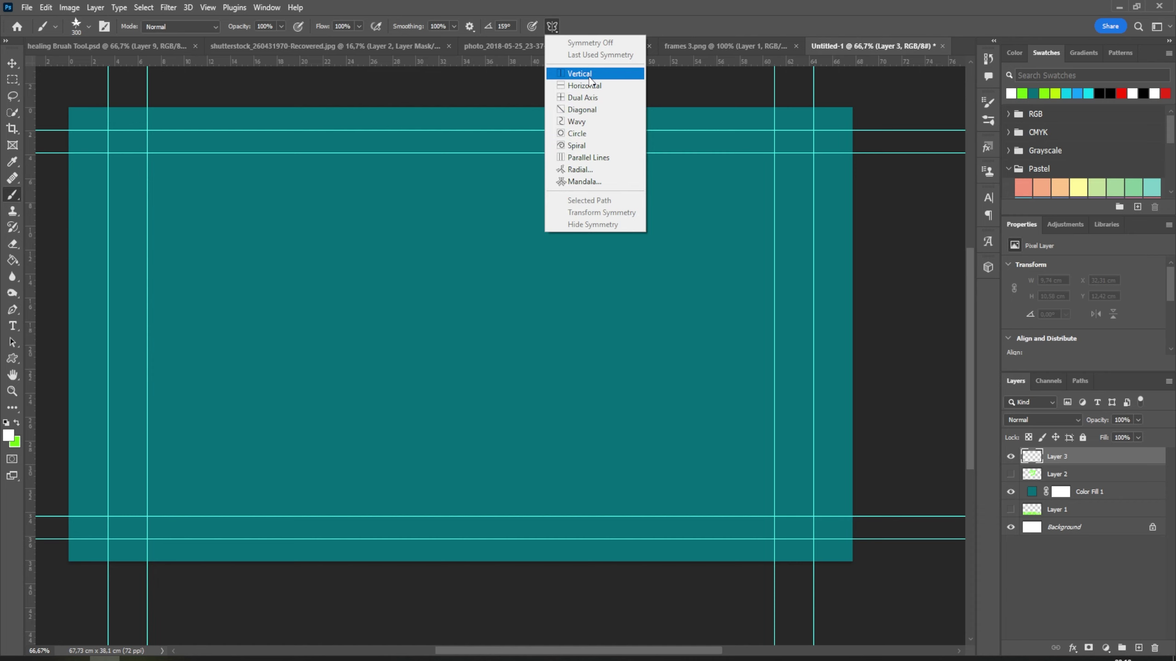
left_click(89, 26)
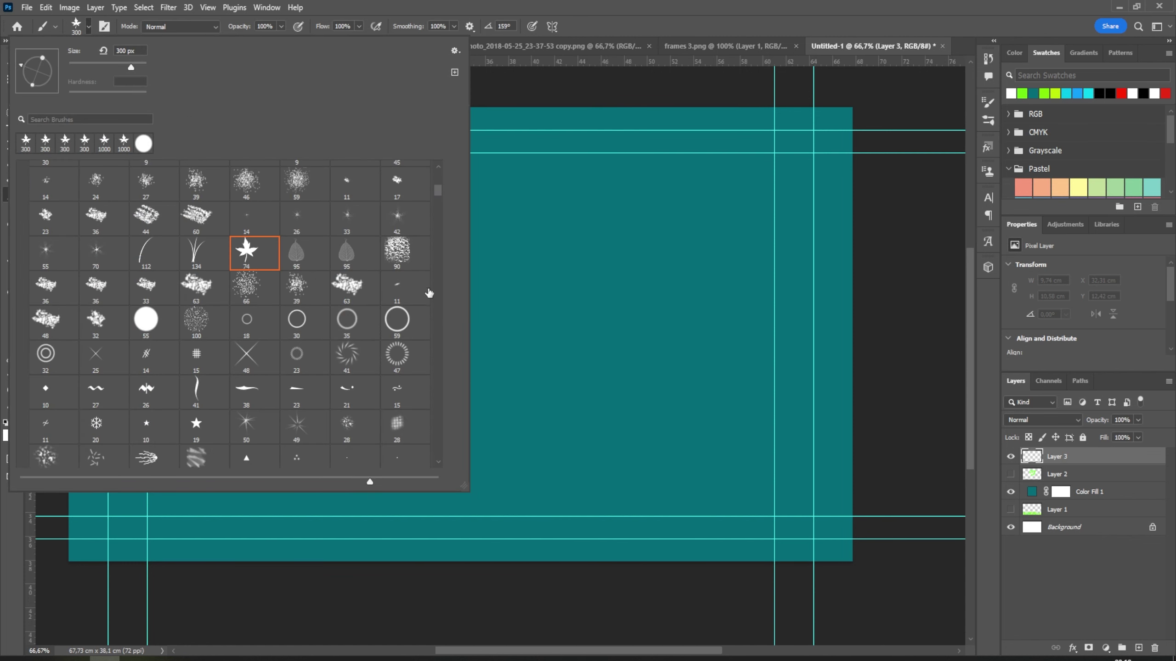
left_click_drag(435, 189, 438, 280)
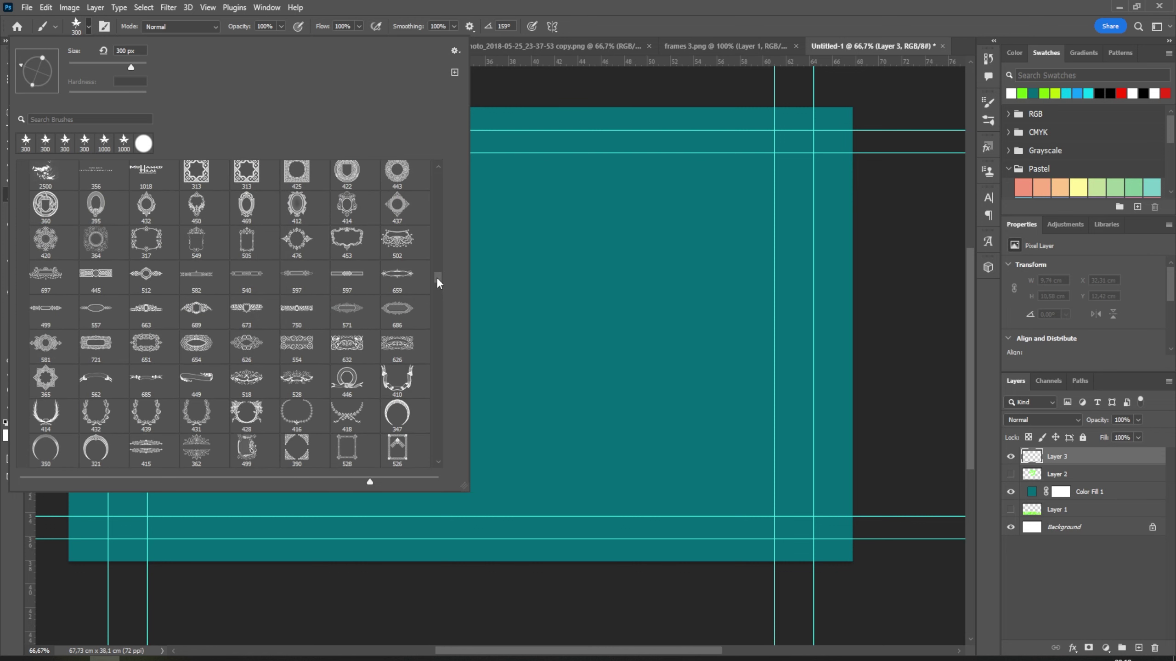
scroll(312, 448, "down", 5)
scroll(313, 447, "down", 5)
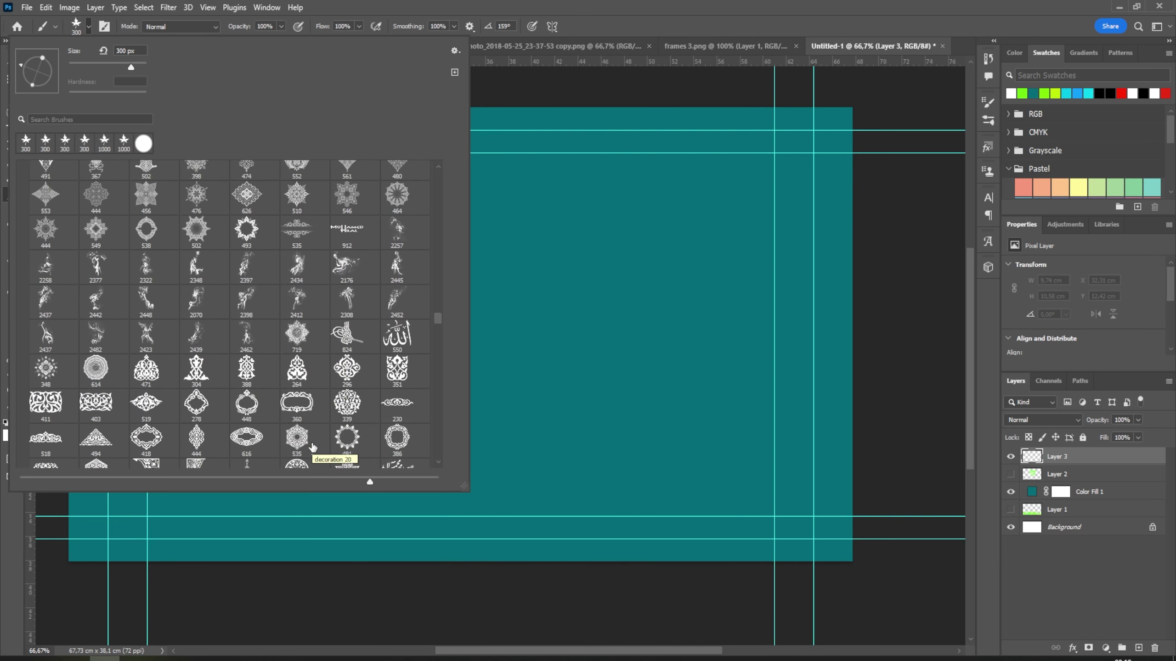
scroll(313, 448, "down", 3)
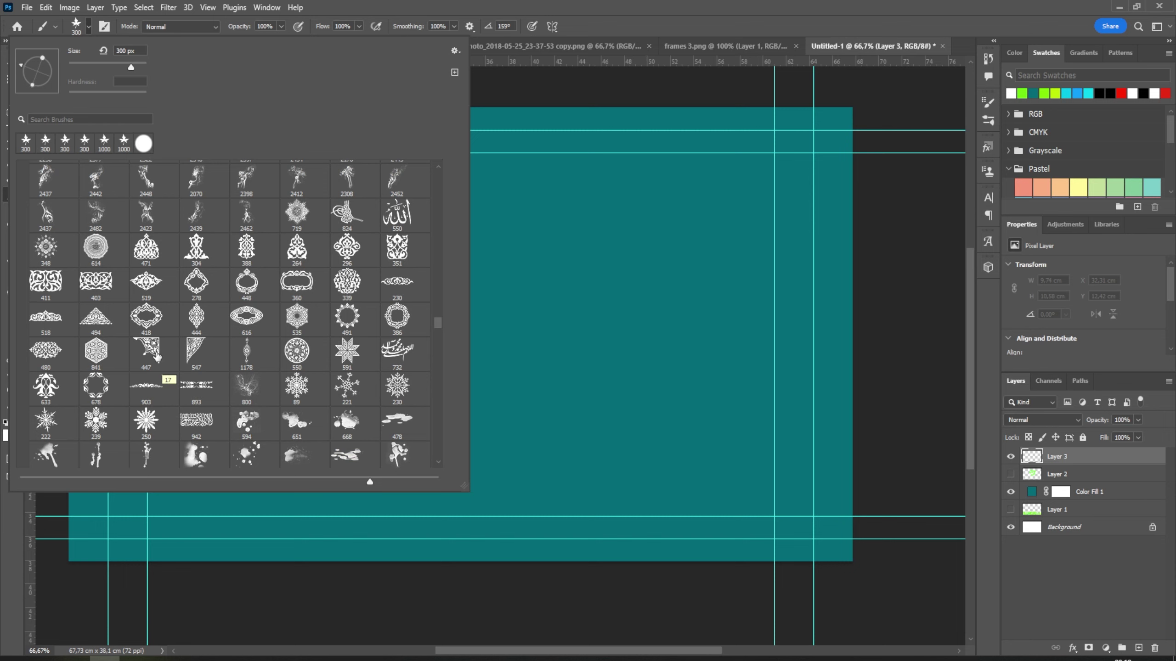
left_click(158, 357)
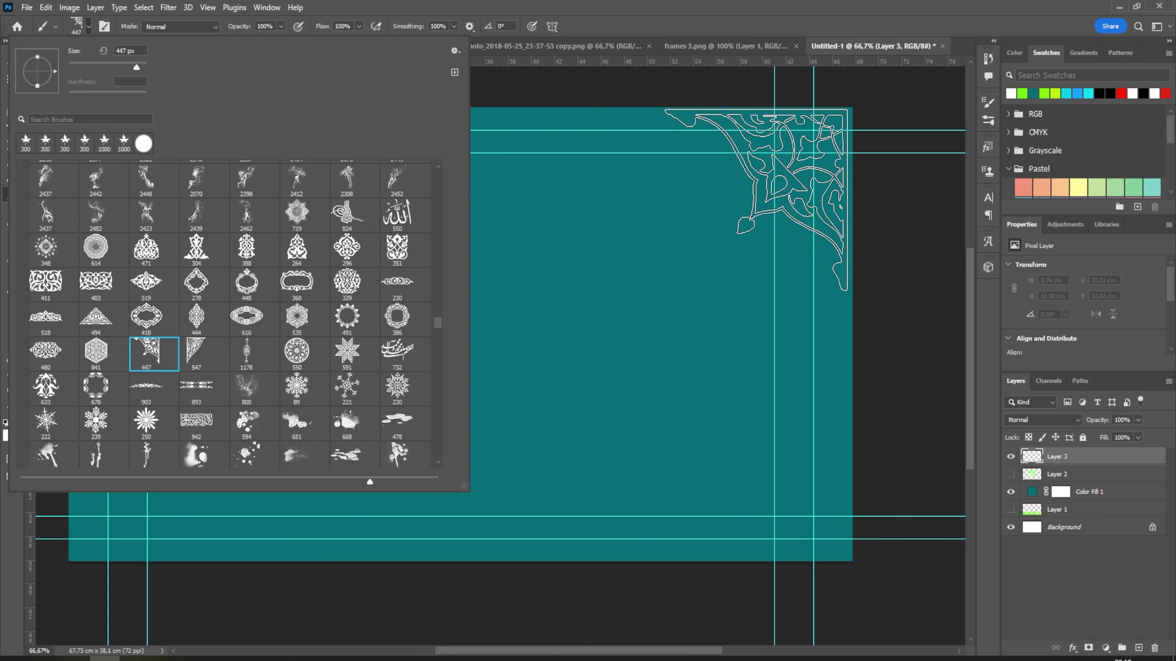
left_click(785, 9)
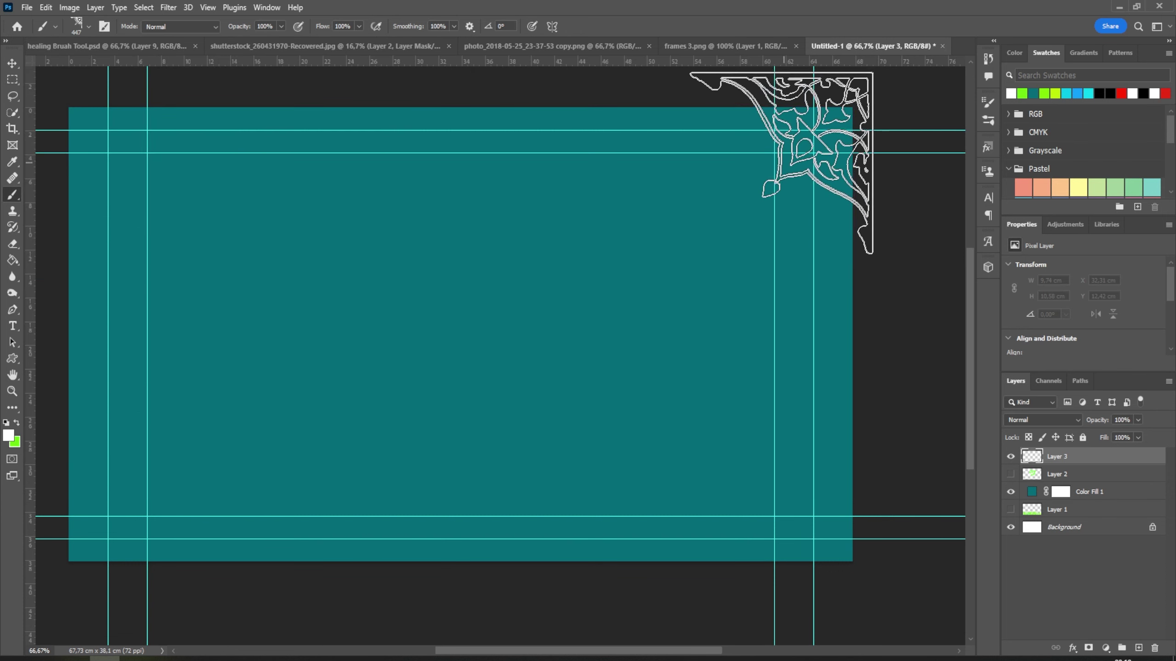
key("bracketleft")
key("bracketleft")
key("bracketleft")
key("bracketleft")
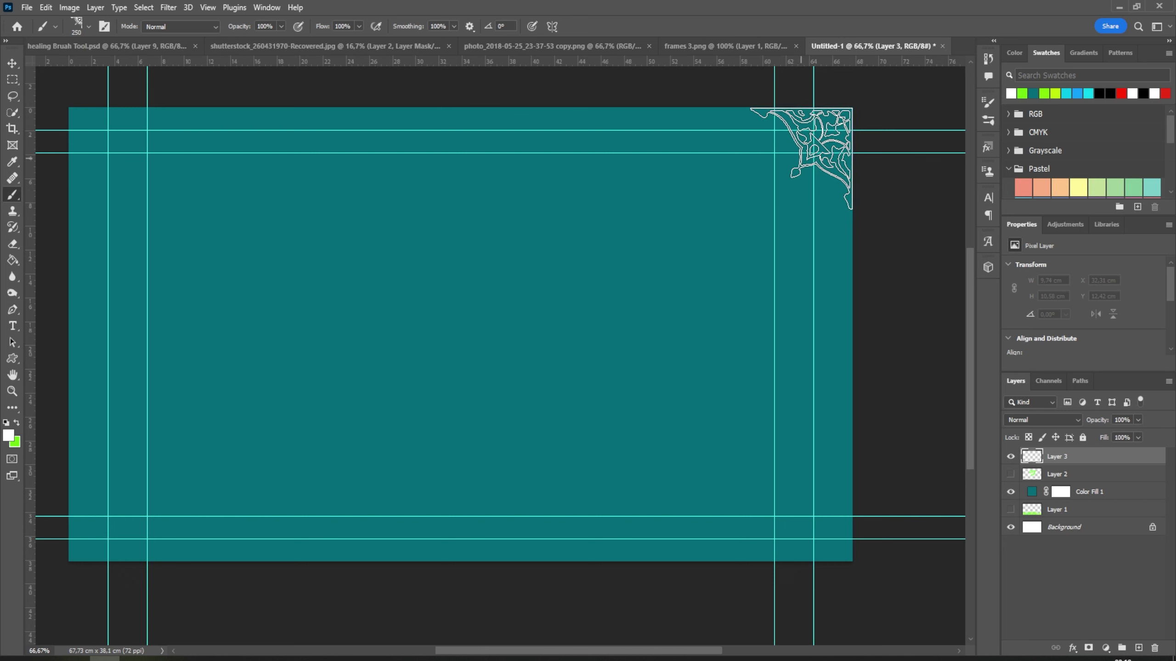
left_click(801, 158)
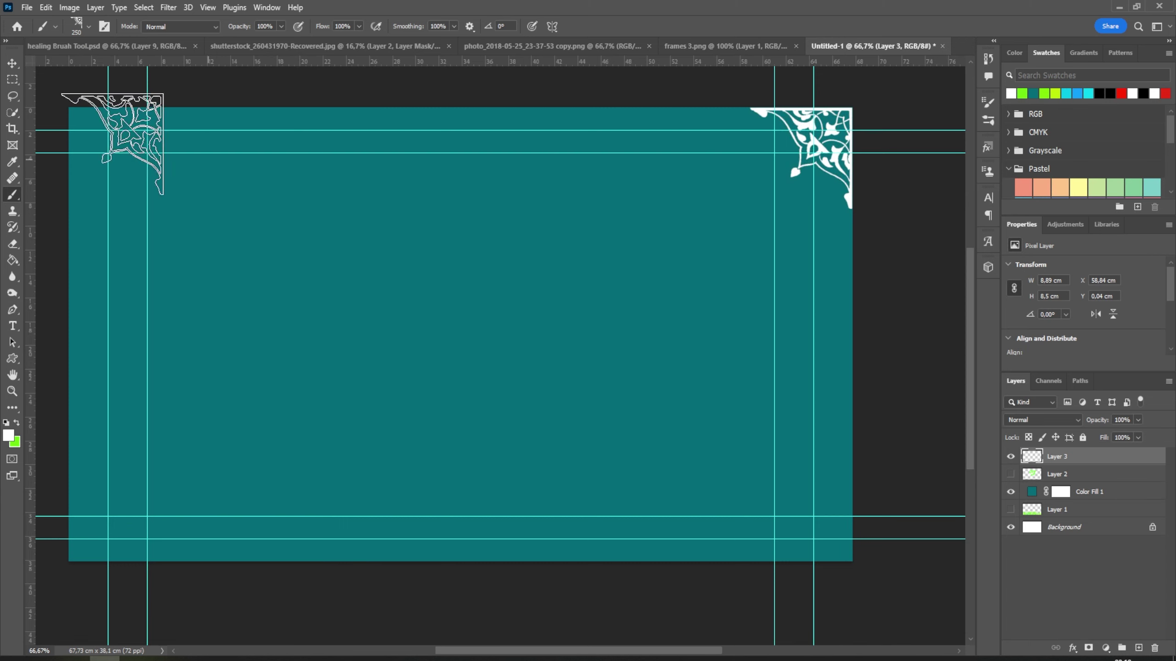
left_click(13, 64)
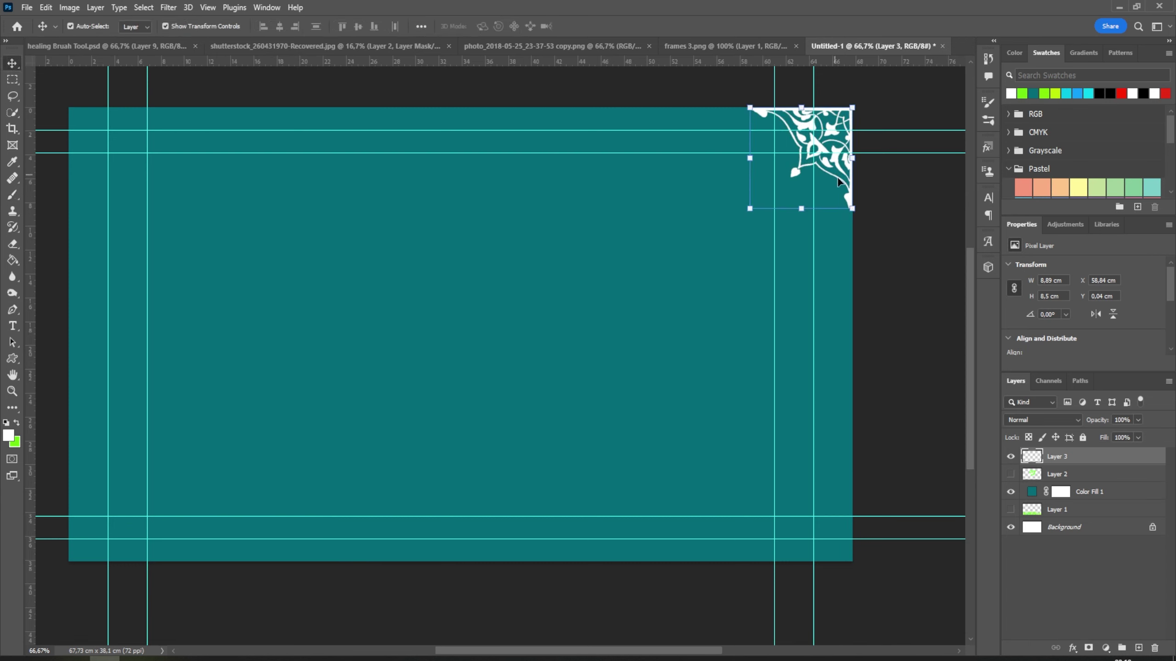
left_click_drag(832, 164, 151, 164)
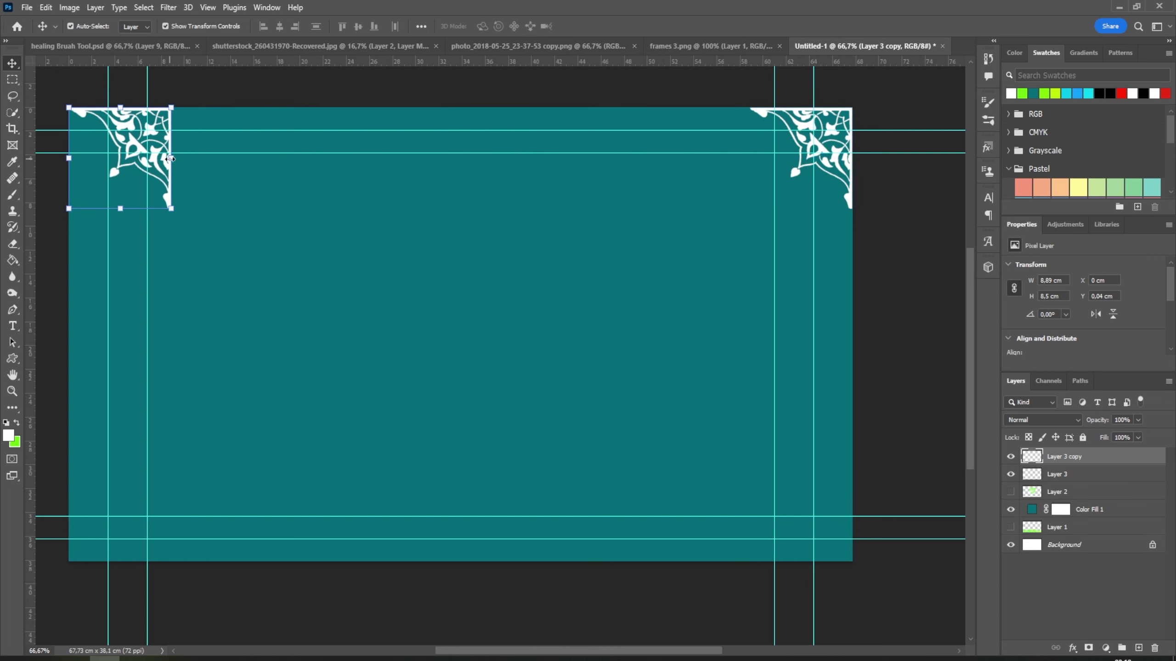
key("ctrl+t")
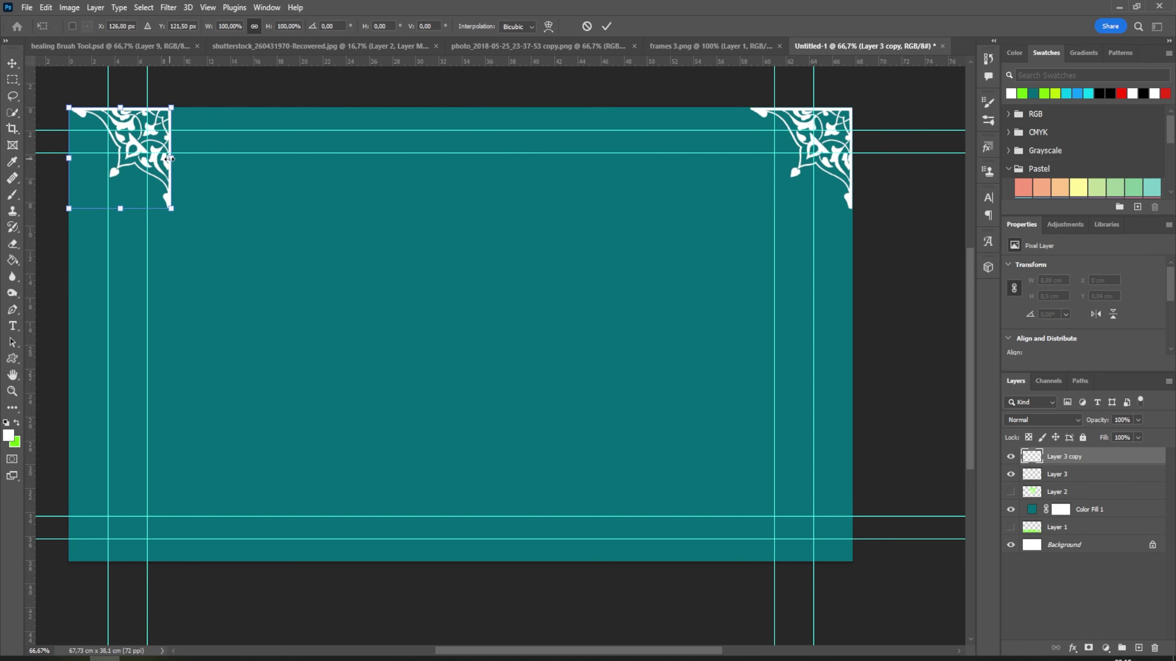
right_click(164, 159)
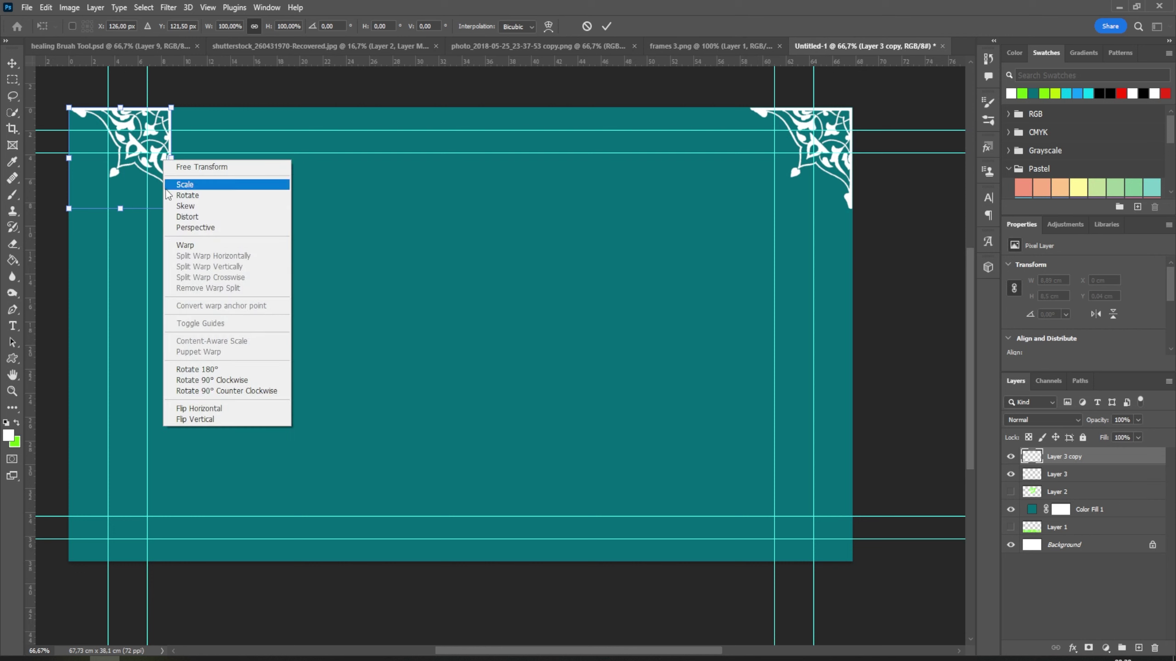
left_click(199, 408)
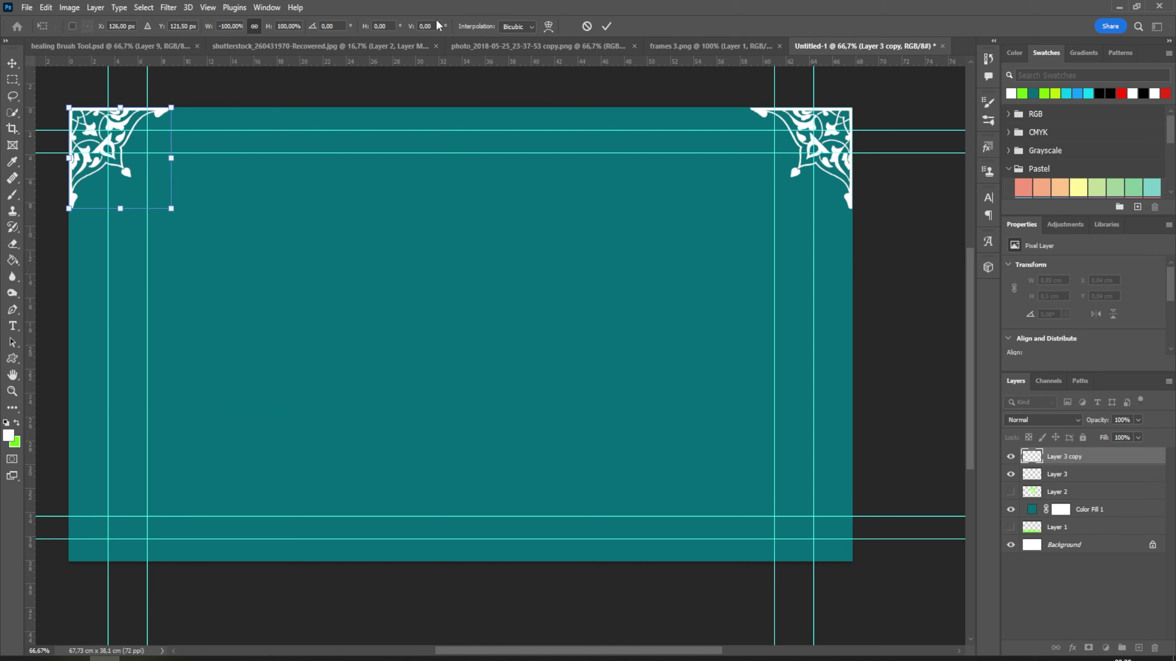
left_click(607, 26)
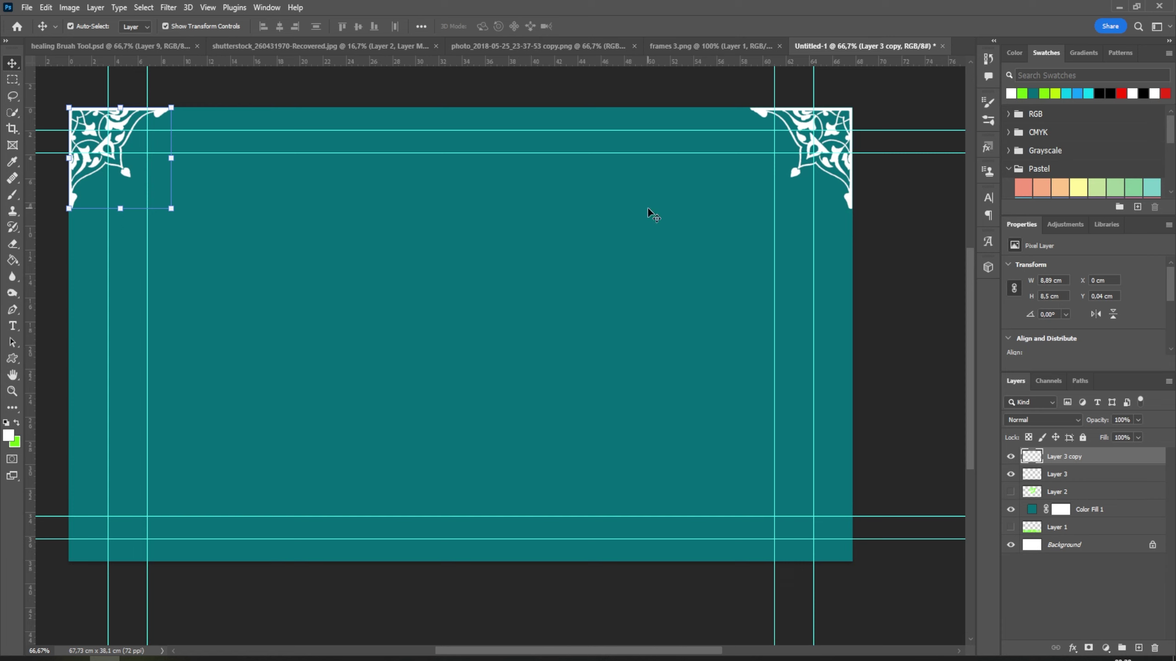
key("ctrl")
key("Delete")
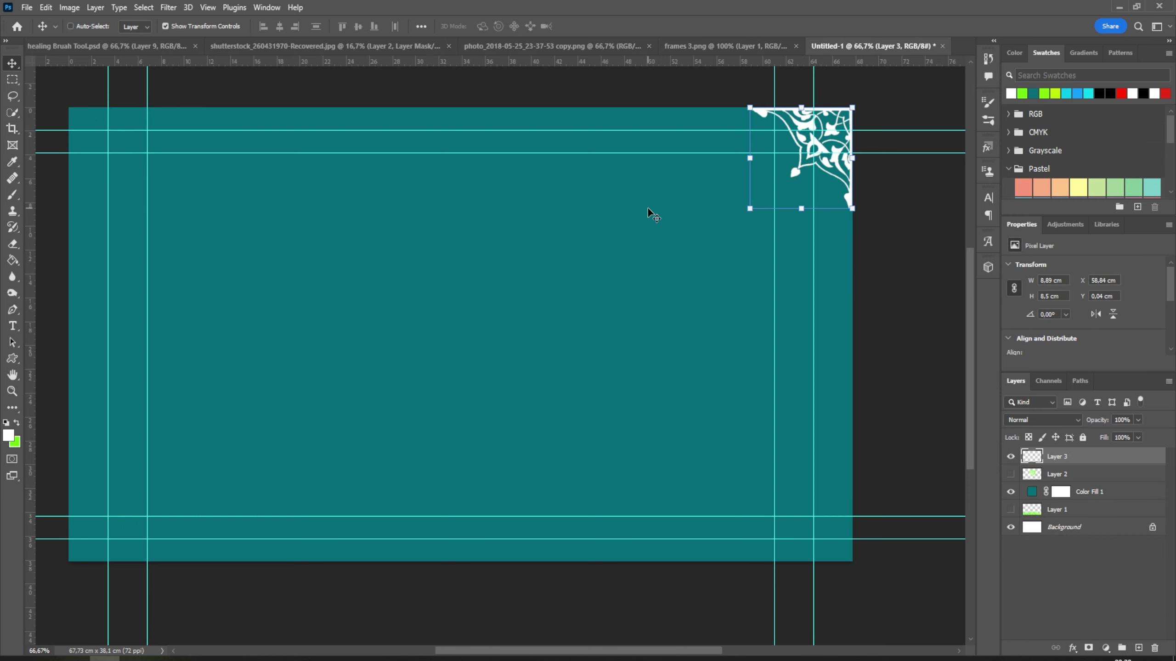
key("ctrl")
key("Delete")
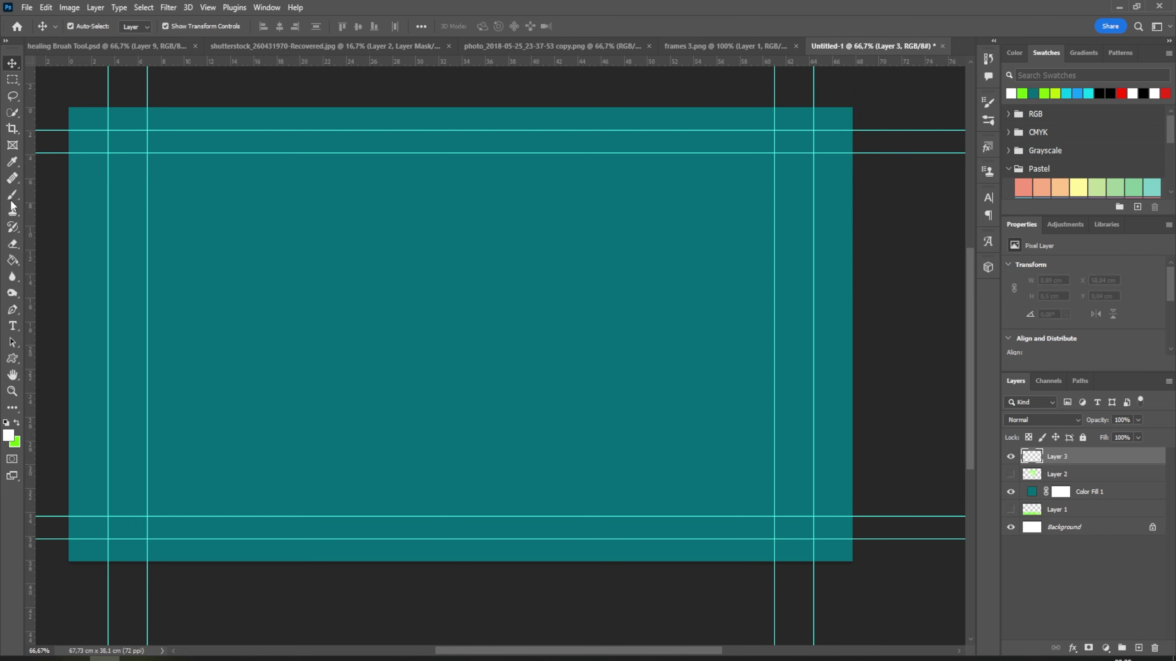
Step: Enable Dual Axis painting symmetry for the Brush tool and commit its centred guide
left_click(11, 199)
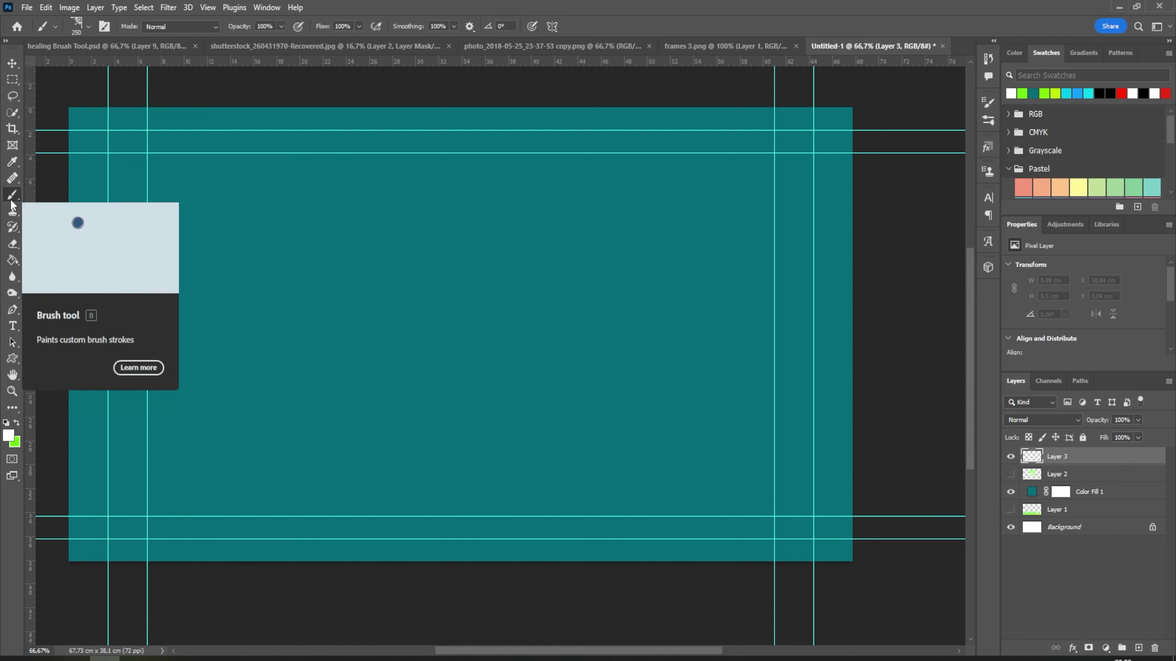
left_click(551, 26)
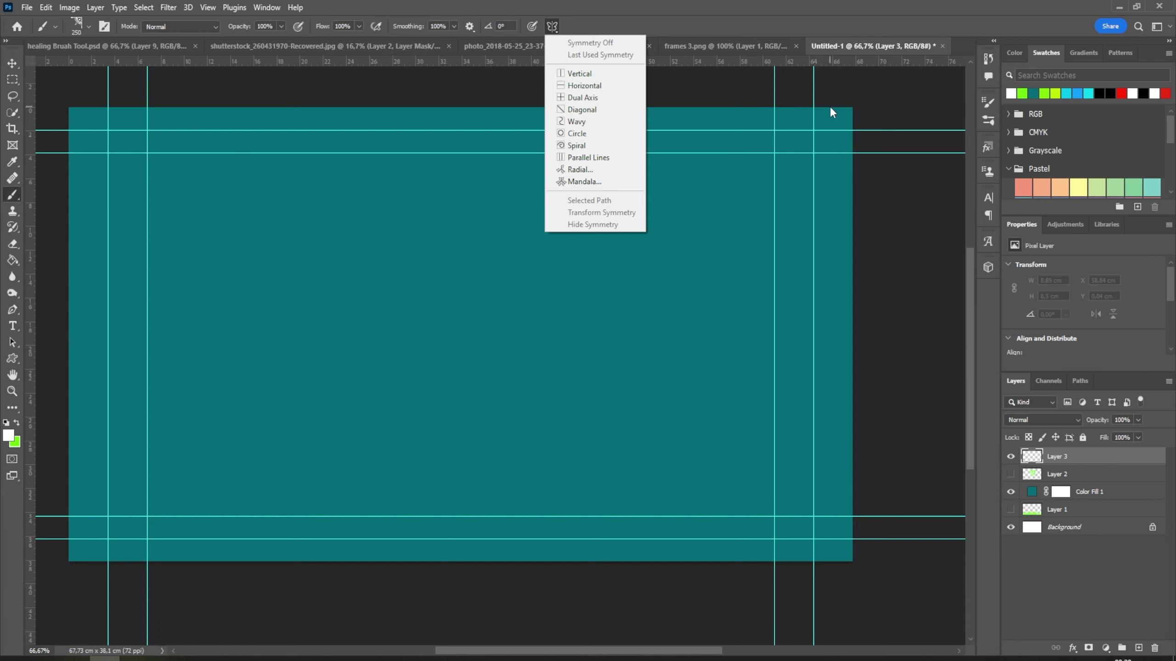
left_click(564, 99)
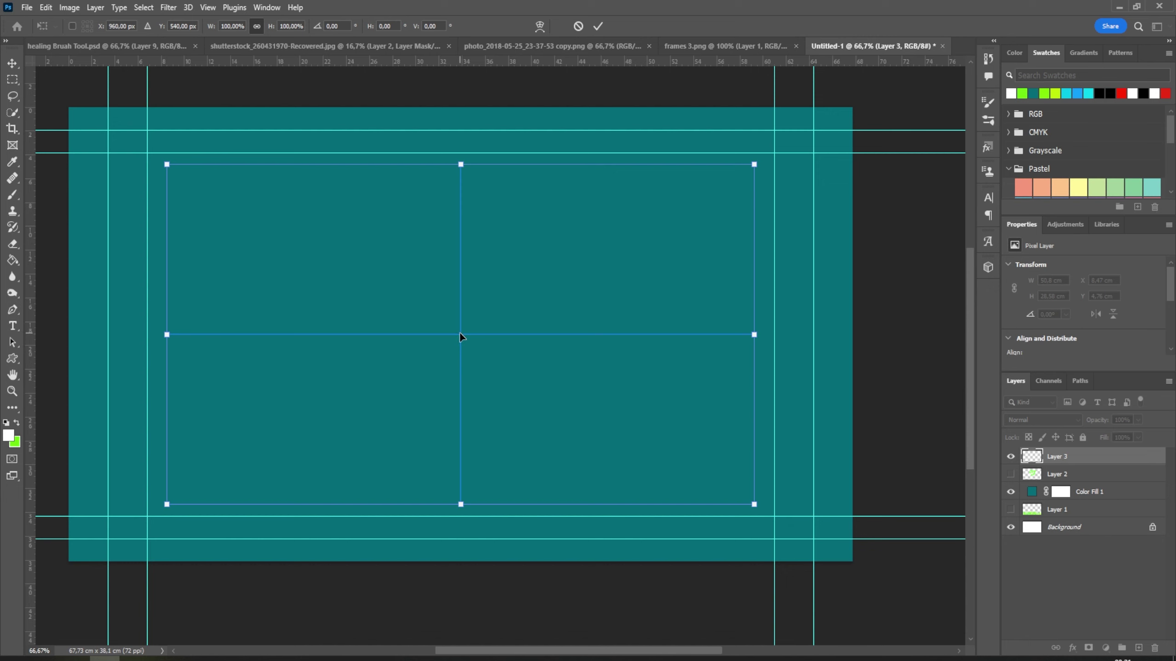
left_click(598, 26)
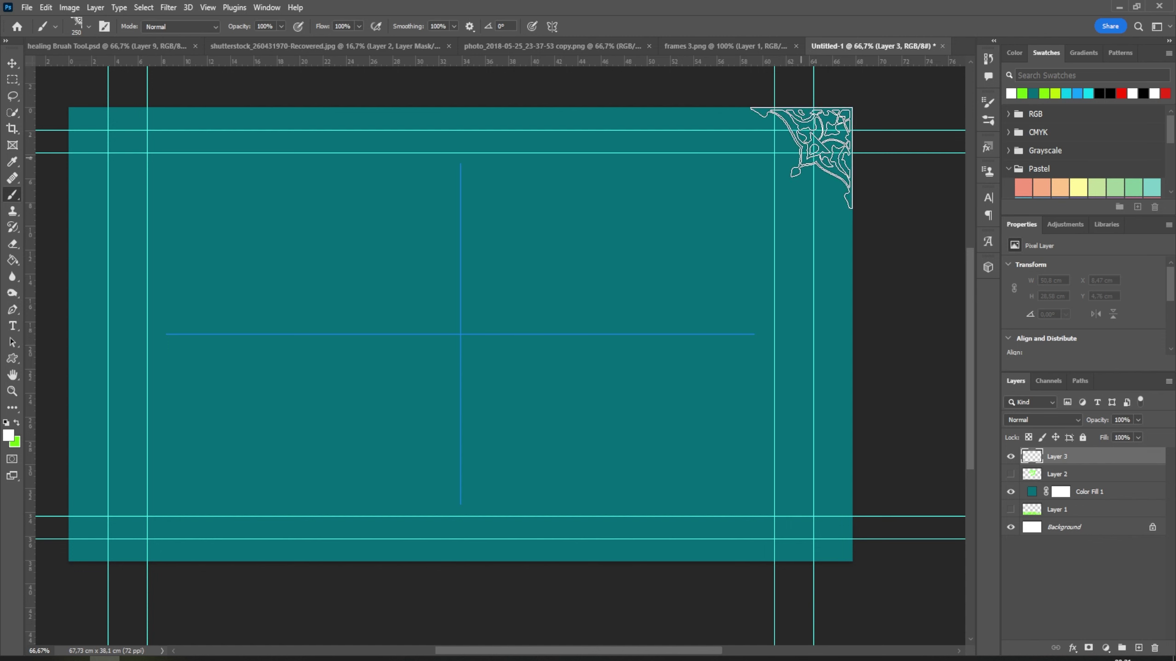
Step: Stamp mirrored white ornaments into all four outer corners, undoing a trial inner-corner set
left_click(801, 159)
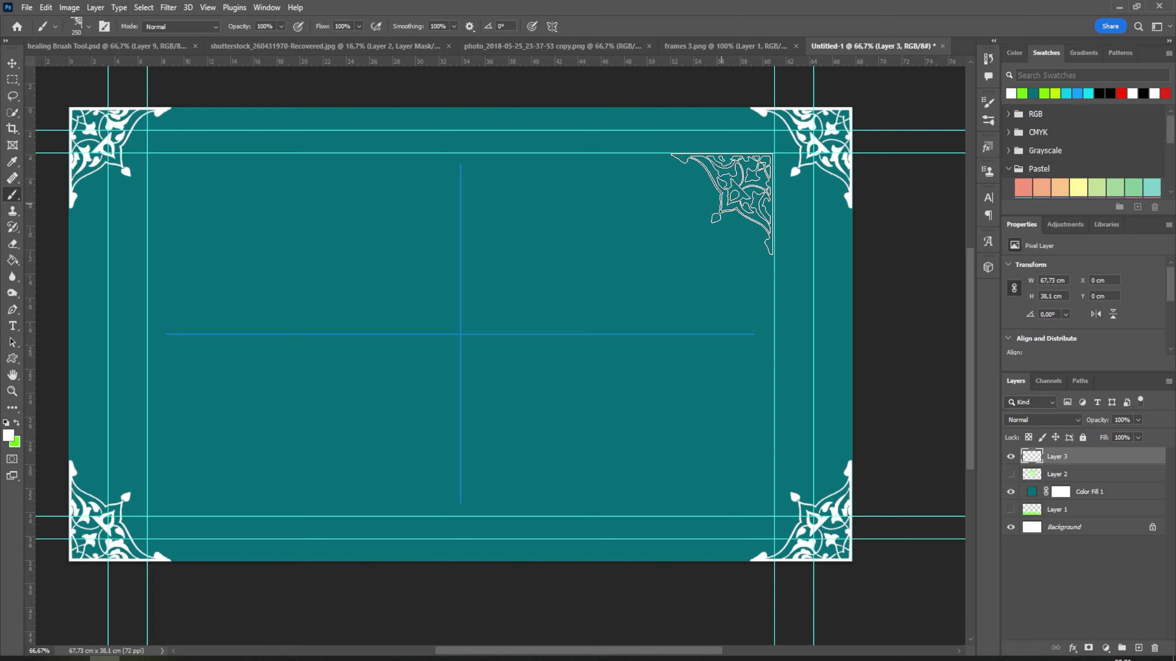
left_click(722, 204)
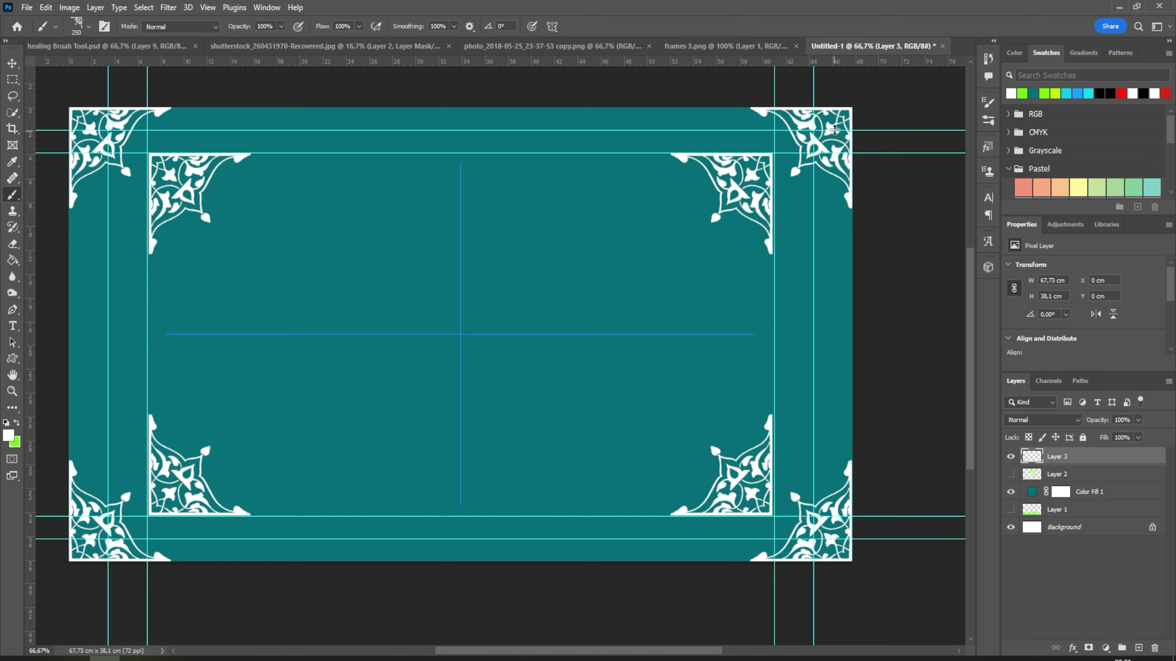
key("ctrl+z")
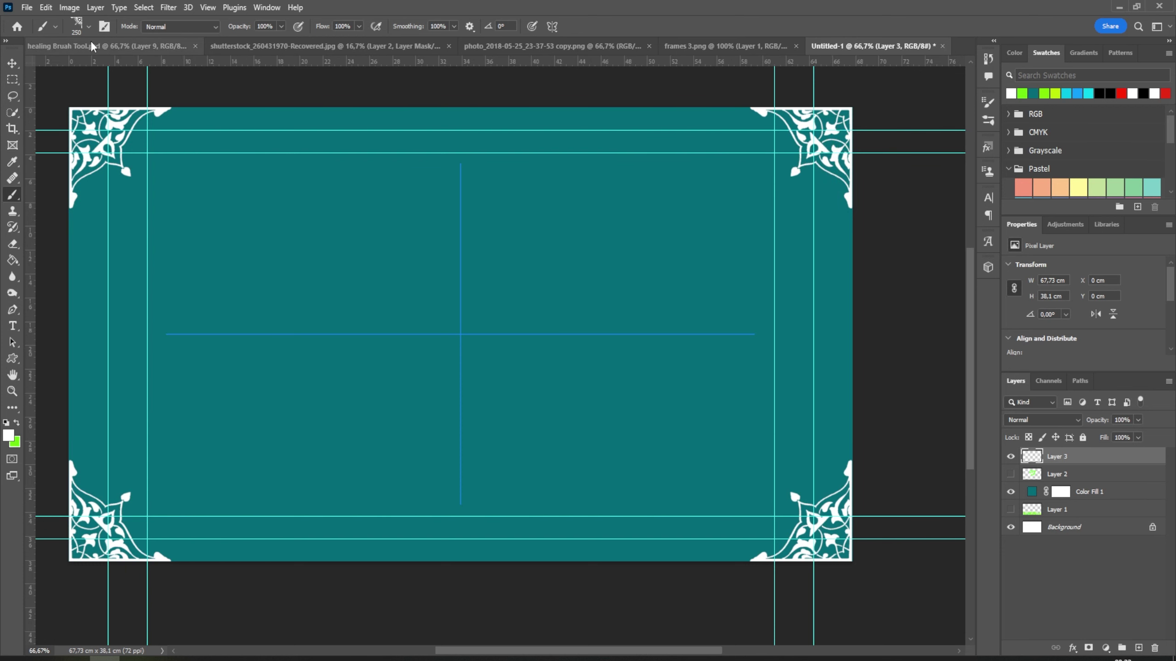
left_click(89, 26)
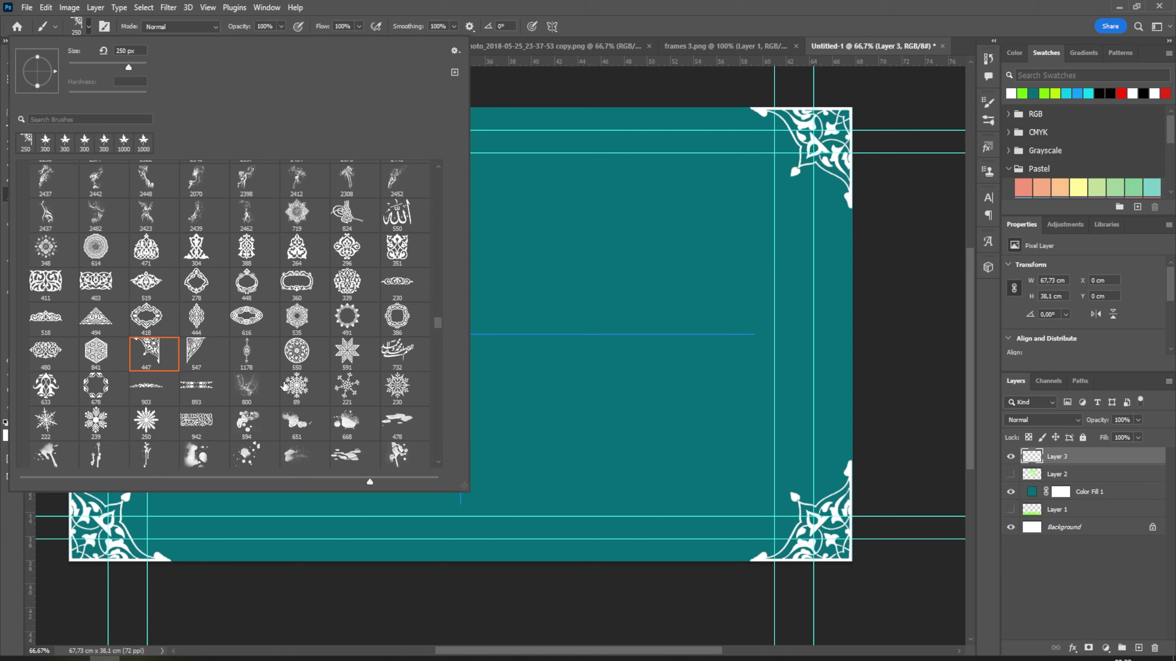
Step: Choose the flourish corner brush 396 from the brush presets
scroll(285, 385, "down", 1)
scroll(284, 385, "down", 1)
scroll(284, 385, "down", 2)
scroll(285, 386, "down", 4)
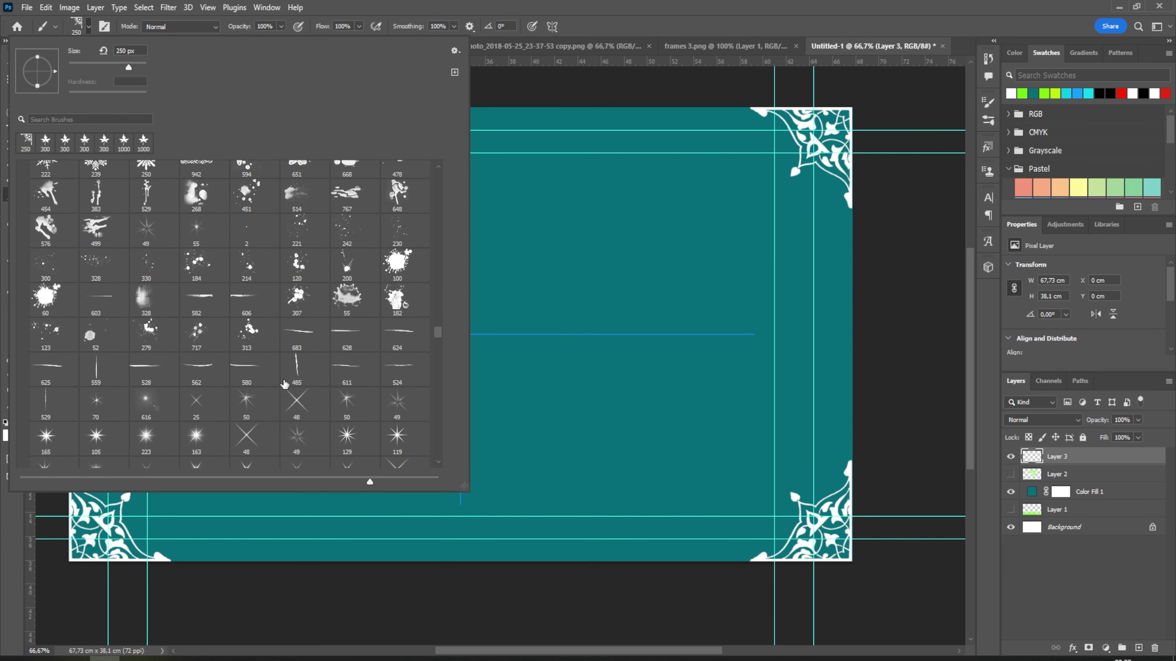
scroll(285, 384, "down", 3)
scroll(283, 383, "down", 3)
scroll(283, 383, "down", 2)
scroll(282, 383, "down", 2)
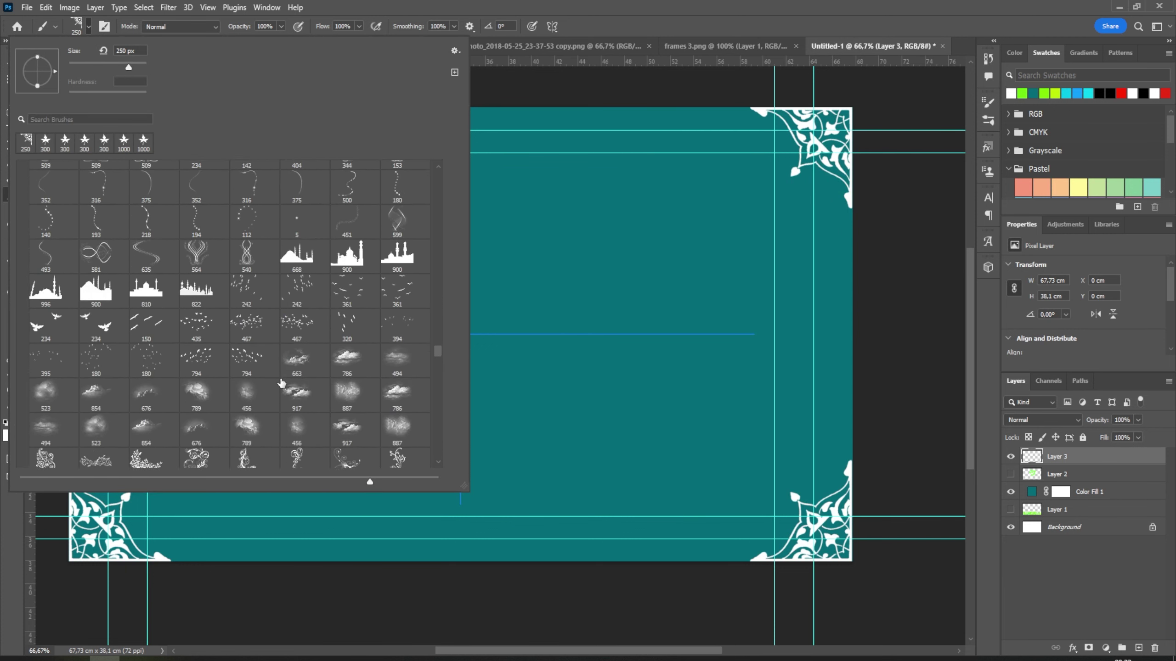
scroll(282, 382, "down", 3)
scroll(281, 383, "down", 2)
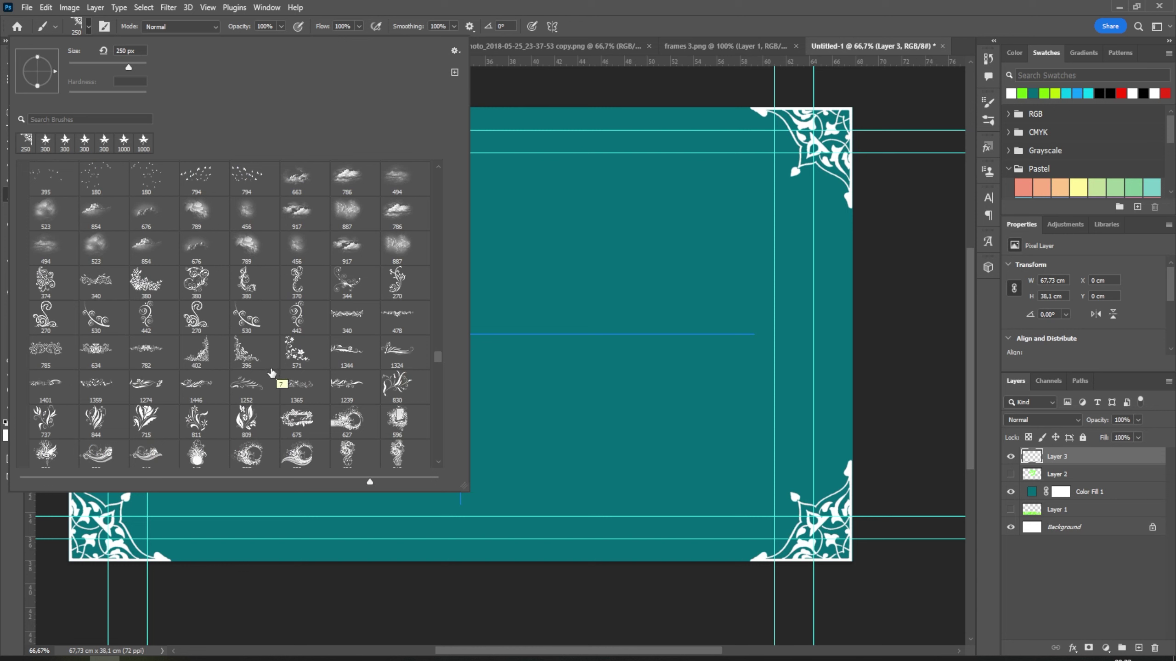
left_click(241, 354)
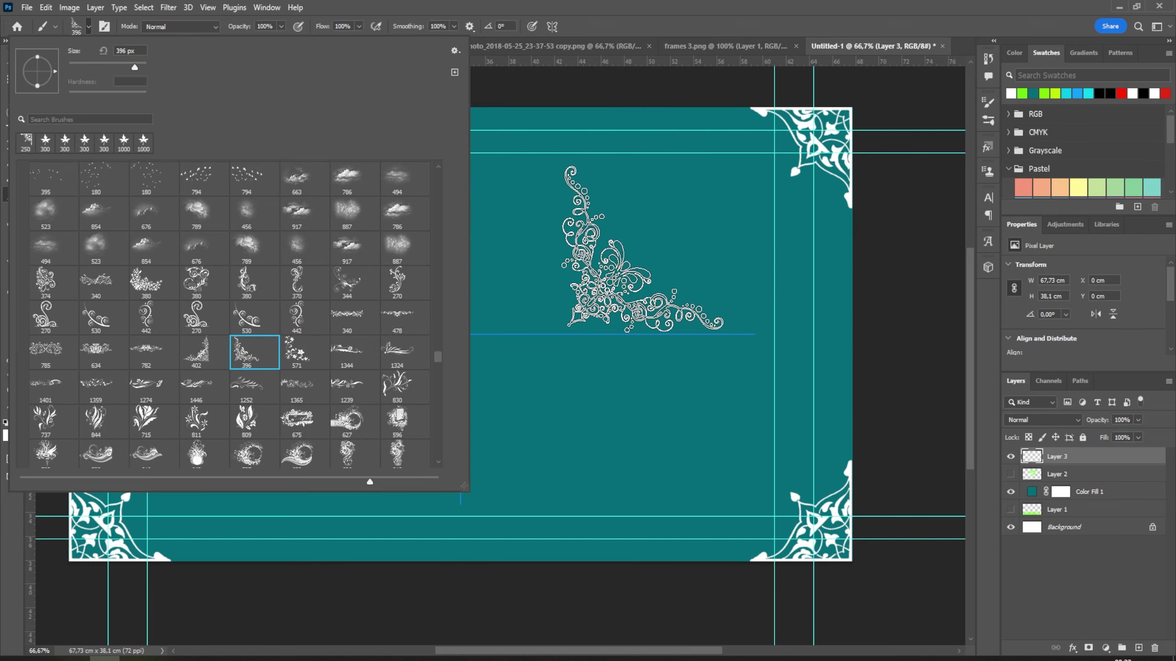
left_click(690, 244)
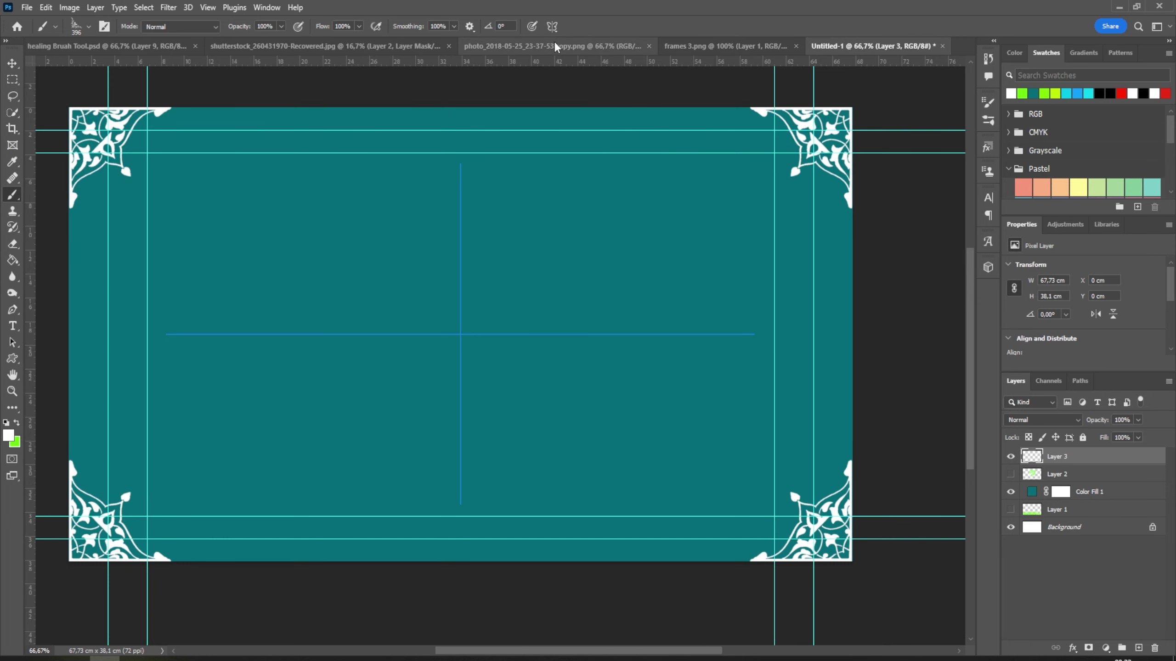
Step: Rotate the flourish brush to -90° and reduce its size to 108 px
left_click(496, 26)
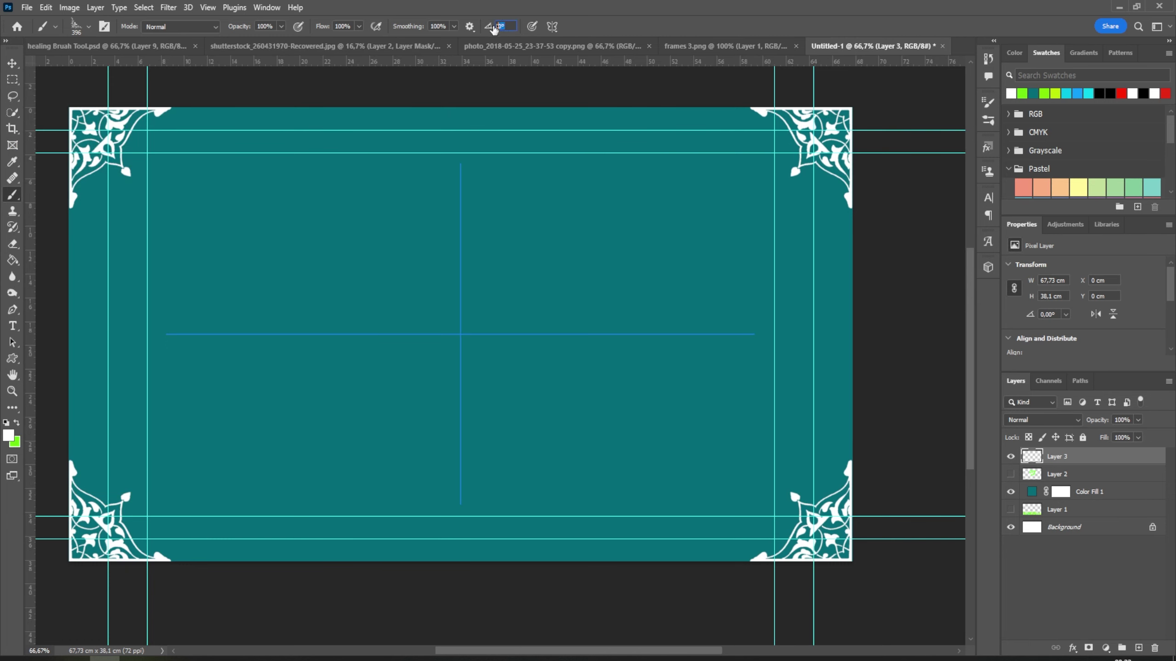
type("38")
key("Return")
type("-90")
key("Return")
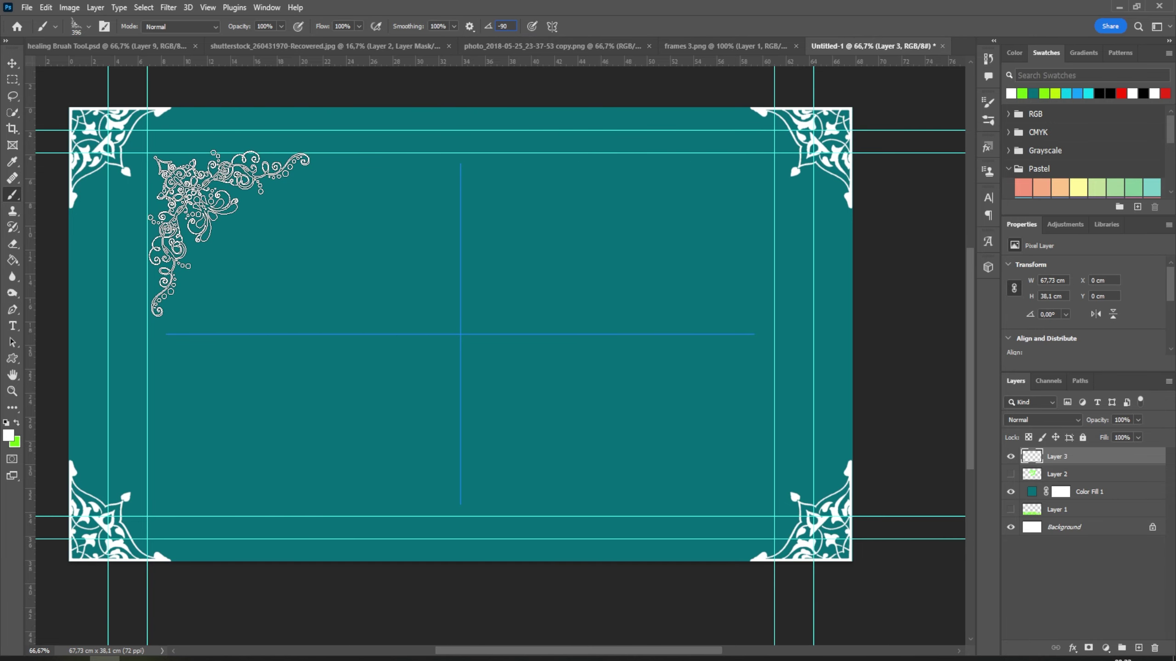
right_click(173, 229)
mouse_move(331, 231)
left_mouse_down()
mouse_move(303, 232)
mouse_move(315, 232)
left_mouse_up()
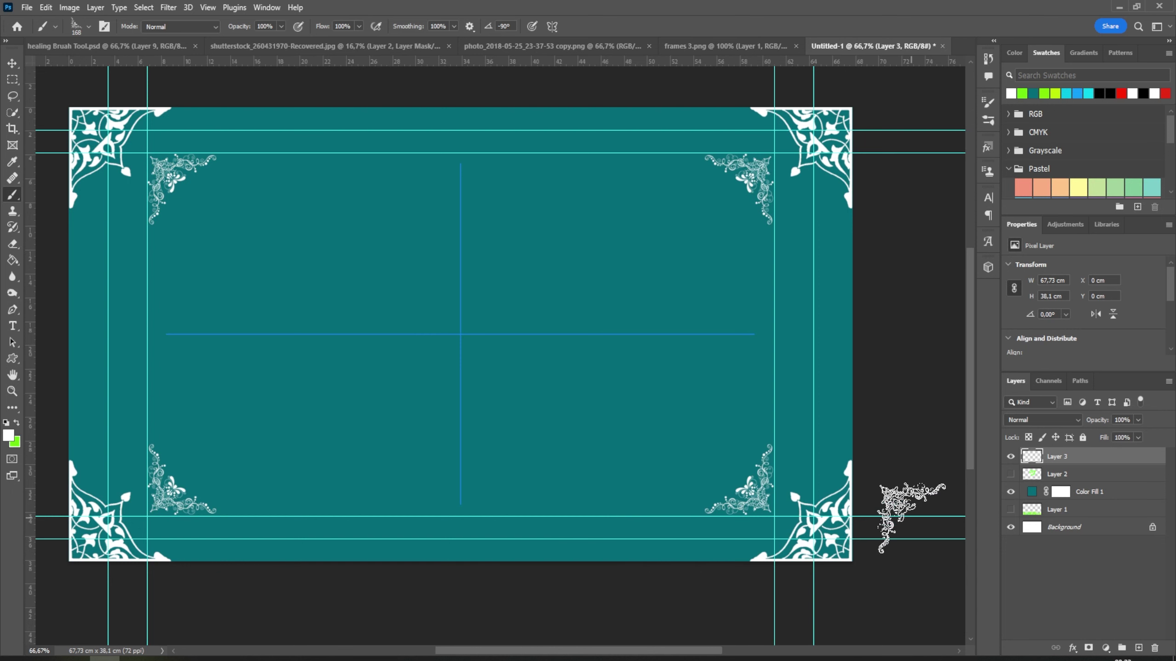
left_click(1073, 575)
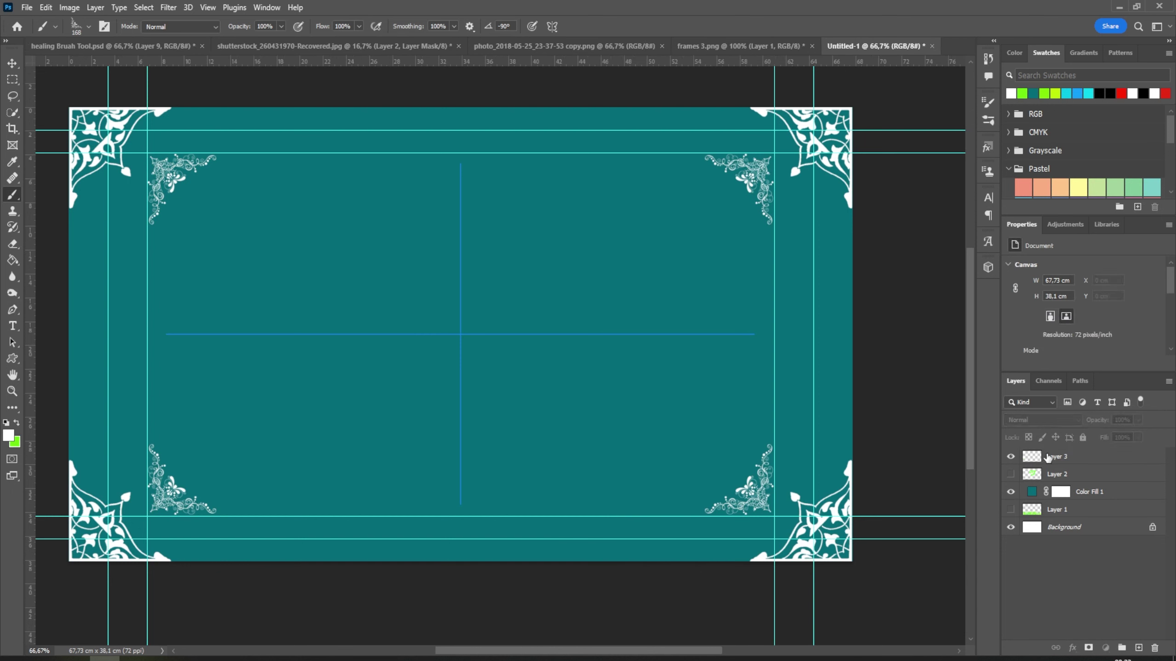
Step: Lower the opacity of Layer 3 to fade the ornaments
left_click(1047, 458)
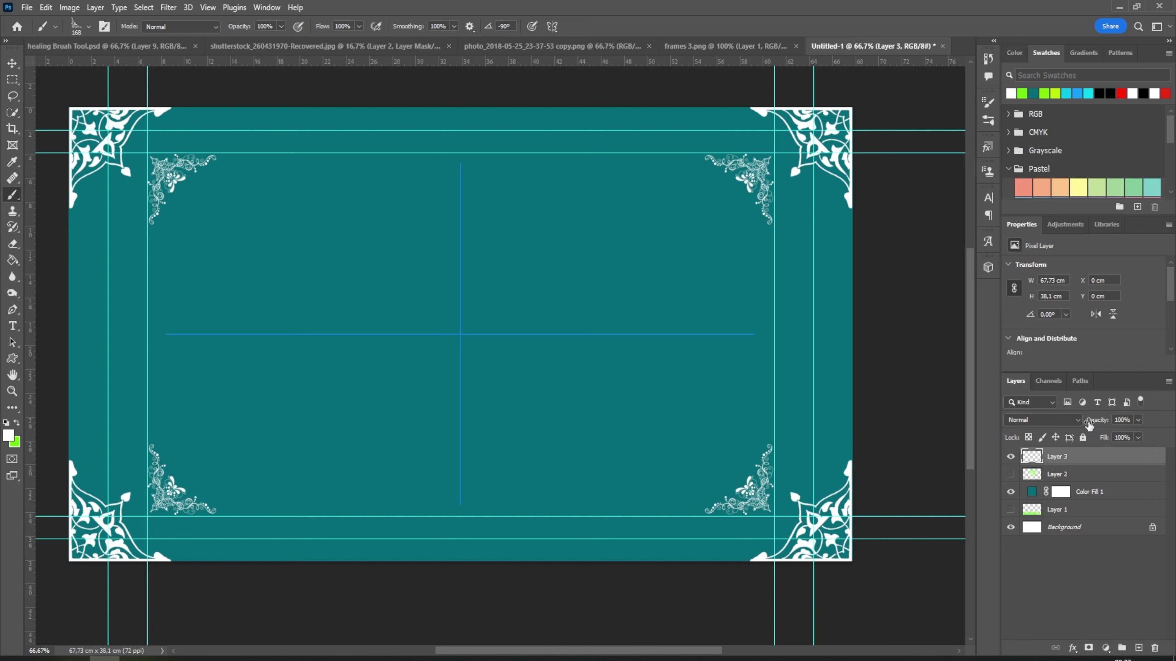
left_click(1138, 419)
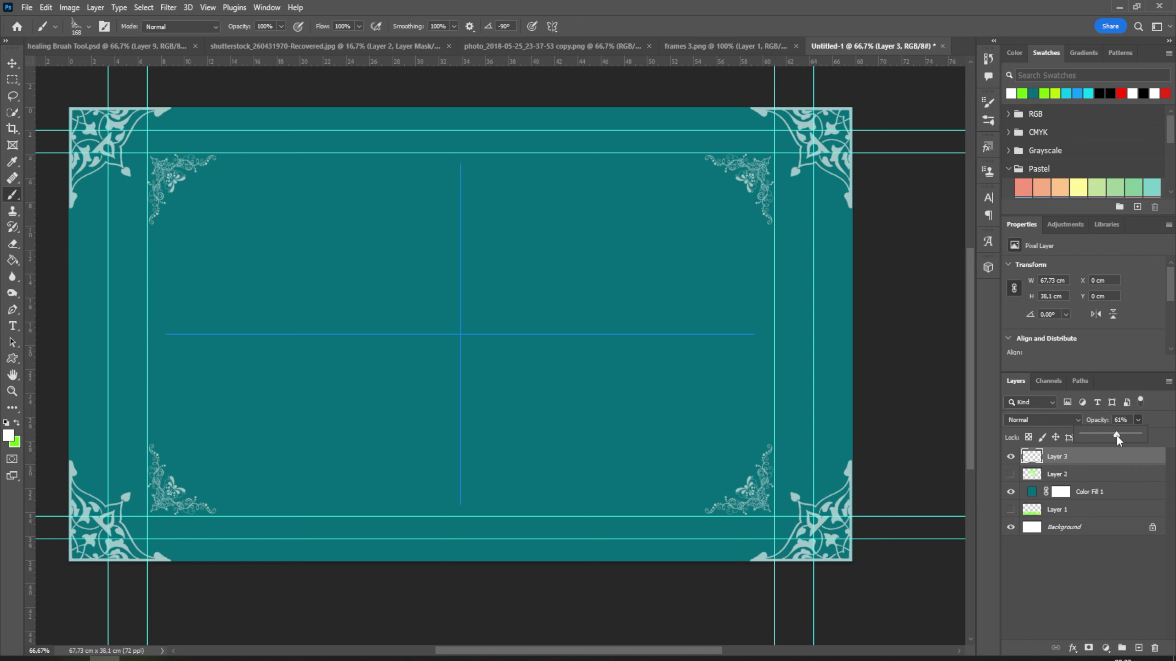
left_click(1056, 539)
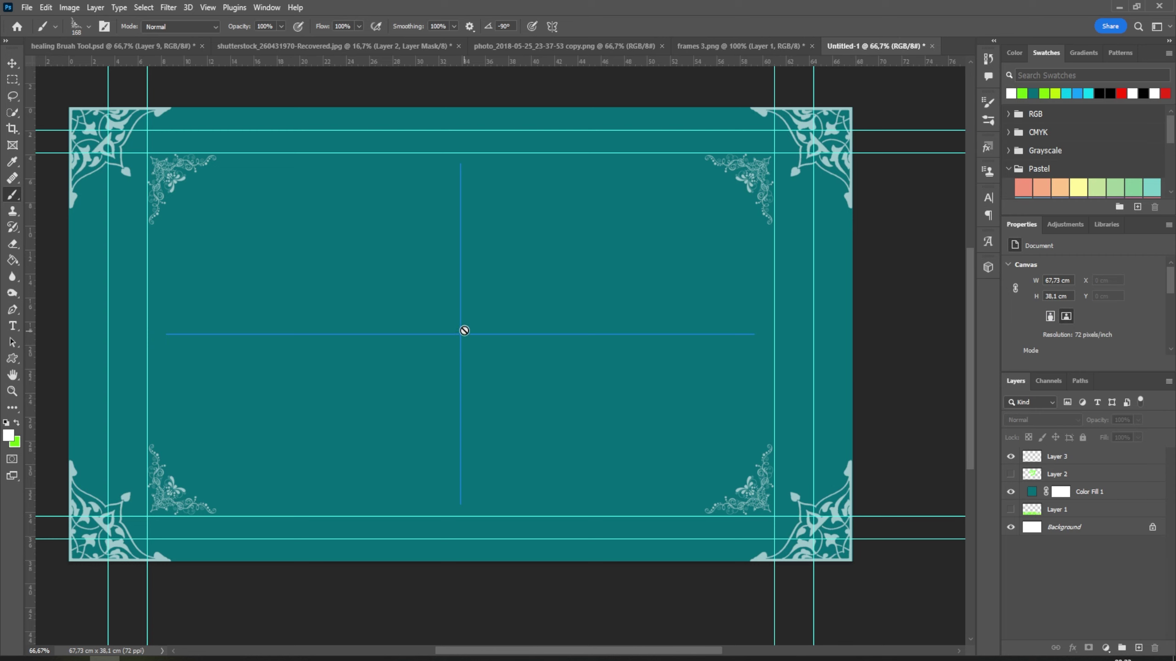
Step: Choose the X-shaped 25 px sparkle brush from the presets
left_click(87, 26)
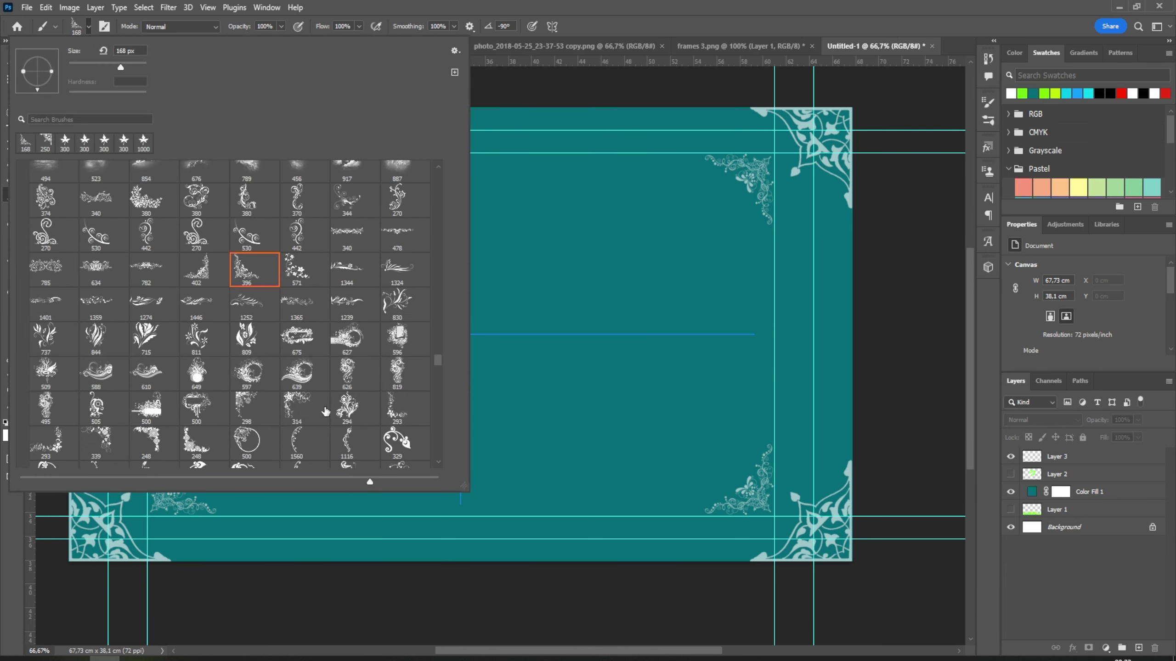
scroll(326, 411, "down", 2)
scroll(357, 402, "down", 1)
scroll(393, 394, "down", 2)
scroll(426, 385, "down", 1)
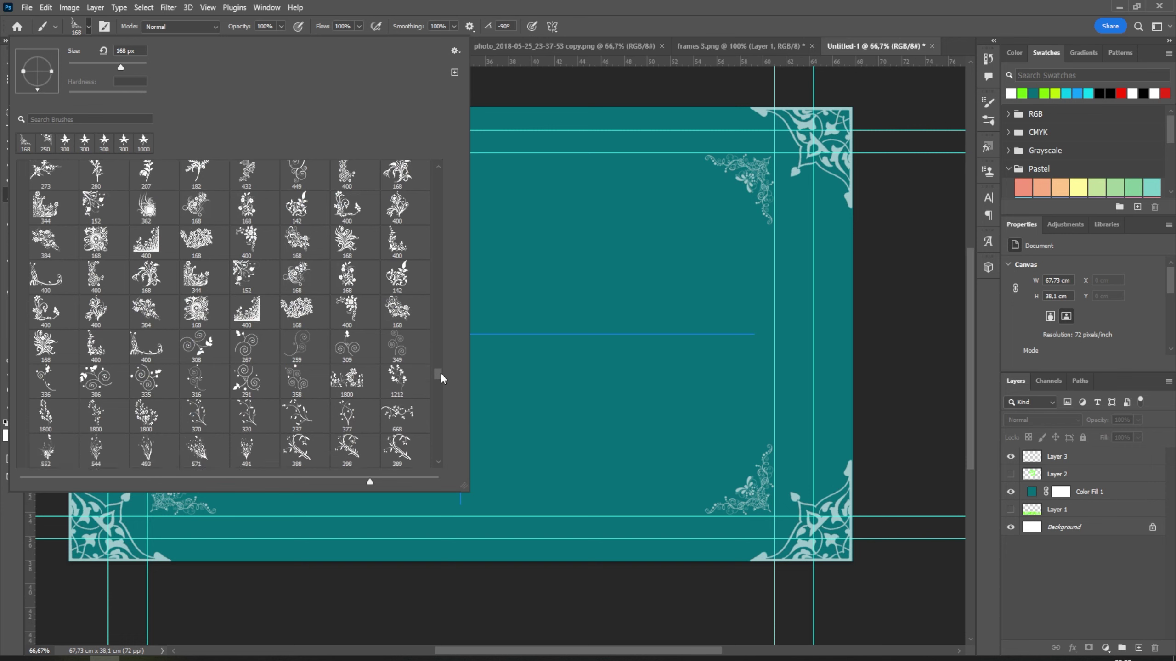
mouse_move(440, 374)
left_mouse_down()
mouse_move(444, 383)
mouse_move(432, 191)
left_mouse_up()
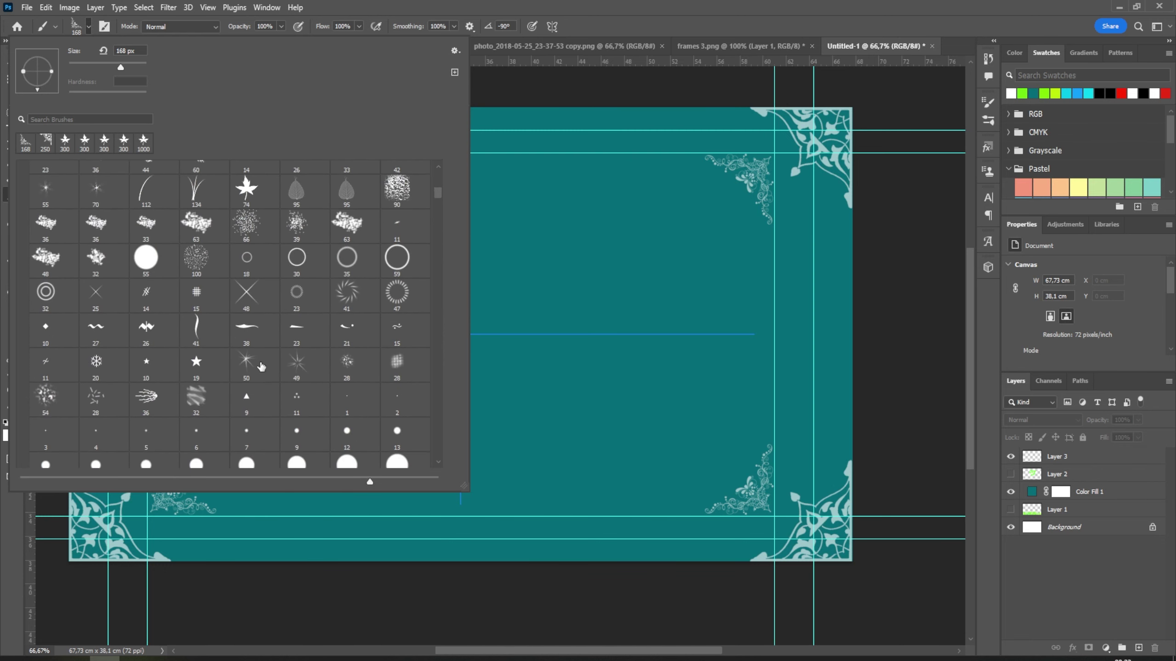
double_click(105, 299)
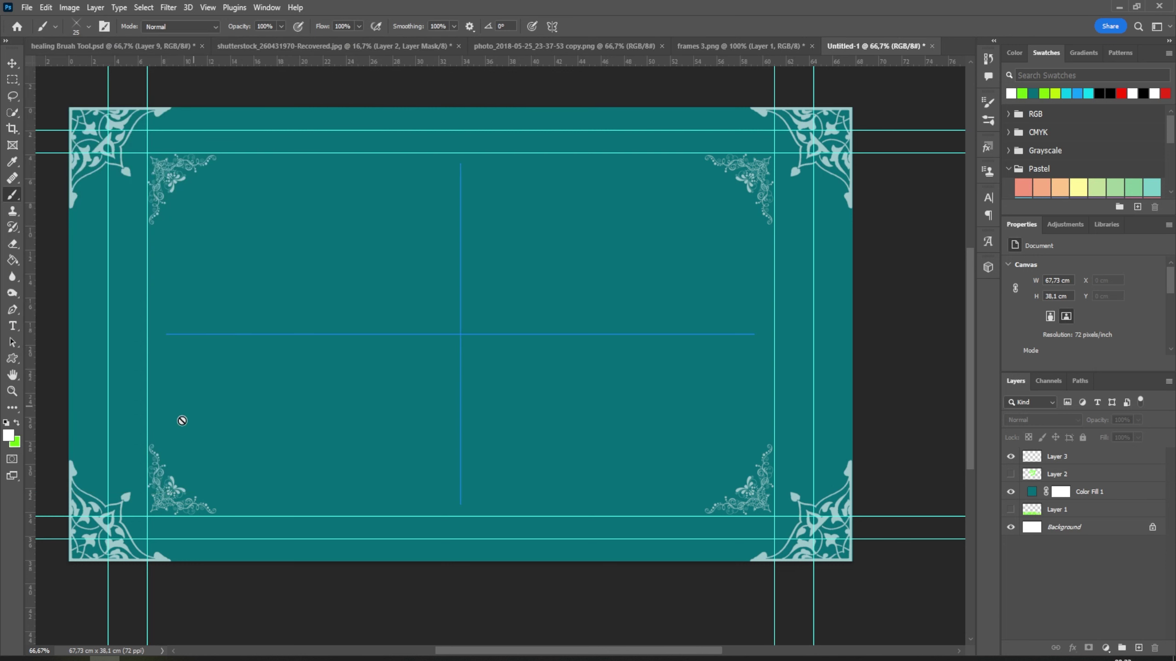
Step: Try a yellow foreground colour, then set it back to white for brushing
left_click(9, 440)
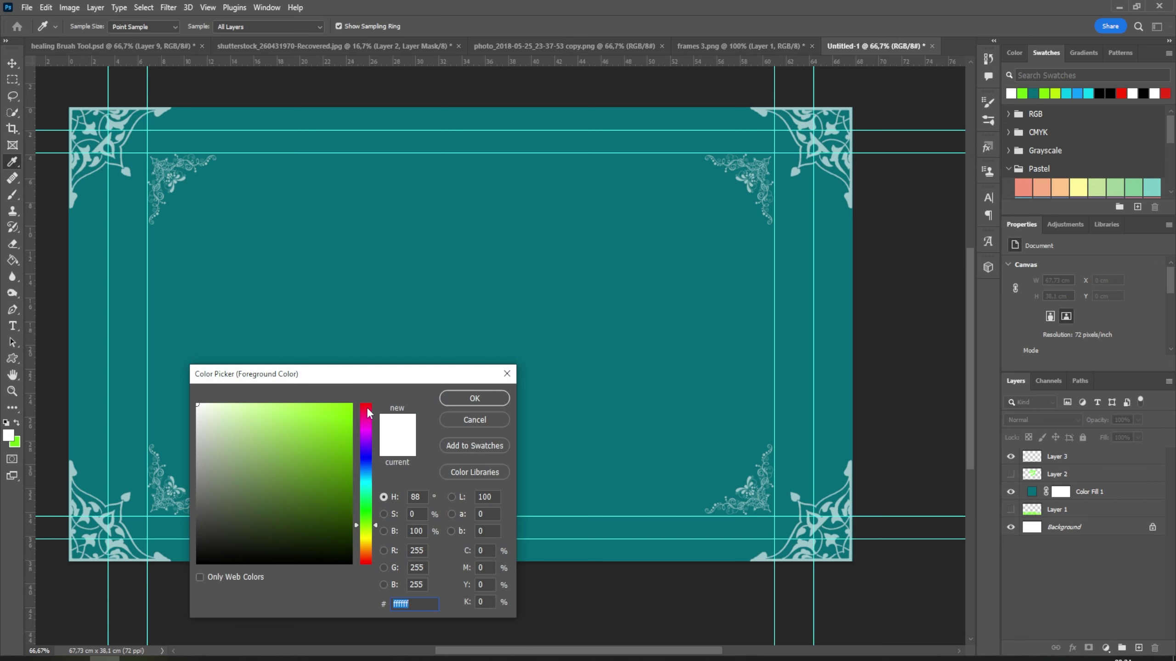
left_click_drag(366, 407, 378, 536)
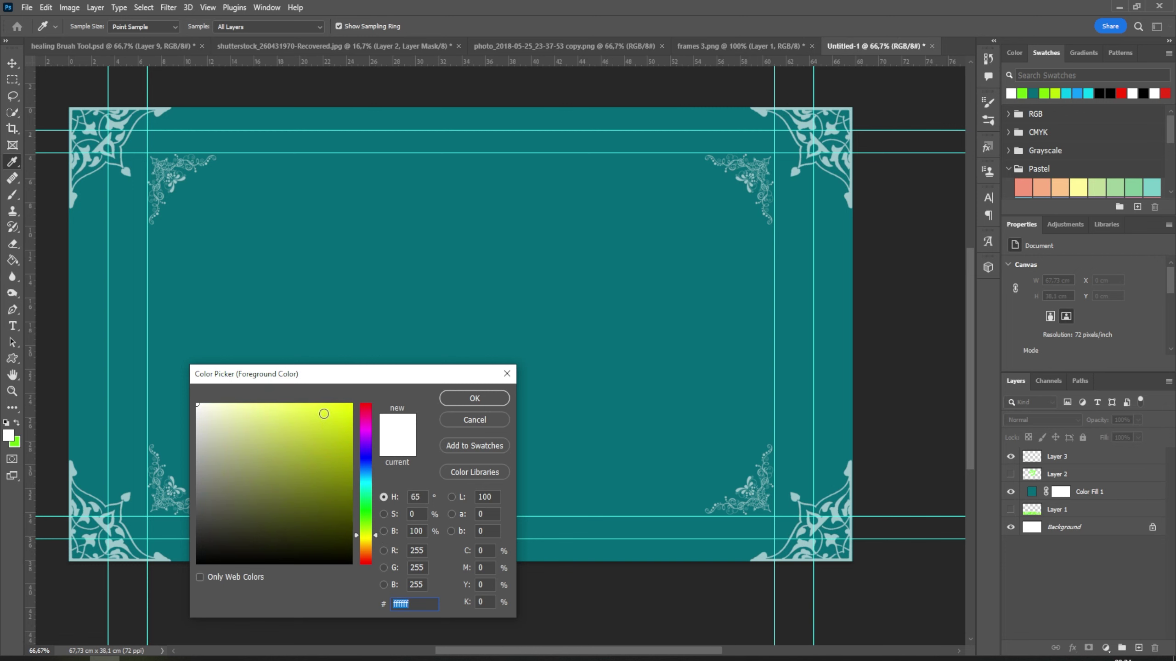
left_click_drag(323, 414, 332, 410)
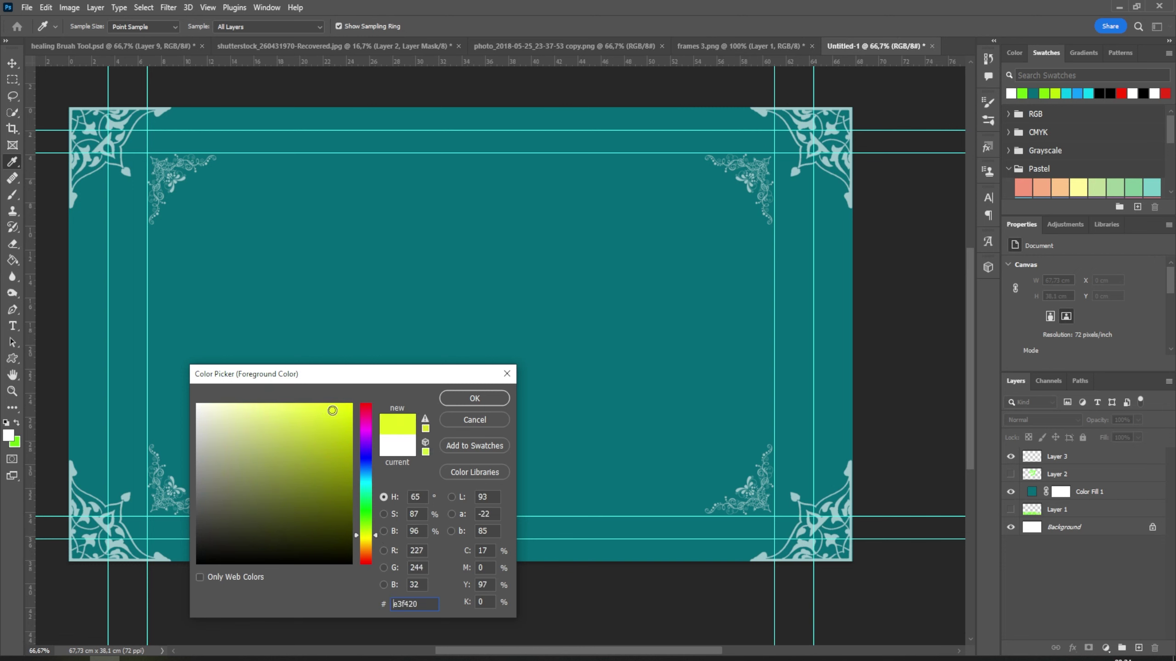
left_click(224, 428)
left_click(472, 395)
key("b")
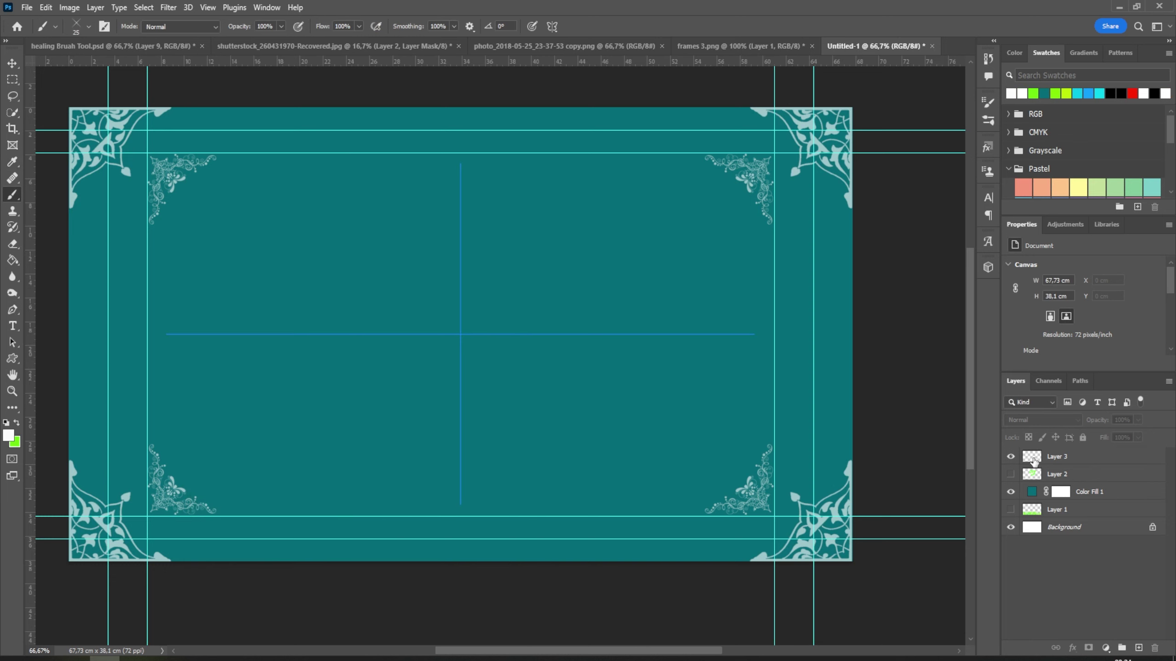
Step: Add a new Layer 4 above Layer 3 and enlarge the sparkle brush to 90 px
left_click(1066, 458)
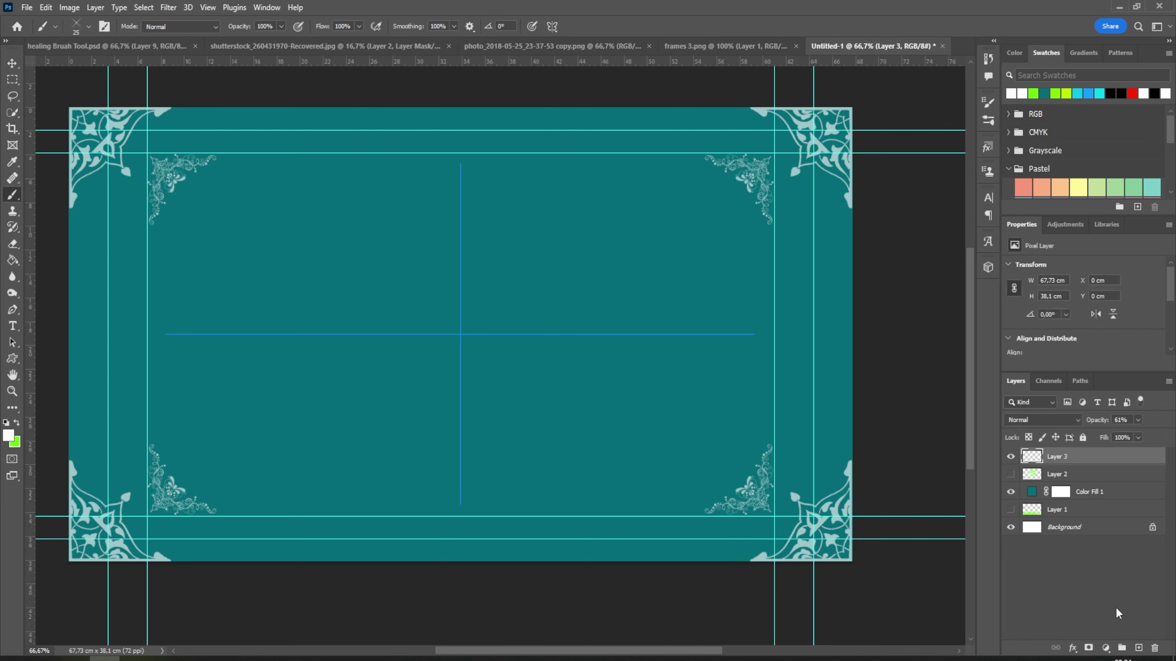
left_click(1138, 647)
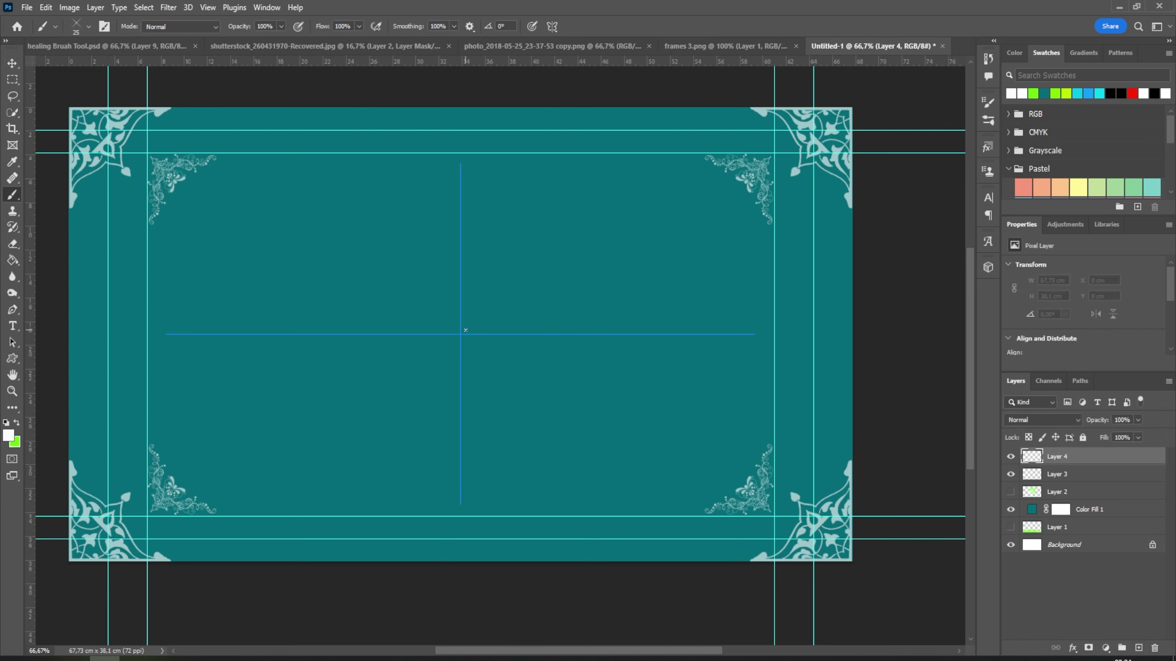
key("bracketright")
key("bracketright")
key("bracketright")
Step: Paint mirrored sparkle test strokes from the centre, then undo them
left_click(471, 323)
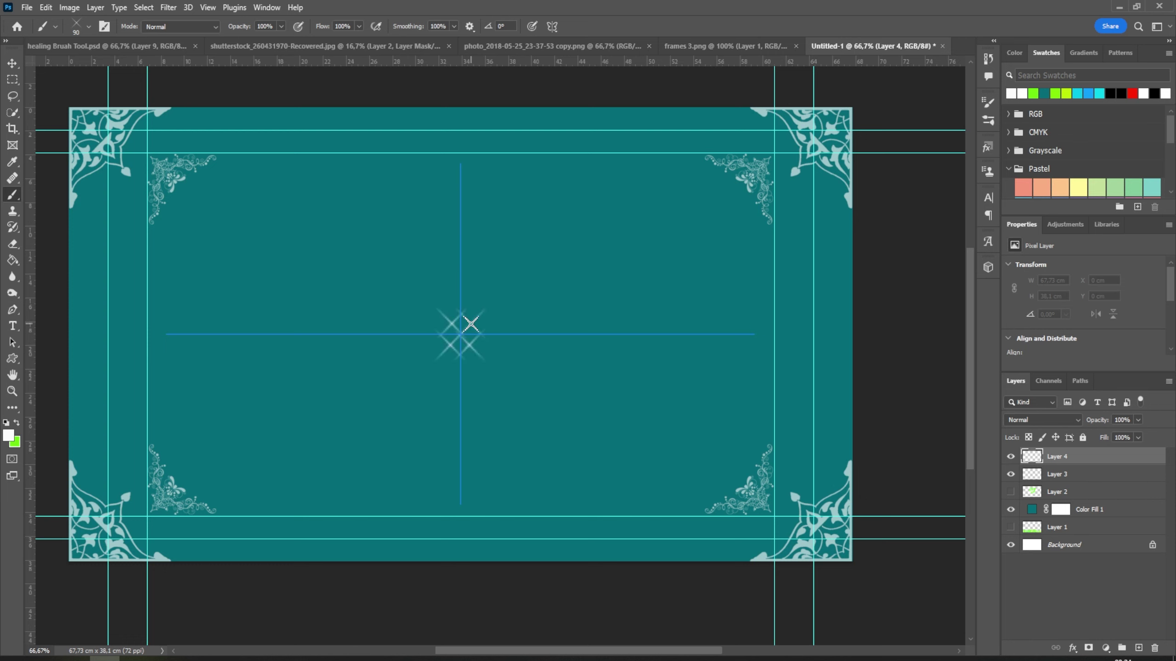
mouse_move(471, 323)
left_mouse_down()
mouse_move(651, 242)
mouse_move(681, 262)
left_mouse_up()
key("ctrl+z")
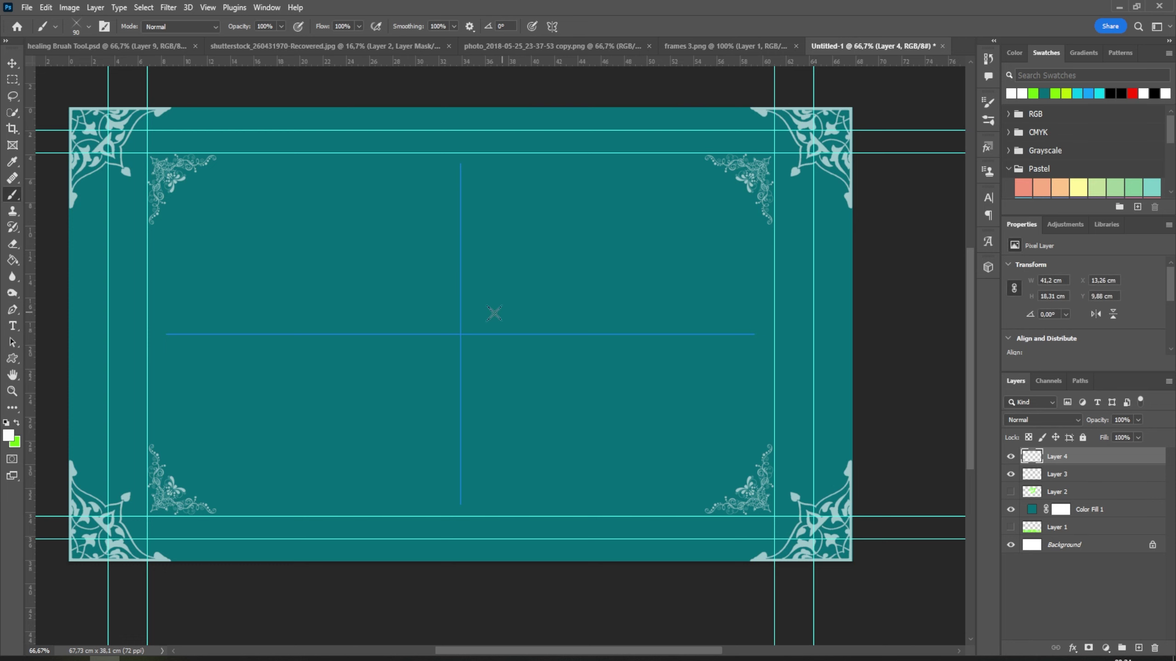
left_click(472, 323)
mouse_move(473, 288)
left_mouse_down()
mouse_move(634, 197)
mouse_move(664, 241)
mouse_move(666, 294)
mouse_move(628, 362)
mouse_move(540, 353)
mouse_move(463, 162)
mouse_move(577, 142)
mouse_move(645, 178)
left_mouse_up()
mouse_move(710, 212)
left_mouse_down()
mouse_move(697, 273)
mouse_move(495, 283)
mouse_move(550, 344)
mouse_move(533, 278)
mouse_move(366, 250)
mouse_move(334, 197)
mouse_move(375, 130)
mouse_move(636, 138)
left_mouse_up()
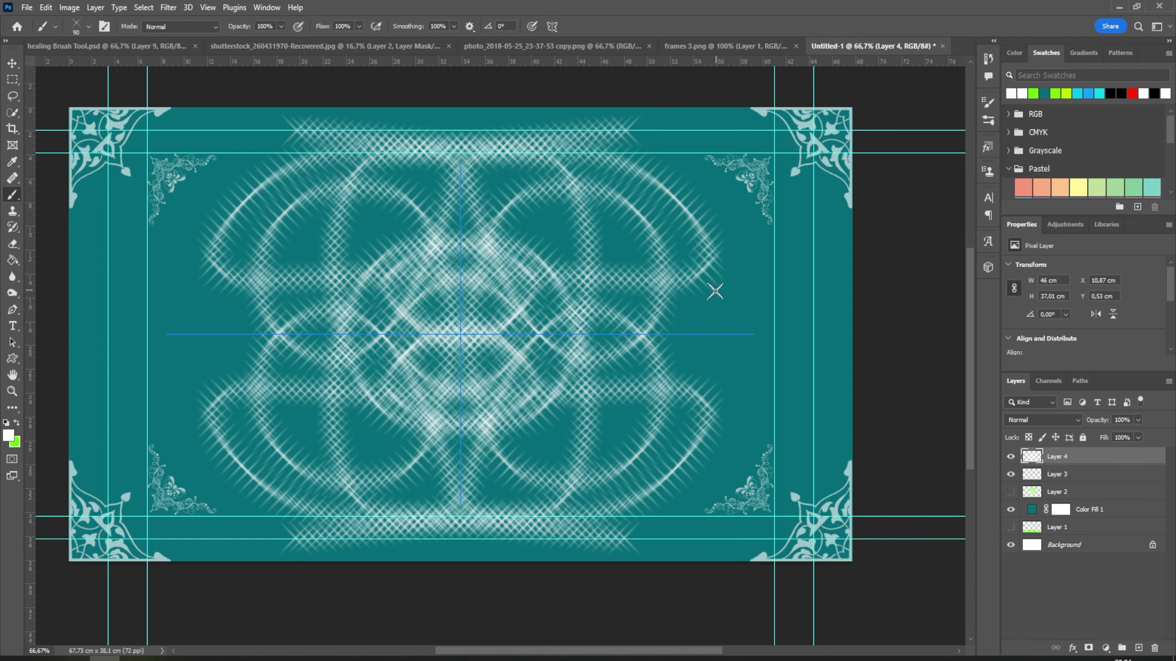
key("ctrl+z")
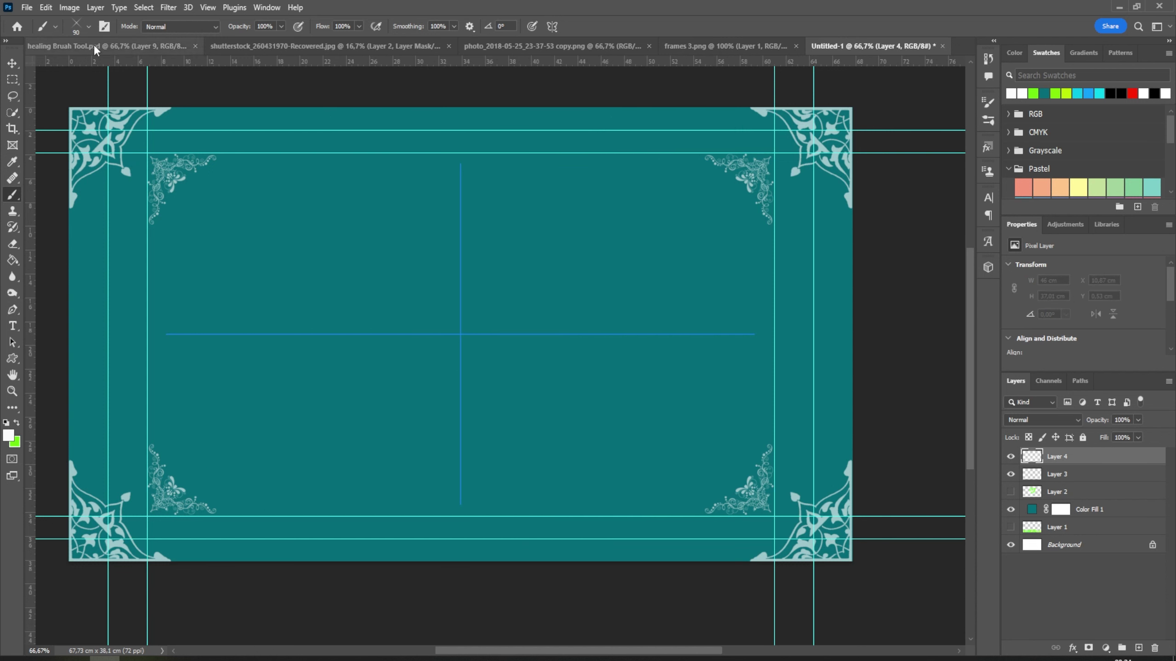
left_click(88, 26)
Step: Pick the 50 px sparkle brush after trying the 48 px and 23 px tips
left_click(245, 292)
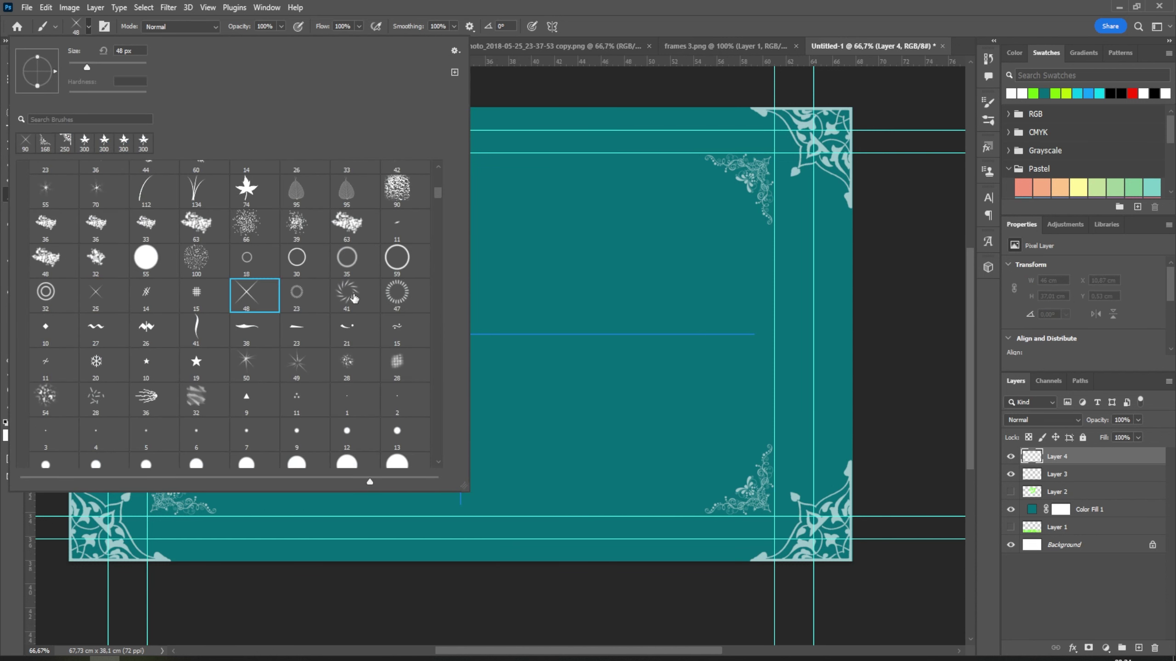
left_click(302, 296)
left_click(254, 361)
left_click(595, 112)
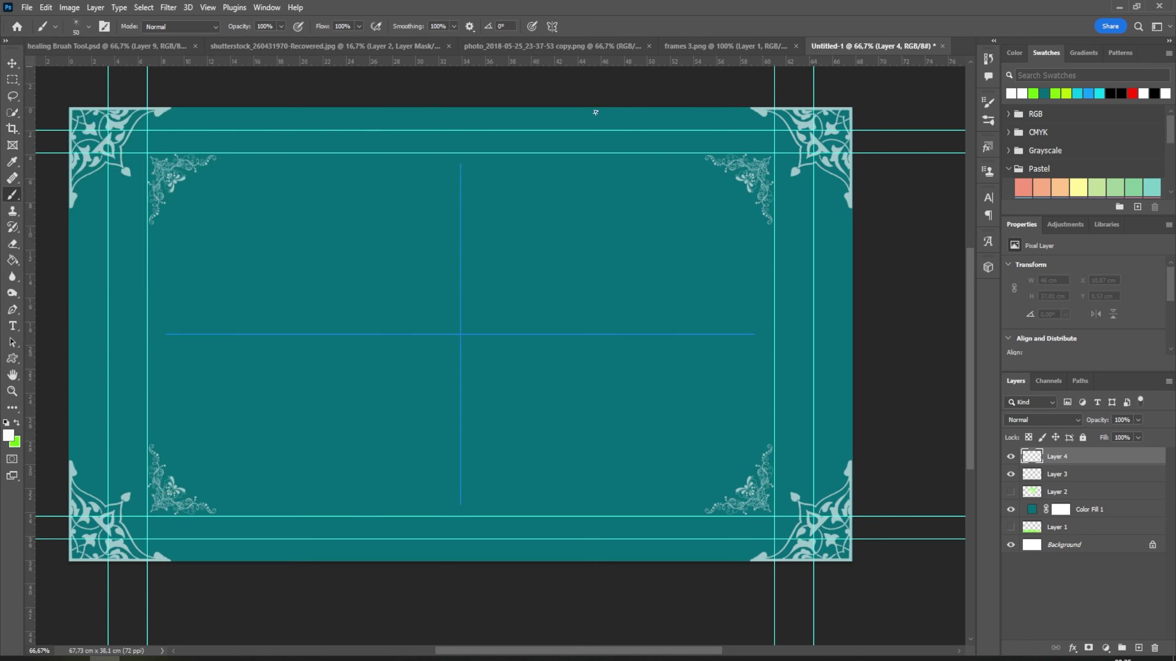
Step: Paint four-way symmetric sparkle loops twice, undoing each attempt
mouse_move(470, 331)
left_mouse_down()
mouse_move(464, 349)
mouse_move(262, 355)
left_mouse_up()
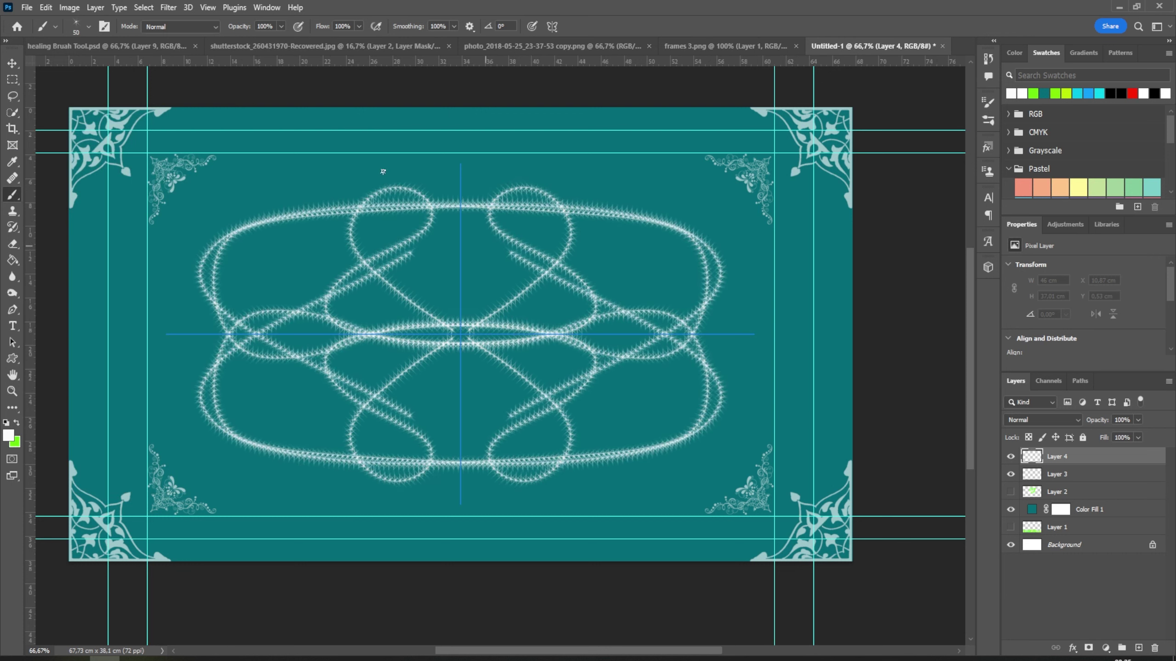
key("ctrl+z")
mouse_move(463, 330)
left_mouse_down()
mouse_move(465, 315)
mouse_move(207, 349)
mouse_move(606, 476)
left_mouse_up()
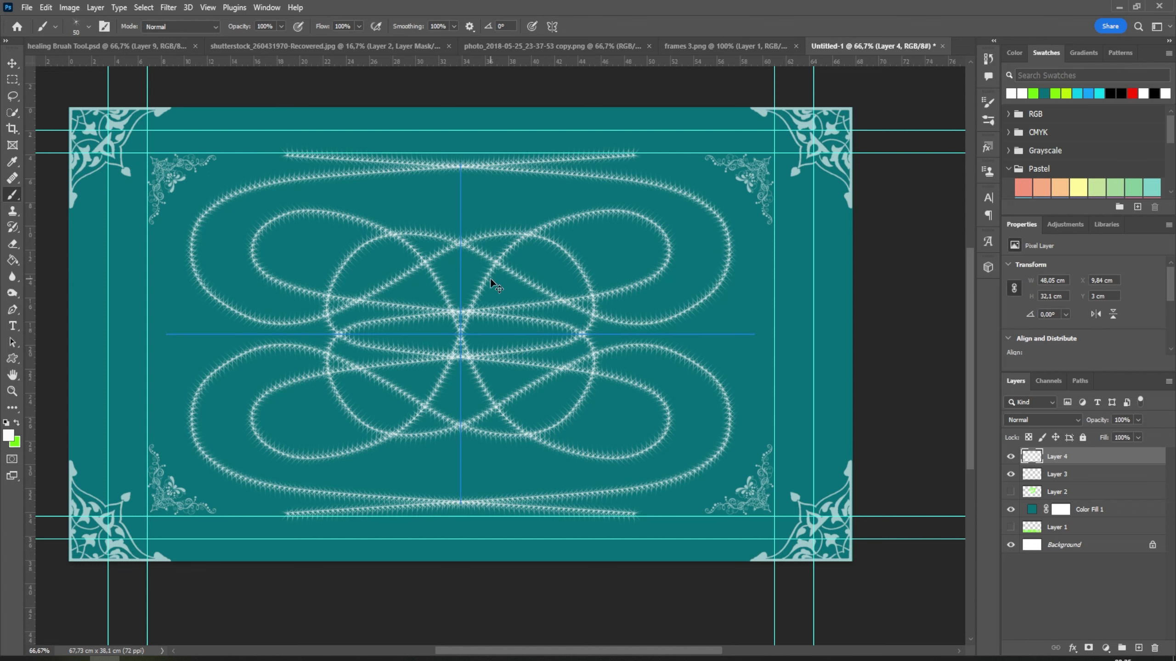
key("ctrl+z")
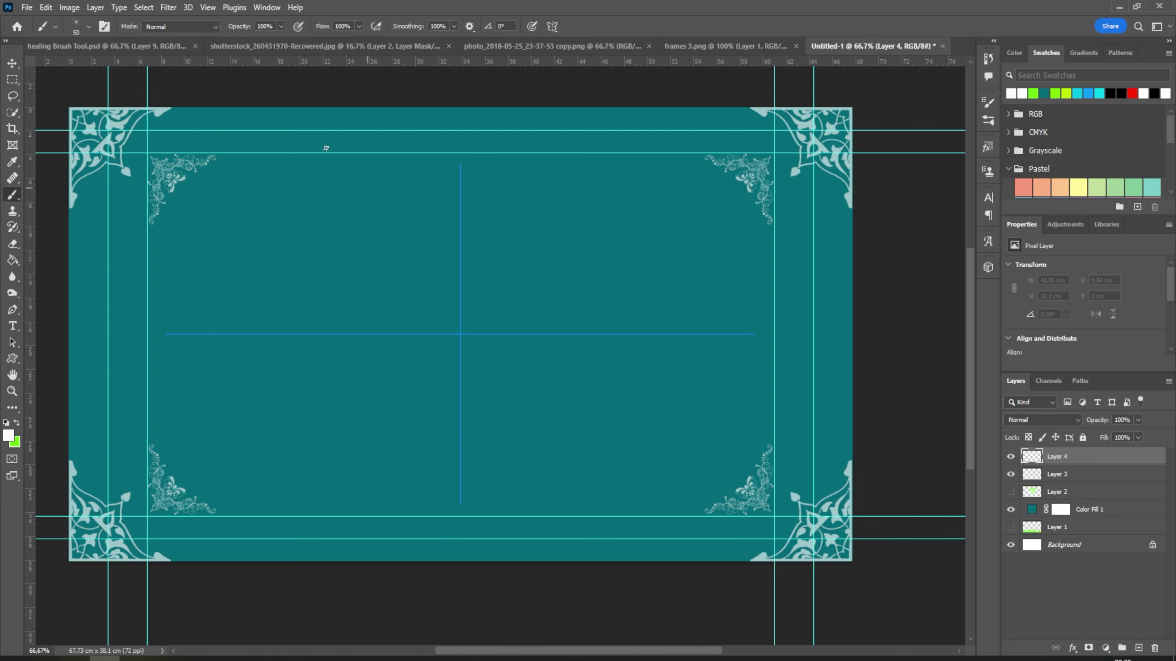
Step: Switch painting symmetry to a vertical mirror axis
left_click(552, 27)
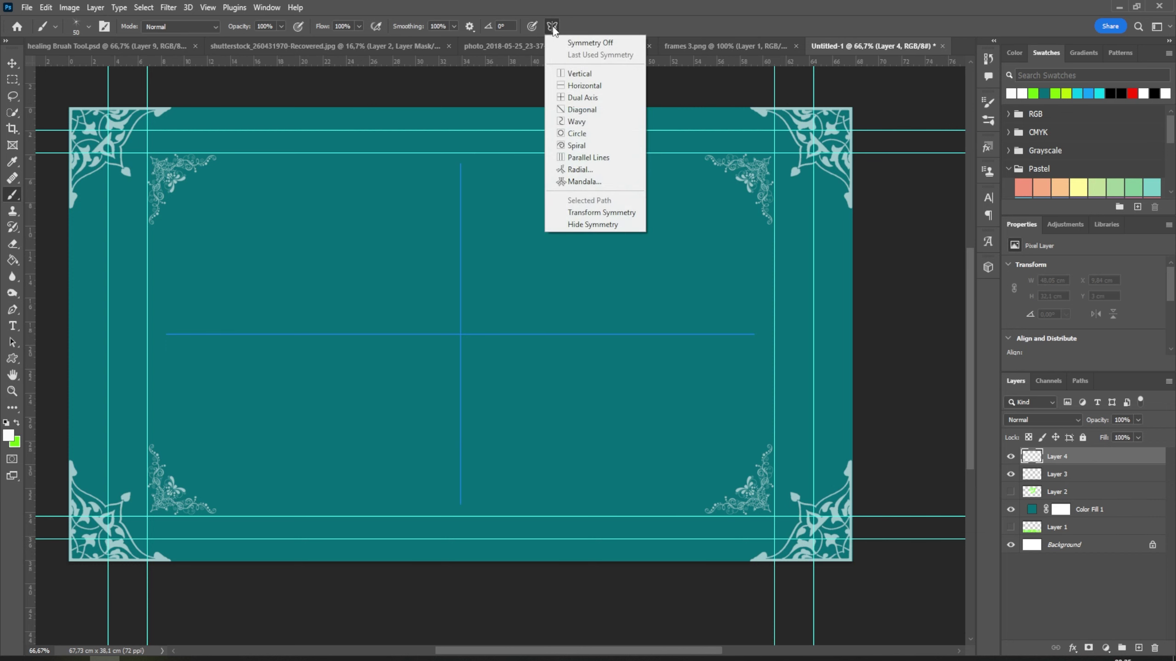
left_click(575, 74)
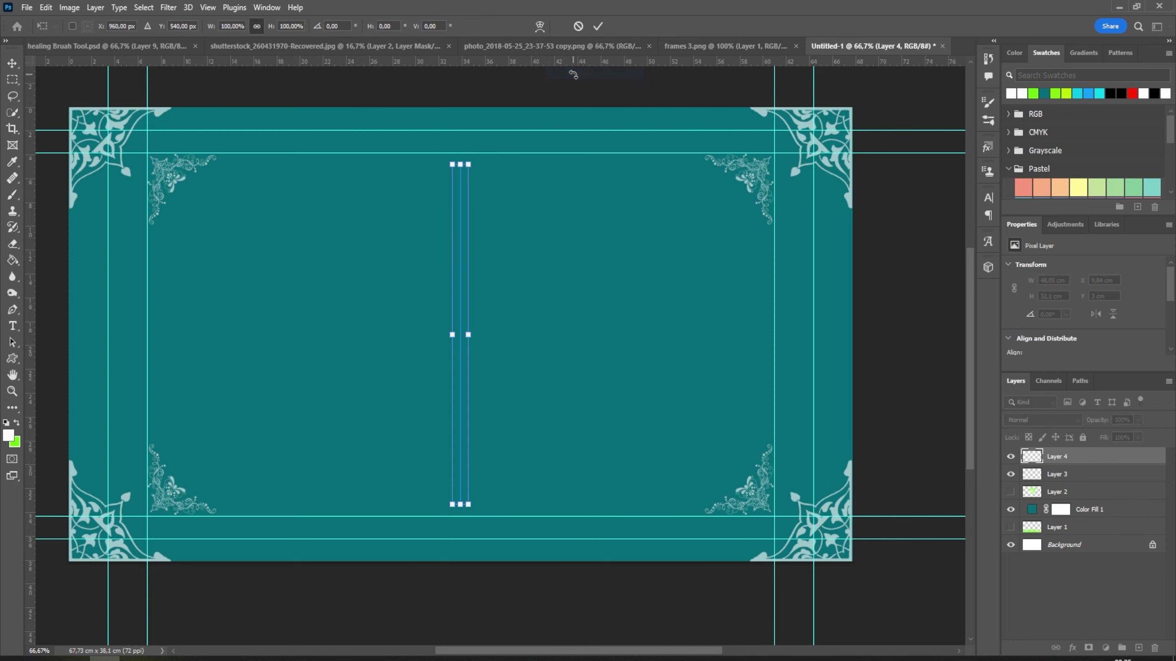
left_click(592, 24)
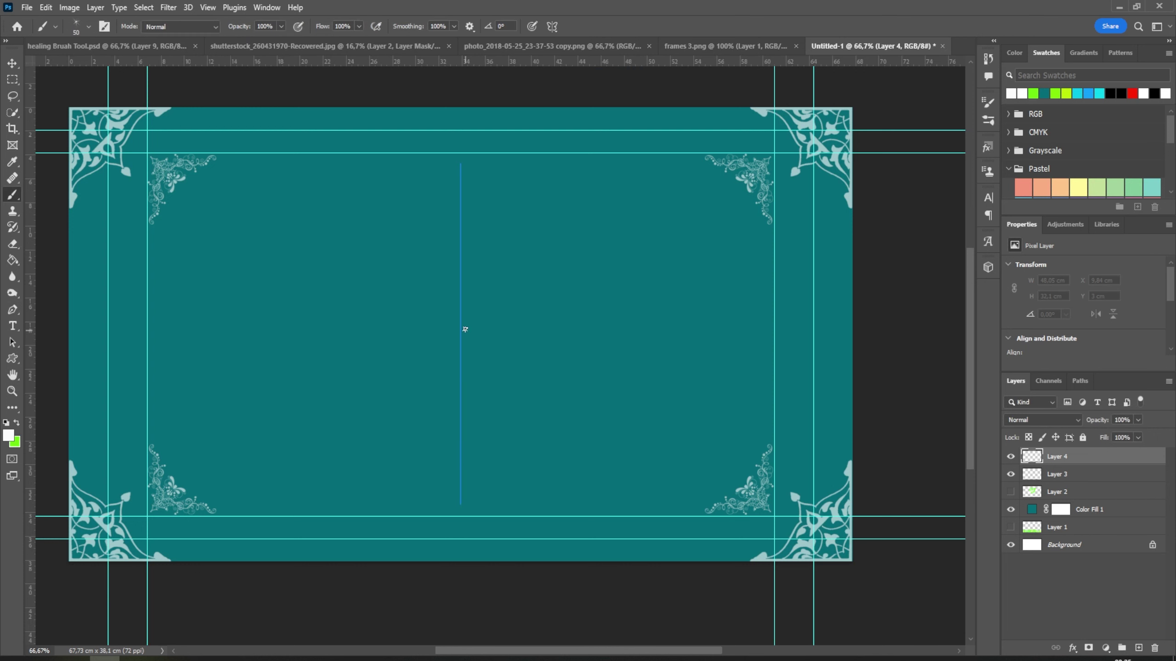
Step: Paint a mirrored sparkle heart across the vertical axis, then undo it
left_click_drag(465, 329, 720, 312)
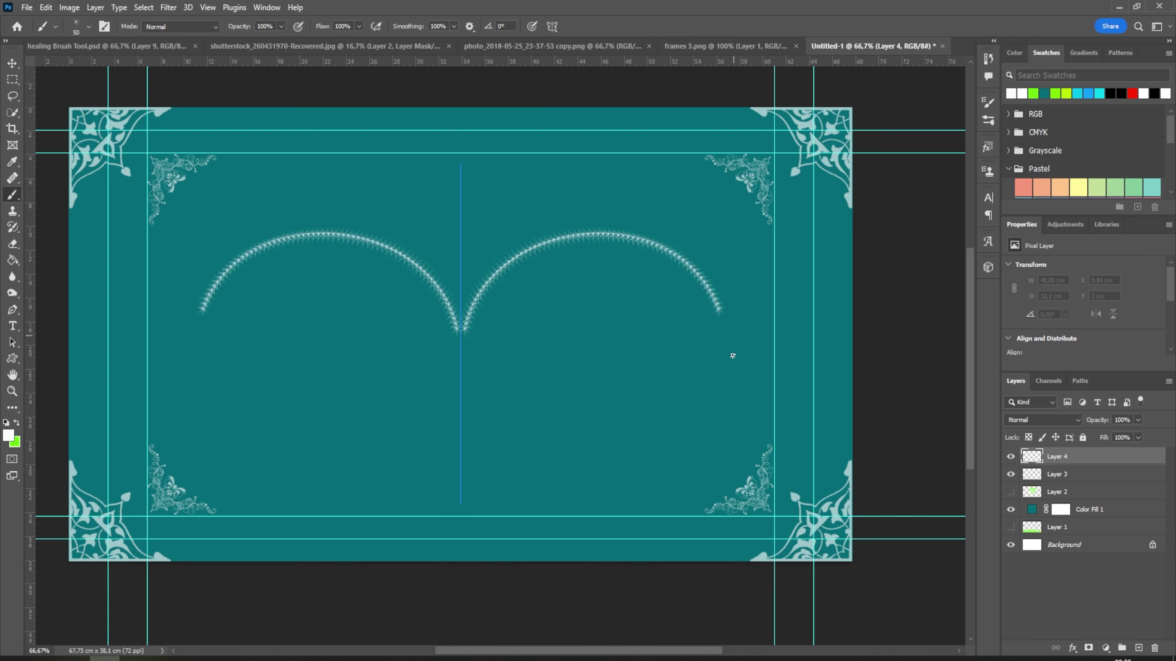
left_click_drag(732, 356, 450, 520)
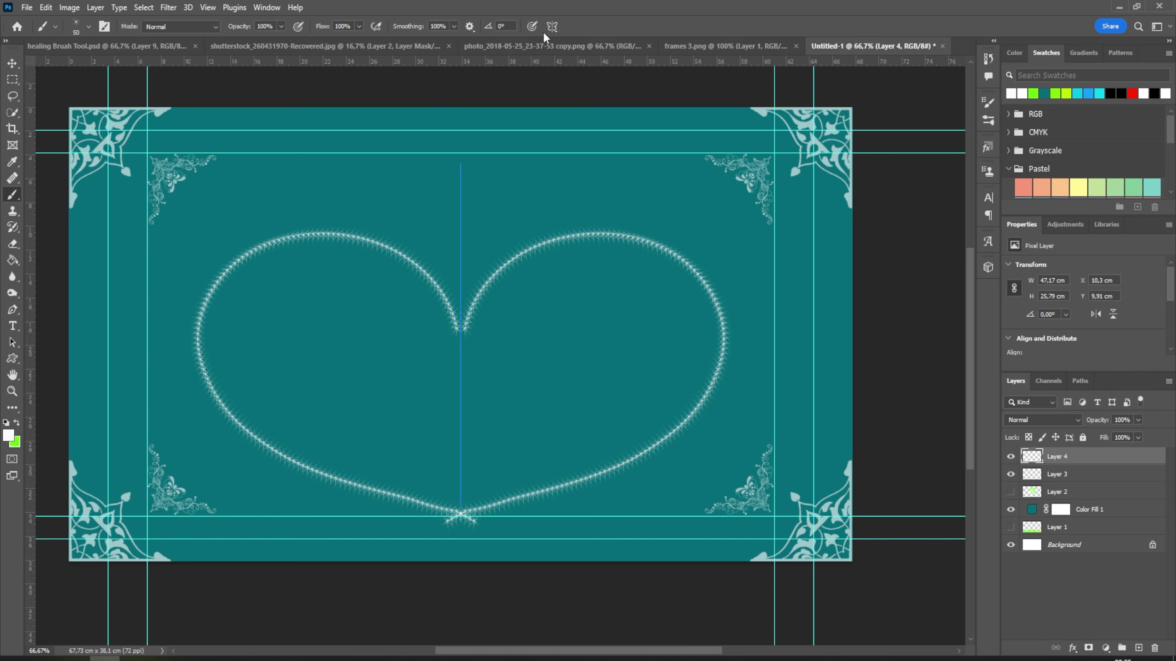
key("ctrl+z")
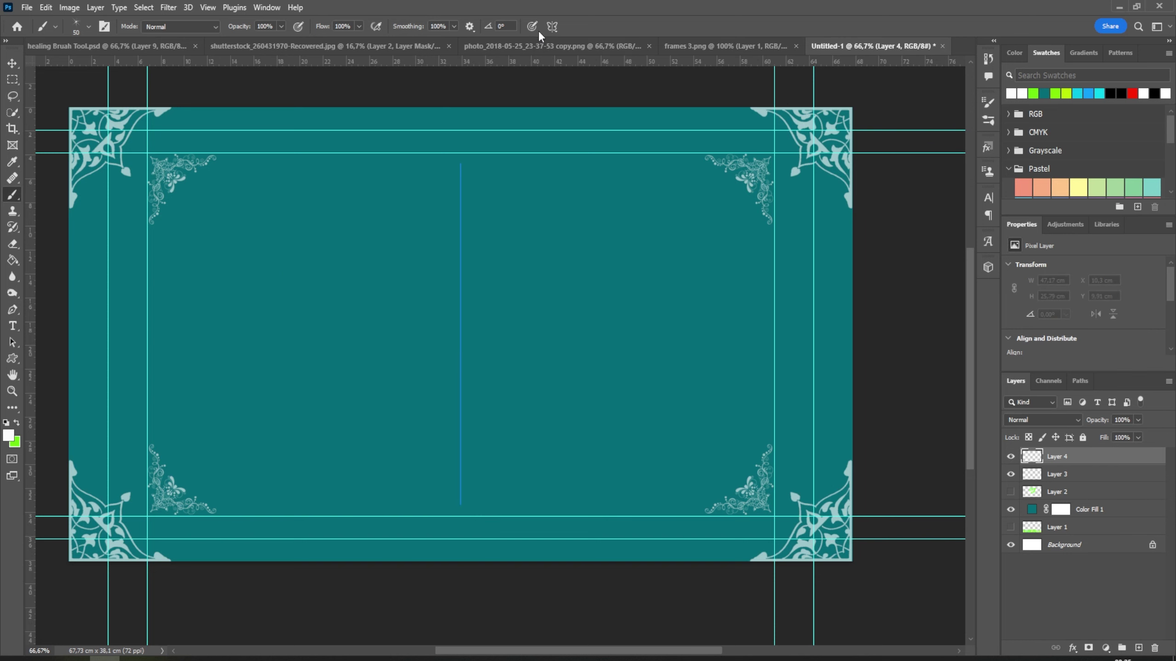
left_click(552, 26)
Step: Switch to horizontal symmetry, paint a mirrored test stroke, and undo it
left_click(568, 86)
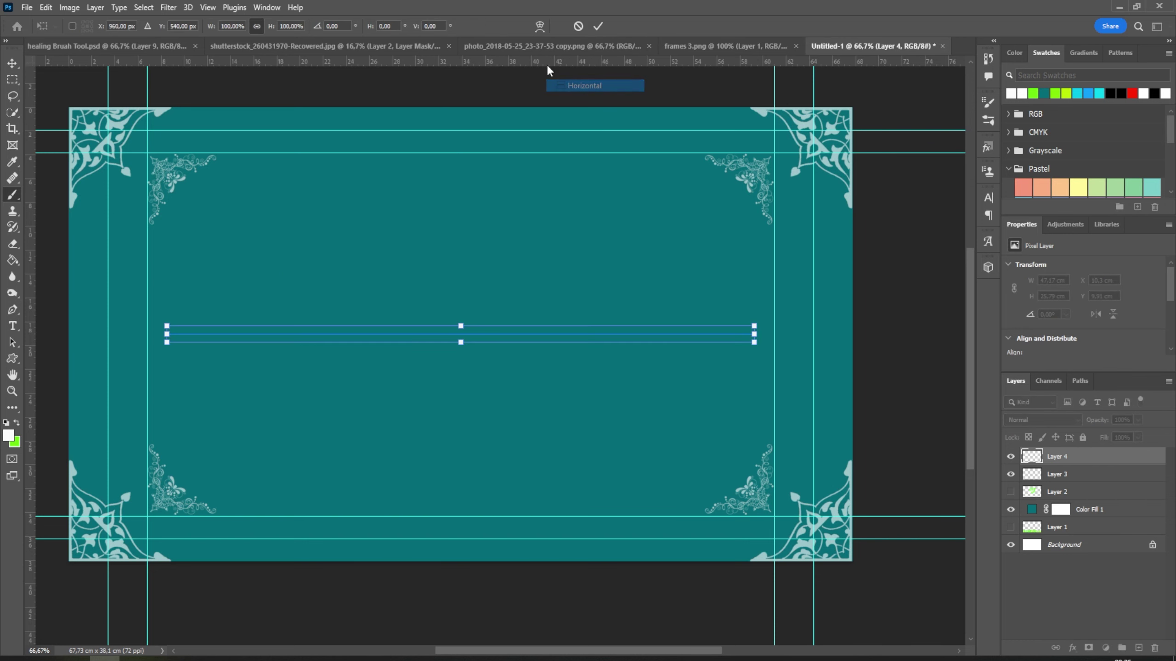
left_click(597, 26)
mouse_move(474, 328)
left_mouse_down()
mouse_move(469, 196)
mouse_move(420, 329)
mouse_move(481, 334)
left_mouse_up()
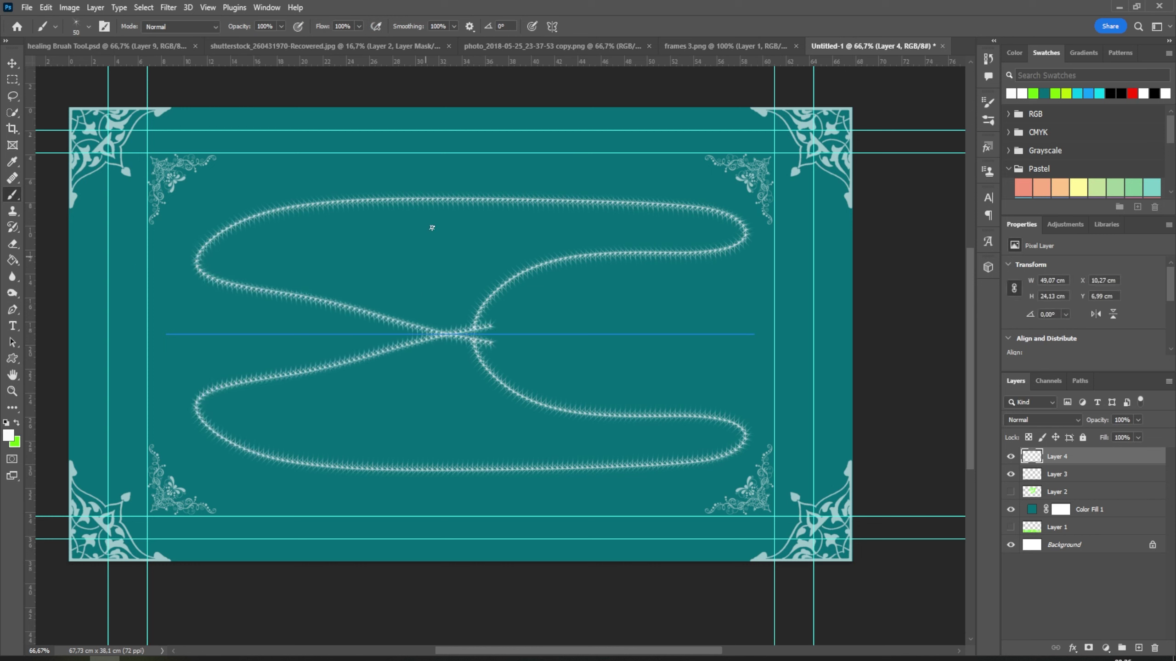
key("ctrl+z")
left_click(552, 26)
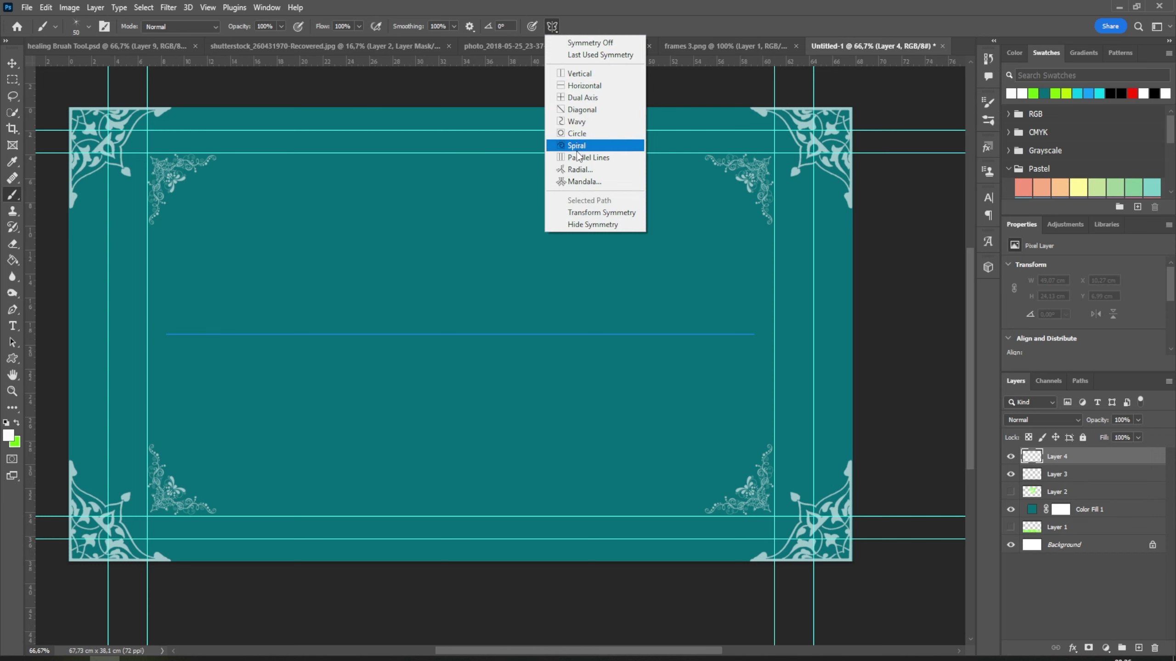
Step: Set 10-segment mandala symmetry and paint a white sparkle rosette from the centre
left_click(569, 182)
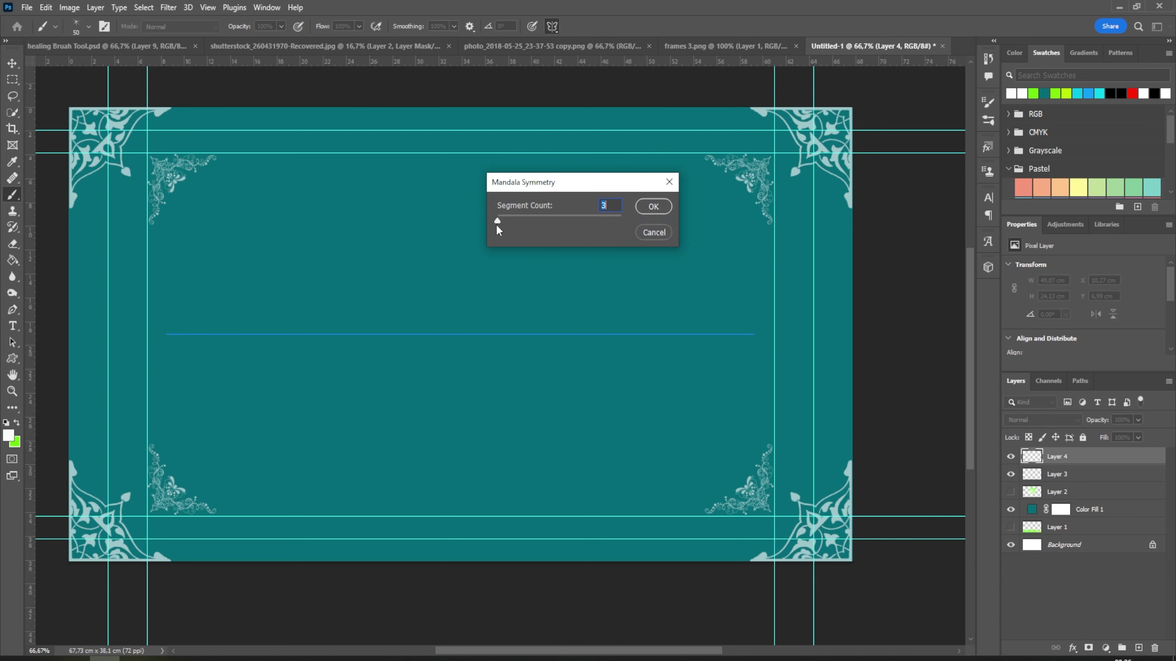
left_click_drag(594, 219, 647, 217)
left_click(653, 206)
left_click(599, 29)
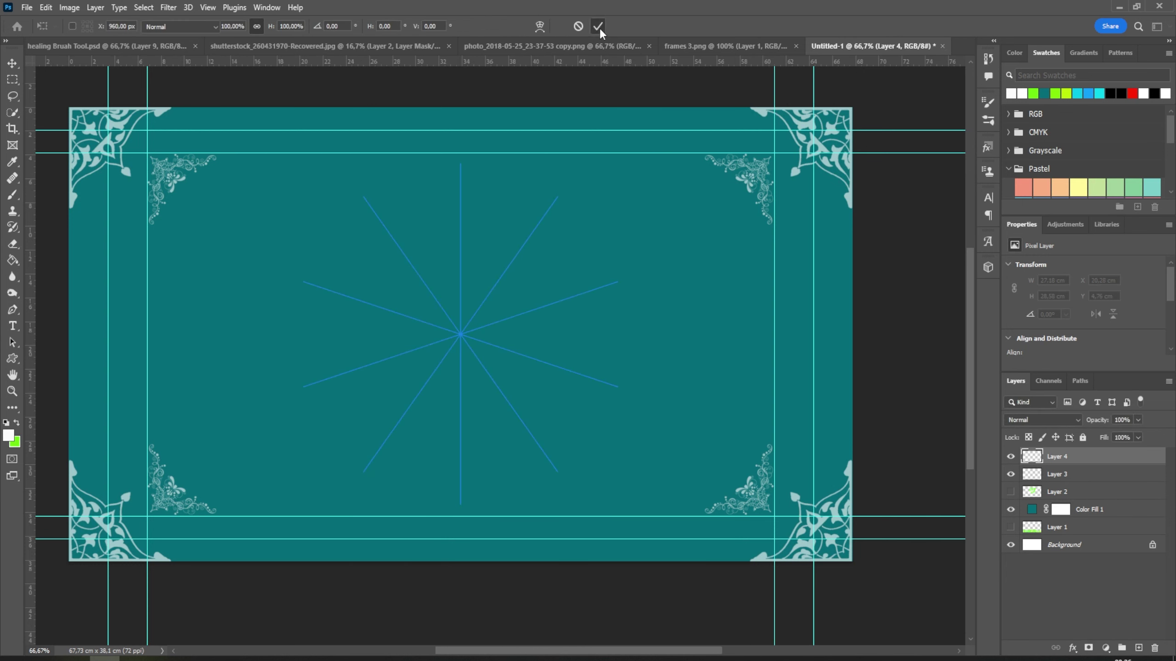
mouse_move(463, 334)
left_mouse_down()
mouse_move(682, 251)
mouse_move(460, 337)
mouse_move(546, 177)
mouse_move(591, 158)
left_mouse_up()
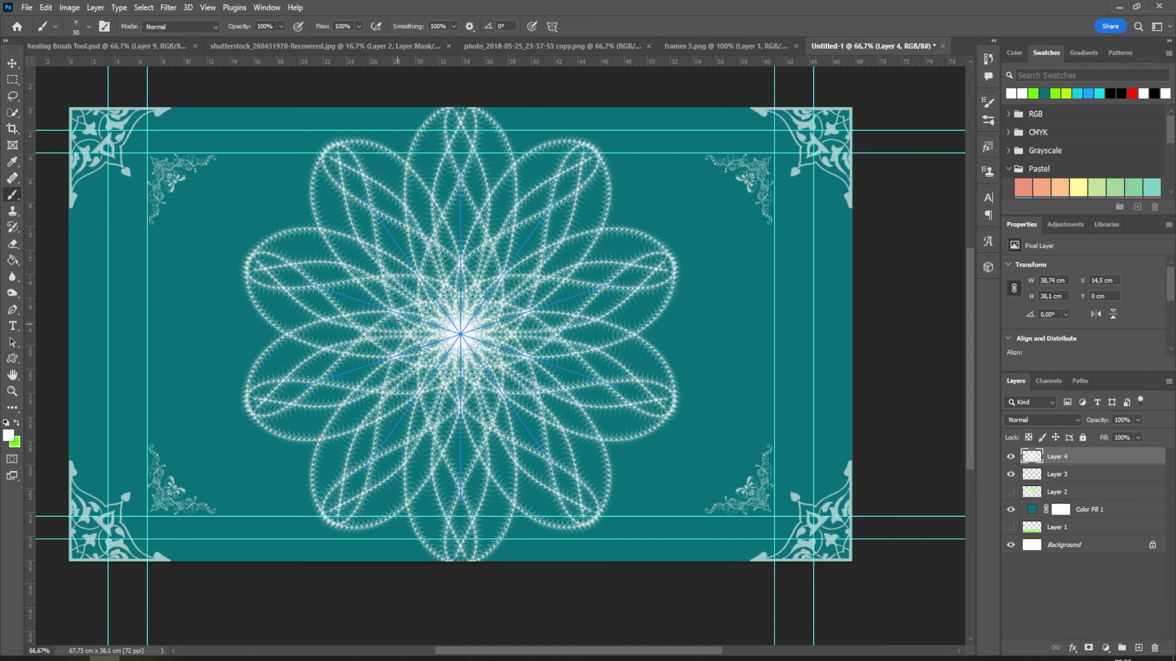
Step: Set a bright yellow foreground and paint a symmetric mandala stroke on new Layer 5
left_click(10, 435)
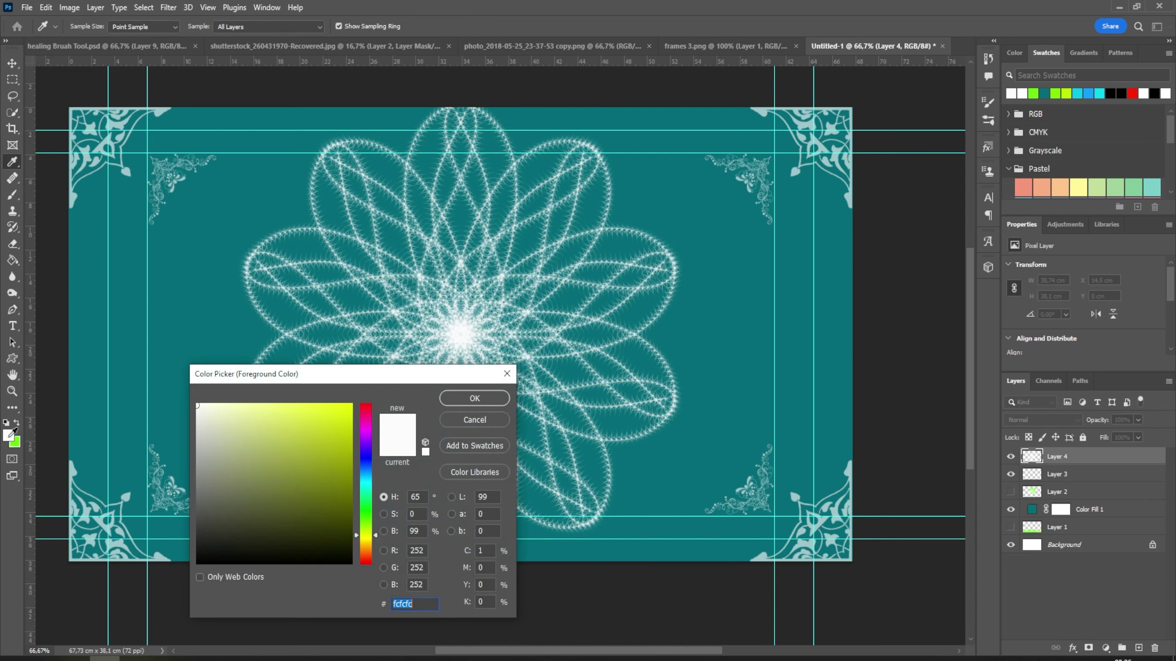
left_click_drag(371, 536, 370, 537)
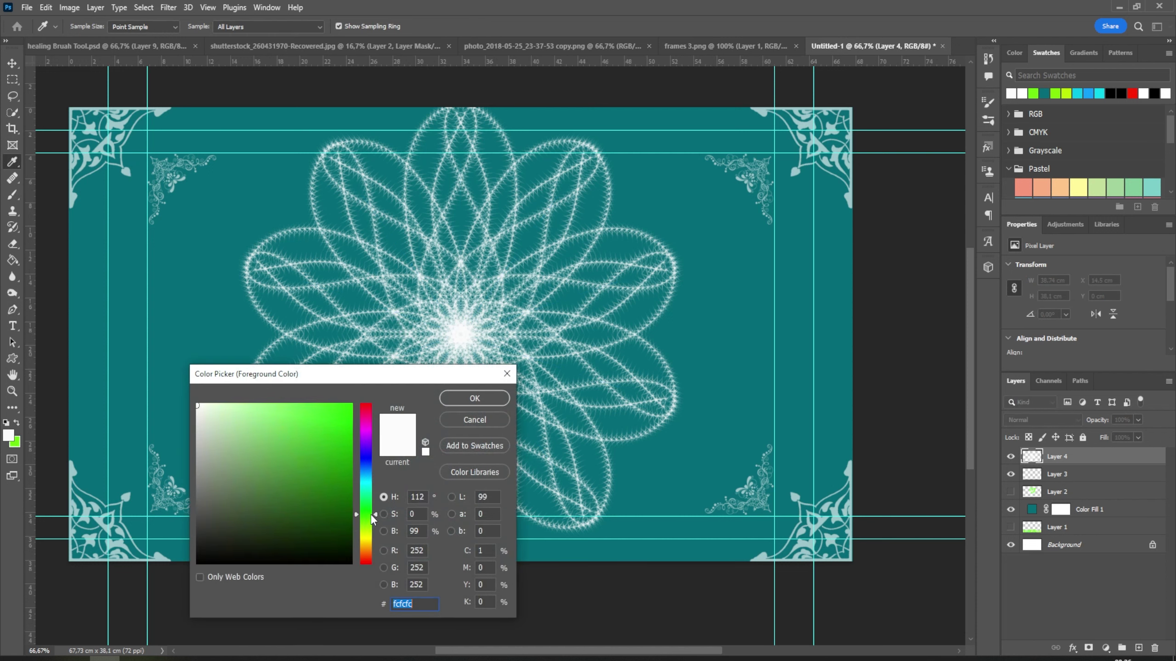
left_click(327, 402)
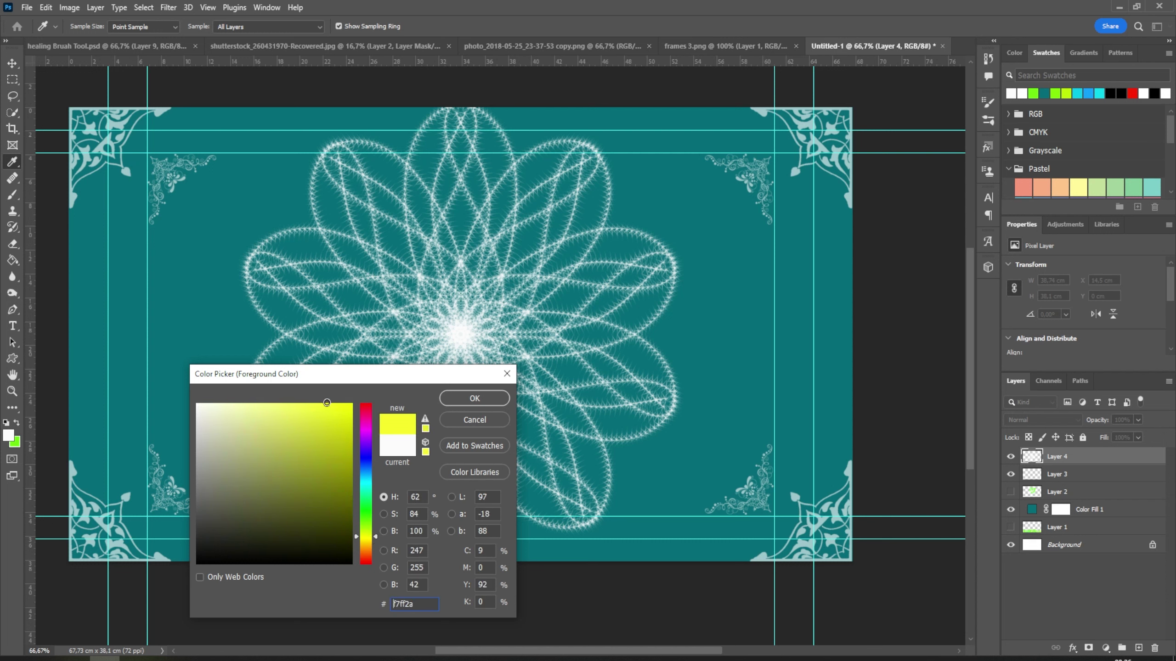
left_click(478, 397)
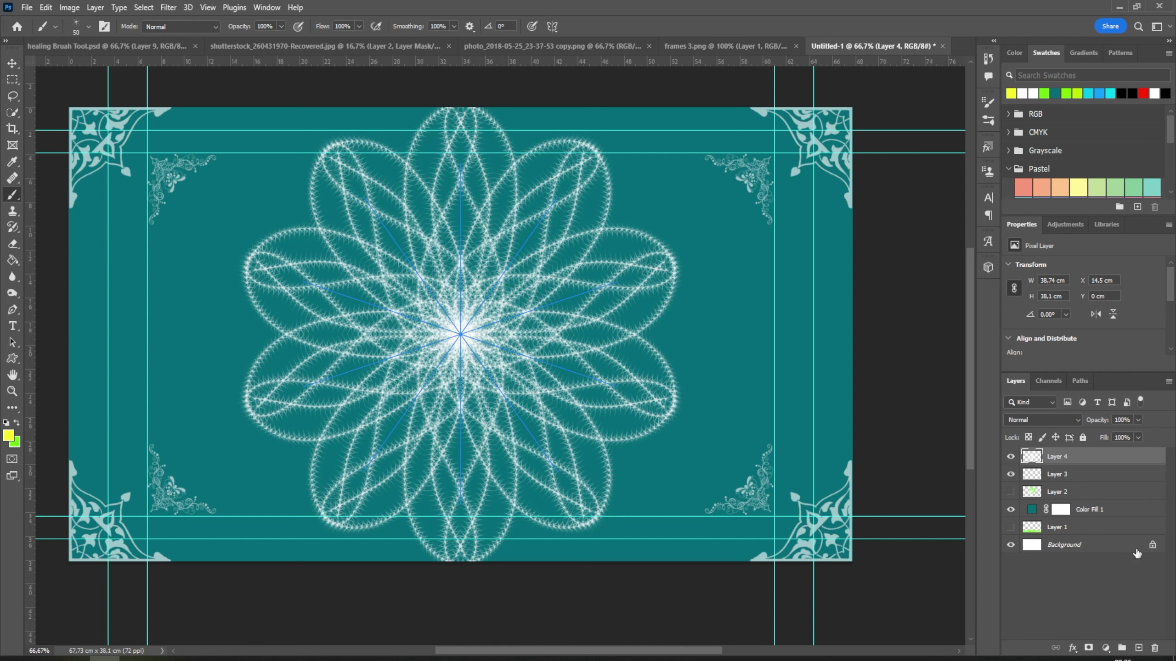
left_click(1135, 647)
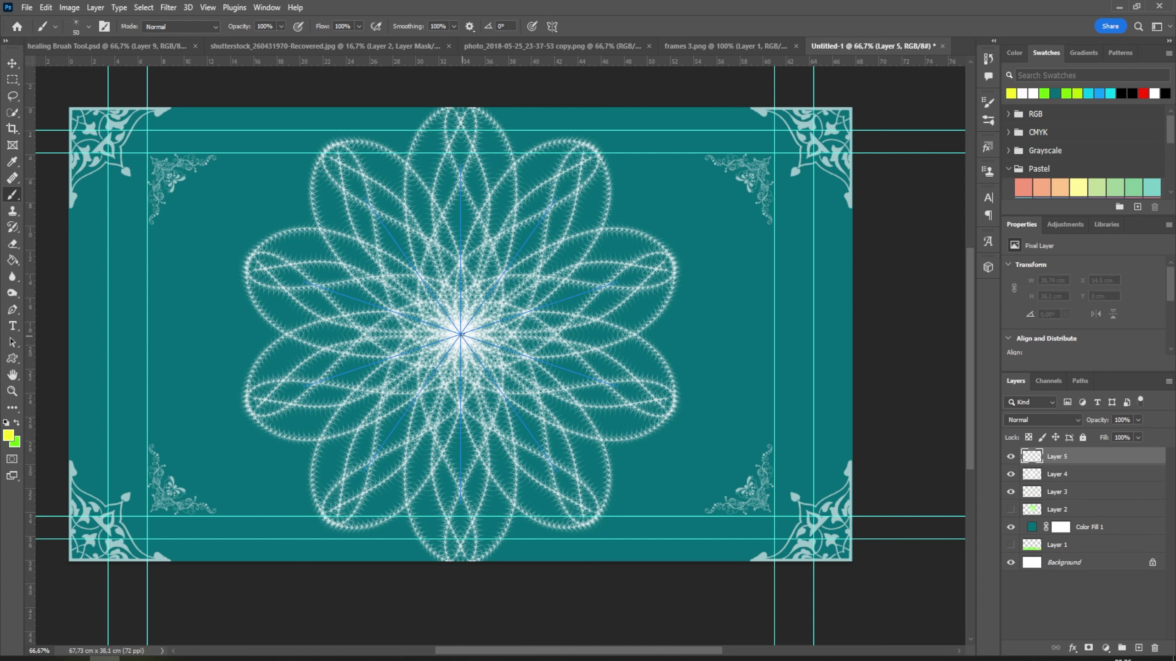
mouse_move(483, 313)
left_mouse_down()
mouse_move(472, 284)
mouse_move(397, 260)
mouse_move(506, 349)
left_mouse_up()
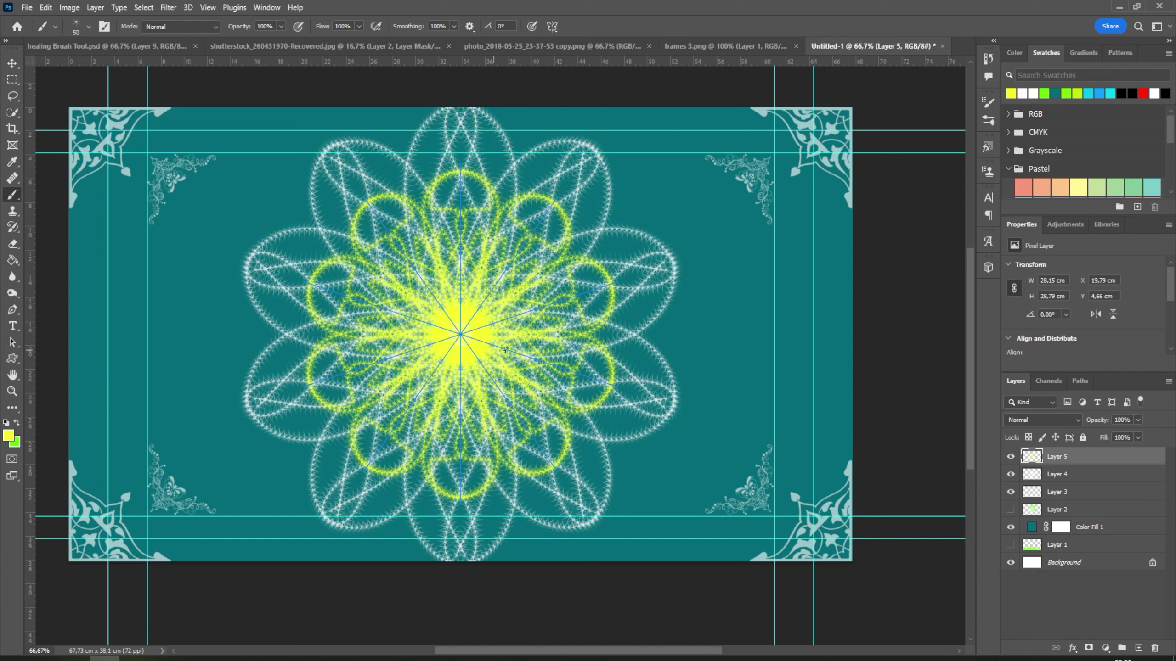
Step: Lower Layer 5's opacity to dim the yellow mandala
left_click(1138, 420)
left_click_drag(1124, 436, 1134, 439)
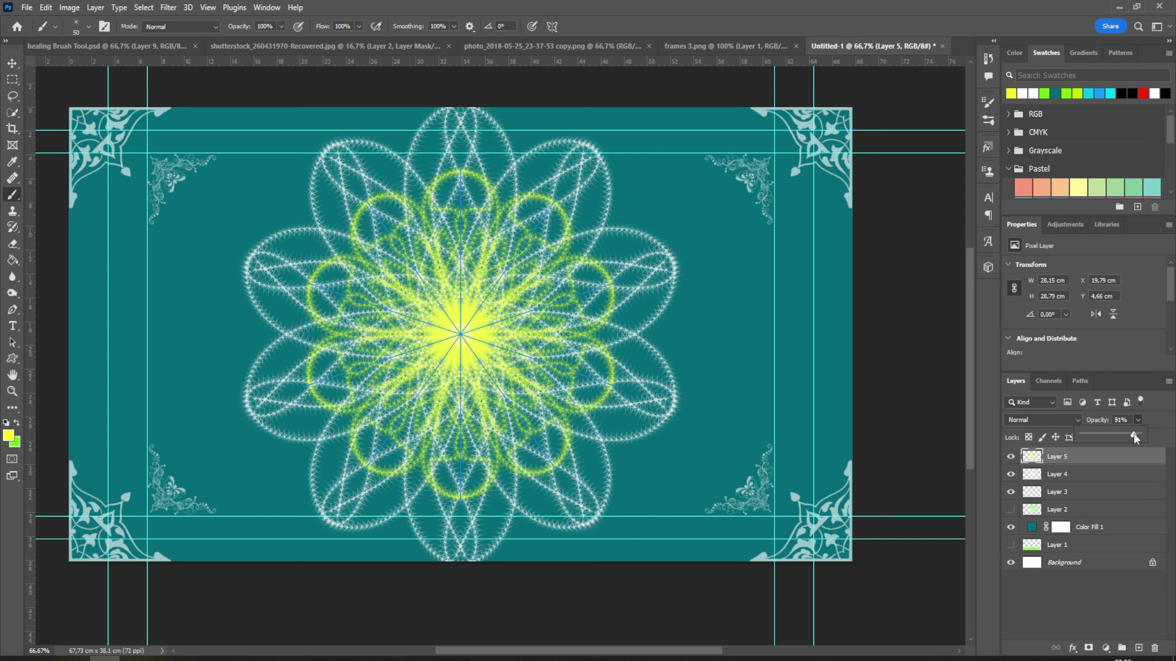
left_click(1036, 586)
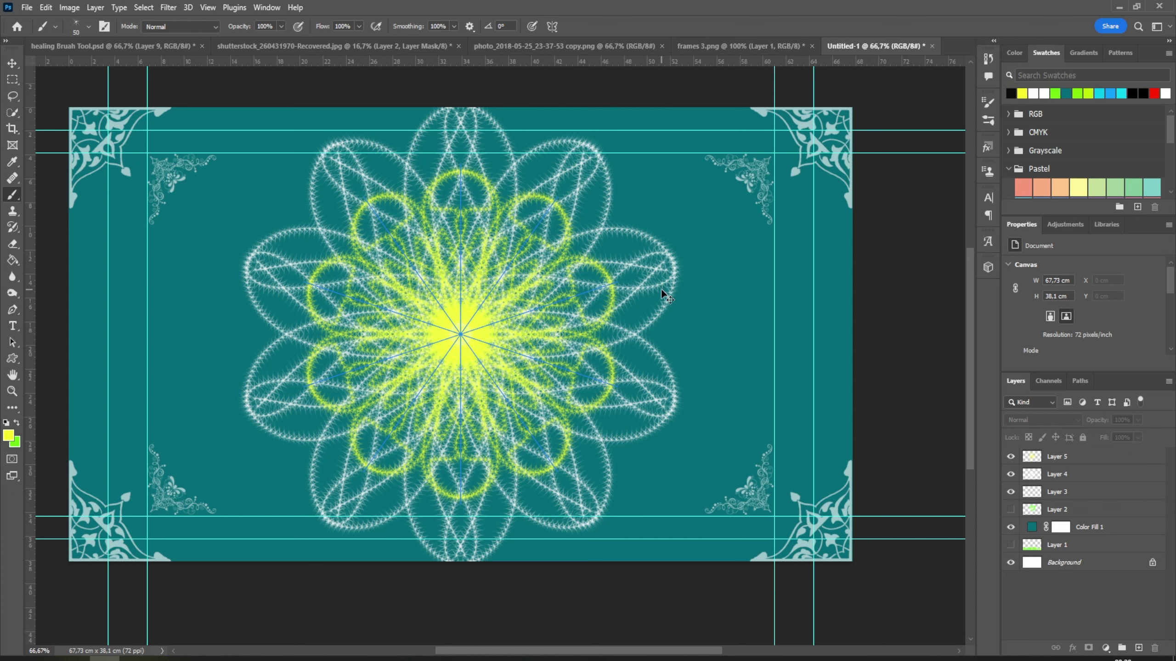
key("ctrl+n")
Step: Create blank document Untitled-2 and select the 540 px minaret brush tip
left_click(834, 516)
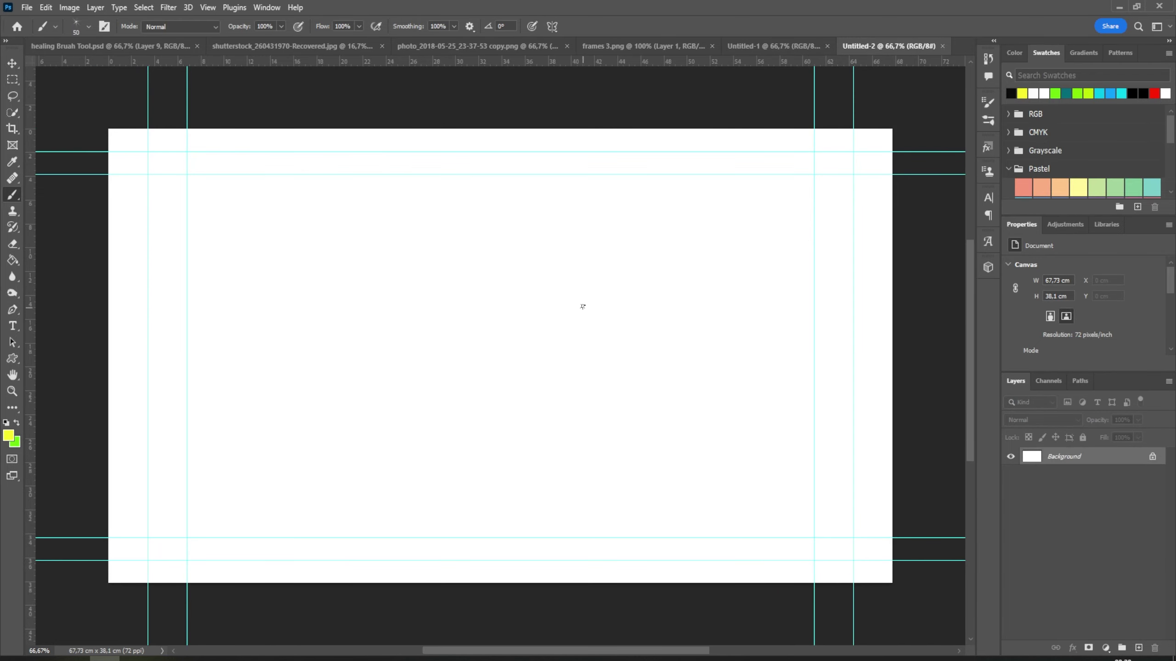
left_click(90, 28)
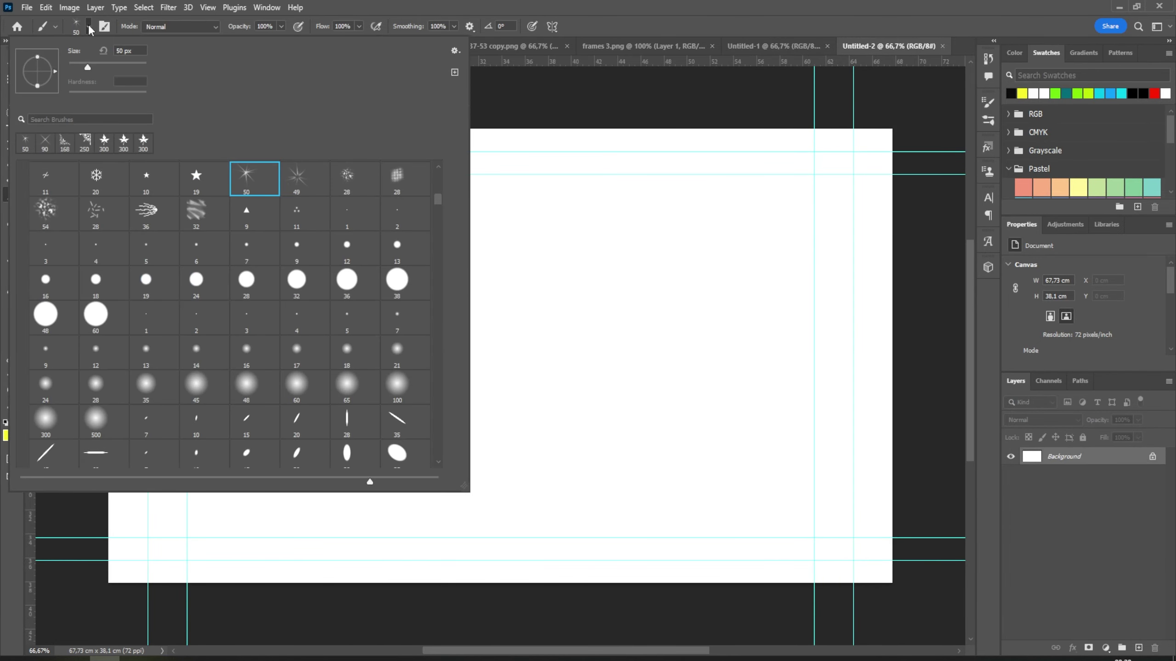
left_click_drag(438, 197, 438, 303)
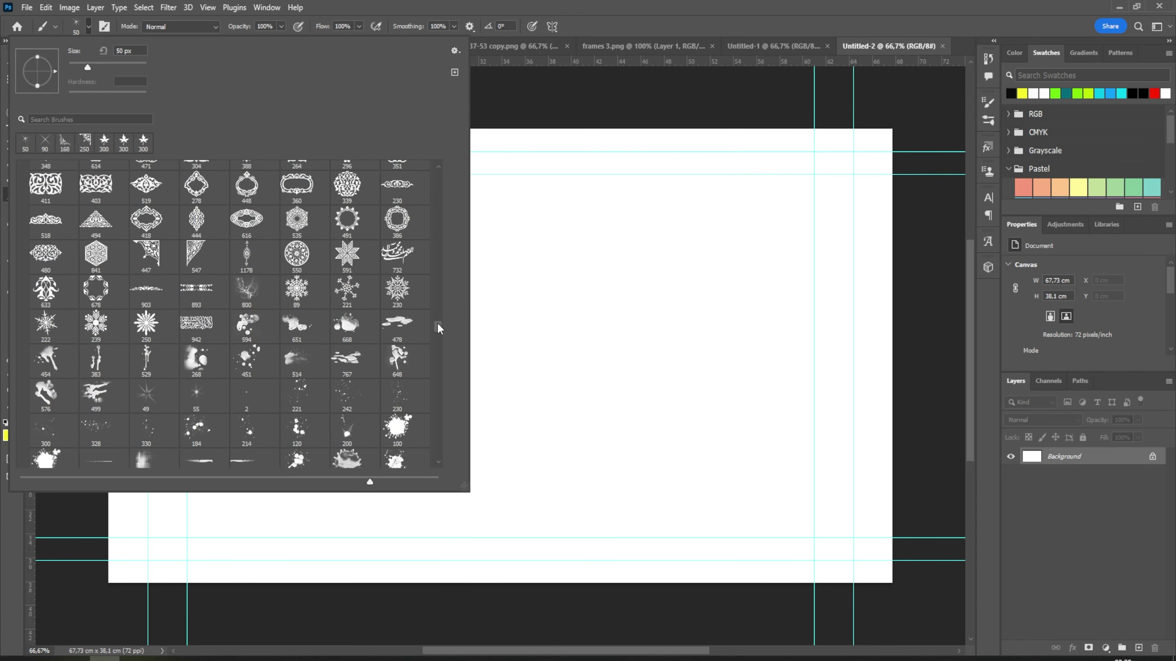
mouse_move(437, 323)
left_mouse_down()
mouse_move(413, 457)
mouse_move(427, 401)
left_mouse_up()
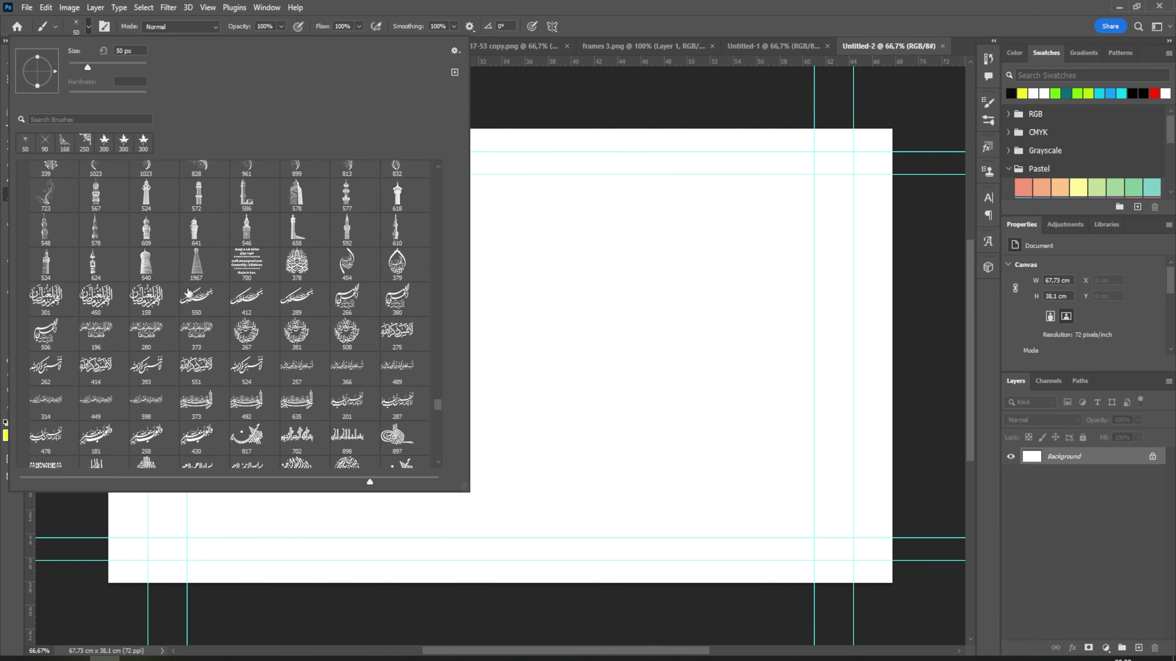
left_click(150, 266)
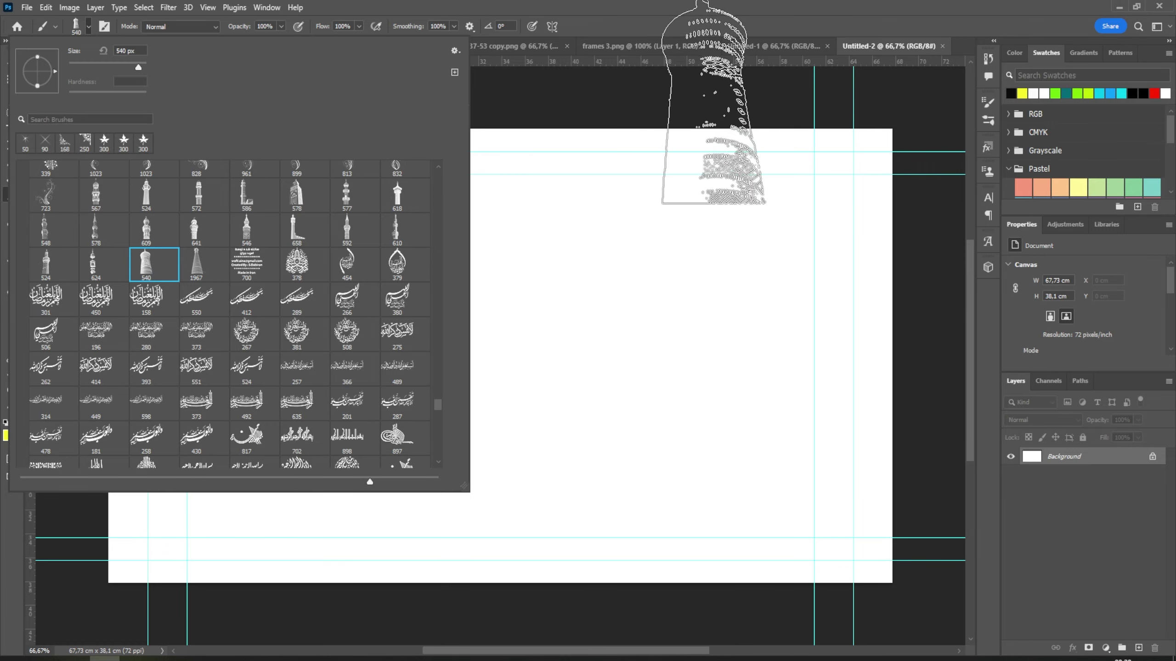
left_click(648, 35)
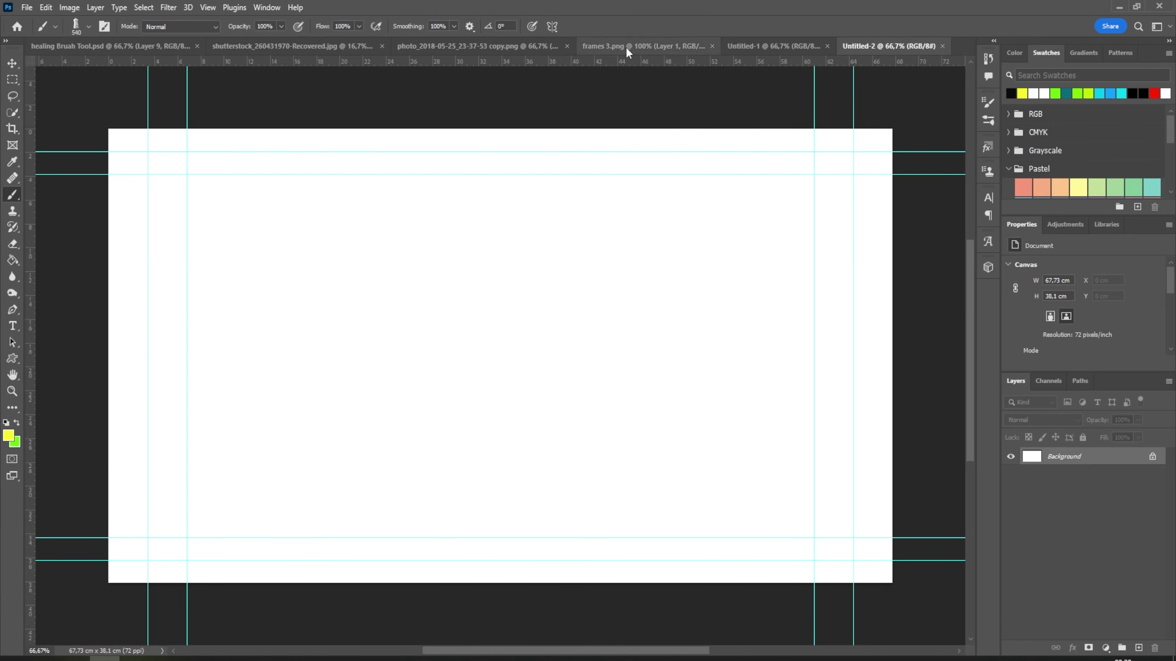
Step: Change the foreground colour from yellow to a dark golden brown
left_click(8, 435)
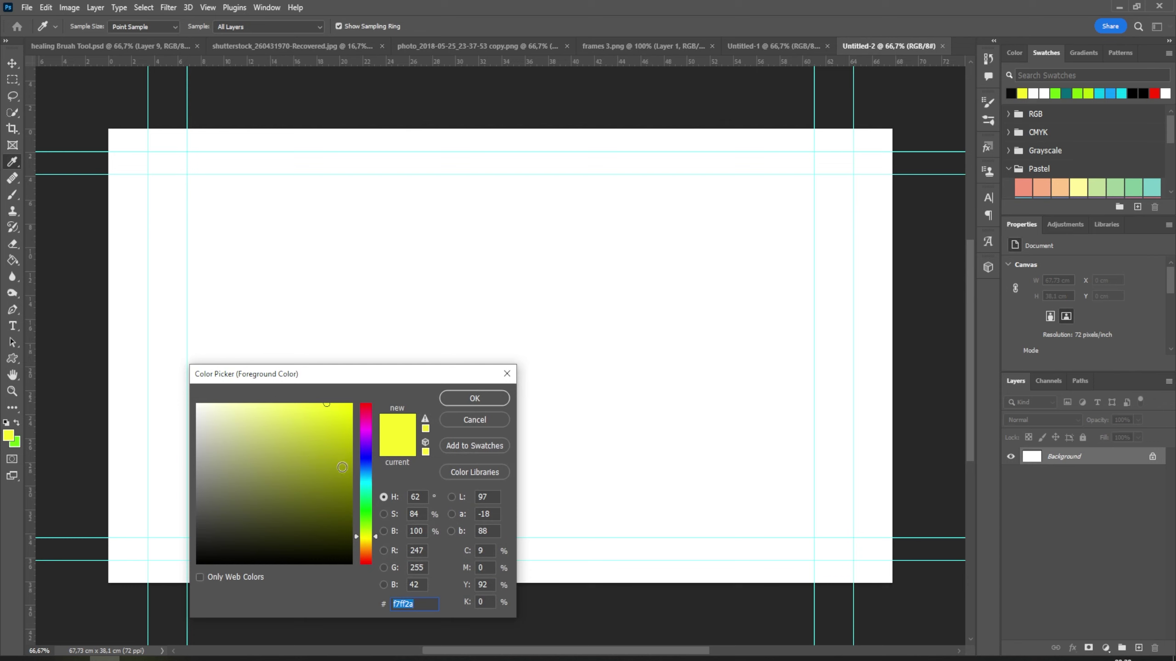
left_click_drag(369, 537, 372, 547)
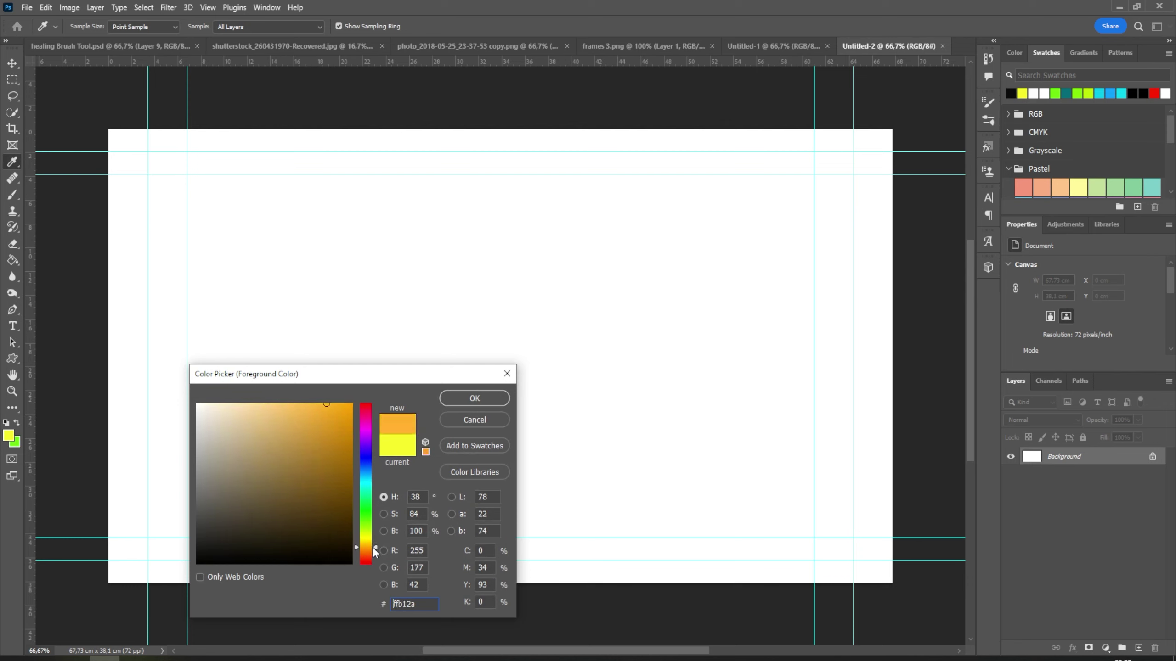
left_click(346, 467)
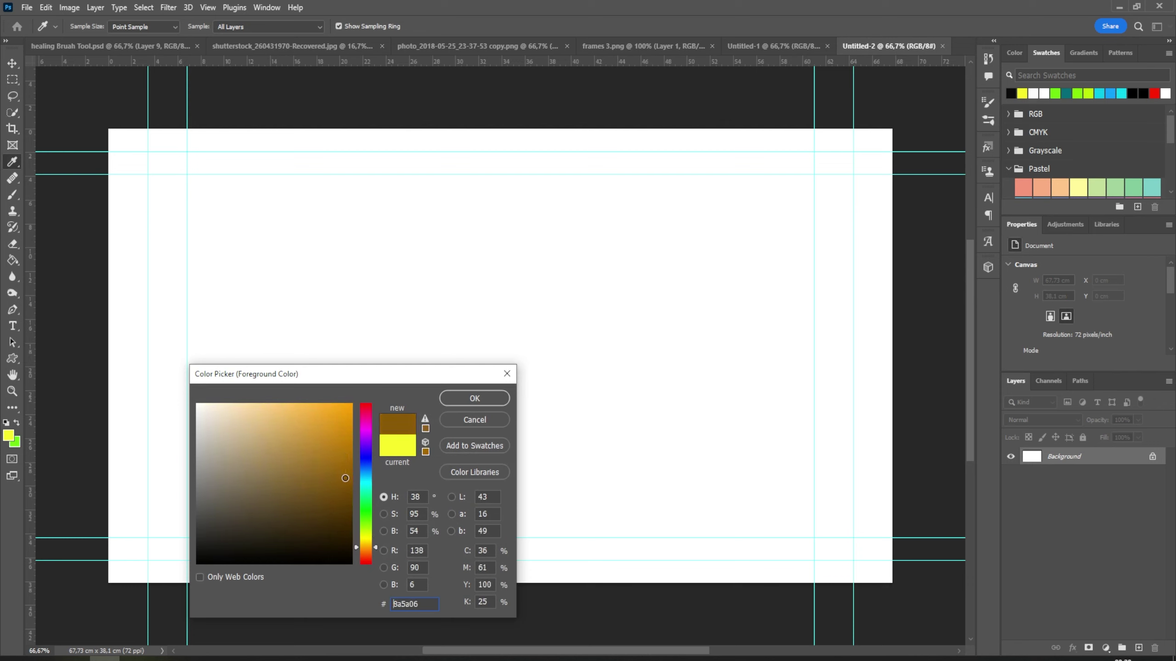
left_click(474, 398)
key("b")
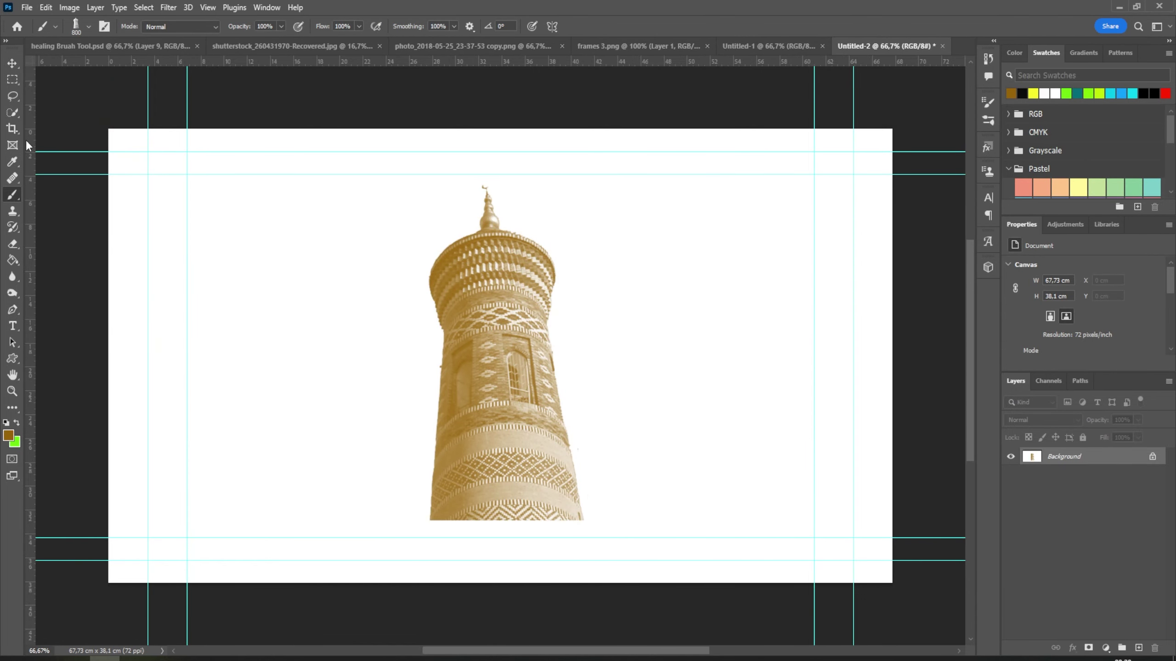
Step: Stamp a smaller 524 minaret brush right of the tower and add an empty Layer 1
left_click(90, 26)
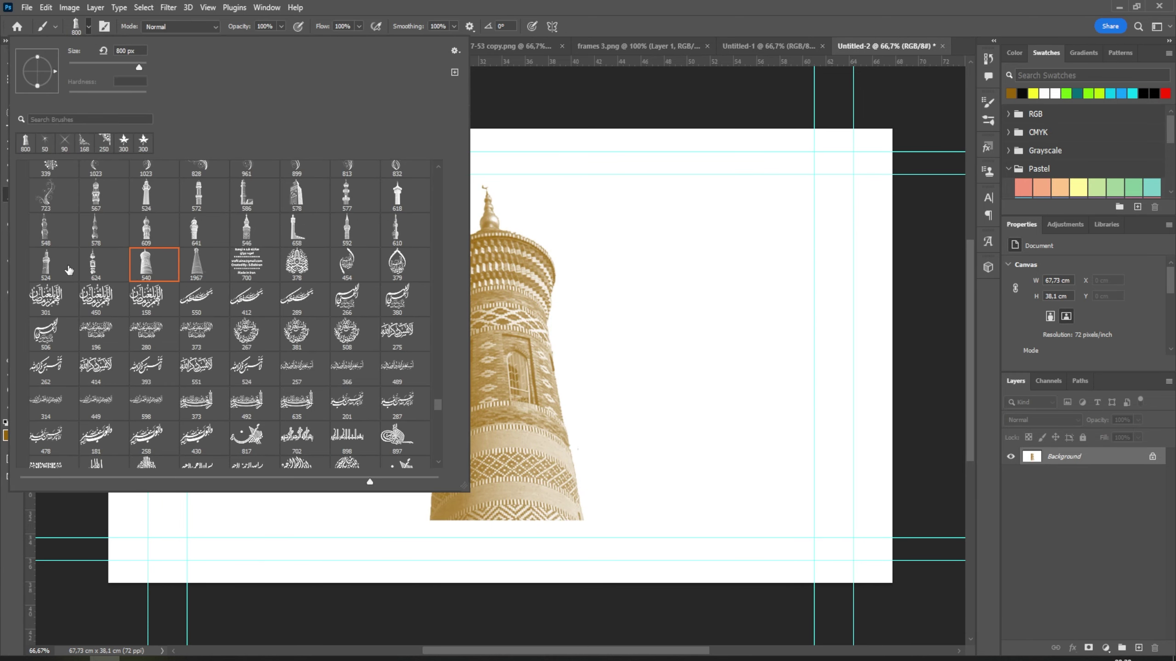
left_click(54, 264)
left_click(662, 362)
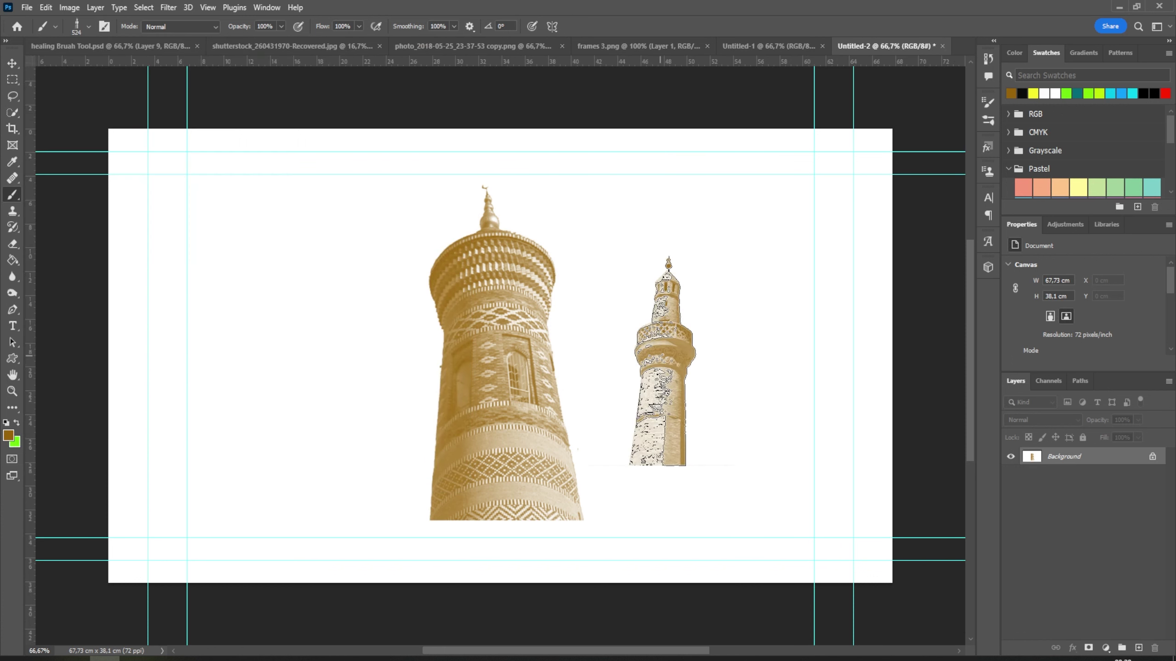
left_click(11, 64)
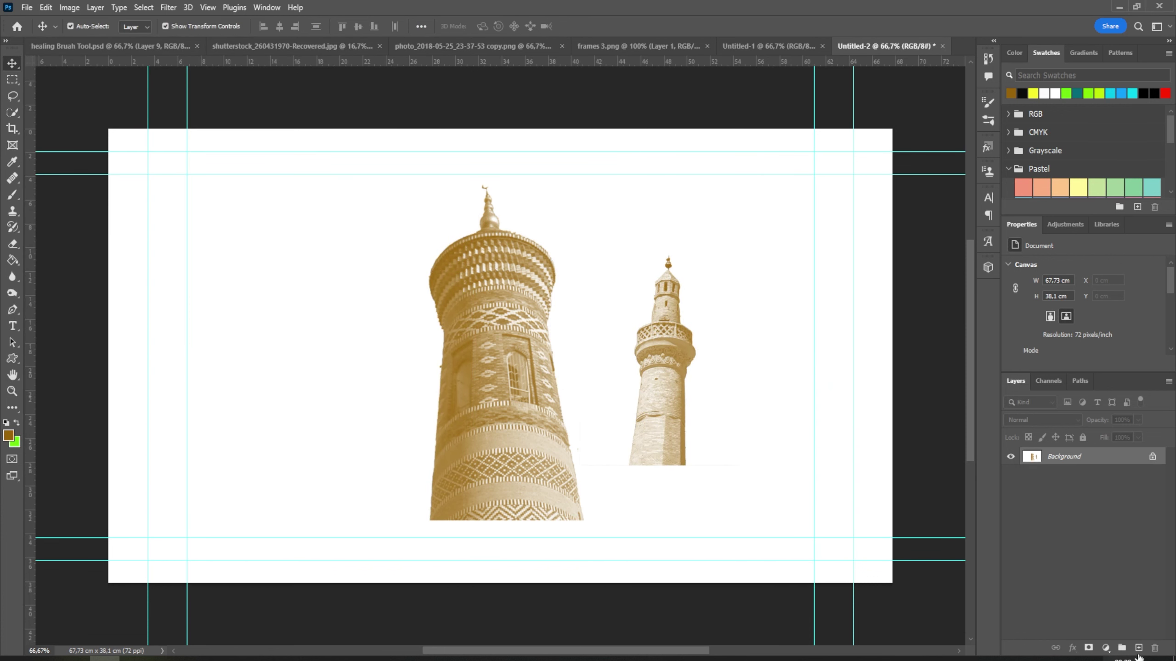
left_click(1139, 649)
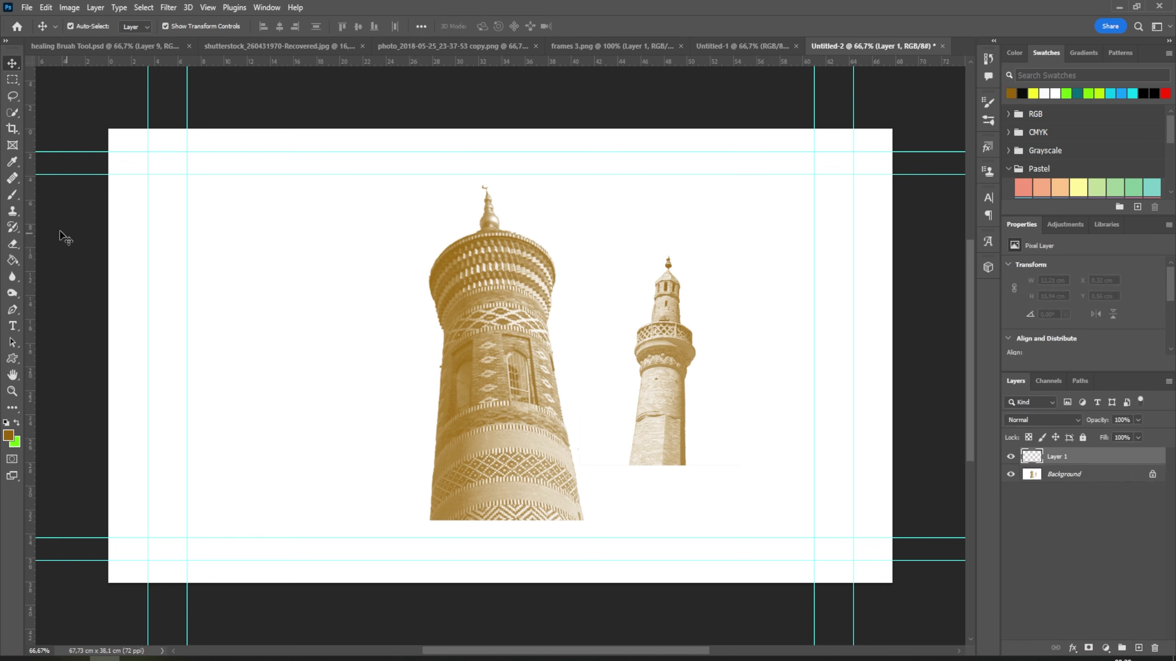
Step: Stamp a tilted minaret left of the large tower on Layer 1, then show the Ramadan Kareem poster
left_click(13, 195)
left_click(282, 368)
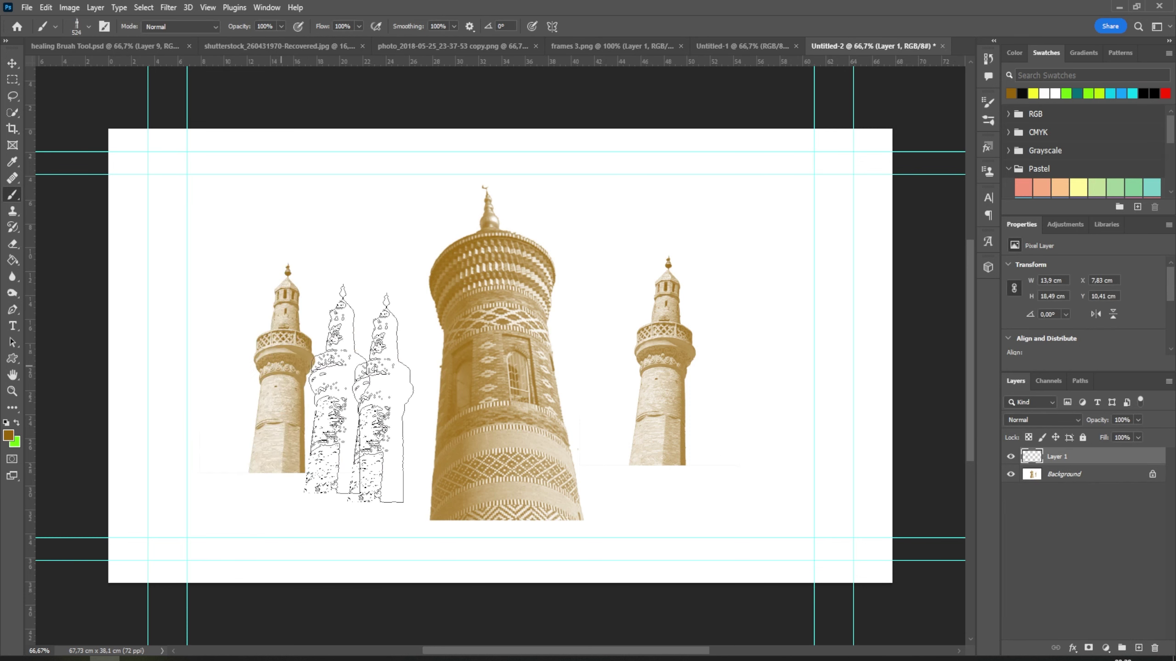
left_click(11, 64)
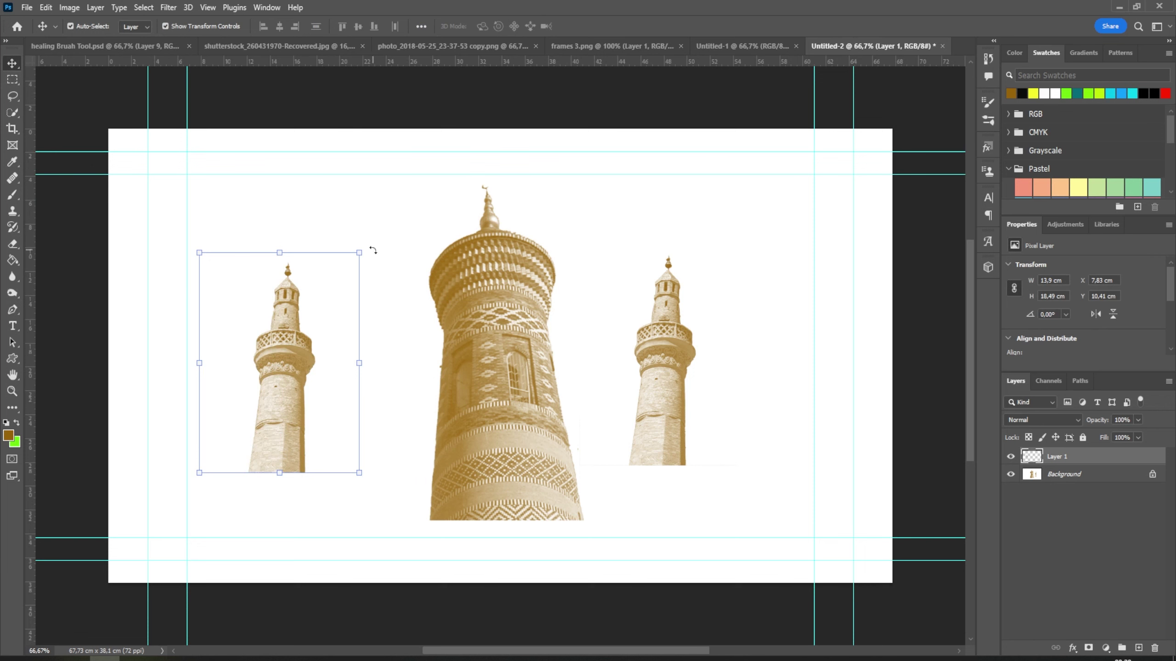
left_click_drag(367, 247, 365, 231)
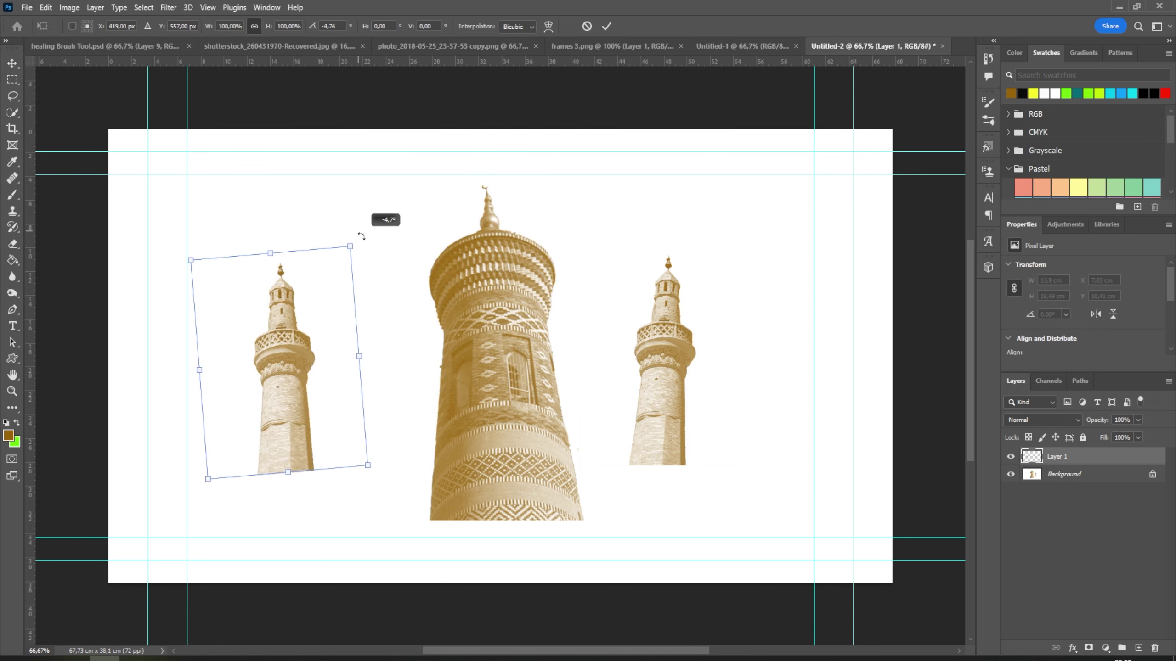
mouse_move(300, 305)
left_mouse_down()
mouse_move(361, 264)
mouse_move(454, 332)
mouse_move(219, 364)
mouse_move(324, 358)
left_mouse_up()
left_click(606, 26)
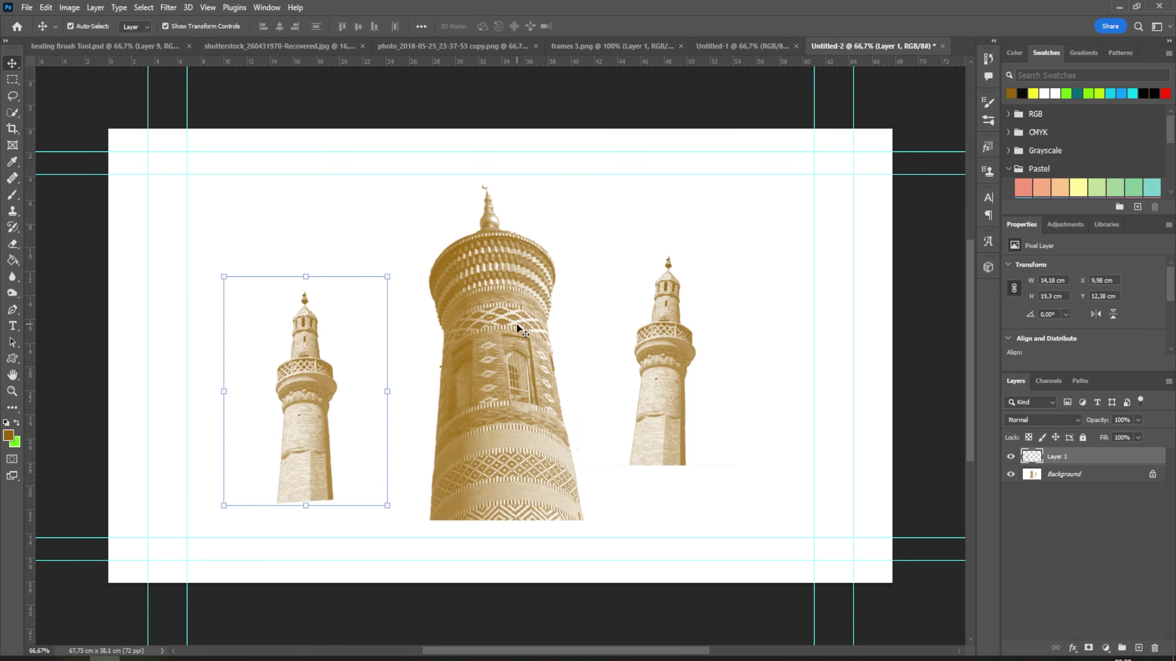
left_click(473, 45)
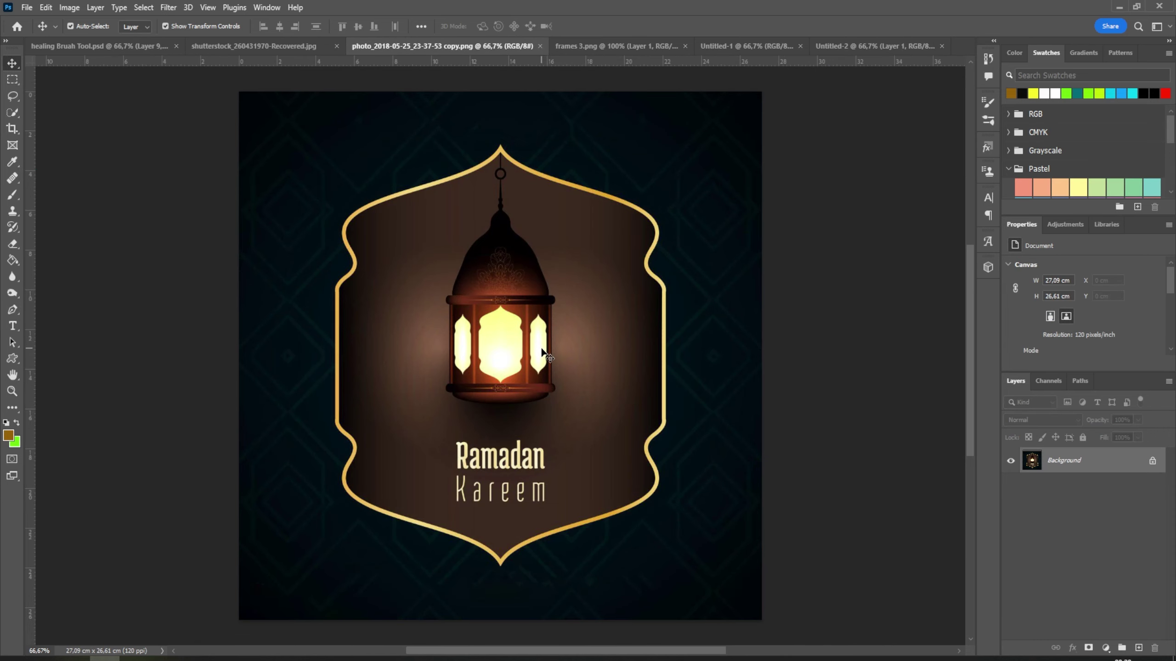
Step: Load the 129 star-shaped brush tip from the Brush Preset picker
left_click(13, 195)
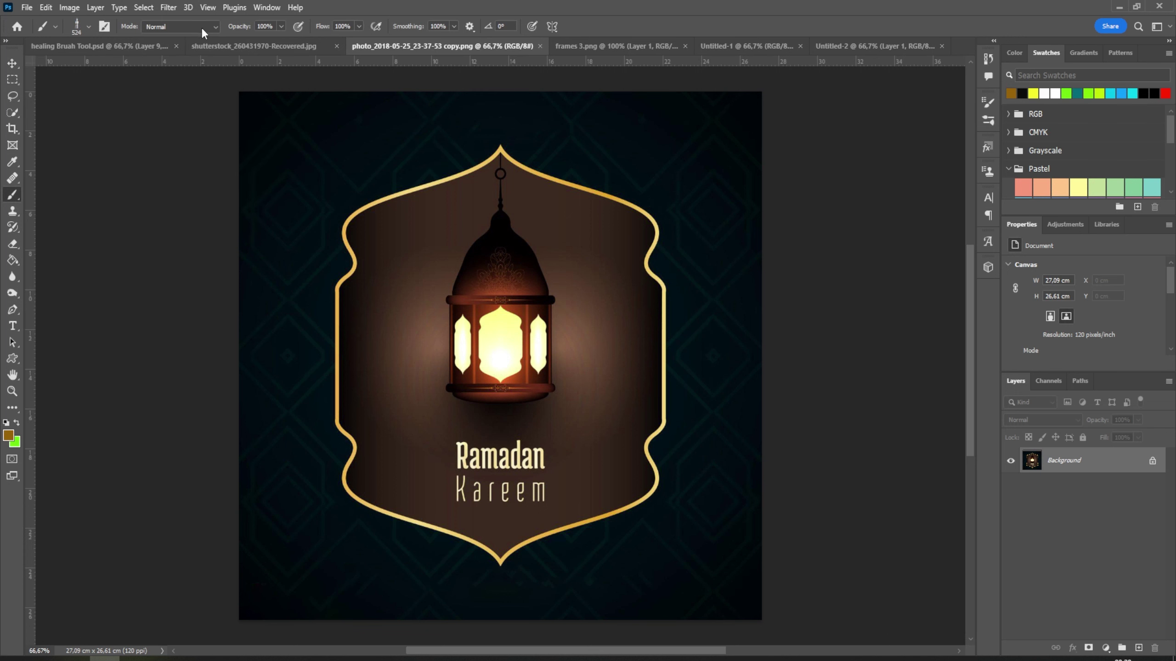
left_click(87, 25)
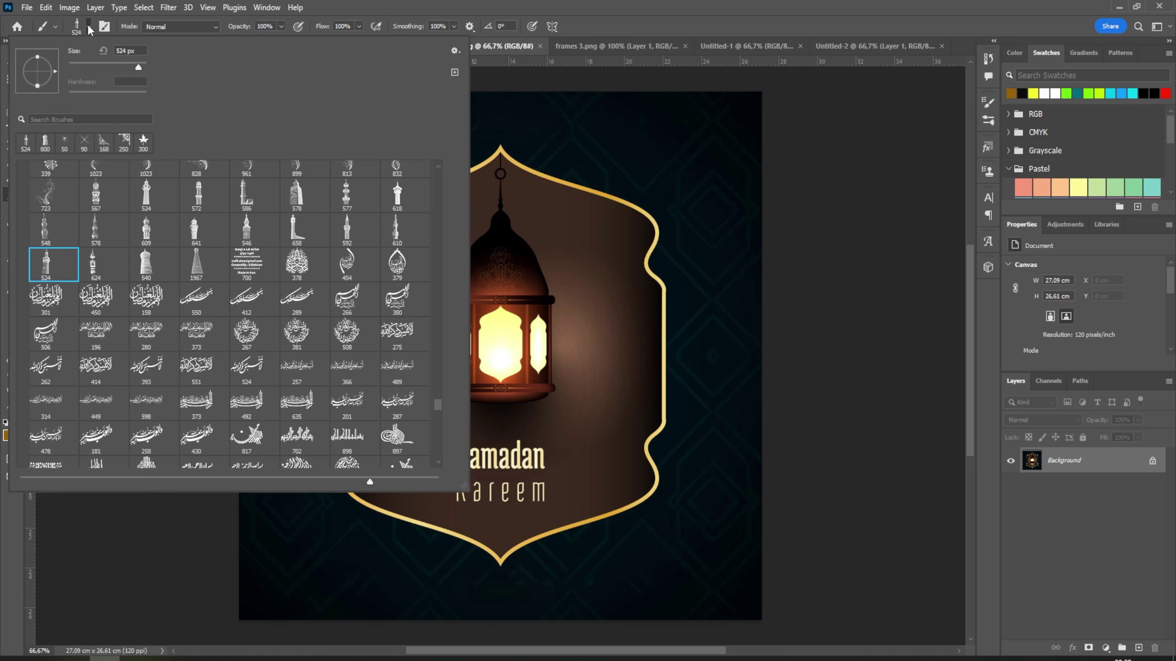
mouse_move(436, 405)
left_mouse_down()
mouse_move(439, 320)
mouse_move(446, 344)
left_mouse_up()
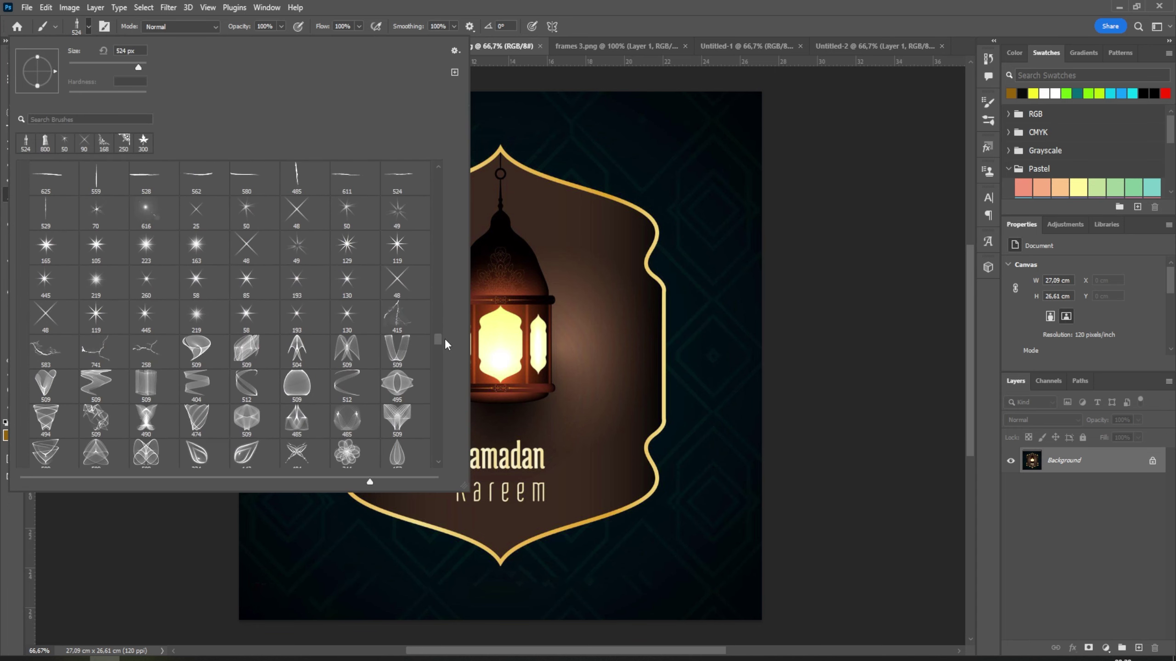
scroll(446, 344, "up", 1)
left_click(347, 282)
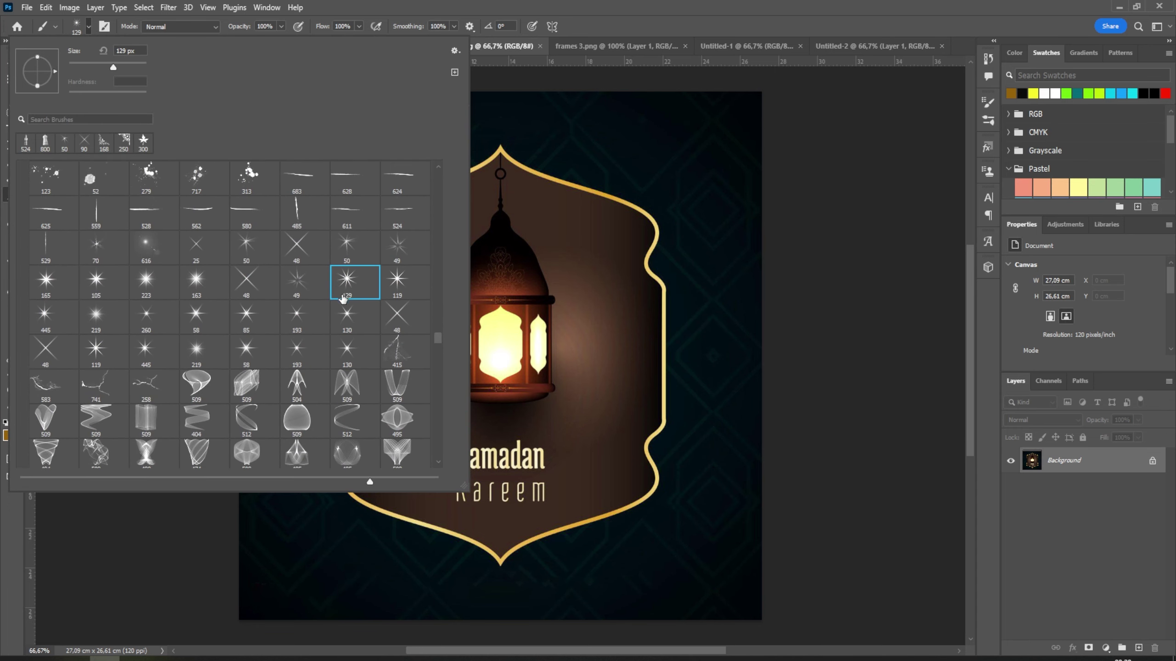
scroll(348, 326, "up", 1)
scroll(348, 333, "up", 1)
scroll(351, 352, "up", 1)
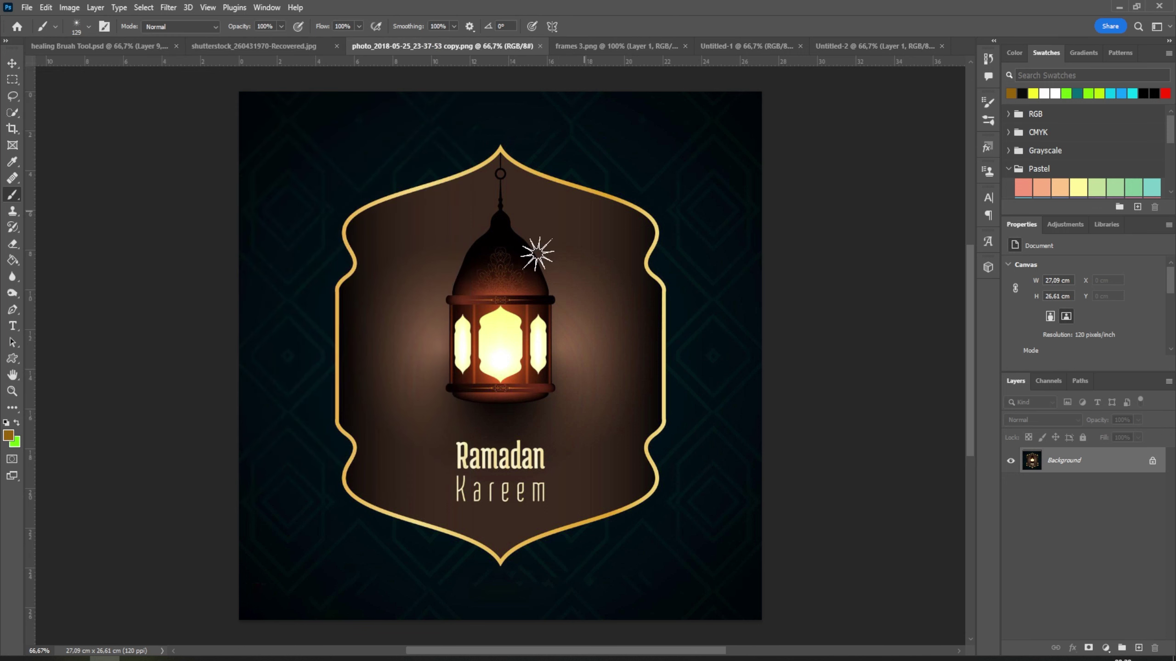
left_click(550, 231)
Step: Enlarge the star brush to 600 px and open the foreground Color Picker
key("bracketright")
key("bracketright")
key("bracketright")
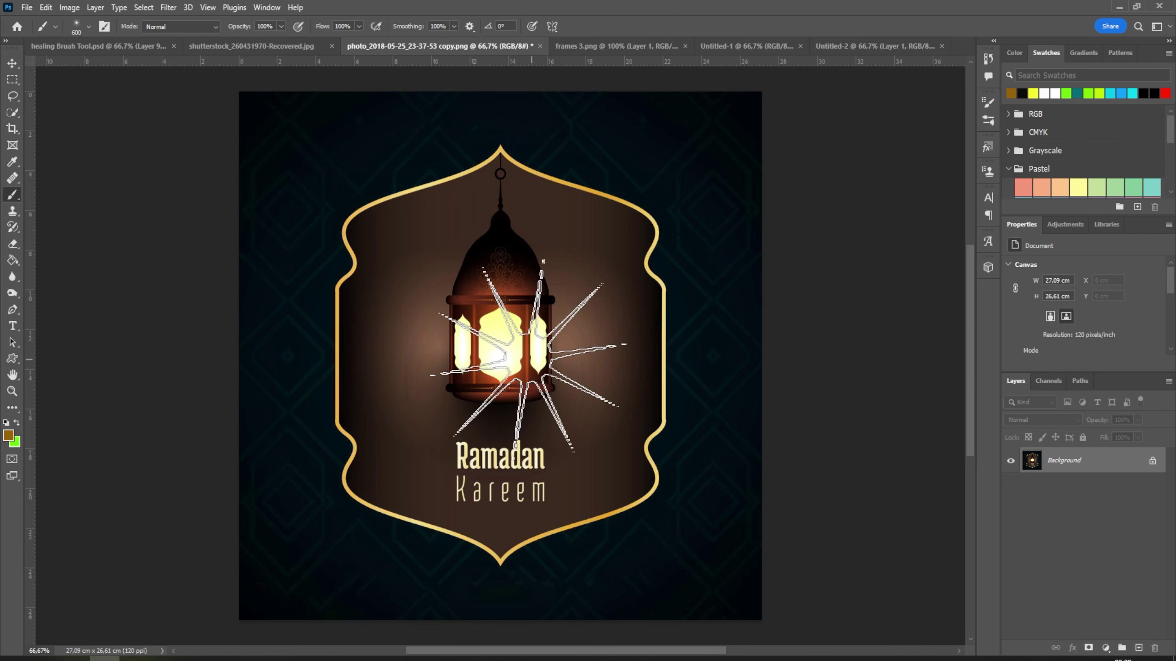
right_click(501, 341)
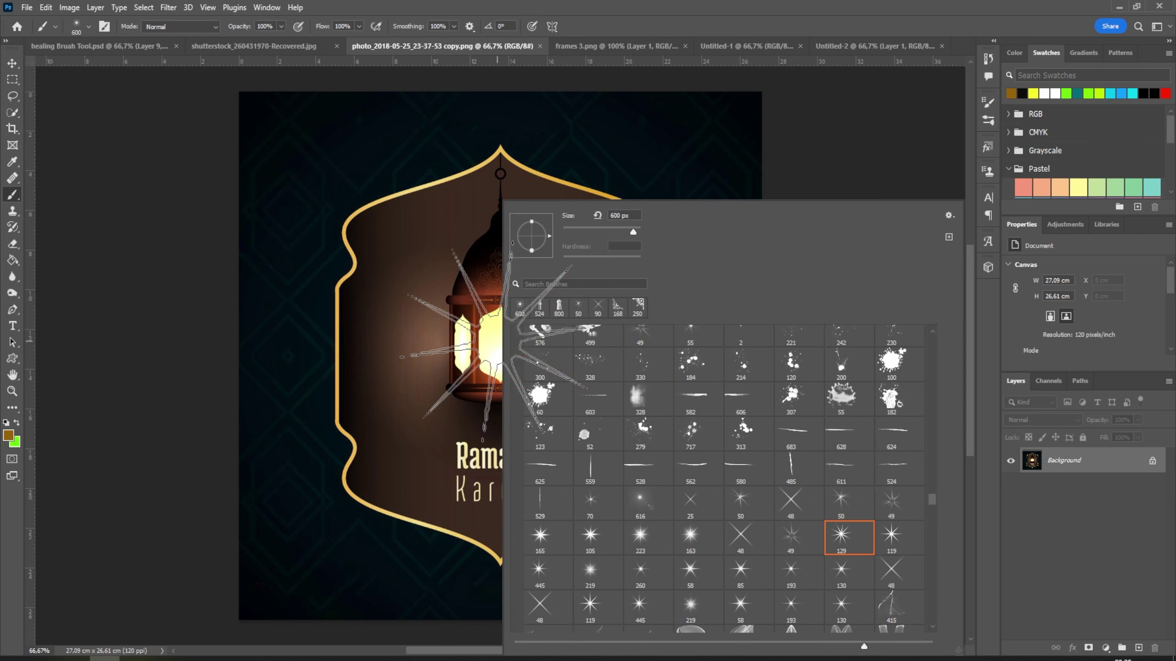
left_click(8, 435)
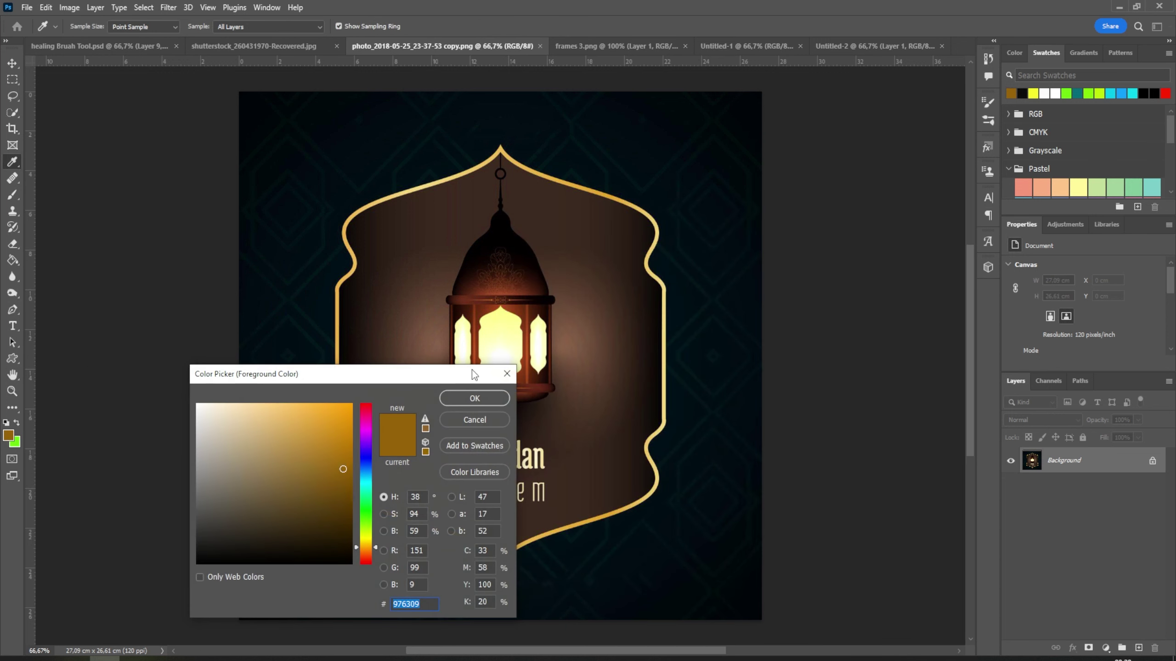
Step: Set the foreground colour to near-white and undo a test star stamp
left_click(493, 354)
left_click(475, 398)
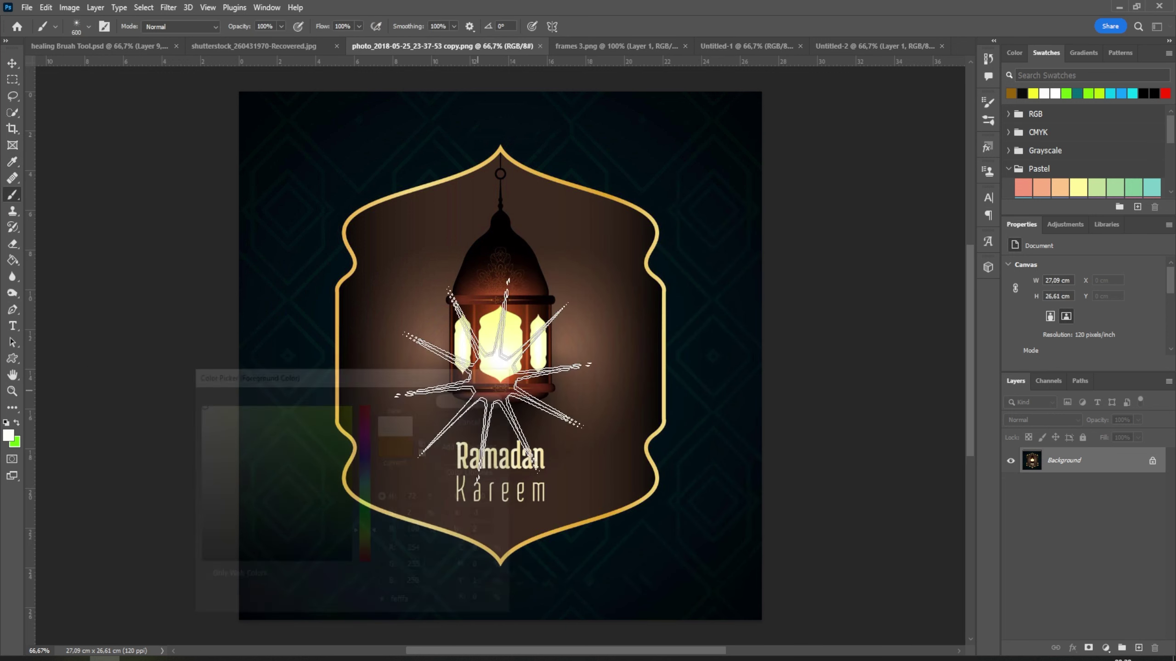
left_click(500, 345)
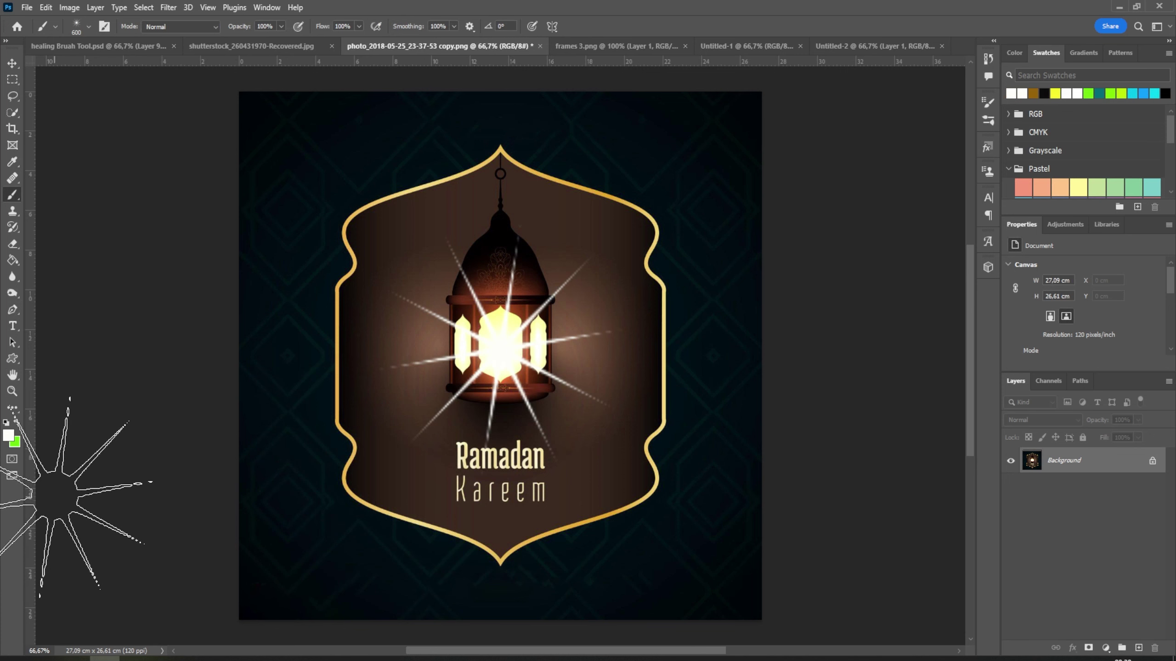
key("ctrl+z")
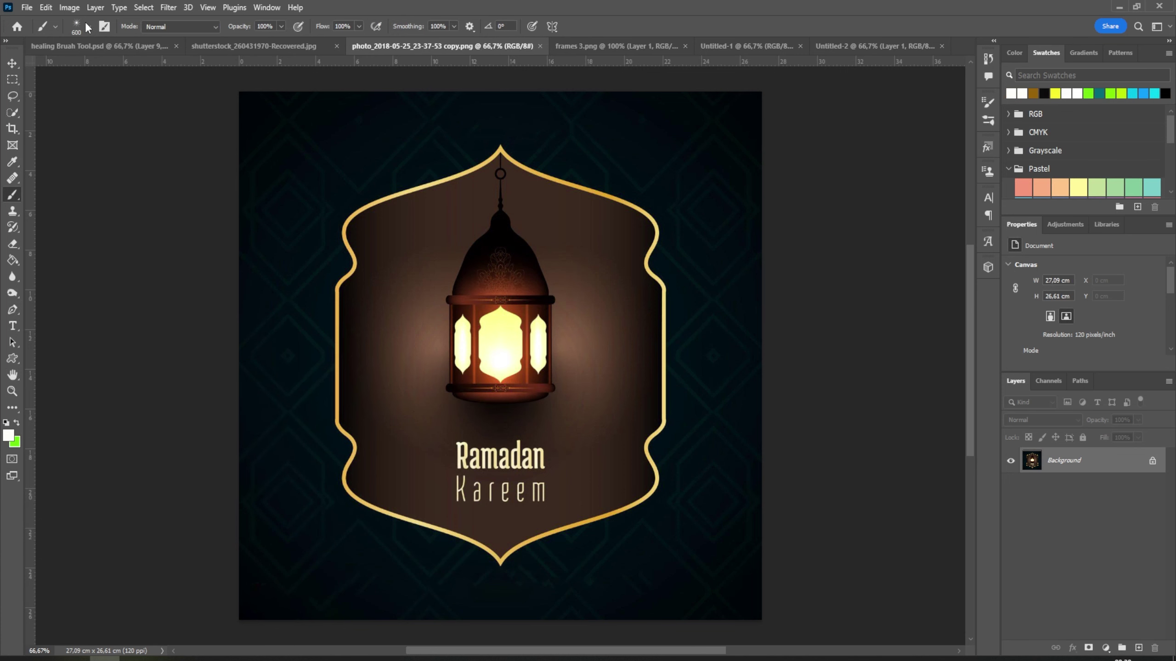
Step: Stamp white starburst rays over the lantern at a -31° angle and zoom out to 50%
left_click(88, 26)
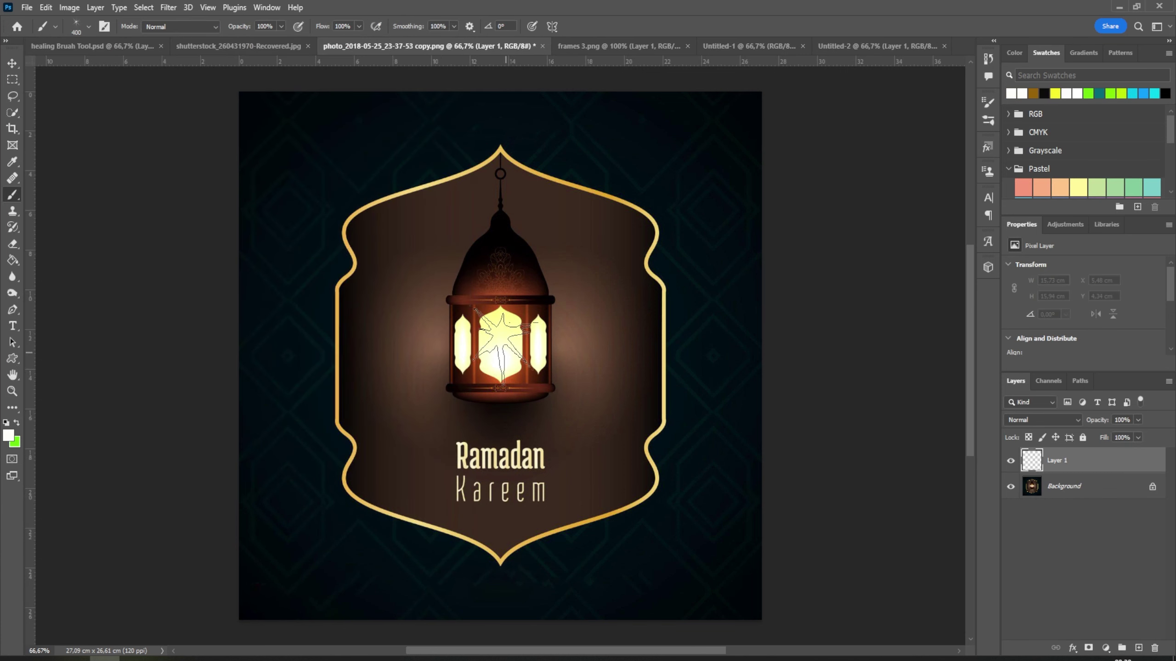
left_click(499, 352)
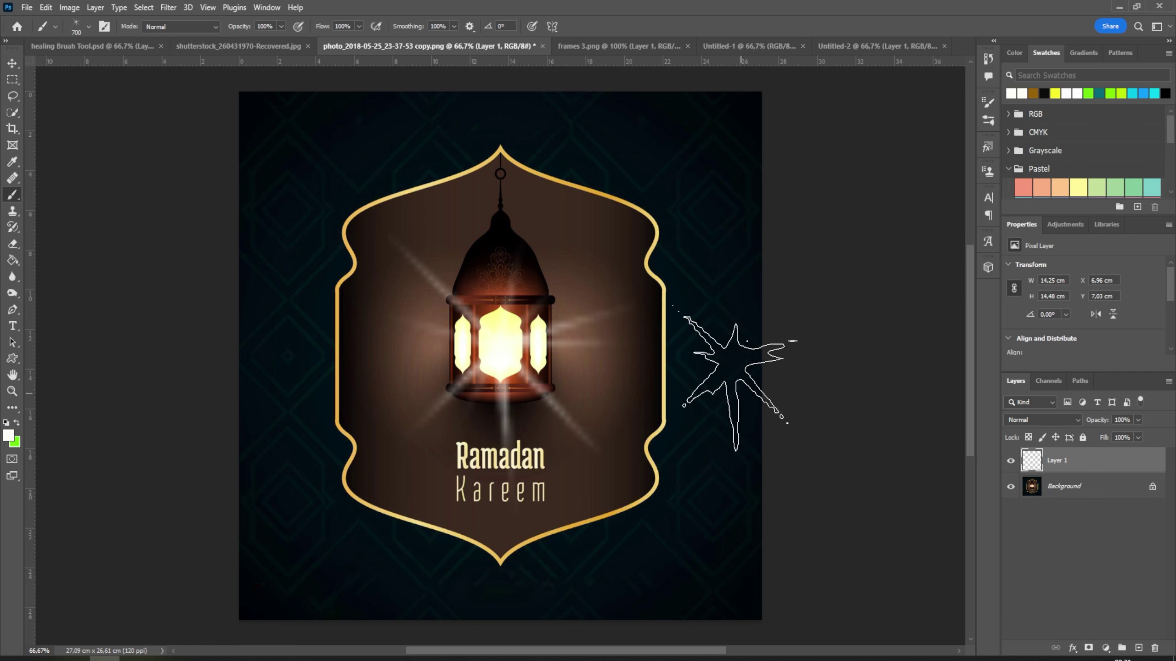
key("ctrl+minus")
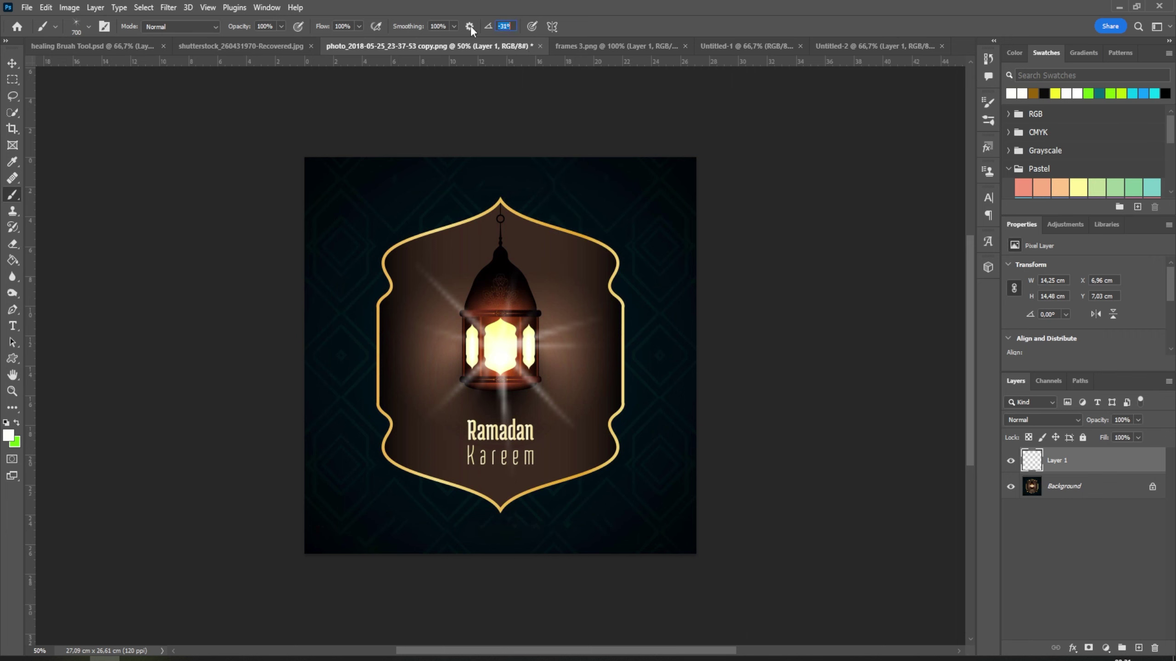
key("Return")
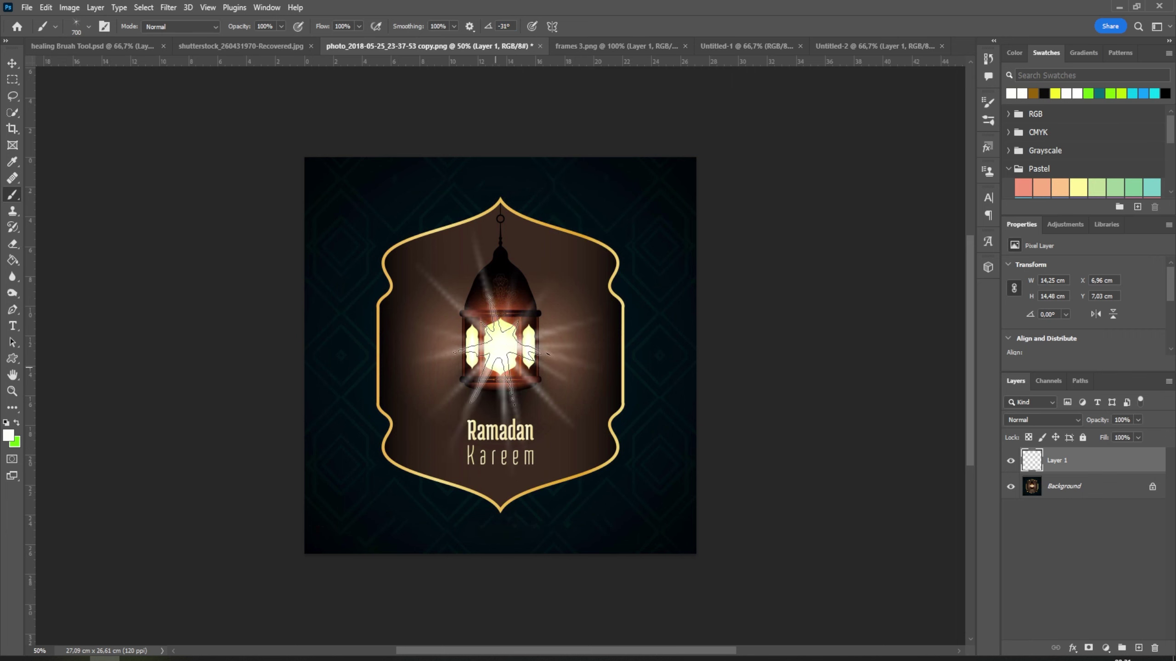
Step: Set Layer 1's blend mode to Soft Light and scale it up to about 102%
left_click(1074, 422)
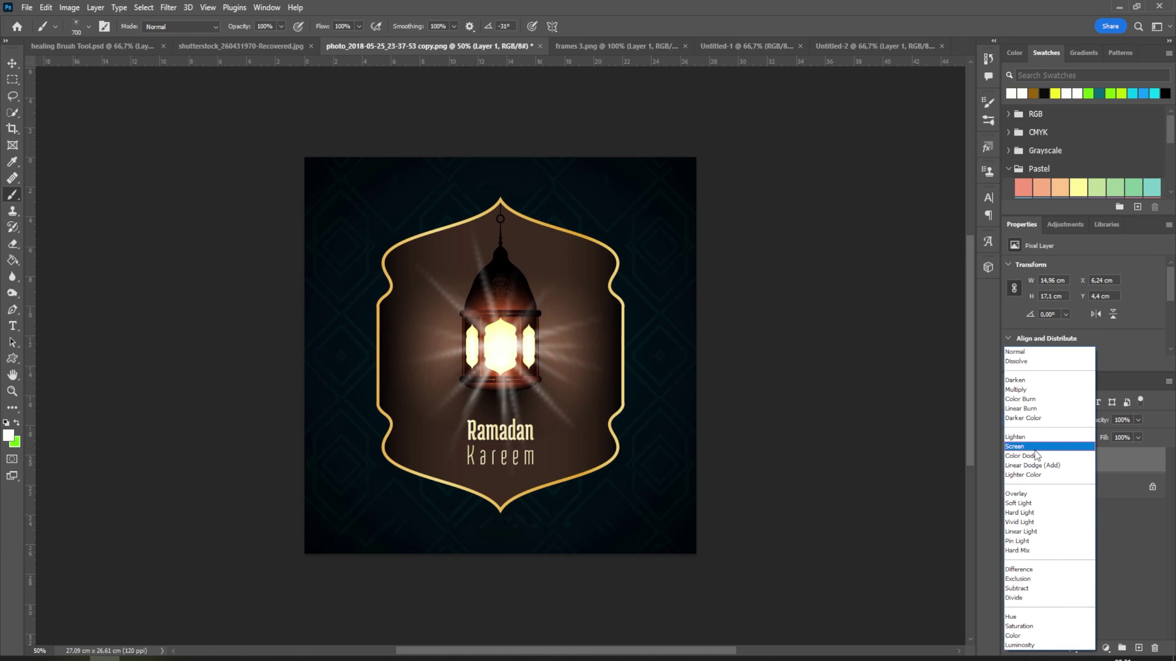
left_click(1044, 503)
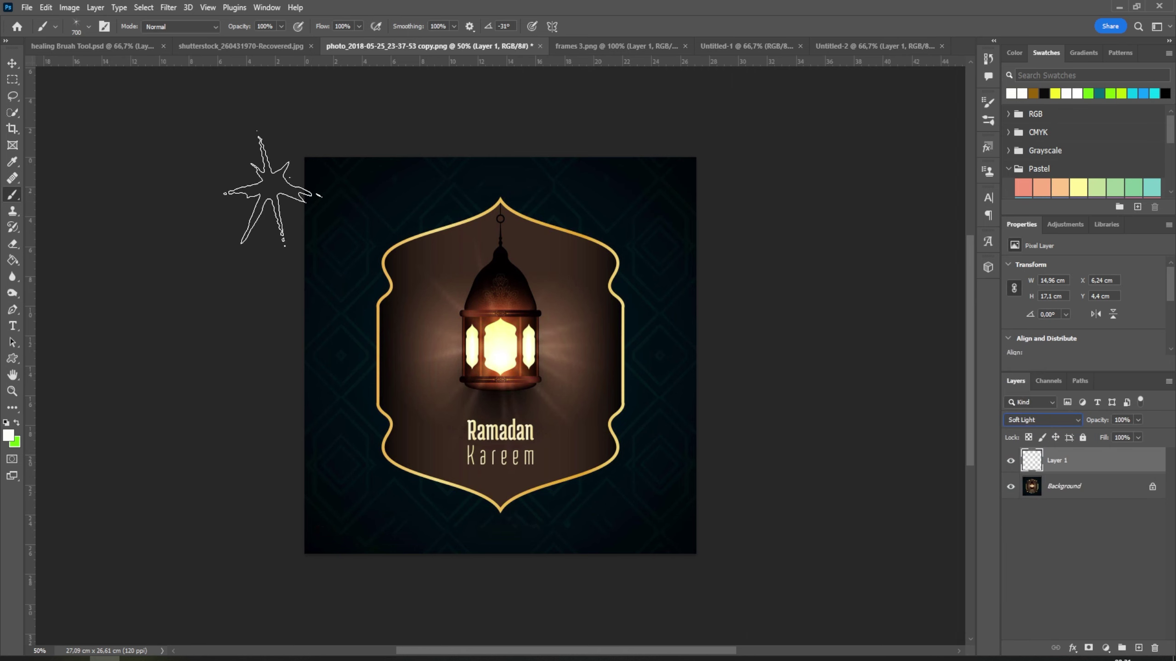
left_click(12, 62)
left_click_drag(610, 222, 615, 218)
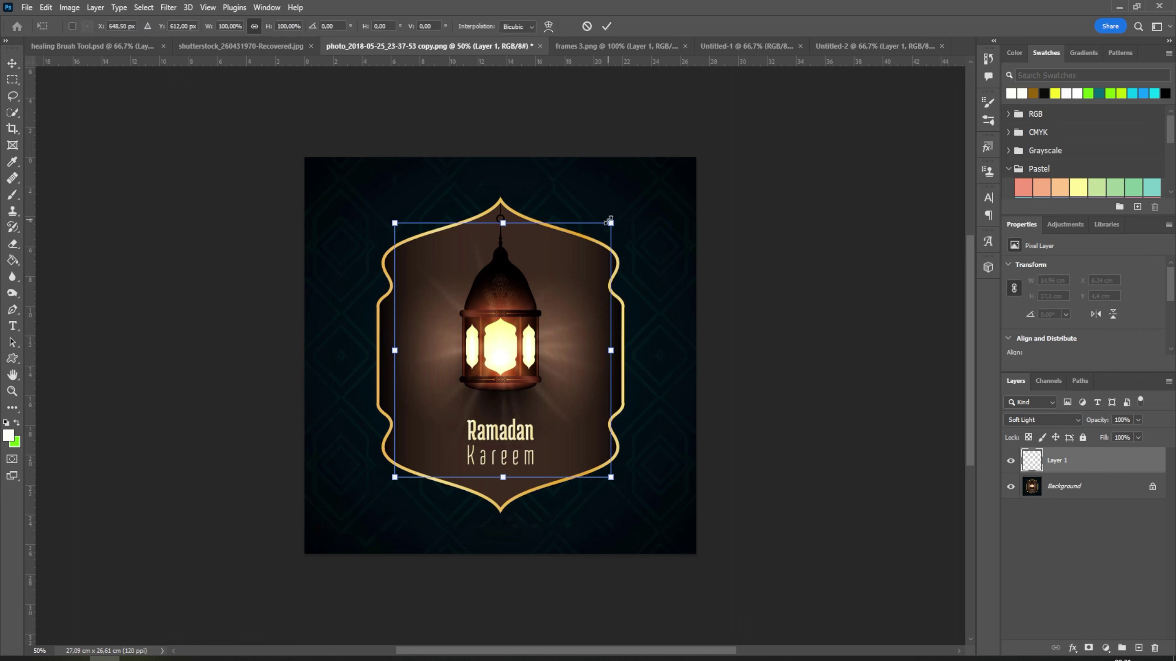
Step: Duplicate the rays layer and transform the copy to about -28° rotation and 93% scale
left_click(605, 25)
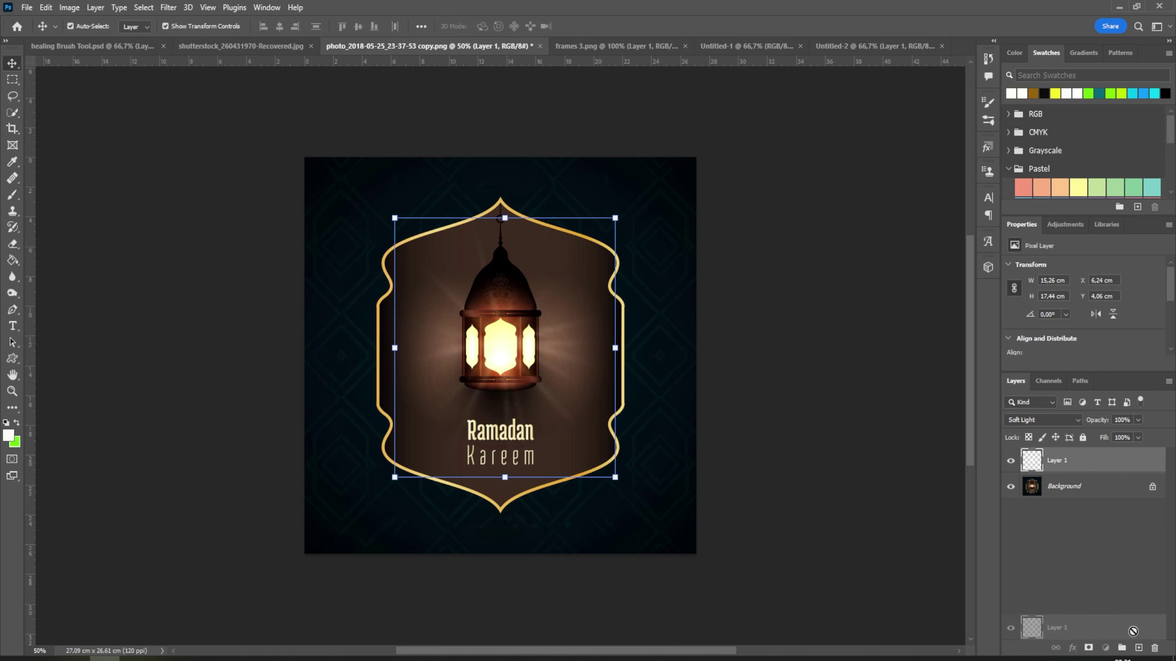
left_click_drag(1087, 469, 1138, 648)
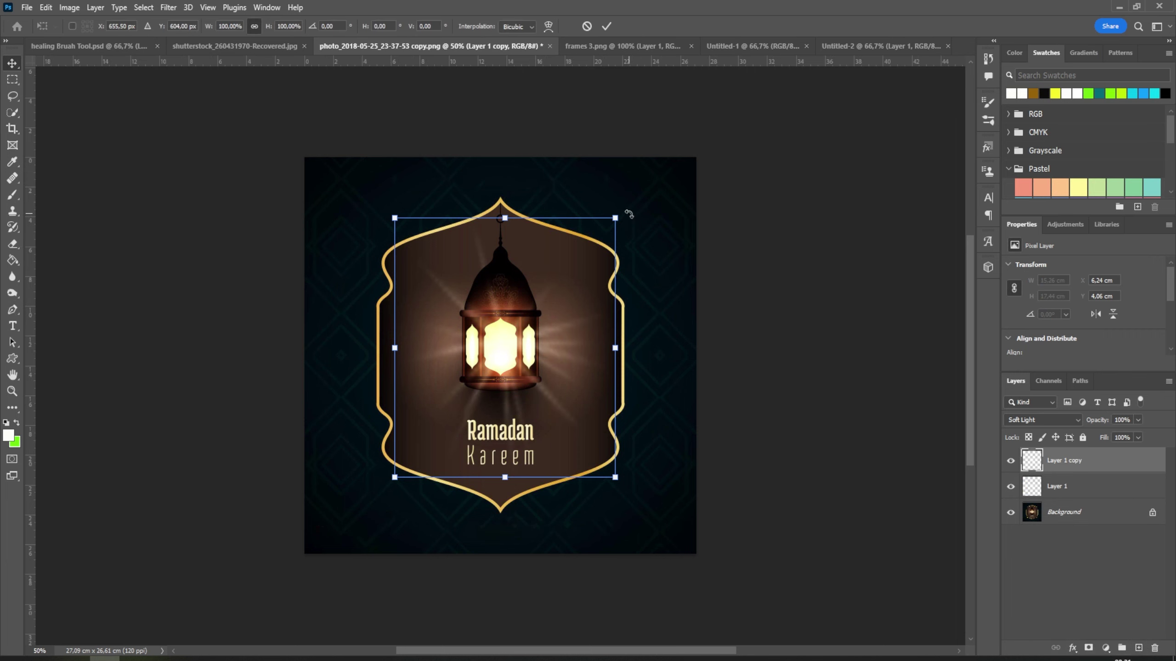
left_click_drag(629, 218, 527, 74)
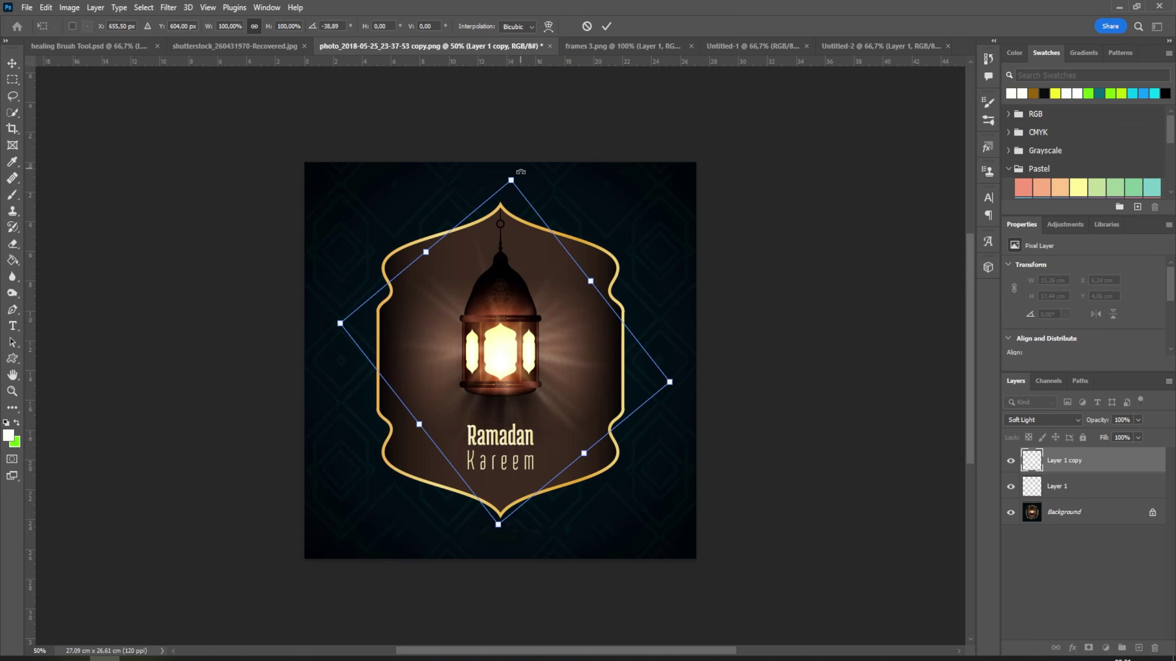
left_click_drag(513, 174, 512, 189)
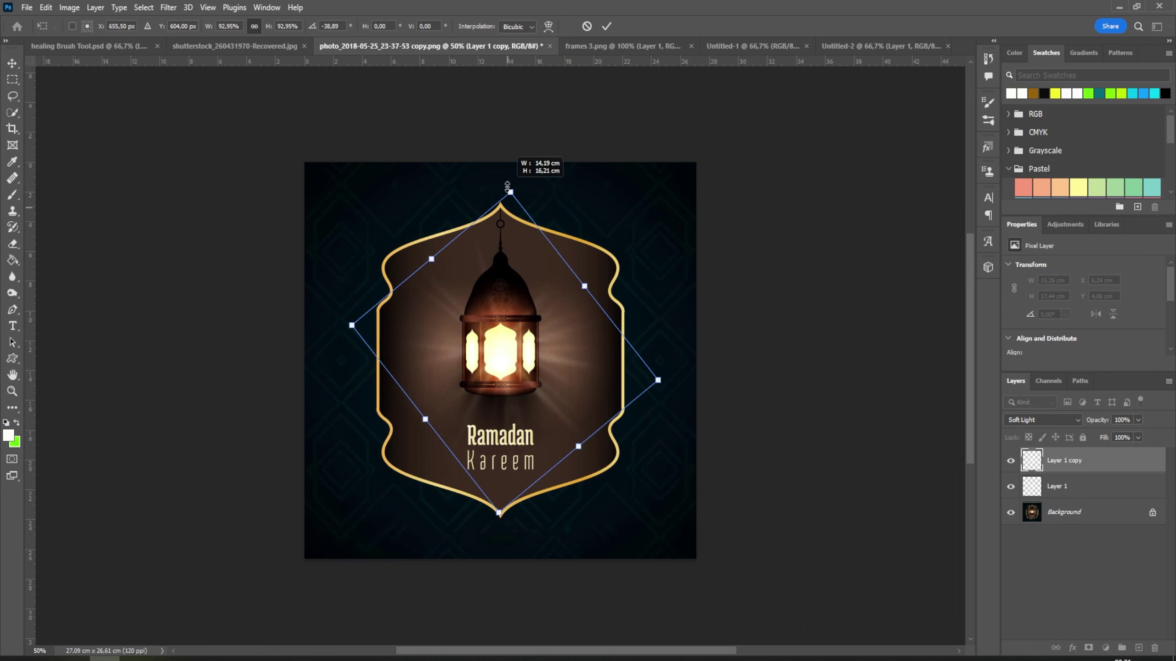
left_click_drag(511, 189, 511, 192)
left_click_drag(502, 351, 503, 327)
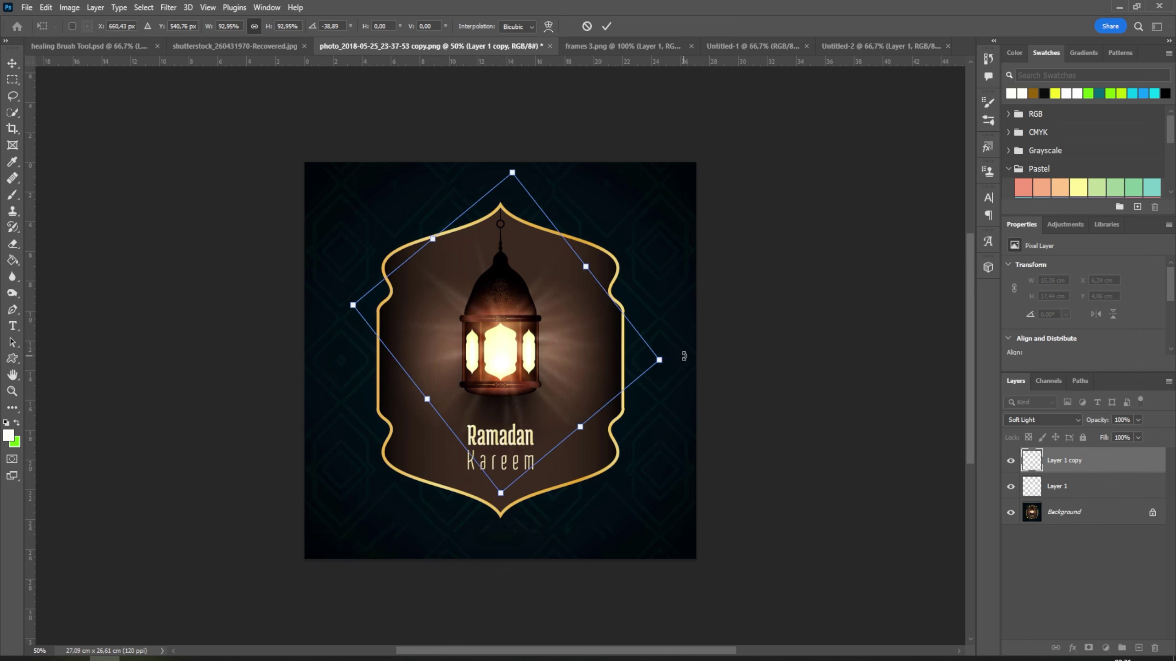
left_click_drag(683, 357, 657, 386)
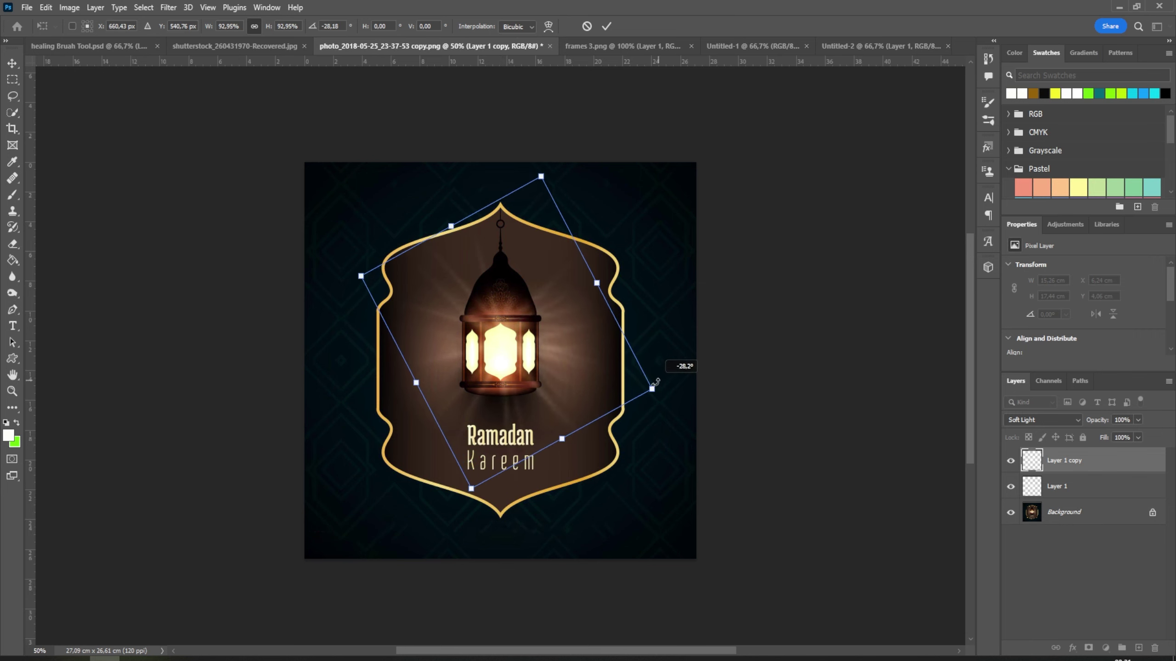
left_click(604, 26)
Step: Select both Layer 1 copy and Layer 1 together
left_click(772, 310)
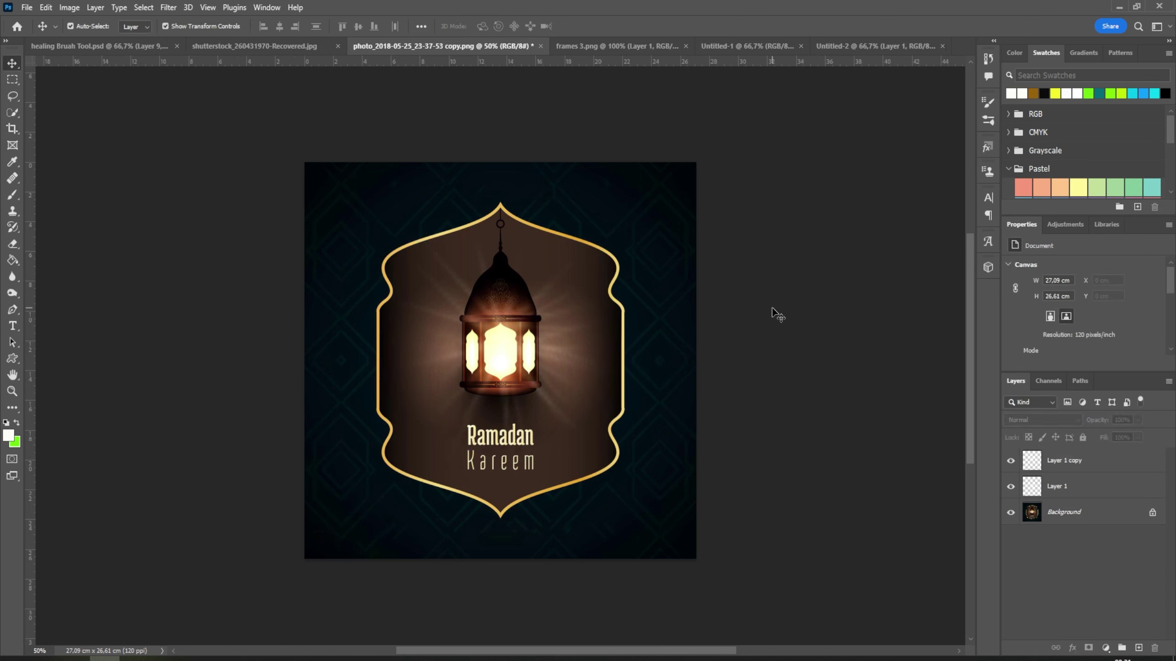
left_click(1065, 460)
left_click(1068, 488, "ctrl")
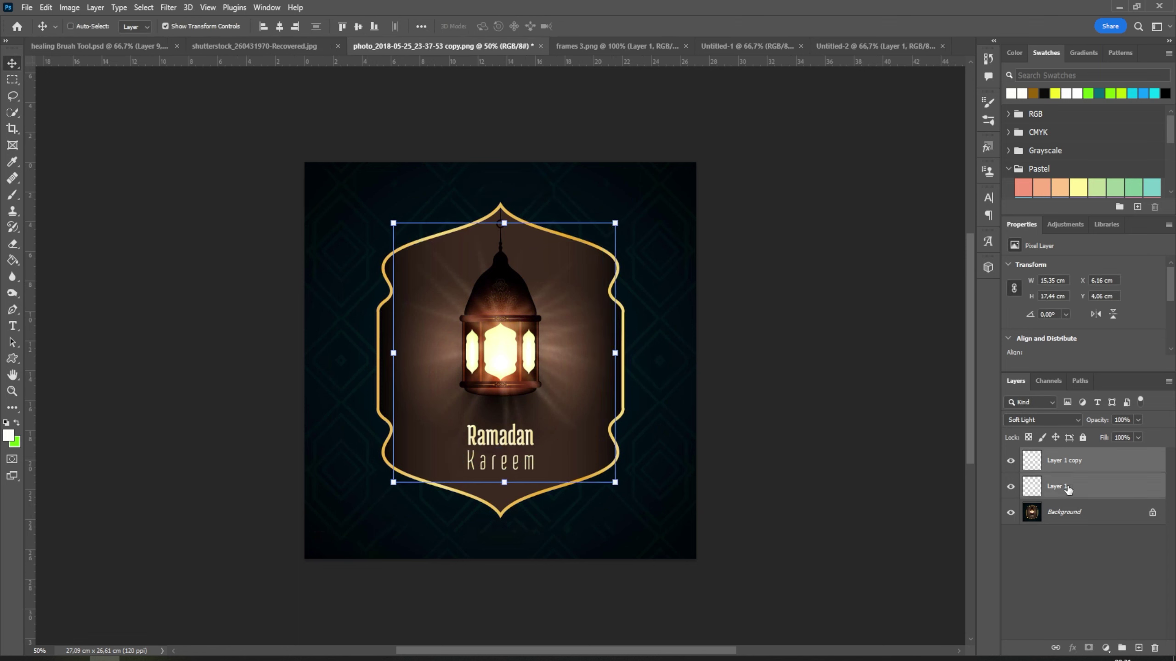
Step: Group both ray layers into Group 1 and keep the group visible
key("ctrl+g")
left_click(1011, 456)
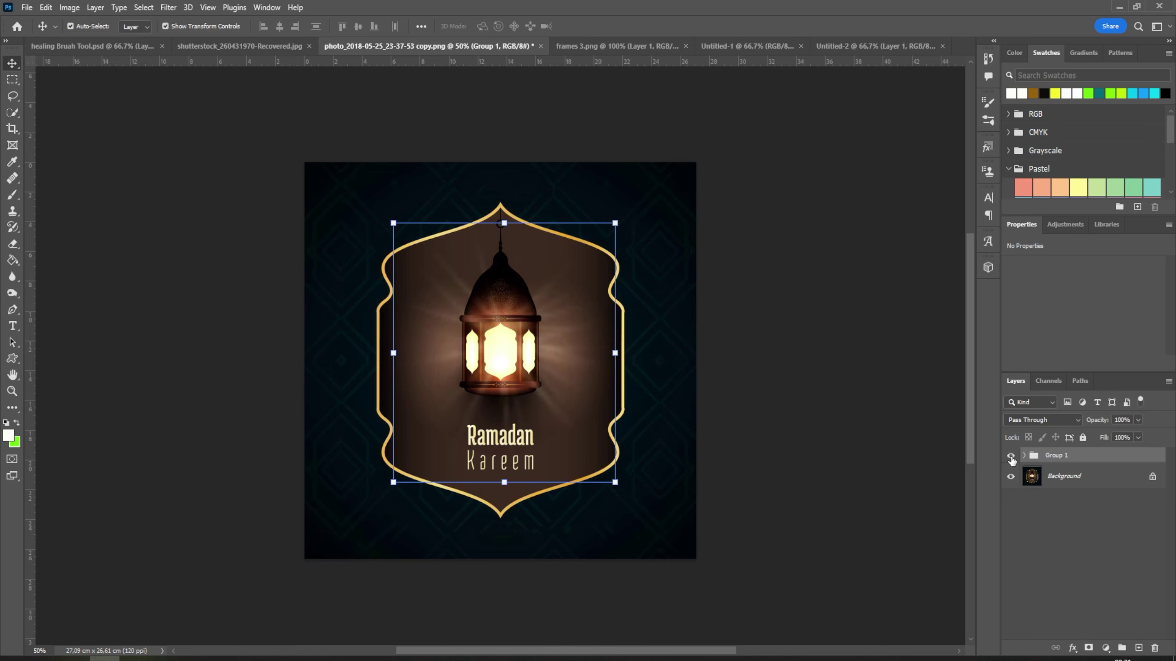
left_click(703, 430)
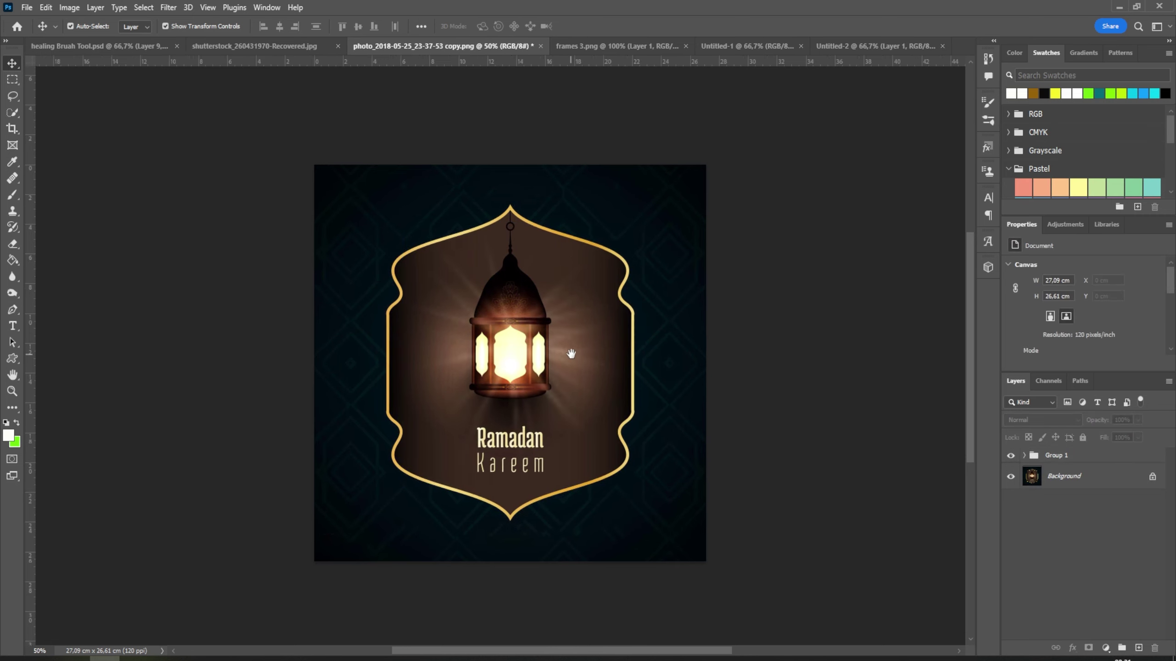
left_click_drag(555, 350, 591, 357)
Step: Make the Background layer active with the Move tool selected
left_click(12, 197)
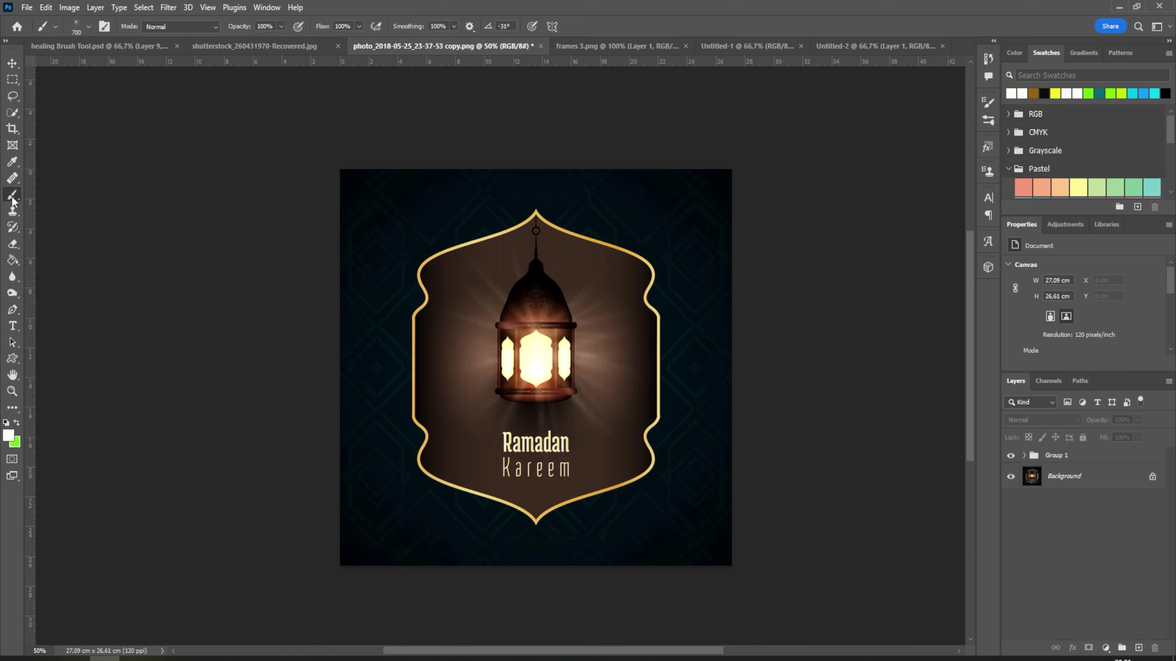
right_click(13, 197)
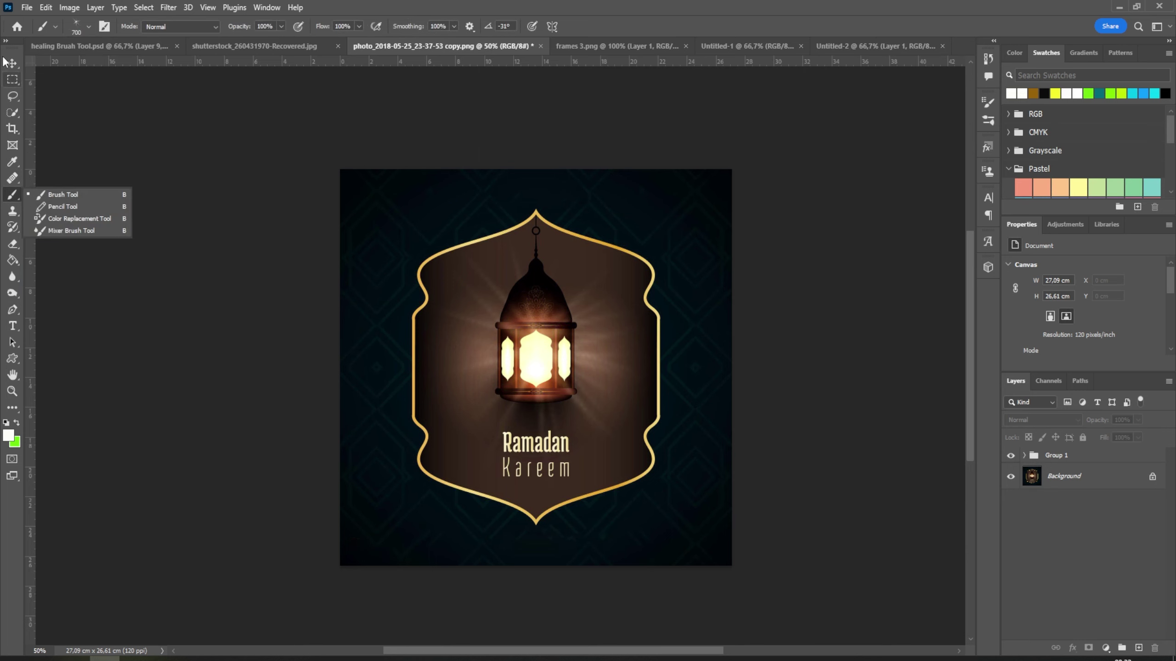
key("Escape")
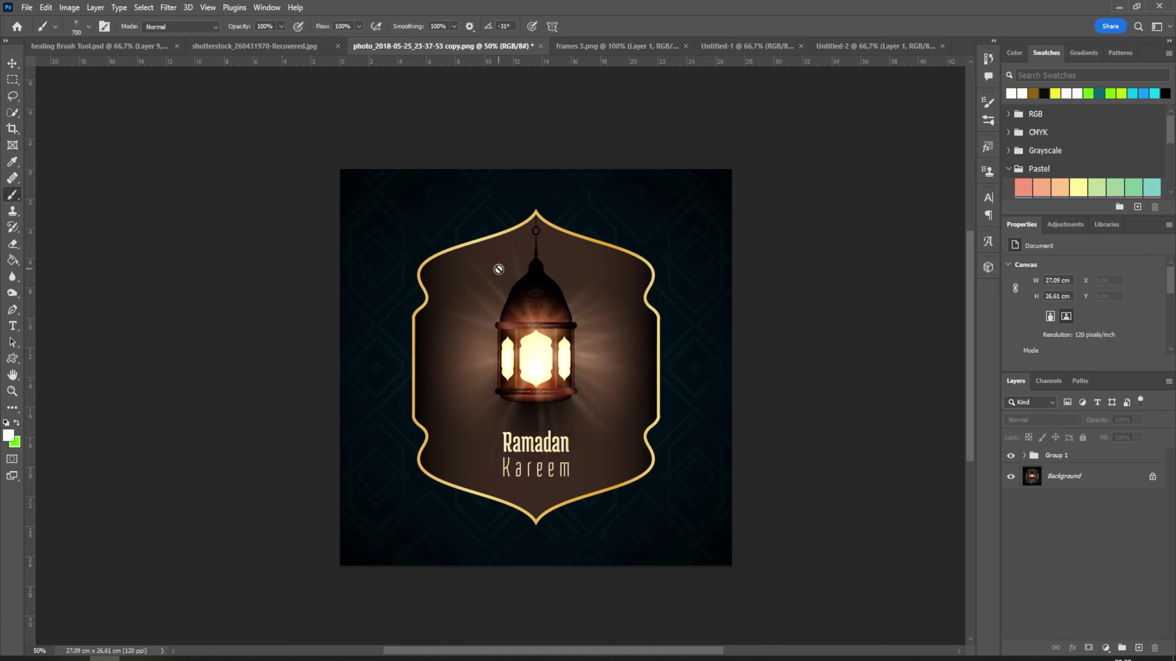
left_click(1027, 474)
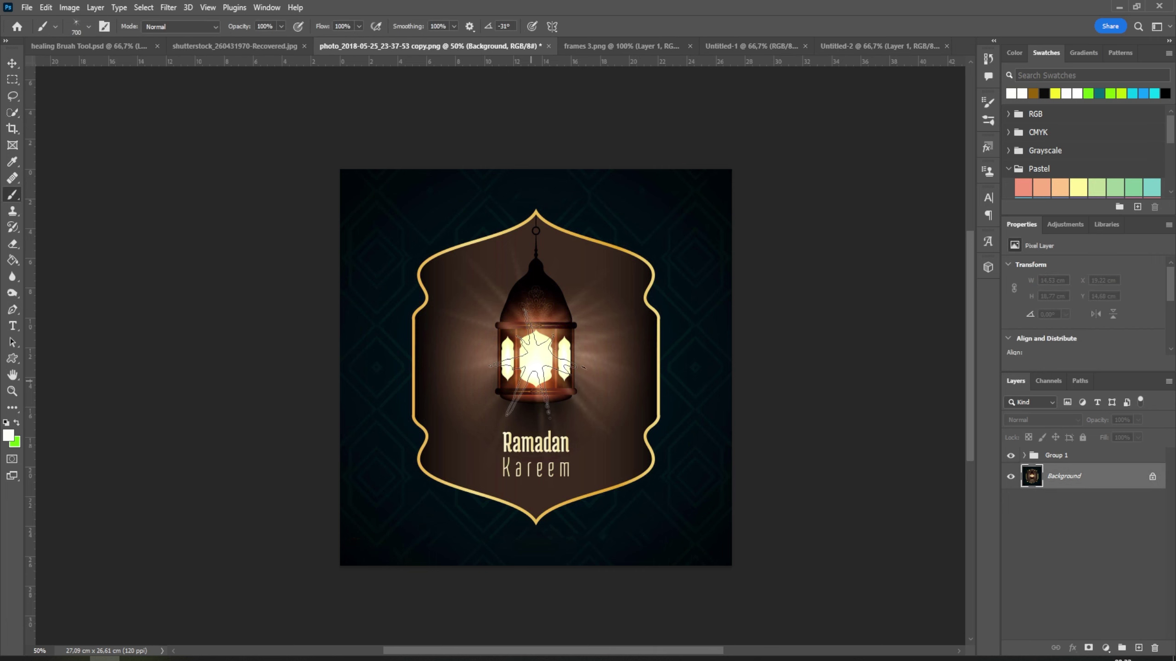
left_click(11, 62)
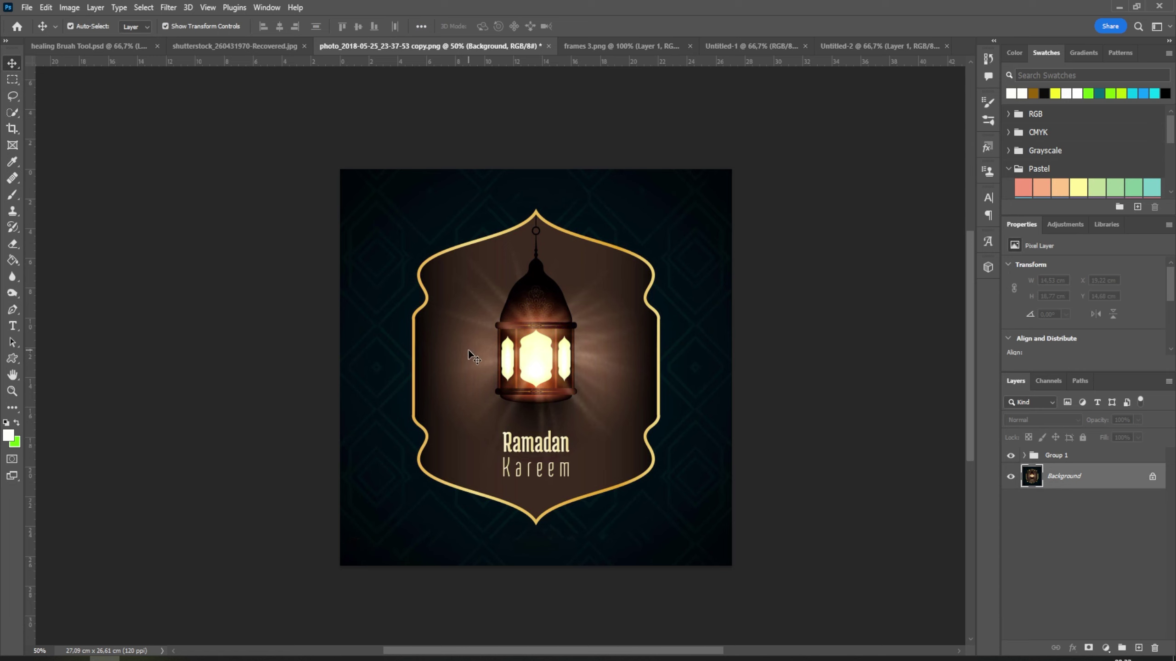